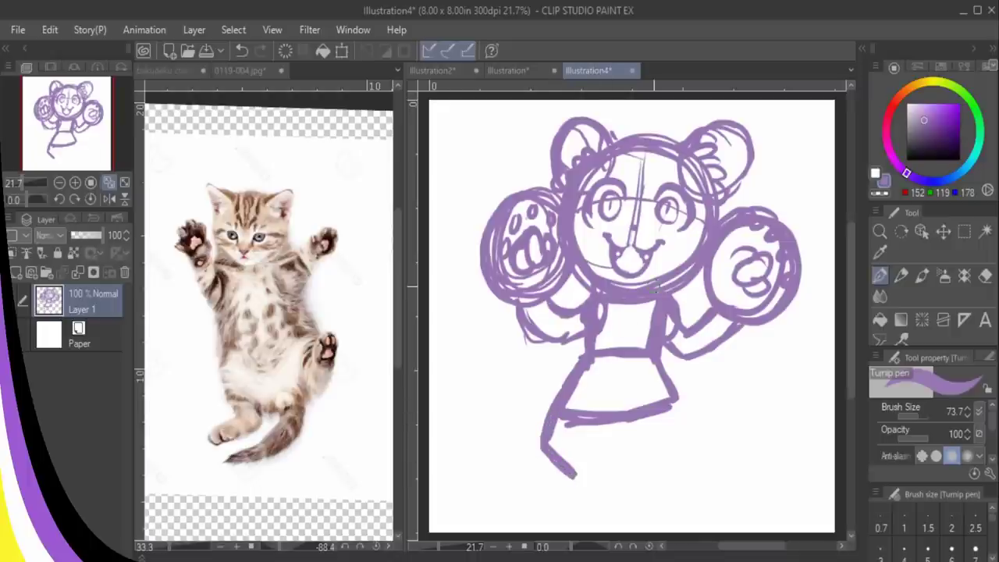
- Sketch the inner hip lines, the right-hand leg and its large round raised paw with a paw pad
mouse_move(580, 375)
left_mouse_down()
mouse_move(601, 407)
mouse_move(636, 407)
mouse_move(660, 366)
left_mouse_up()
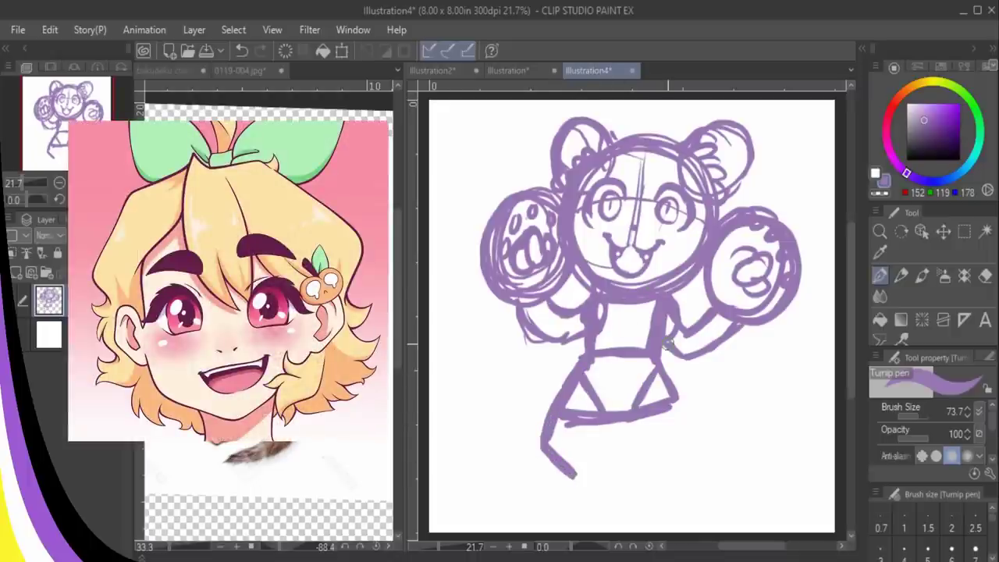
mouse_move(677, 331)
left_mouse_down()
mouse_move(694, 362)
mouse_move(676, 410)
left_mouse_up()
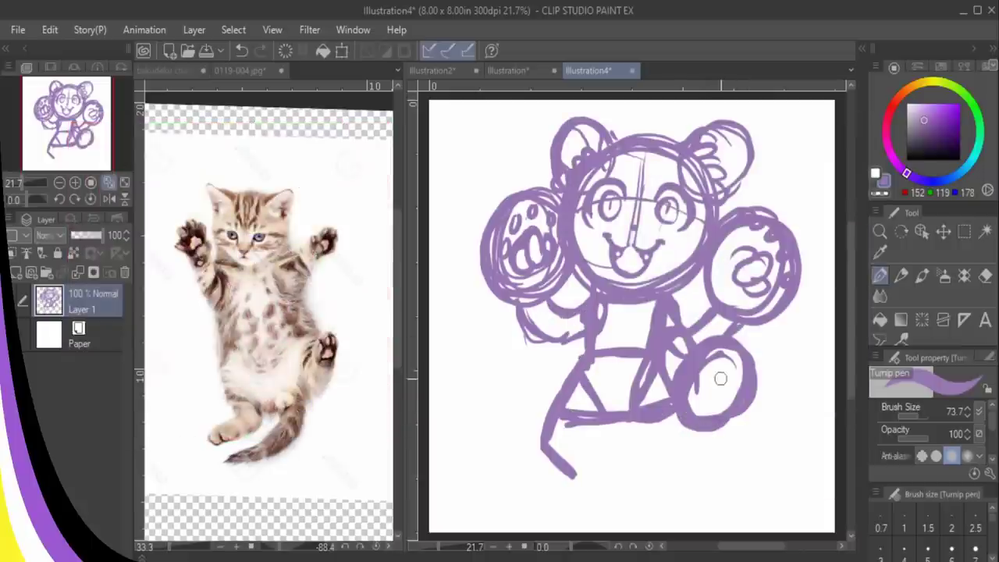
mouse_move(721, 379)
left_mouse_down()
mouse_move(726, 386)
mouse_move(707, 381)
mouse_move(734, 358)
mouse_move(732, 393)
left_mouse_up()
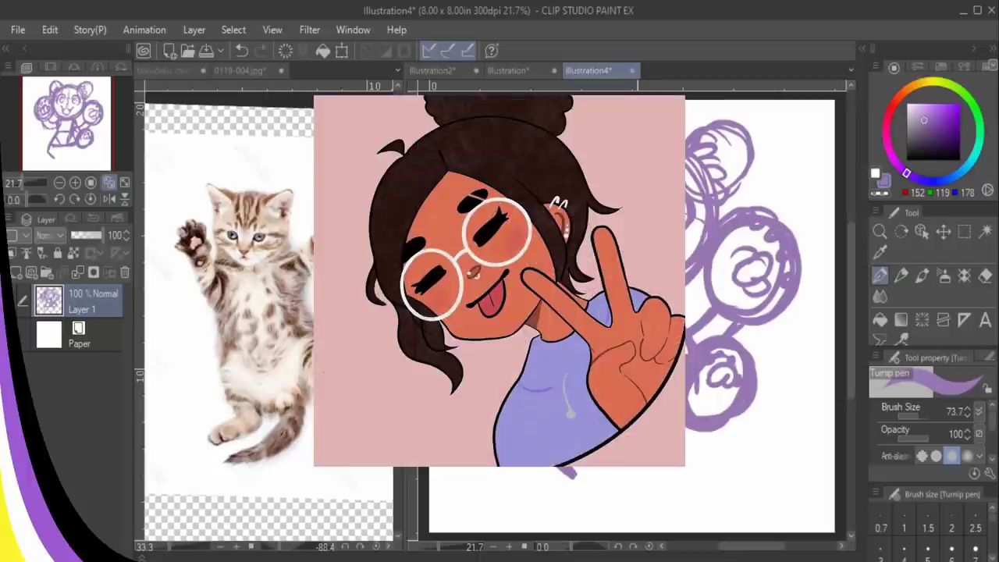
- Erase the old left-hand leg line and redraw it as a rounded bent thigh with a large oval padded foot
key("e")
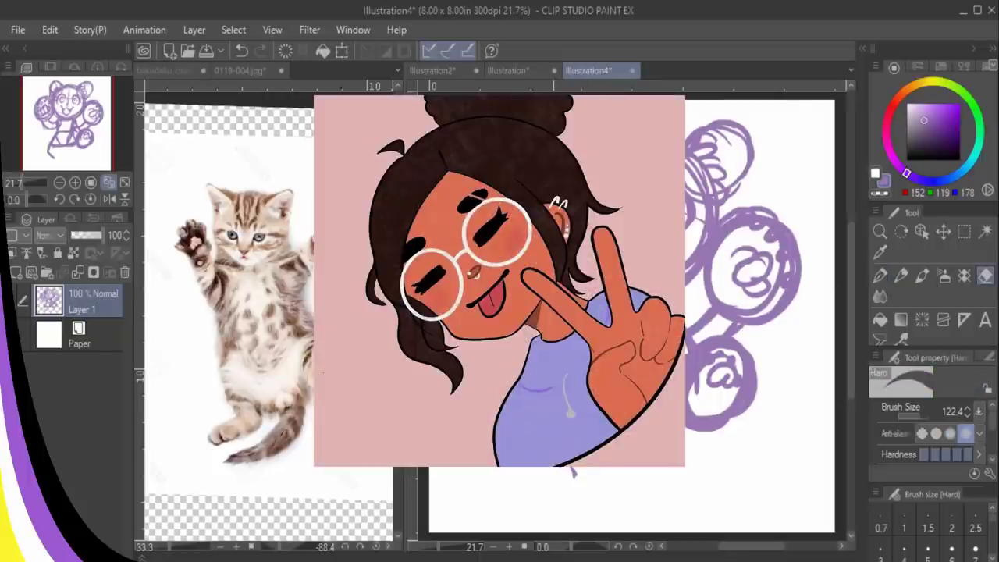
key("p")
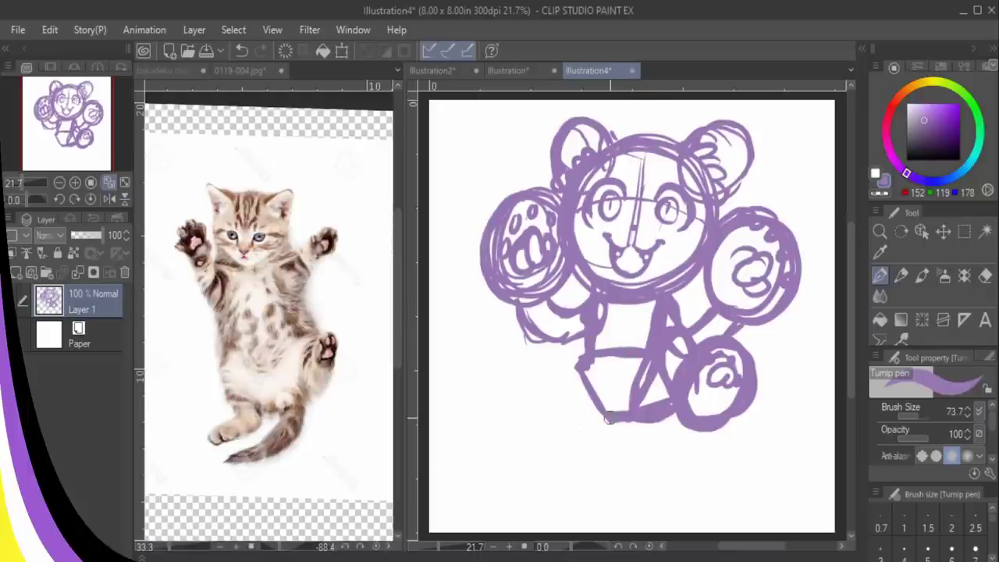
mouse_move(578, 364)
left_mouse_down()
mouse_move(547, 356)
mouse_move(570, 367)
mouse_move(548, 416)
mouse_move(532, 370)
mouse_move(563, 426)
left_mouse_up()
mouse_move(526, 396)
left_mouse_down()
mouse_move(552, 368)
mouse_move(603, 421)
left_mouse_up()
left_click_drag(548, 367, 538, 396)
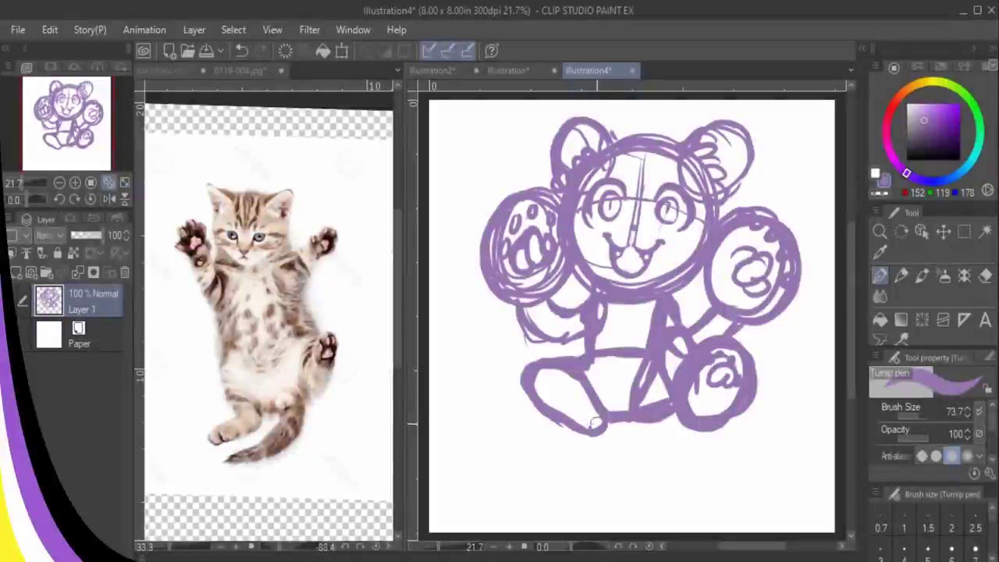
mouse_move(595, 422)
left_mouse_down()
mouse_move(563, 441)
mouse_move(550, 477)
mouse_move(621, 431)
mouse_move(537, 481)
mouse_move(538, 497)
mouse_move(591, 493)
mouse_move(557, 472)
mouse_move(578, 480)
mouse_move(584, 459)
mouse_move(577, 469)
left_mouse_up()
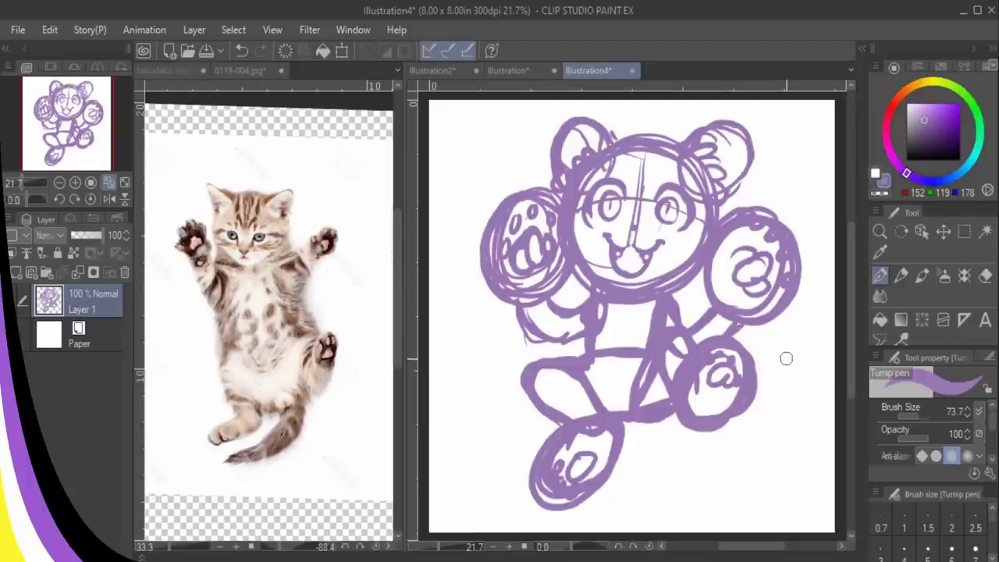
- Sketch a curled tail behind the lower foot and thigh, with short stripes across it
left_click_drag(634, 422, 617, 488)
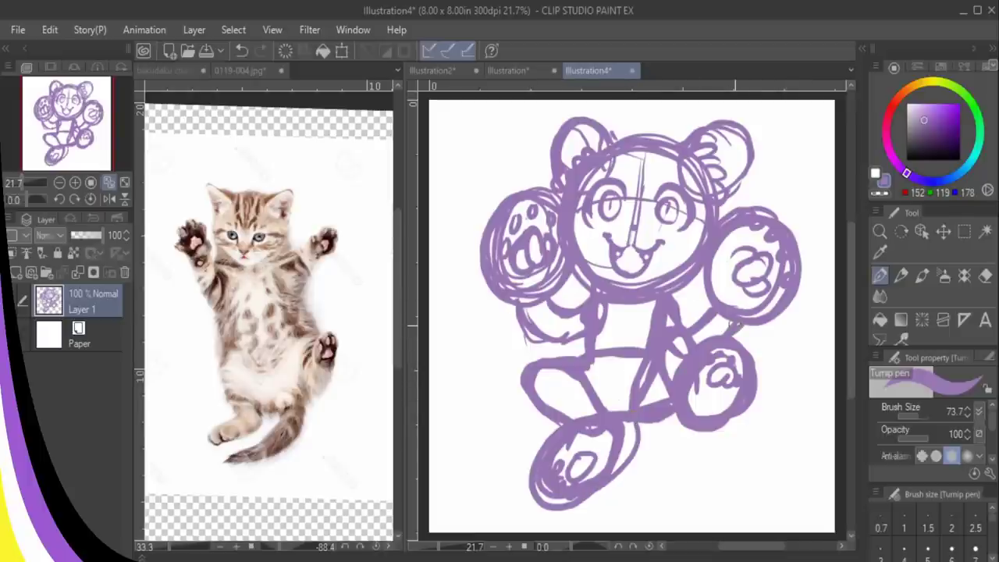
key("ctrl+z")
mouse_move(642, 423)
left_mouse_down()
mouse_move(634, 480)
mouse_move(543, 443)
mouse_move(565, 399)
mouse_move(599, 456)
left_mouse_up()
mouse_move(544, 392)
left_mouse_down()
mouse_move(563, 402)
mouse_move(557, 408)
left_mouse_up()
left_click_drag(613, 470, 623, 482)
mouse_move(622, 459)
left_mouse_down()
mouse_move(633, 432)
mouse_move(654, 444)
left_mouse_up()
left_click_drag(626, 461, 653, 454)
left_click_drag(627, 436, 648, 426)
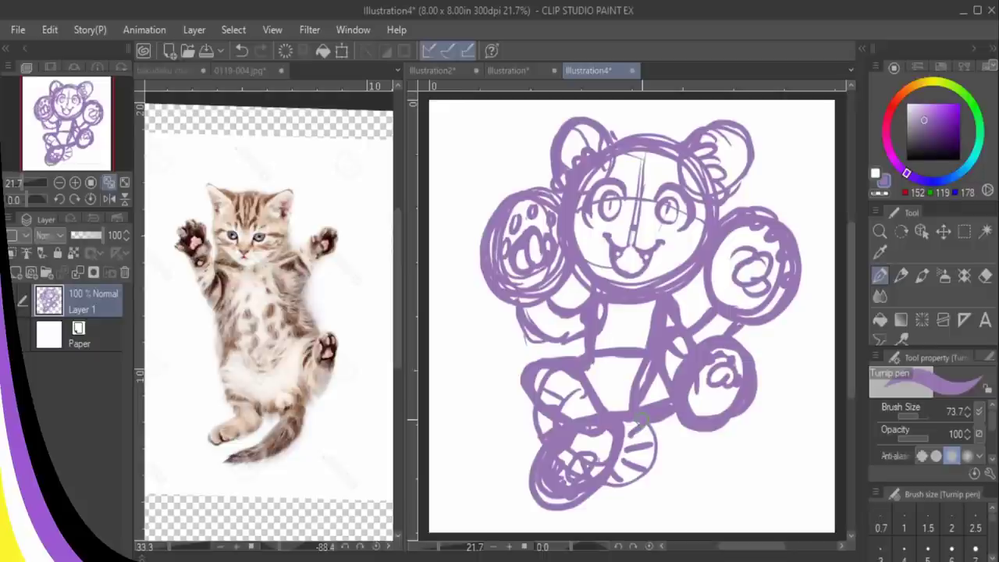
- In 0119-004.jpg, hide the kitten photo, reset the view rotation and bring the full-body character sheet into view, and return to Illustration4
left_click(241, 71)
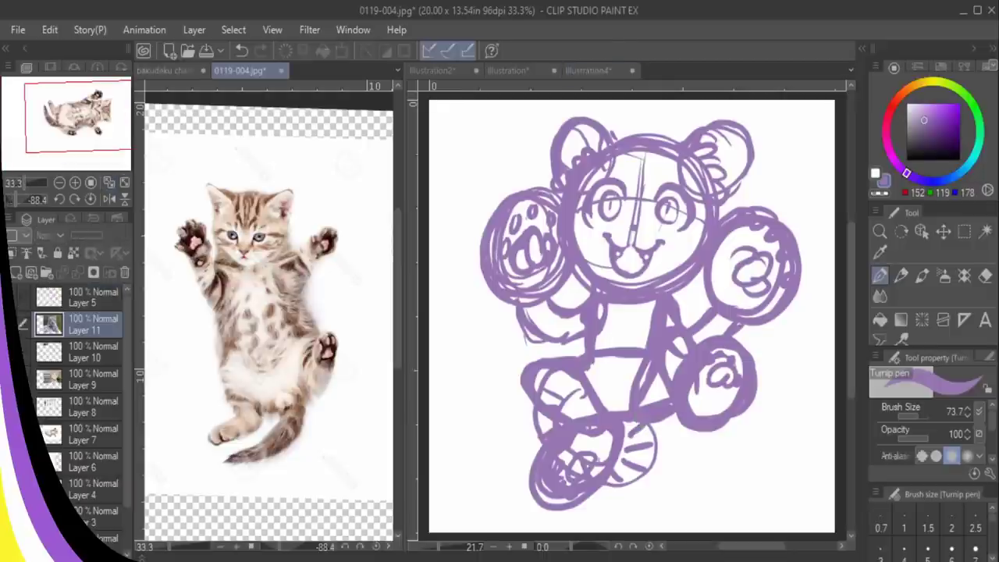
left_click(10, 434)
key("ctrl+v")
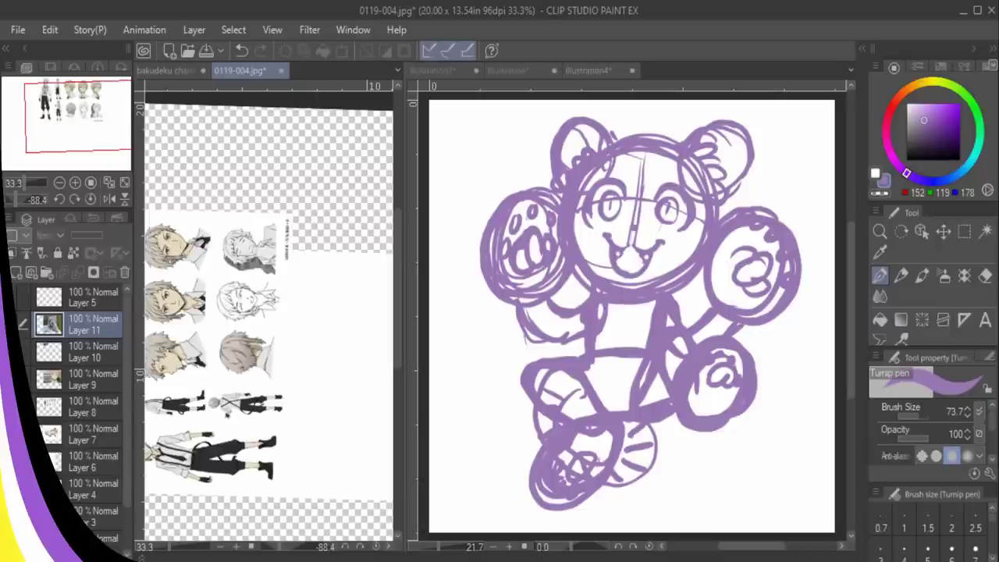
left_click(91, 198)
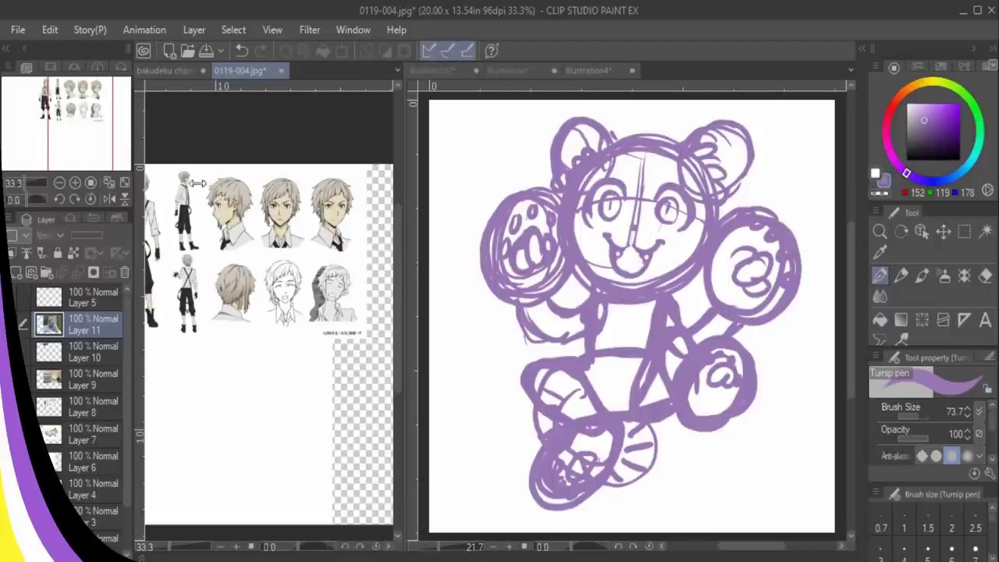
left_click_drag(118, 159, 86, 138)
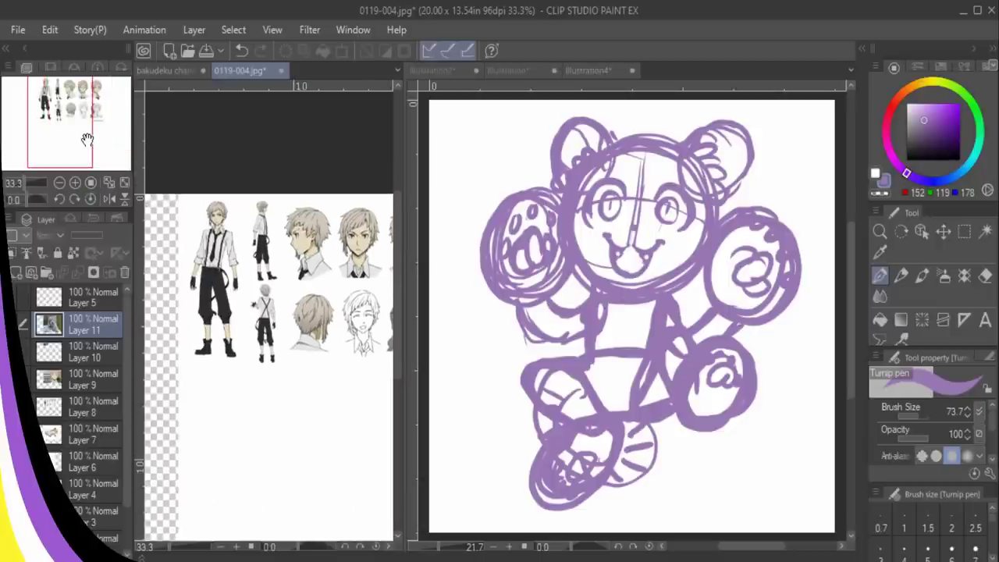
left_click(632, 316)
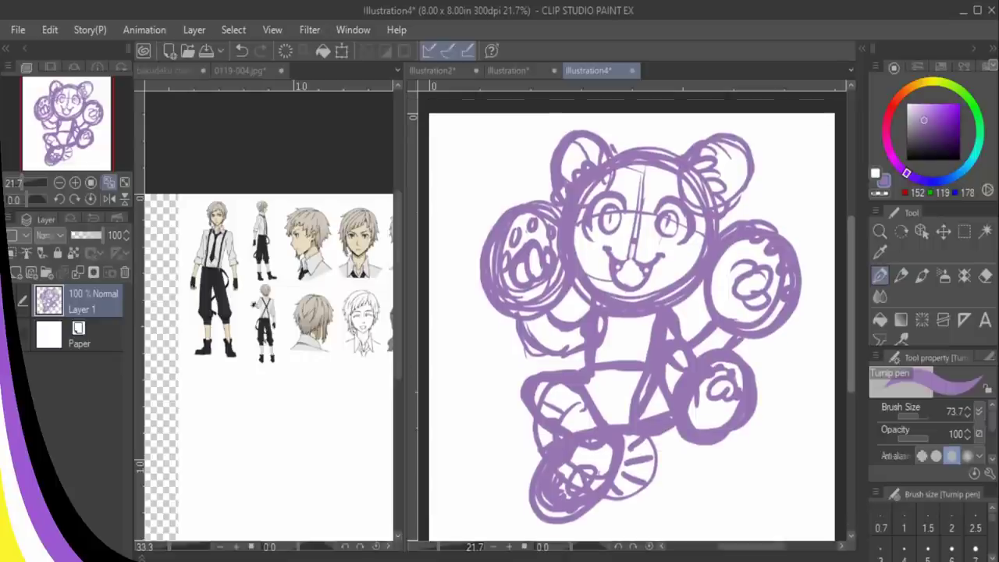
- Rotate the whole sketch about 30.1° clockwise and move it lower on the canvas
key("ctrl+t")
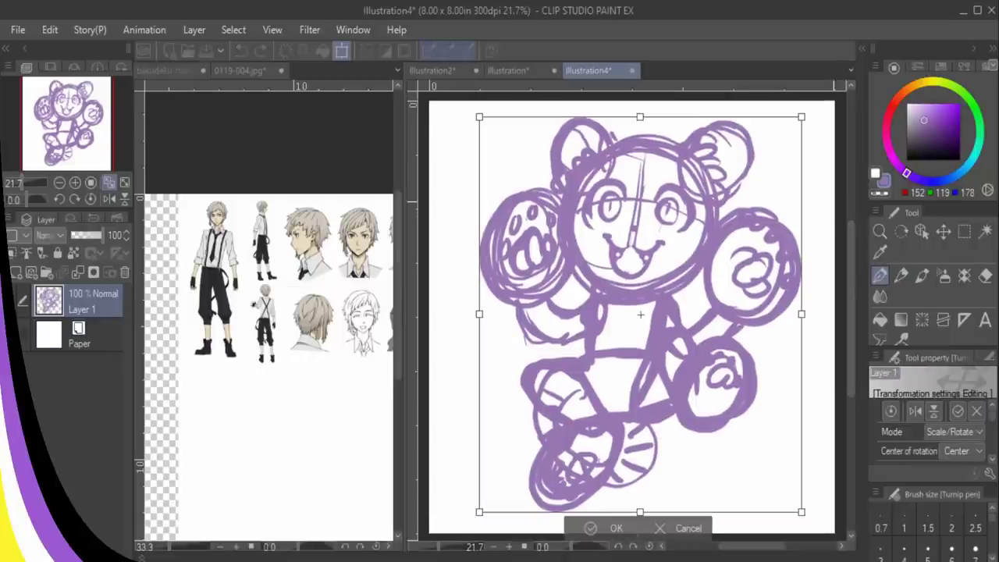
left_click_drag(817, 212, 836, 320)
mouse_move(648, 320)
left_mouse_down()
mouse_move(640, 339)
mouse_move(660, 360)
mouse_move(627, 375)
left_mouse_up()
- Keep the aspect ratio, scale the rotated sketch to 106%, fit it within the canvas and apply the transformation
left_click_drag(992, 416, 992, 439)
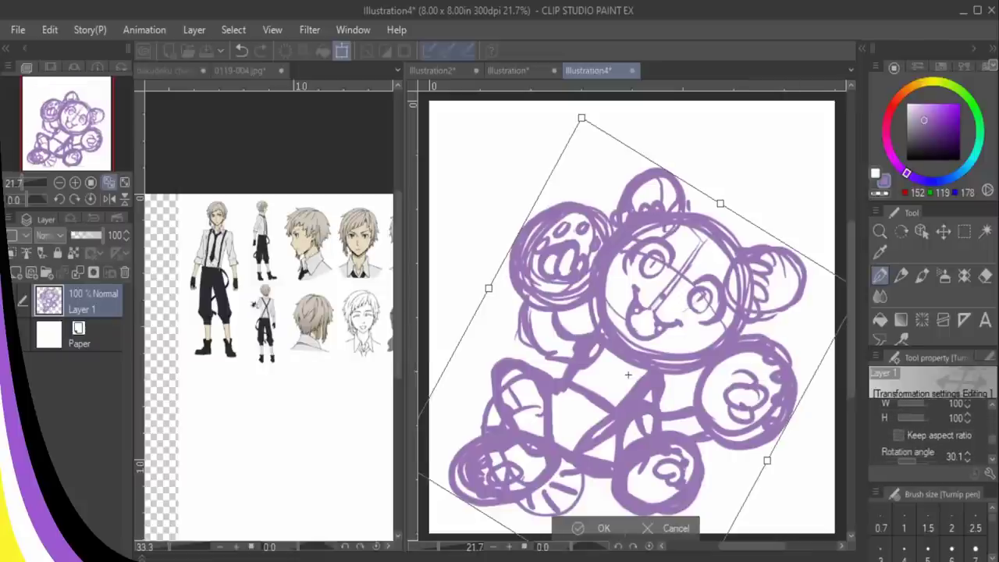
left_click(898, 435)
mouse_move(581, 118)
left_mouse_down()
mouse_move(568, 47)
mouse_move(572, 68)
left_mouse_up()
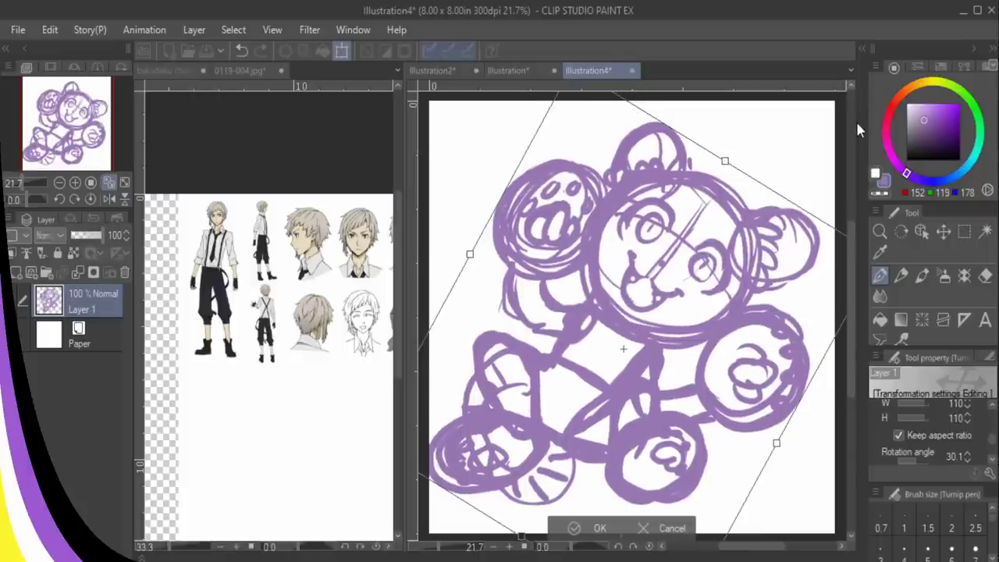
left_click_drag(704, 205, 715, 194)
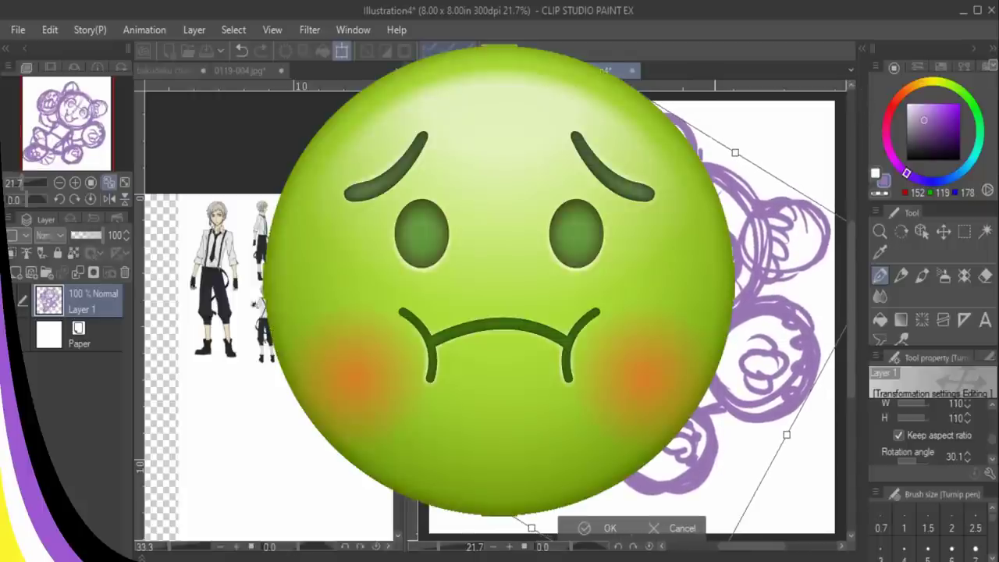
left_click(60, 183)
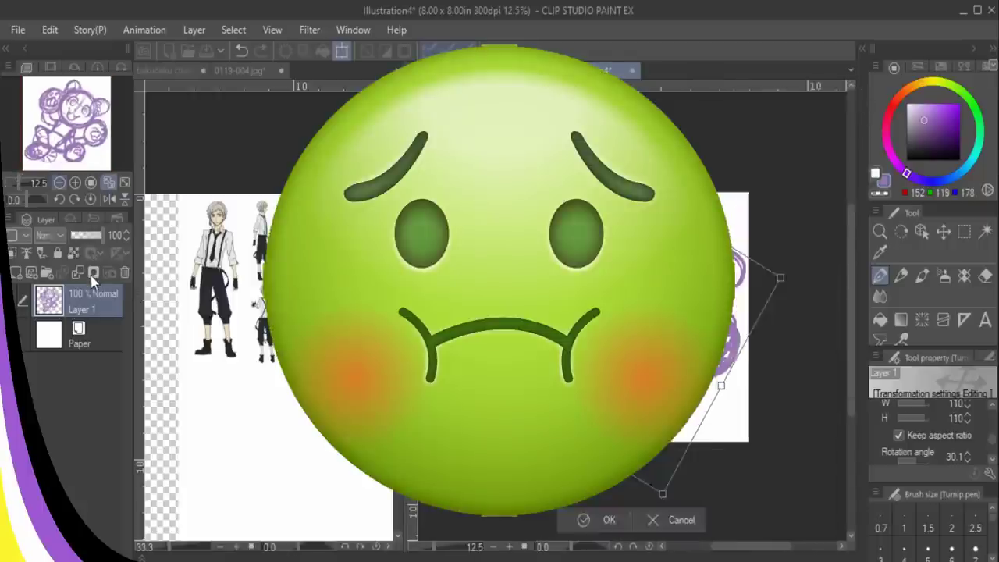
left_click(59, 183)
left_click(75, 182)
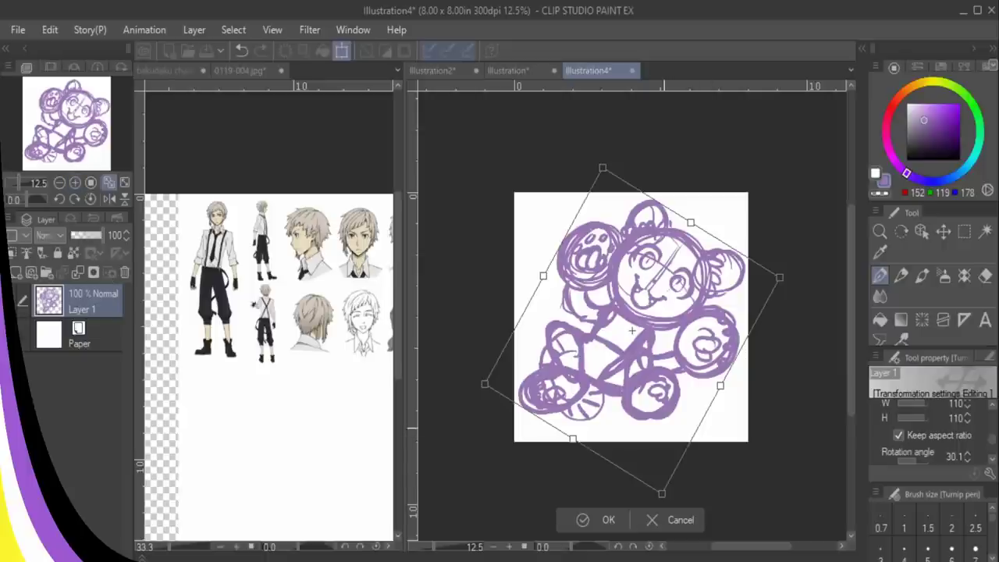
left_click_drag(661, 493, 659, 481)
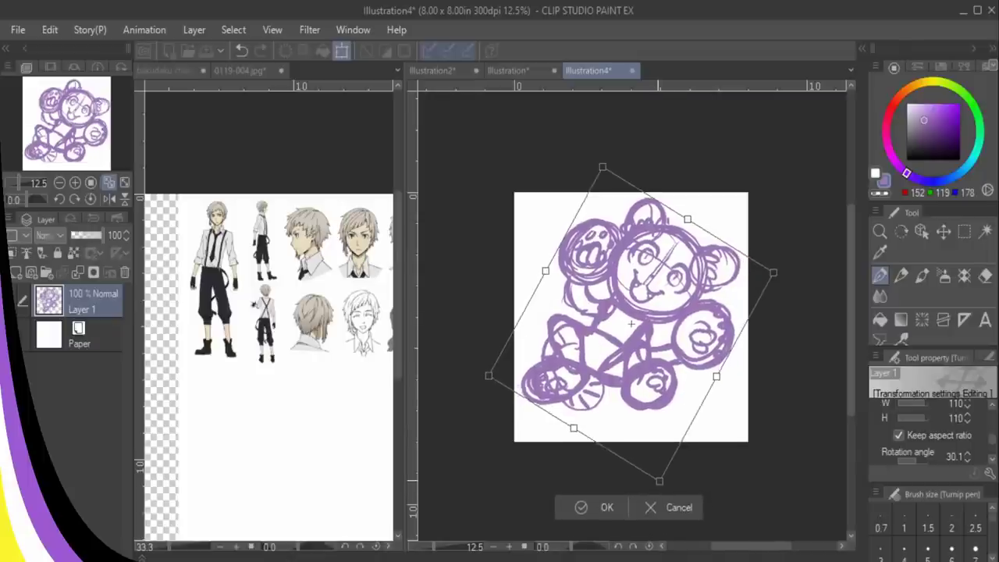
left_click_drag(654, 412, 656, 417)
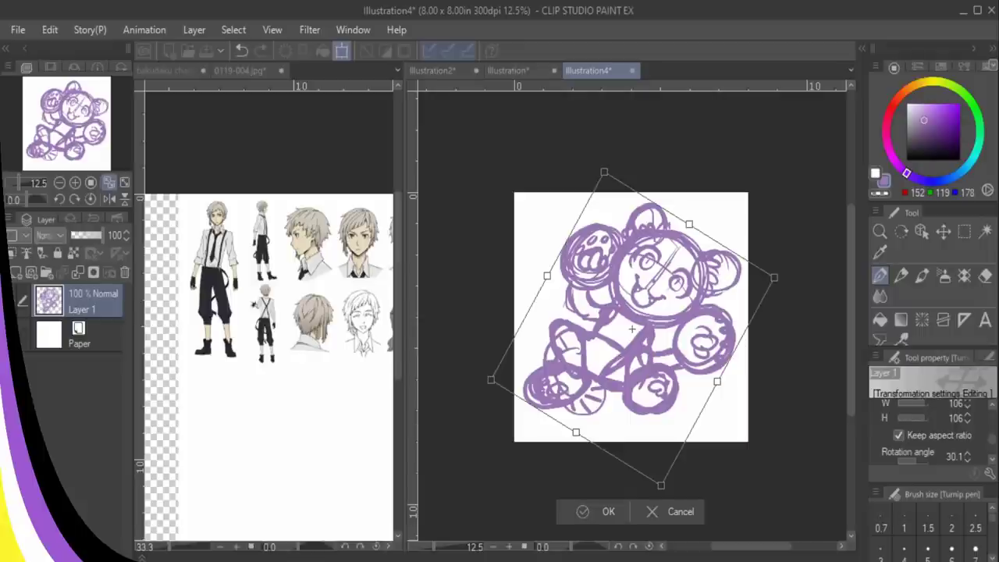
key("Return")
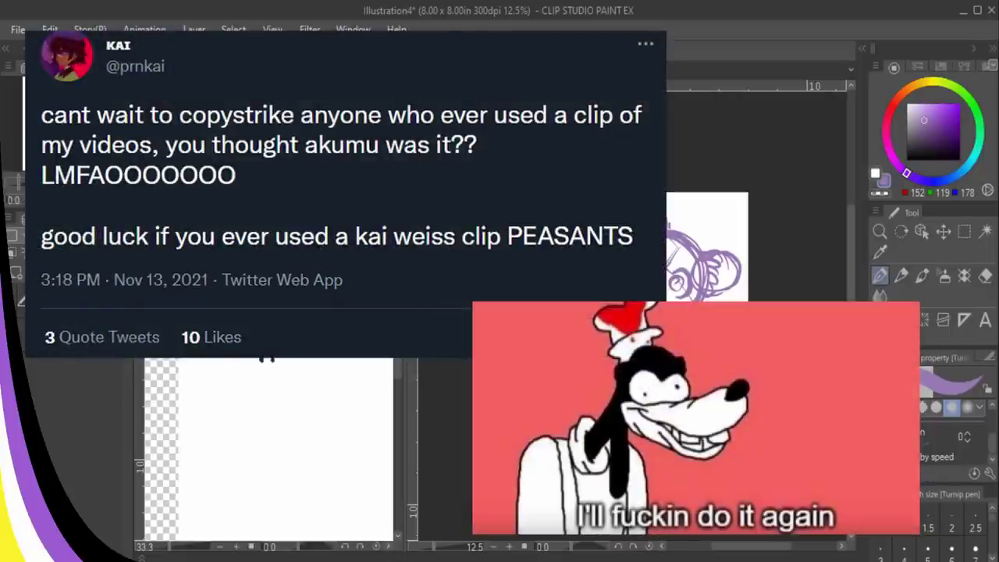
- Lower the sketch layer's opacity to 32% and add a new layer above it for the line art
left_click(82, 236)
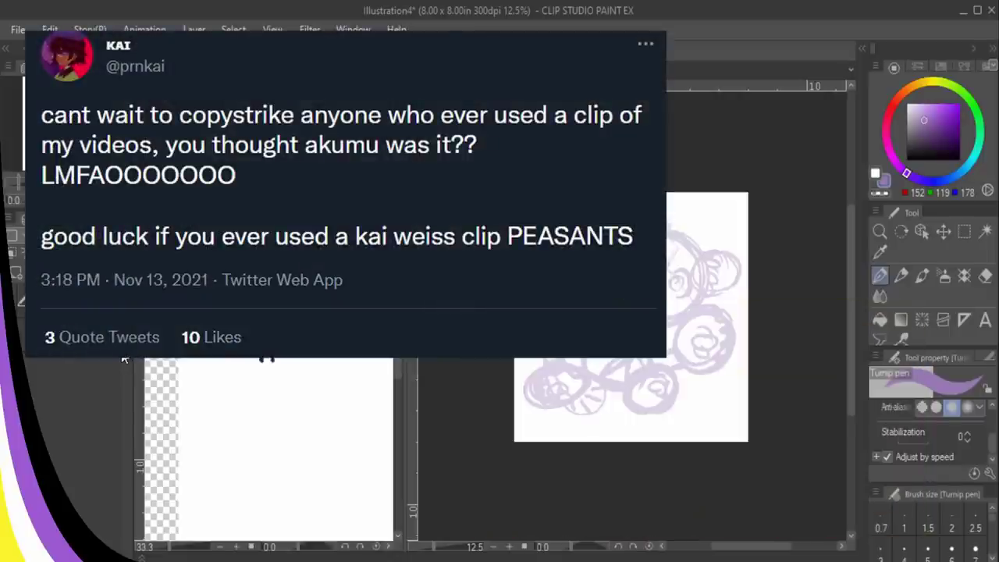
left_click(16, 273)
scroll(617, 317, "up", 4)
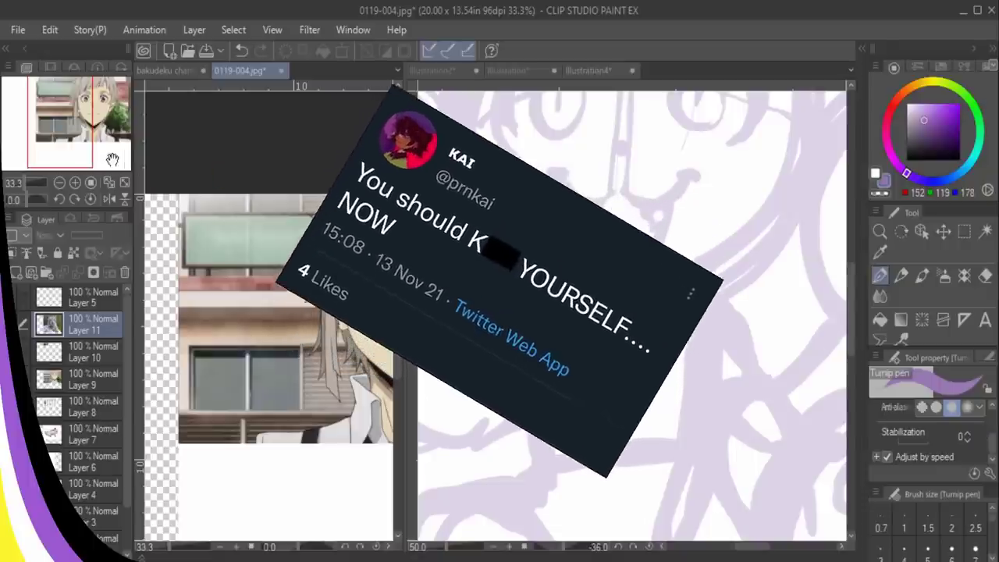
- Centre the character's face in the reference view and set the Turnip pen to dark purple (RGB 49, 16, 73) at size 34.4
left_click_drag(112, 161, 166, 155)
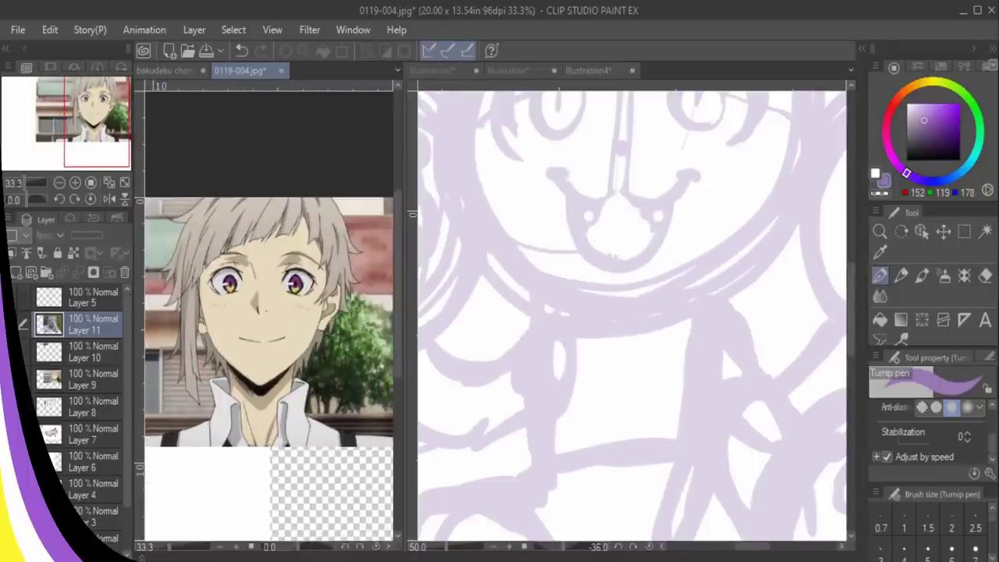
left_click(851, 269)
left_click_drag(850, 267, 850, 229)
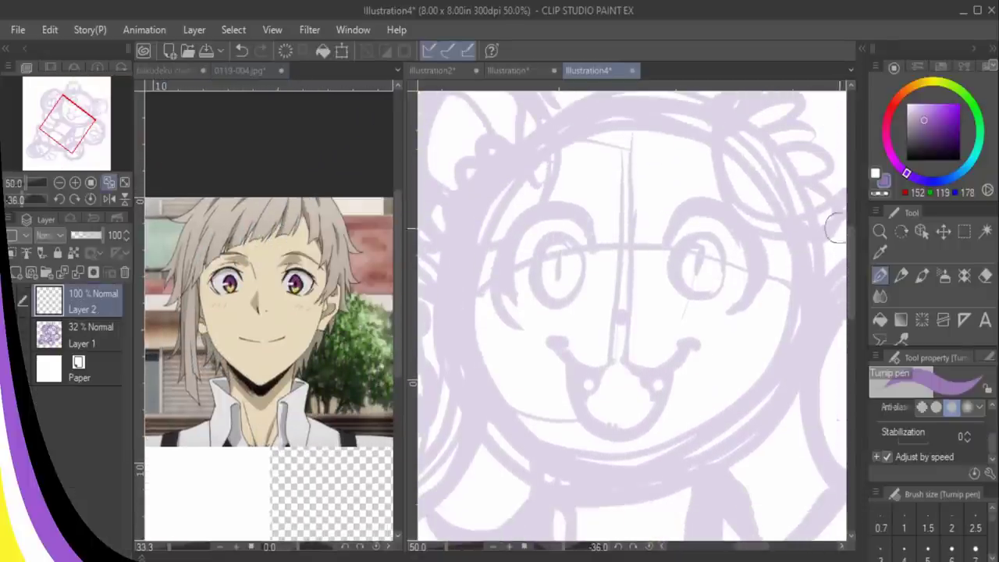
scroll(835, 228, "down", 2)
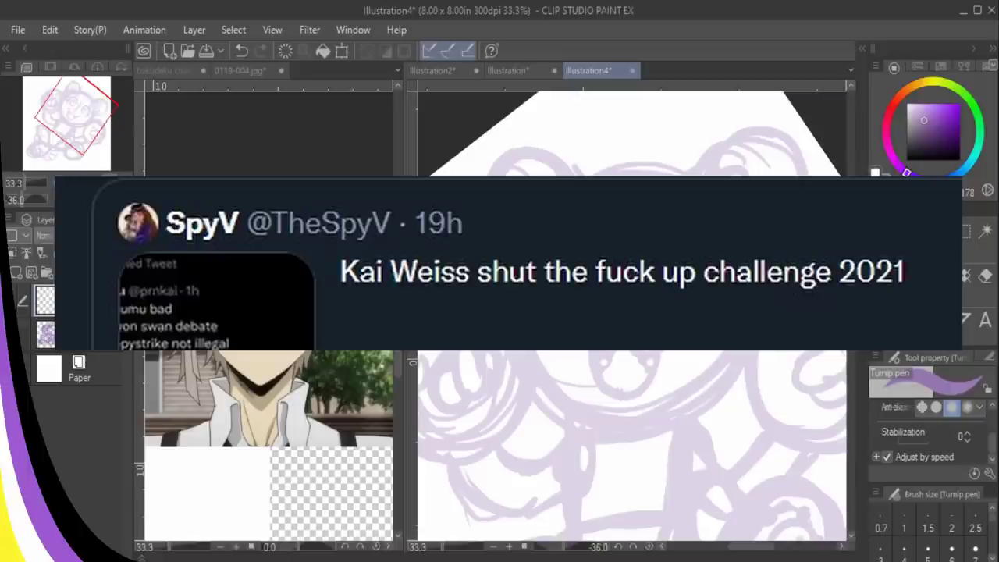
left_click_drag(947, 132, 949, 143)
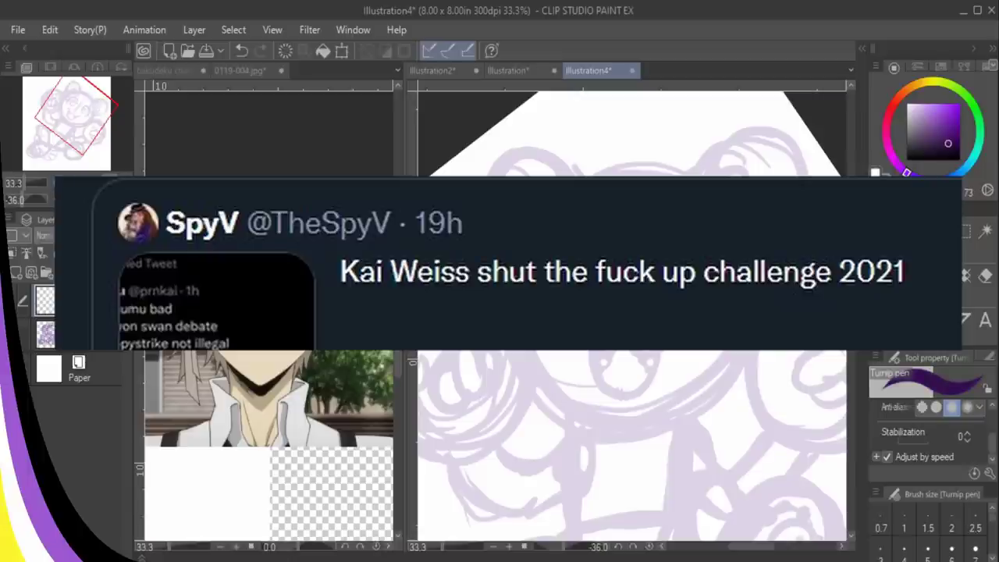
scroll(929, 429, "up", 2)
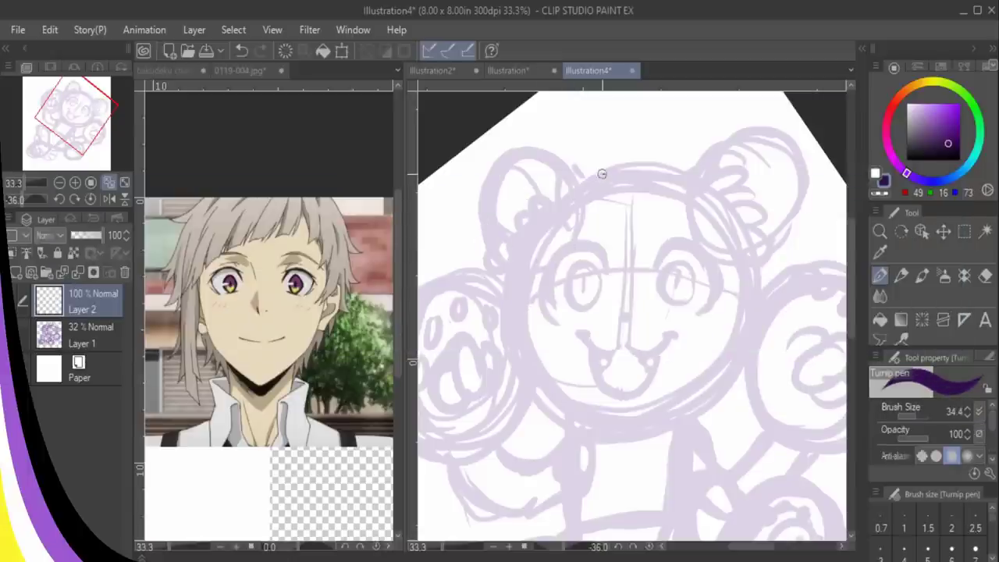
- Ink the left side of the head from the crown down the cheek and along the chin over the faded sketch
mouse_move(602, 173)
left_mouse_down()
mouse_move(554, 214)
mouse_move(514, 297)
left_mouse_up()
left_click_drag(568, 195, 517, 289)
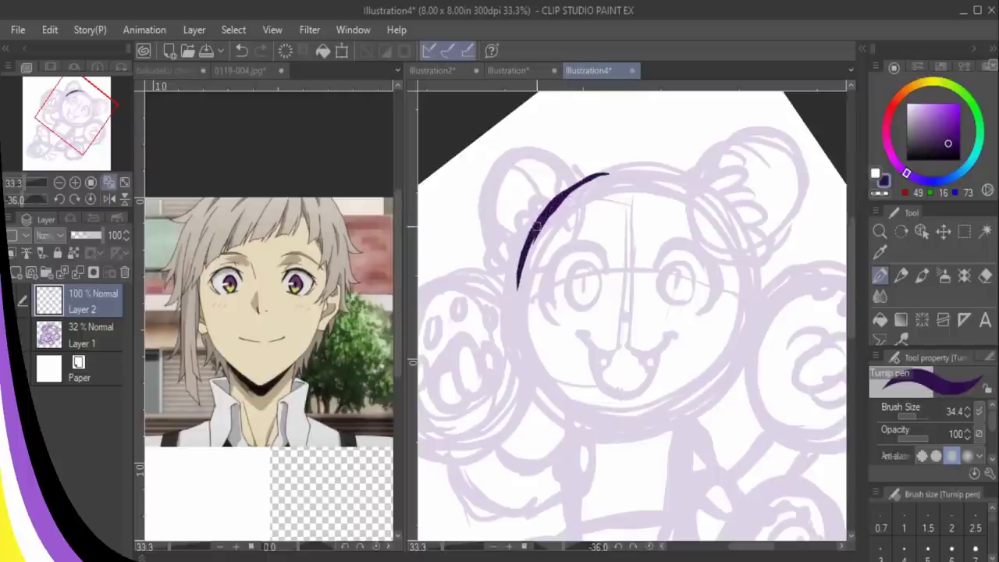
left_click_drag(536, 227, 515, 330)
left_click_drag(520, 274, 522, 353)
left_click_drag(516, 291, 522, 351)
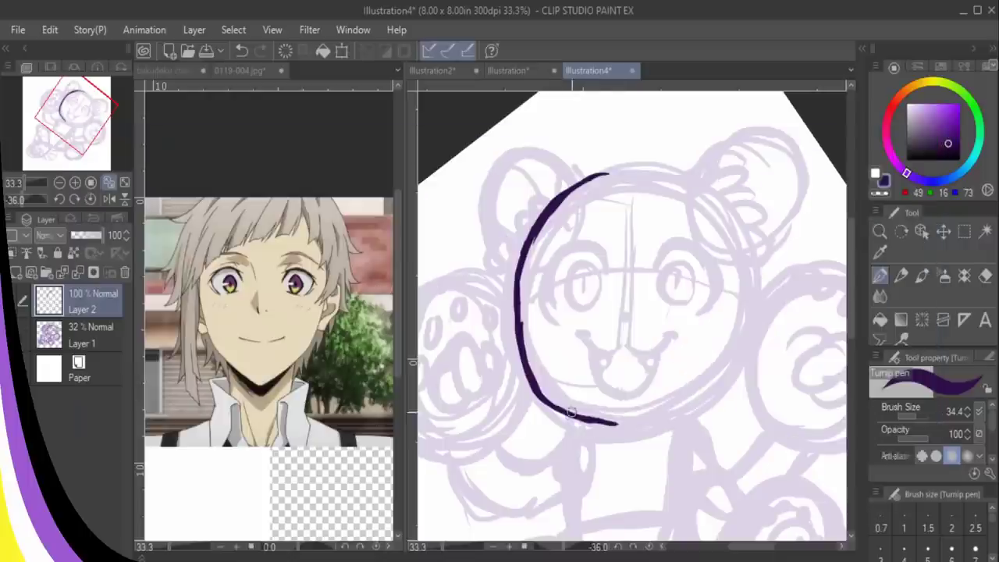
mouse_move(569, 409)
left_mouse_down()
mouse_move(634, 427)
mouse_move(680, 412)
mouse_move(718, 381)
left_mouse_up()
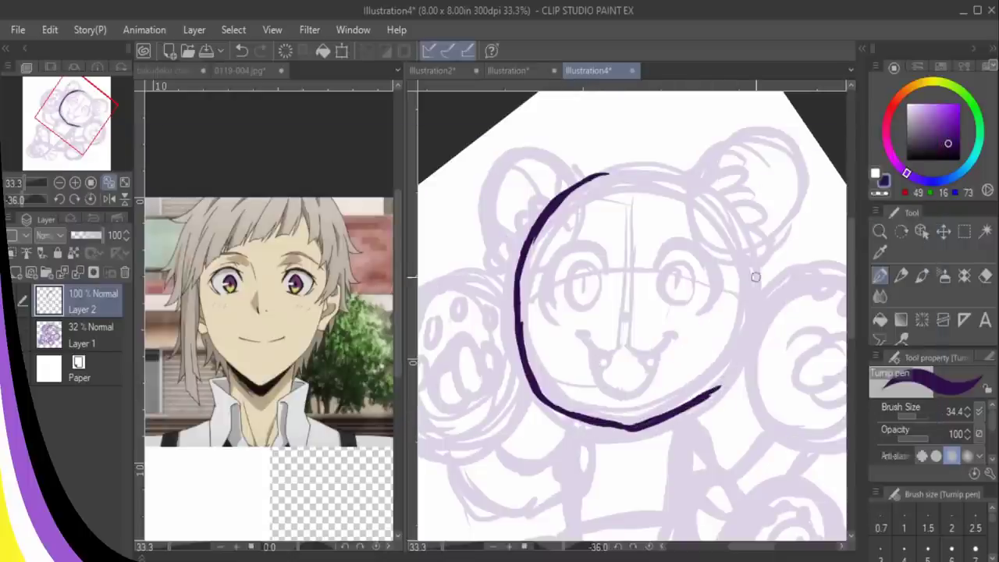
- Ink the top of the head, continuing the outline across the crown to the base of the right-hand ear
mouse_move(561, 195)
left_mouse_down()
mouse_move(624, 166)
mouse_move(578, 188)
mouse_move(665, 167)
left_mouse_up()
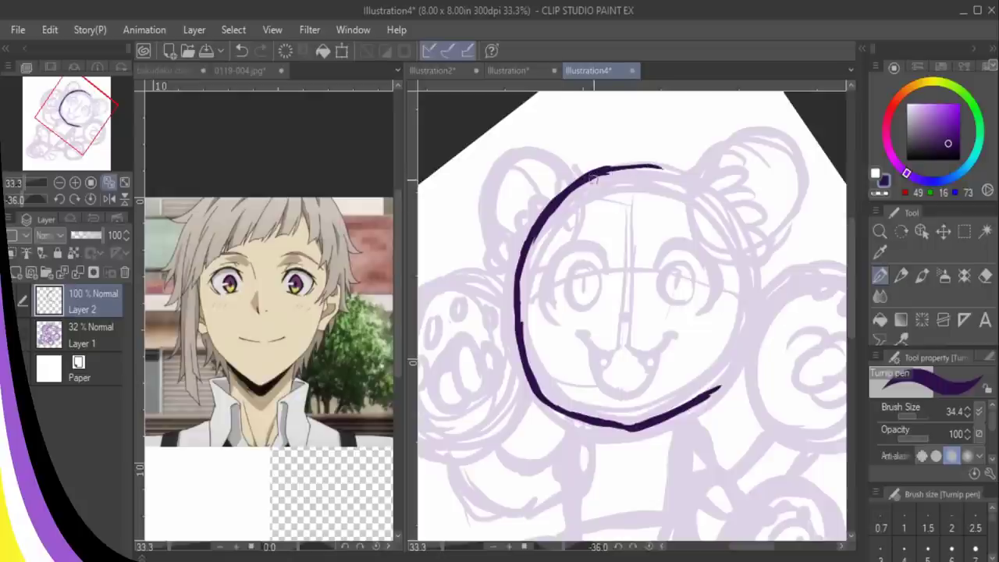
mouse_move(594, 180)
left_mouse_down()
mouse_move(687, 167)
mouse_move(718, 204)
left_mouse_up()
left_click_drag(645, 166, 725, 212)
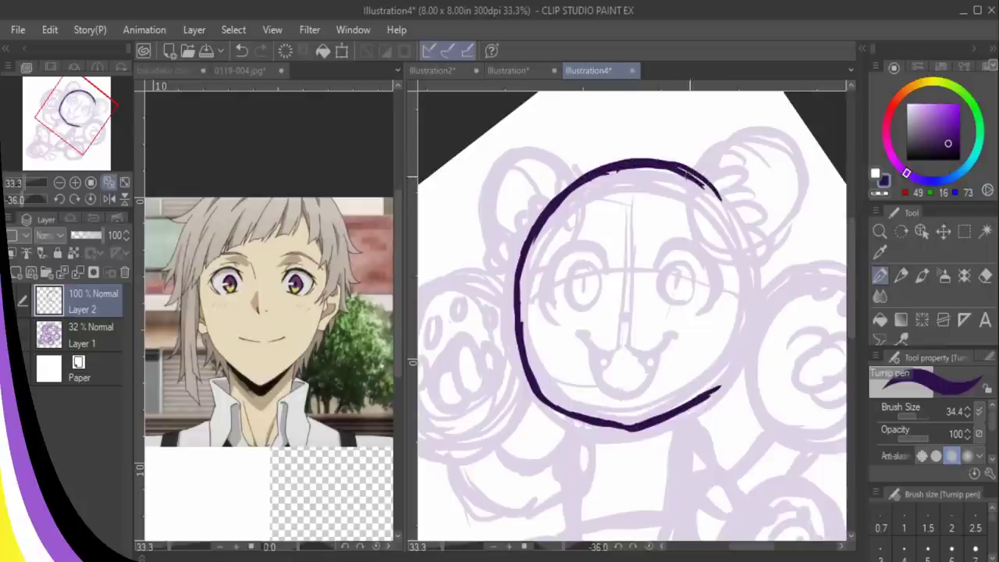
- Ink the right side of the head from the base of the ear down to the cheek
mouse_move(691, 173)
left_mouse_down()
mouse_move(734, 218)
mouse_move(740, 257)
left_mouse_up()
mouse_move(716, 197)
left_mouse_down()
mouse_move(743, 256)
mouse_move(743, 287)
left_mouse_up()
left_click_drag(726, 224, 740, 331)
left_click_drag(741, 259, 738, 333)
left_click_drag(731, 207, 738, 335)
mouse_move(733, 209)
left_mouse_down()
mouse_move(747, 285)
mouse_move(735, 319)
left_mouse_up()
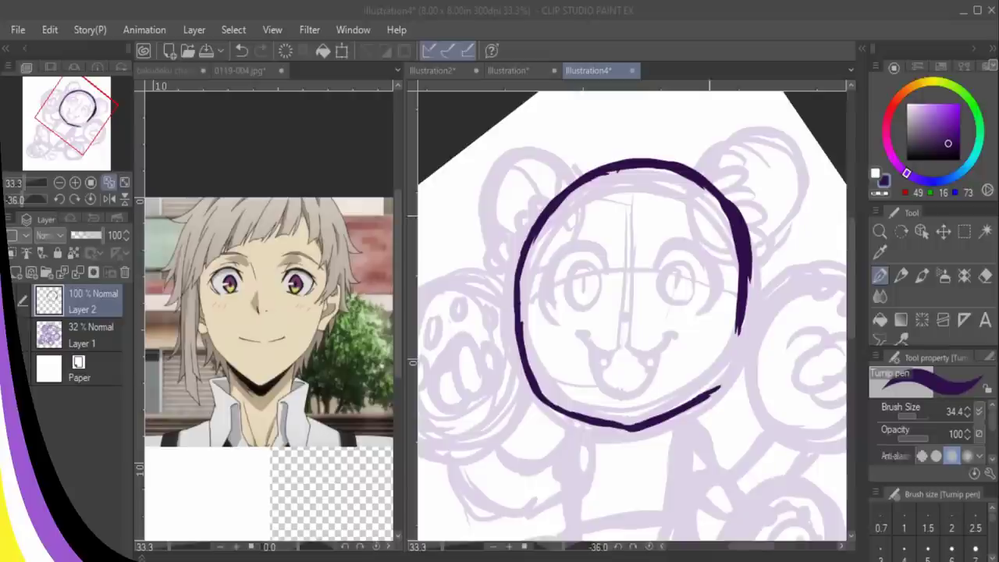
- Close the head outline by inking from the right cheek down to the chin
left_click(851, 224)
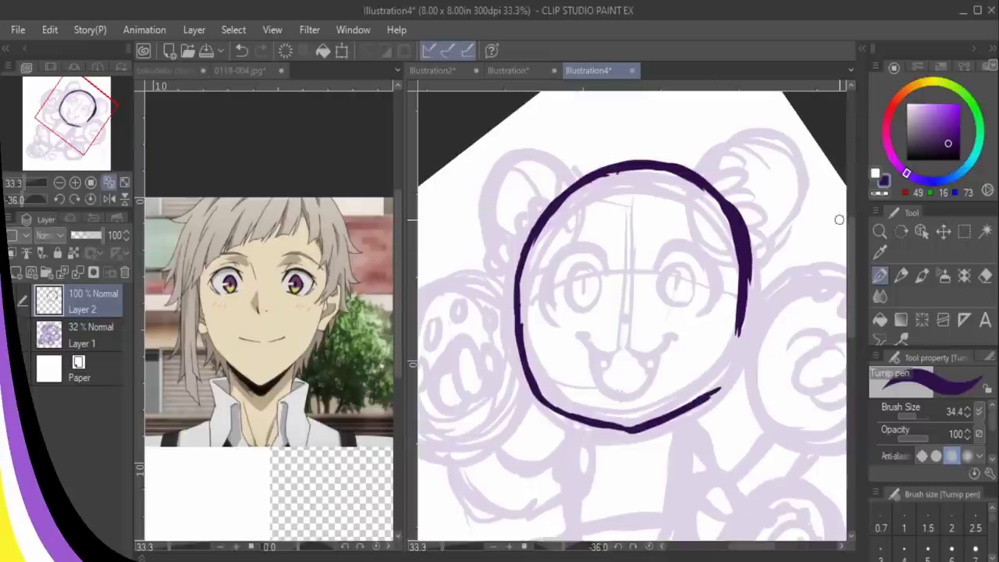
left_click_drag(743, 278, 732, 365)
mouse_move(637, 427)
left_mouse_down()
mouse_move(728, 379)
mouse_move(717, 379)
mouse_move(736, 320)
left_mouse_up()
left_click_drag(719, 389, 743, 276)
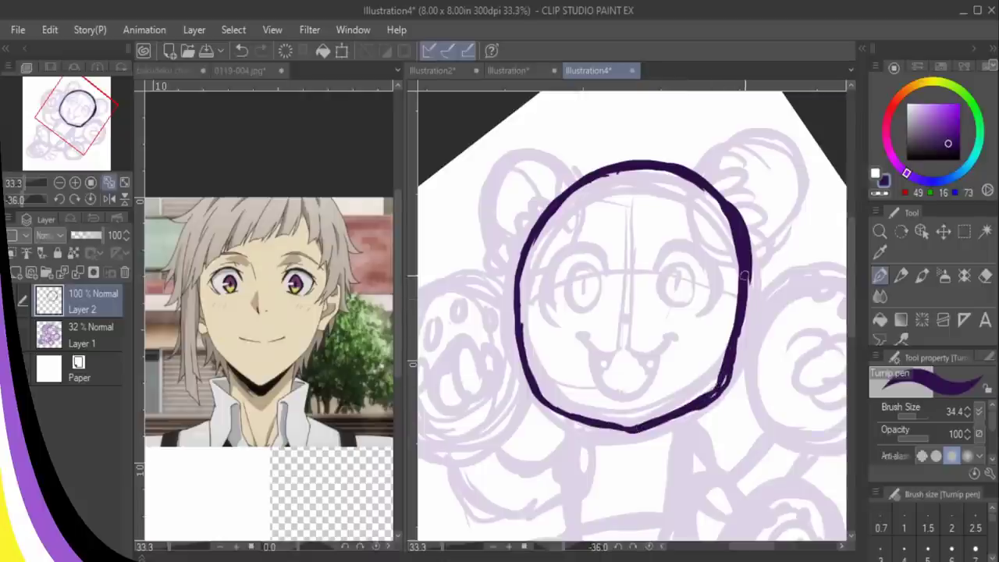
- Select the left half of the head outline with a rectangular selection and paste a copy onto a new layer
key("m")
left_click_drag(631, 149, 490, 478)
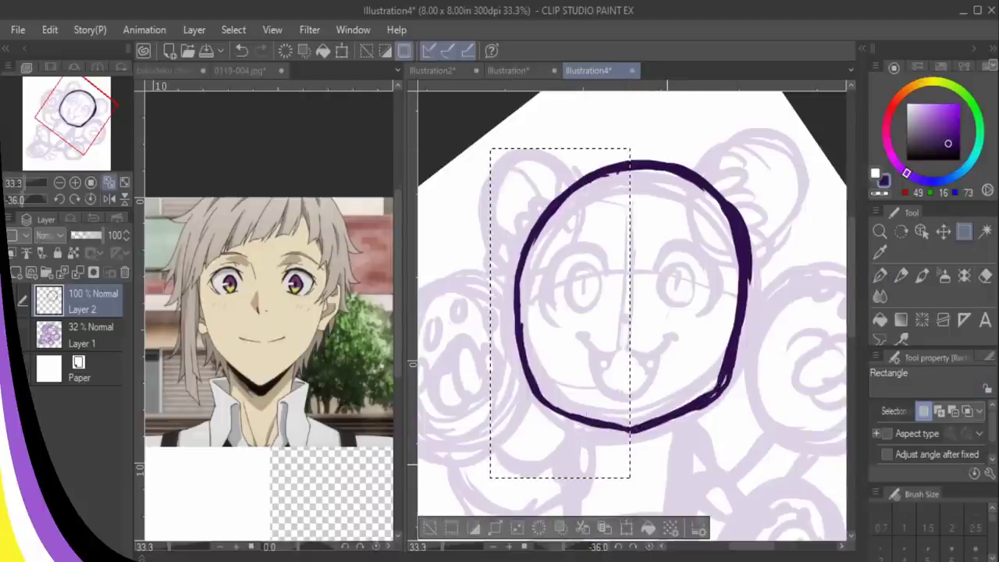
key("ctrl+c")
key("ctrl+v")
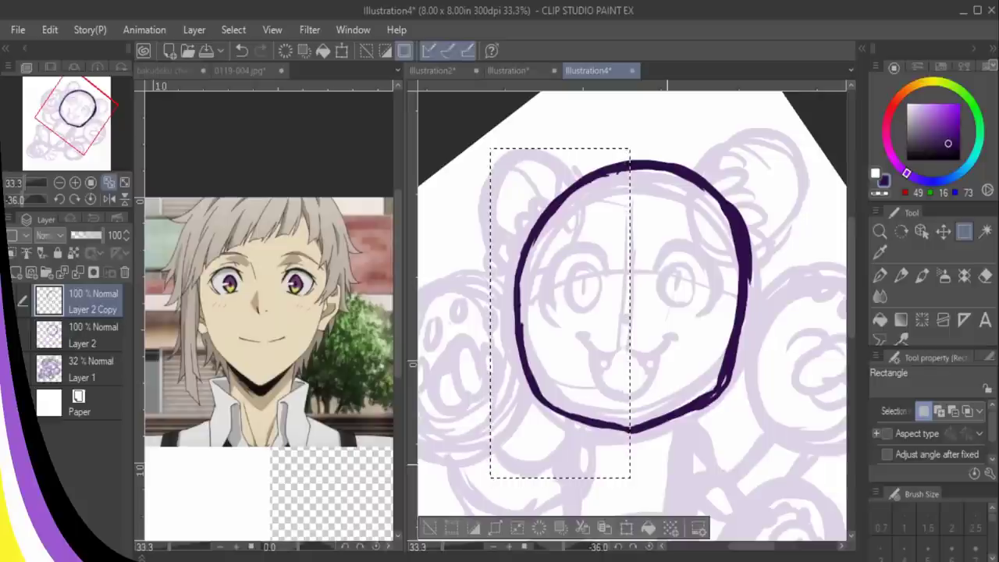
- Delete the right half of the head outline from Layer 2 by inverting the selection
left_click(86, 334)
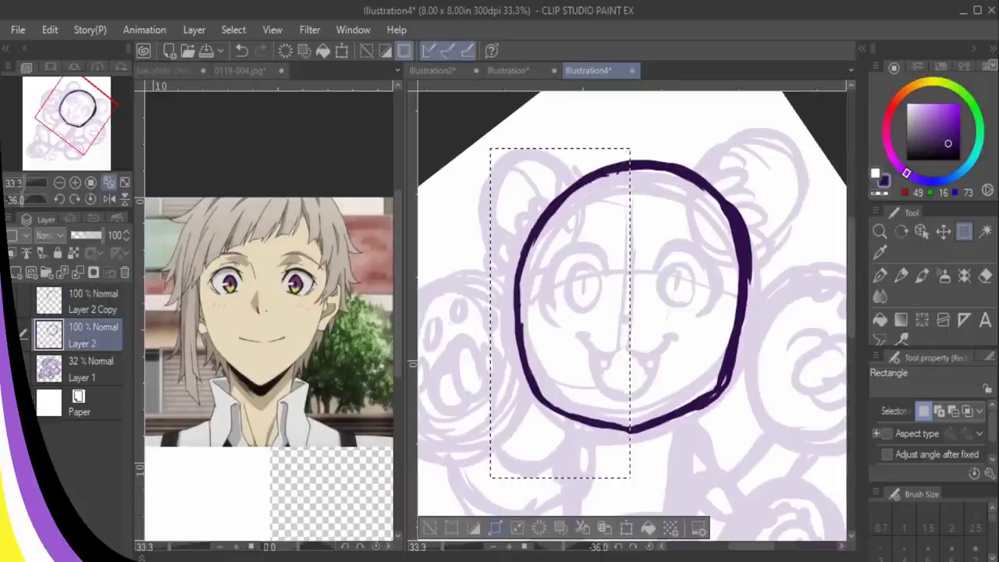
left_click(474, 529)
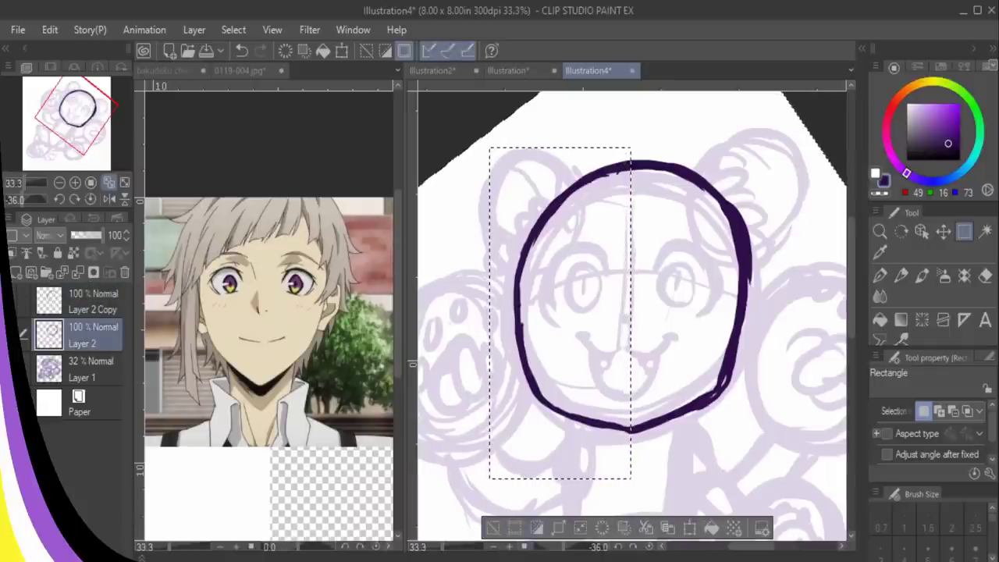
key("Delete")
- Flip the copied half outline on Layer 2 Copy horizontally and rotate it upright
left_click(88, 302)
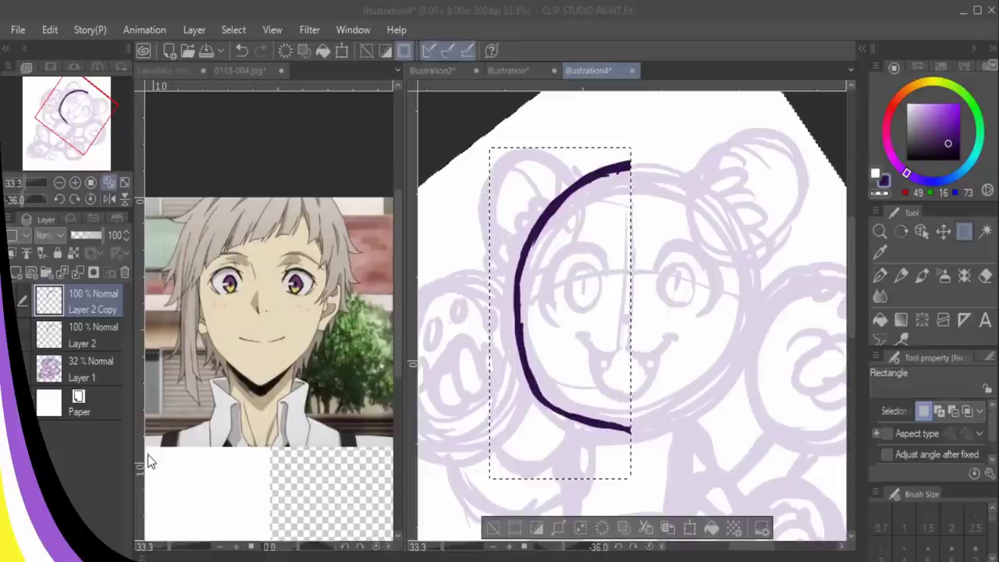
left_click(537, 529)
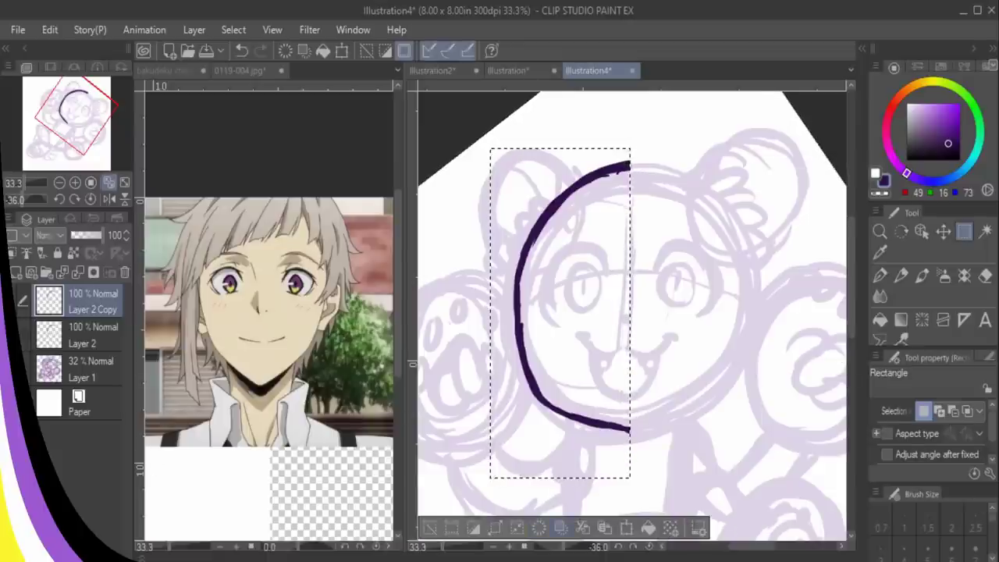
key("ctrl+t")
left_click(916, 411)
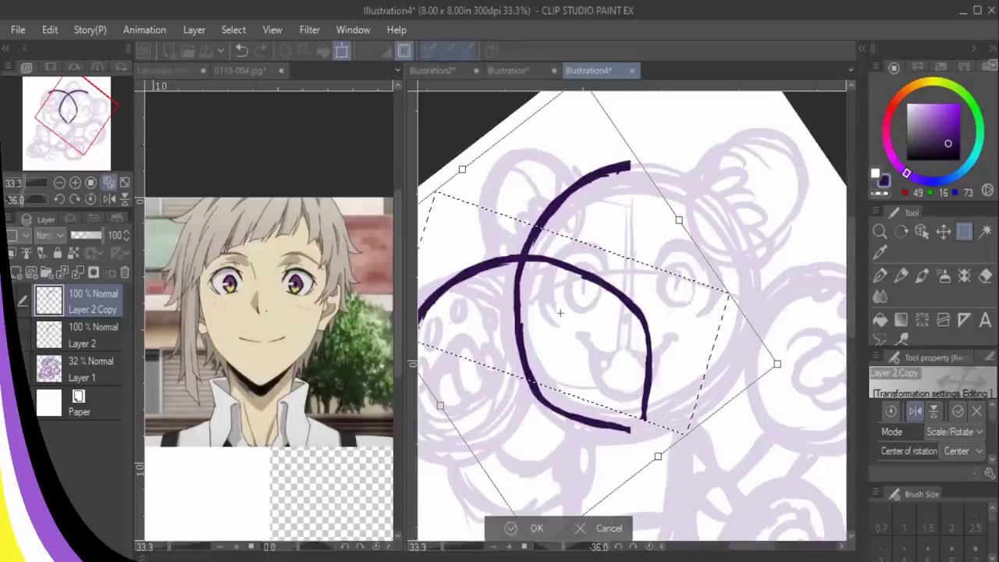
mouse_move(730, 277)
left_mouse_down()
mouse_move(729, 346)
mouse_move(704, 407)
mouse_move(627, 473)
left_mouse_up()
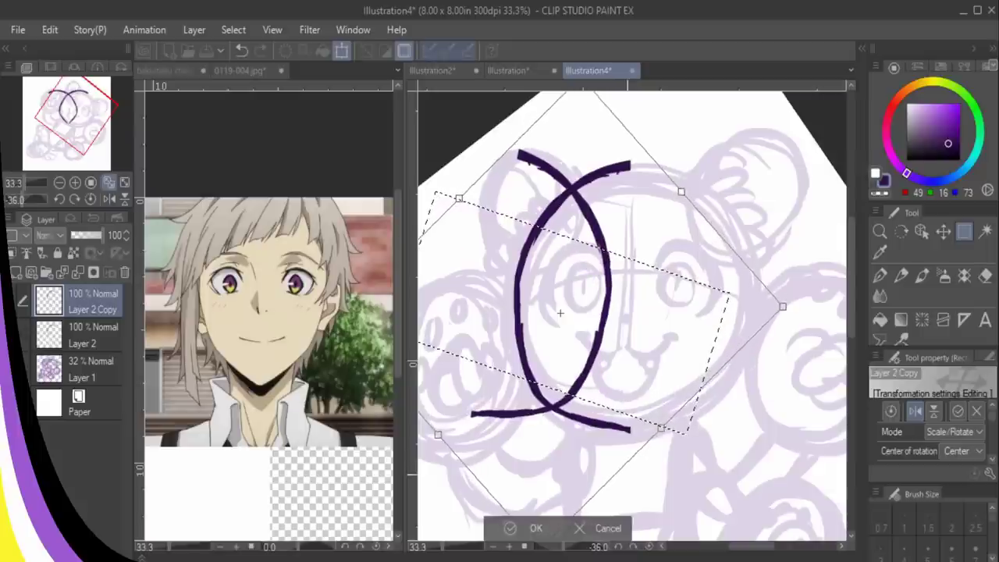
- Align the mirrored half with the original at the crown and chin, apply the transformation and clear the selection
left_click_drag(584, 381, 742, 397)
left_click_drag(717, 329, 716, 328)
left_click_drag(818, 445, 844, 418)
left_click_drag(716, 328, 695, 311)
left_click_drag(802, 418, 796, 422)
left_click_drag(695, 311, 700, 313)
key("Return")
key("ctrl+d")
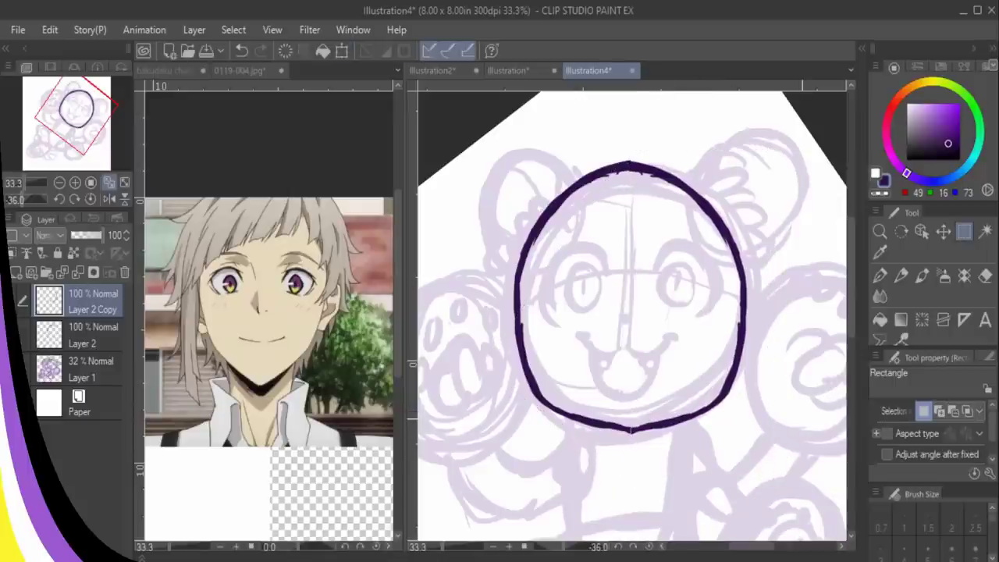
- Merge the mirrored half into Layer 2 and ink a fuller curve over the top and upper sides of the head
key("p")
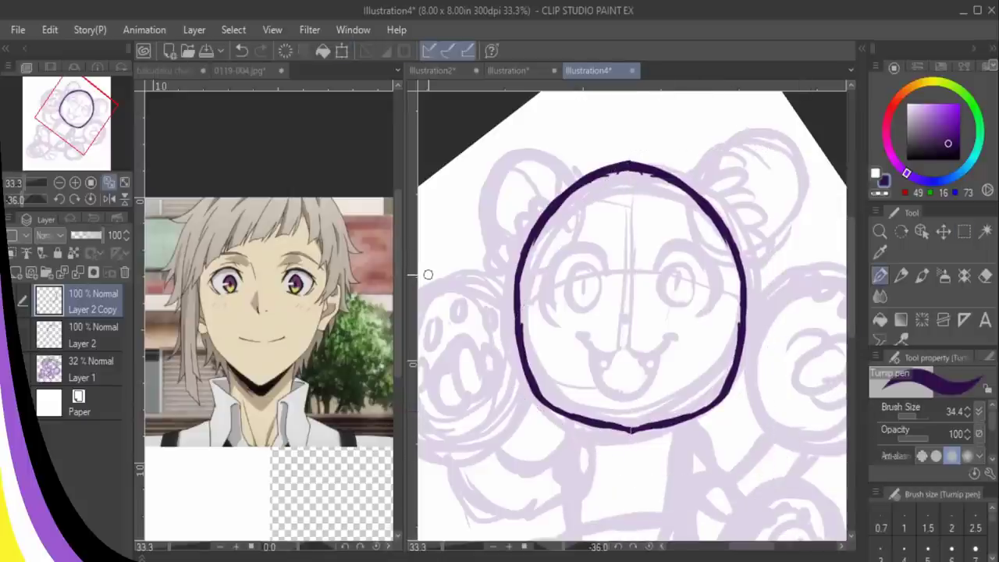
key("ctrl+e")
mouse_move(517, 303)
left_mouse_down()
mouse_move(523, 236)
mouse_move(521, 266)
mouse_move(565, 189)
mouse_move(535, 221)
mouse_move(627, 165)
mouse_move(565, 185)
mouse_move(535, 221)
mouse_move(520, 275)
mouse_move(535, 222)
mouse_move(576, 179)
mouse_move(696, 176)
mouse_move(633, 165)
mouse_move(709, 190)
mouse_move(658, 167)
mouse_move(737, 237)
left_mouse_up()
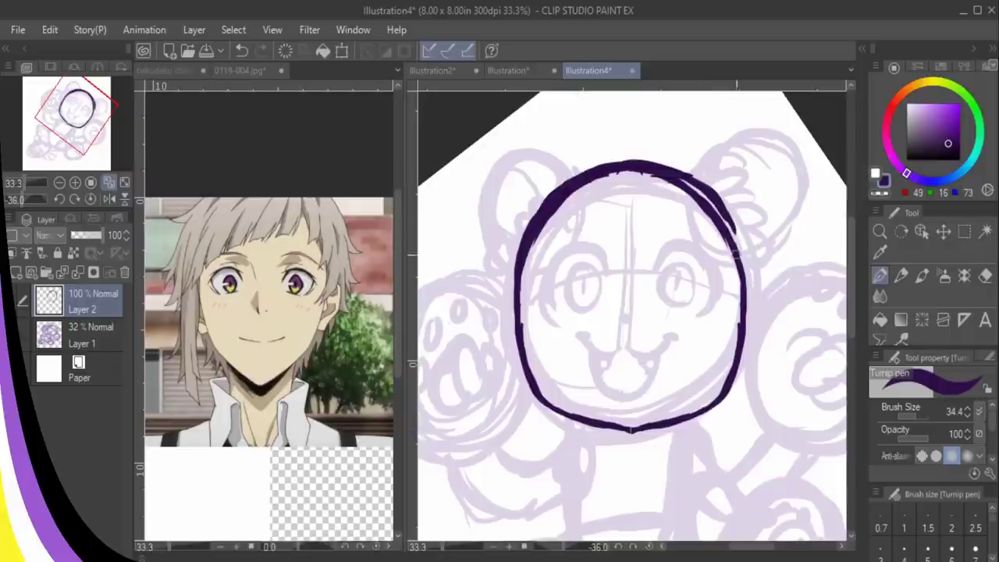
mouse_move(708, 193)
left_mouse_down()
mouse_move(740, 254)
mouse_move(743, 303)
left_mouse_up()
left_click_drag(735, 232, 742, 327)
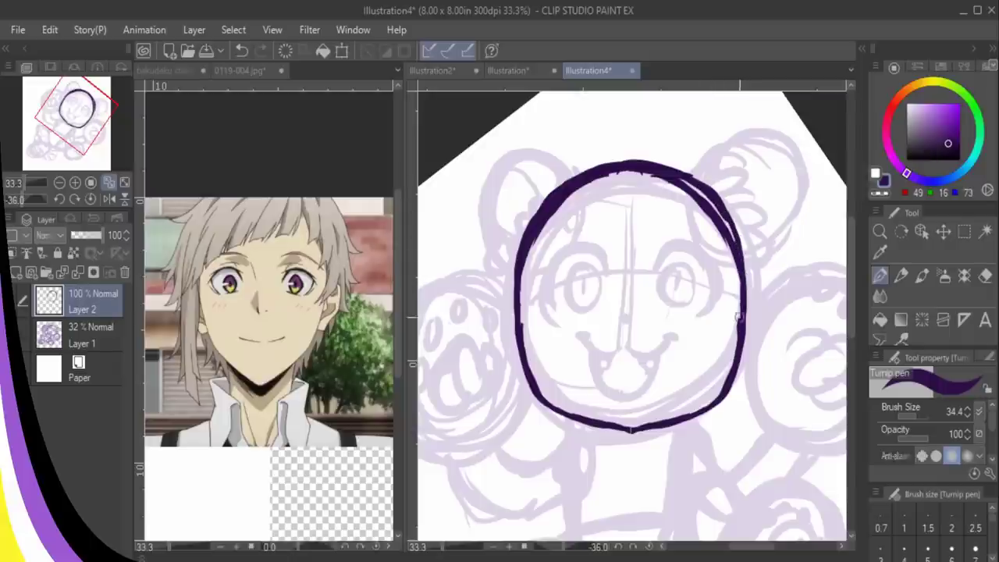
- Thin the thickened head outline along its inner edge with the Hard eraser at size 122.4
key("e")
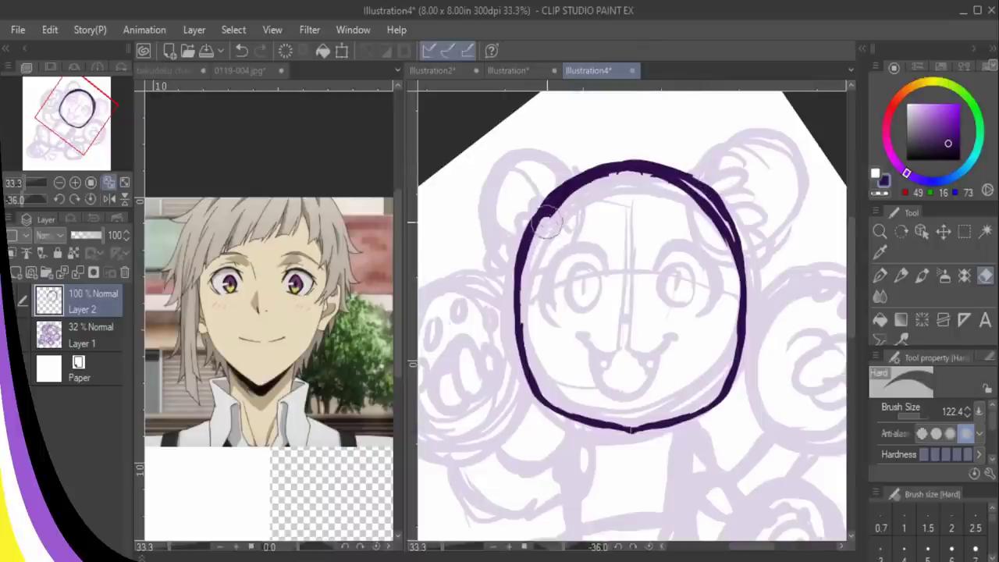
left_click_drag(613, 185, 563, 205)
mouse_move(644, 179)
left_mouse_down()
mouse_move(597, 186)
mouse_move(546, 225)
mouse_move(534, 260)
mouse_move(537, 357)
left_mouse_up()
mouse_move(531, 291)
left_mouse_down()
mouse_move(545, 386)
mouse_move(528, 291)
mouse_move(545, 229)
mouse_move(622, 182)
left_mouse_up()
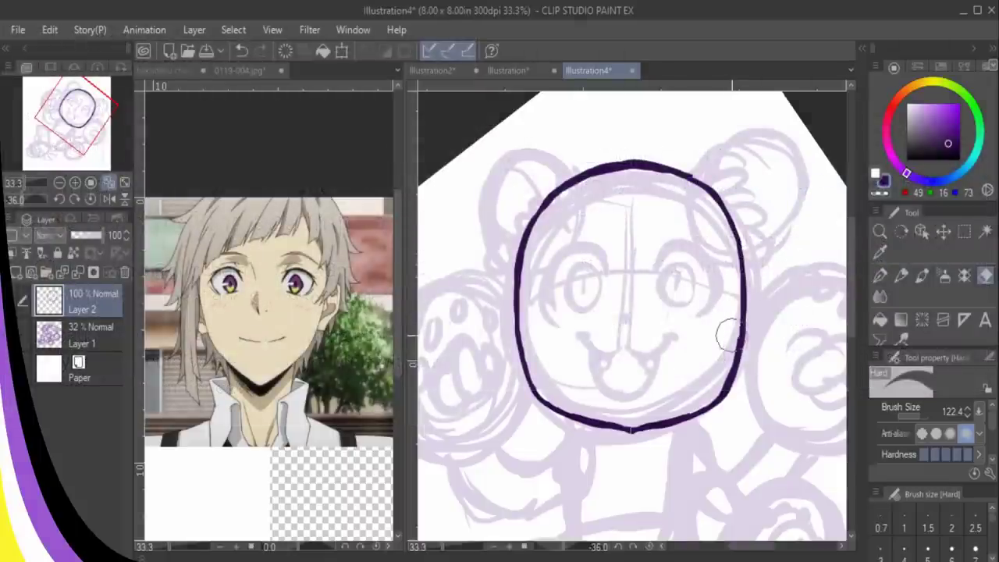
- Smooth the outline of both lower cheeks and the chin with the Turnip pen
key("p")
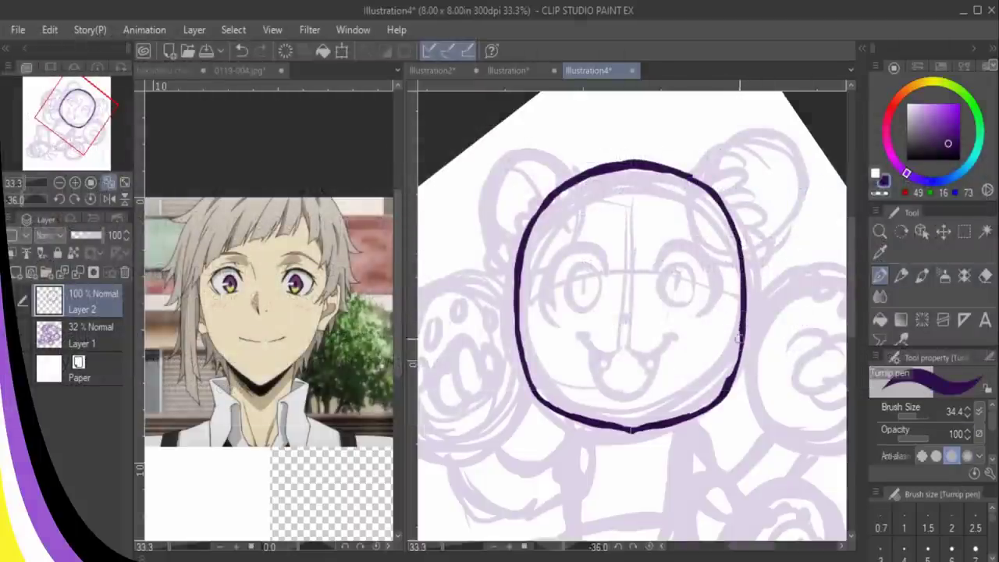
left_click_drag(740, 329, 724, 391)
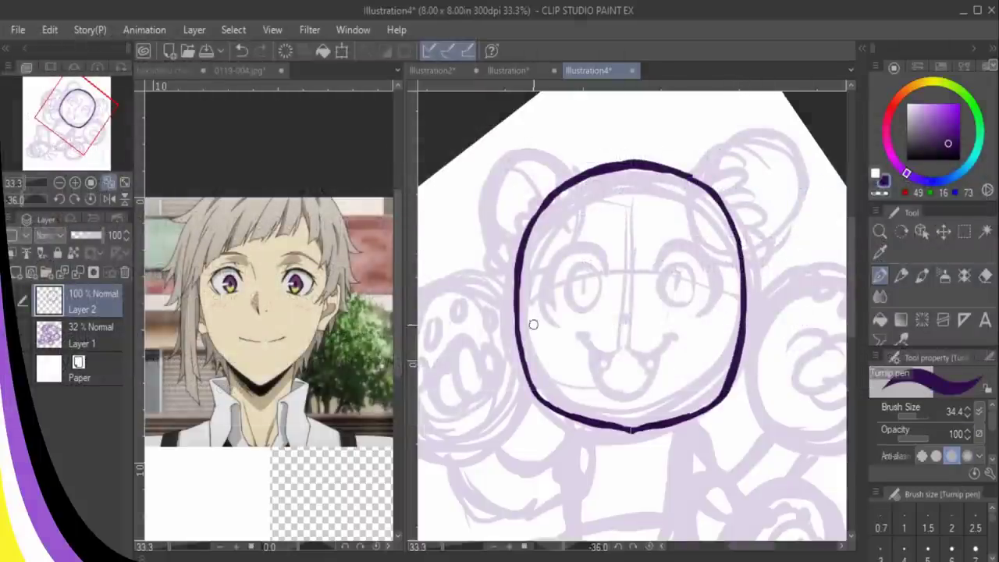
left_click_drag(517, 336, 543, 379)
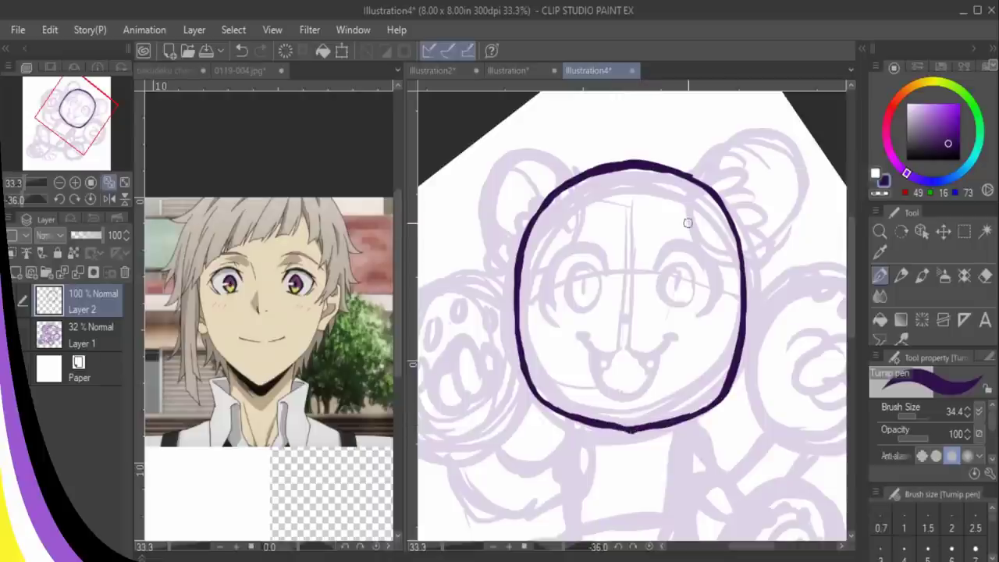
- Ink the curved upper lid of the right-hand eye and thin it with the Hard eraser
mouse_move(665, 248)
left_mouse_down()
mouse_move(707, 251)
mouse_move(718, 296)
mouse_move(717, 281)
mouse_move(692, 310)
mouse_move(706, 274)
mouse_move(687, 303)
left_mouse_up()
key("ctrl+z")
left_click(986, 276)
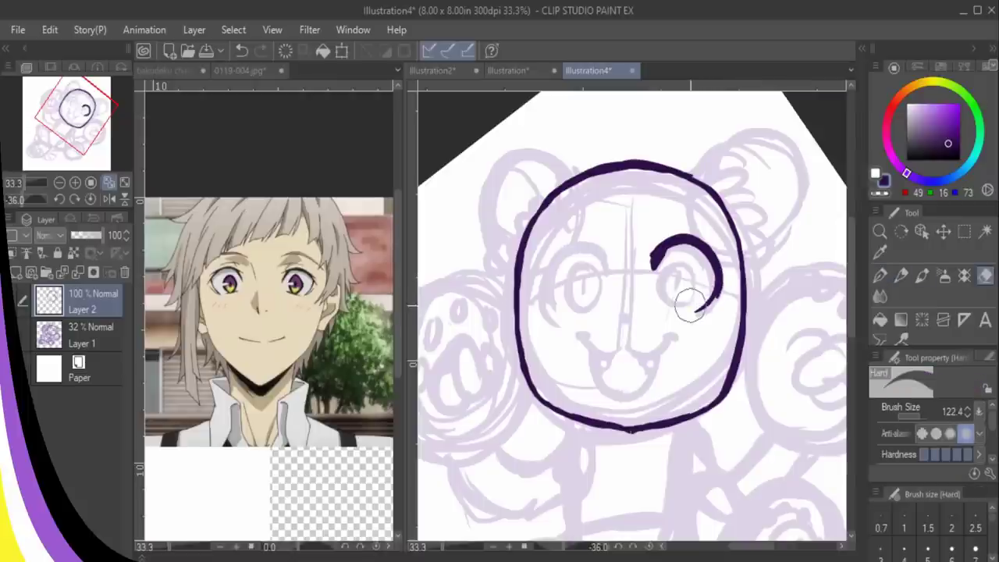
left_click_drag(660, 270, 668, 257)
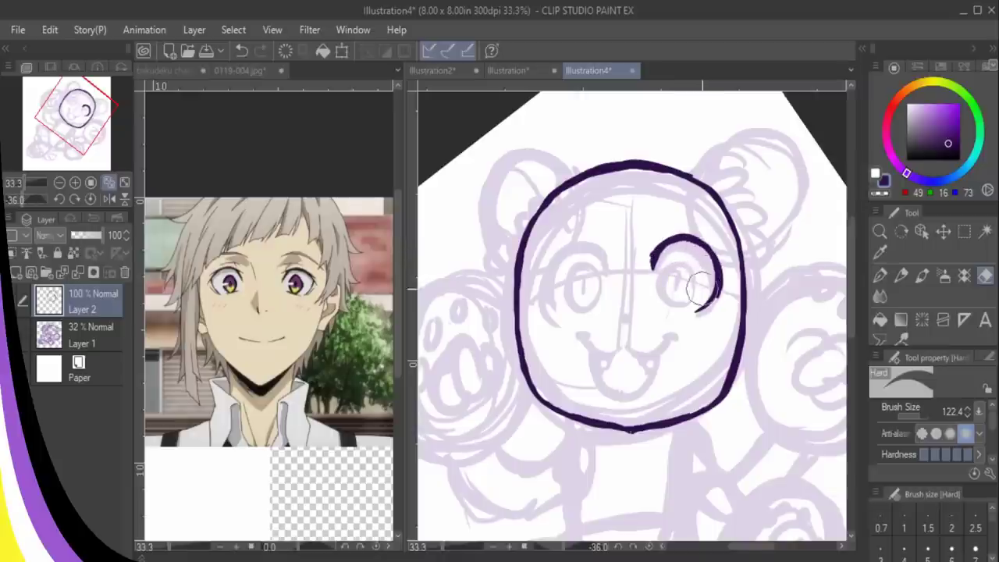
- Ink a short lower lid line beneath the right-hand eye and refine it with the eraser
key("p")
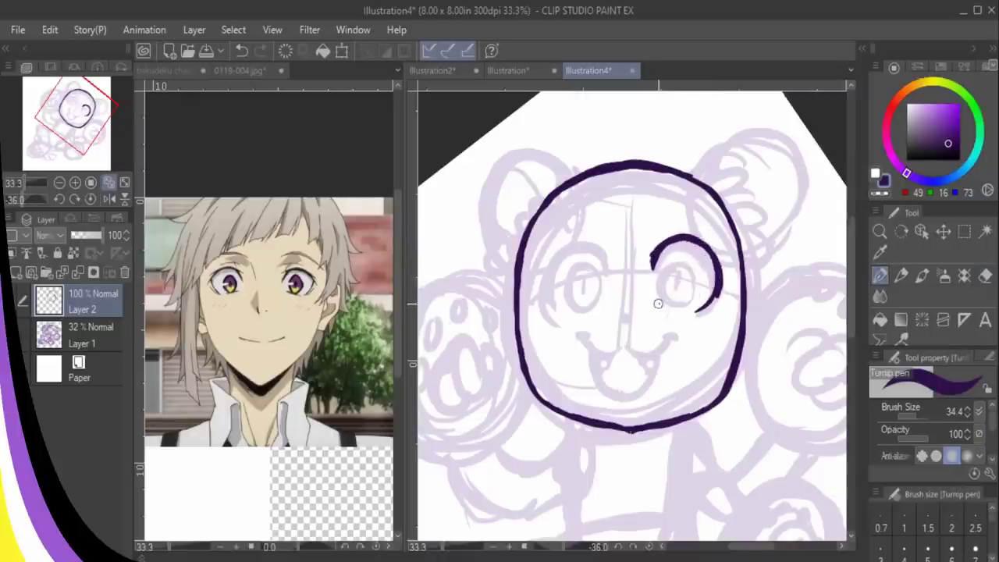
left_click_drag(659, 305, 681, 315)
left_click(985, 276)
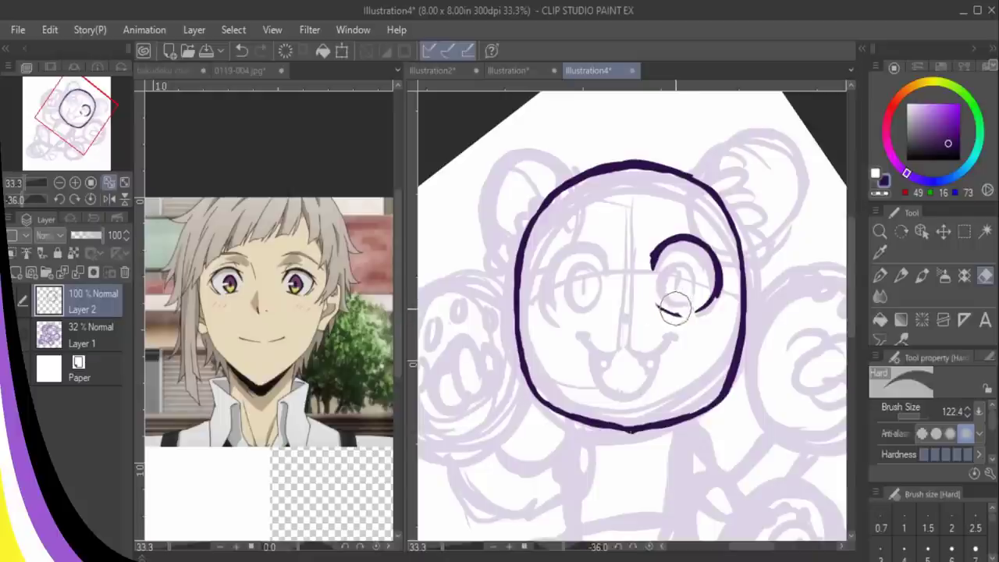
- Ink the iris of the right-hand eye with a small highlight on its inner side and a narrow vertical pupil
key("p")
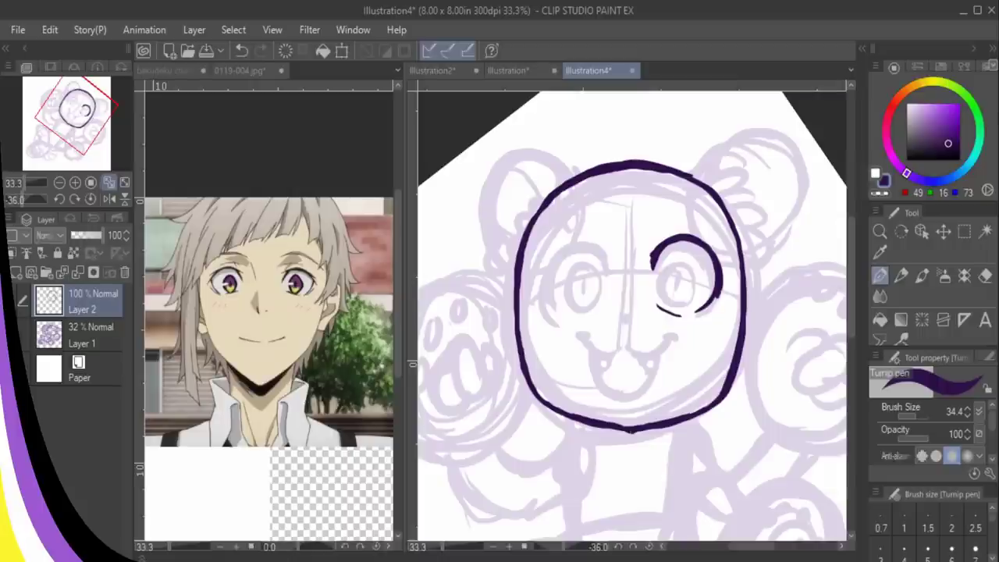
left_click_drag(678, 251, 660, 302)
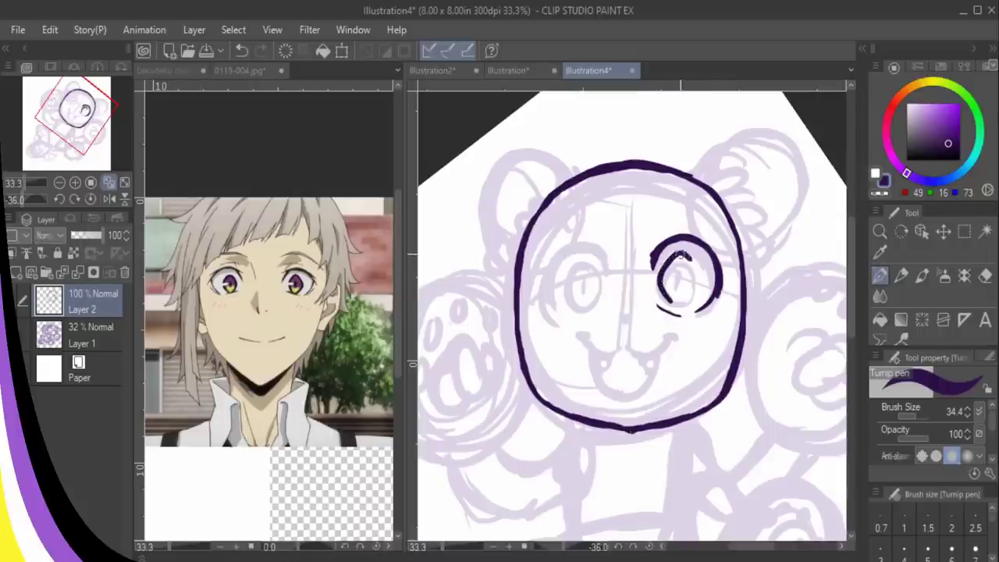
mouse_move(678, 251)
left_mouse_down()
mouse_move(700, 287)
mouse_move(678, 311)
mouse_move(661, 301)
mouse_move(692, 259)
mouse_move(662, 272)
mouse_move(671, 298)
mouse_move(675, 278)
mouse_move(658, 285)
left_mouse_up()
key("e")
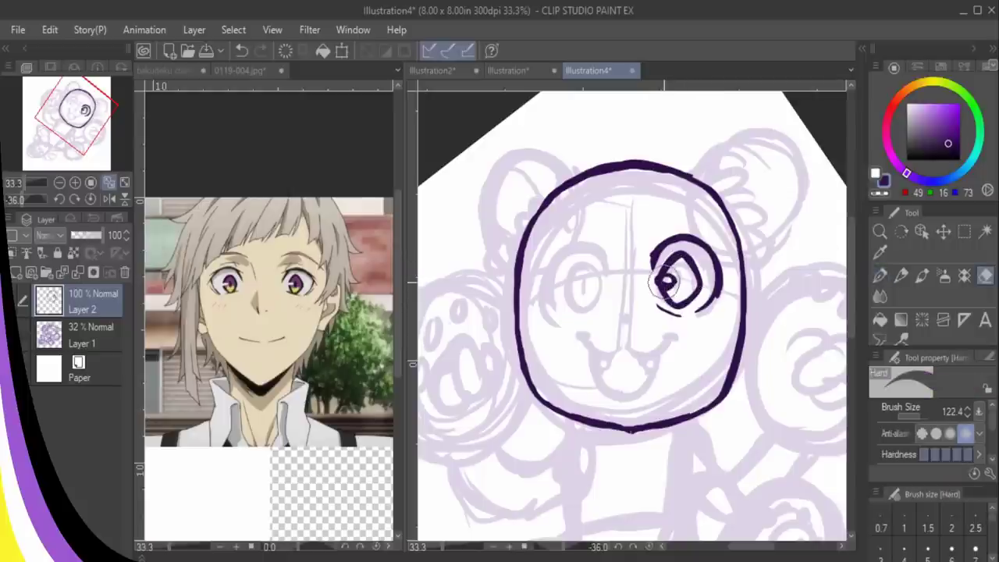
key("p")
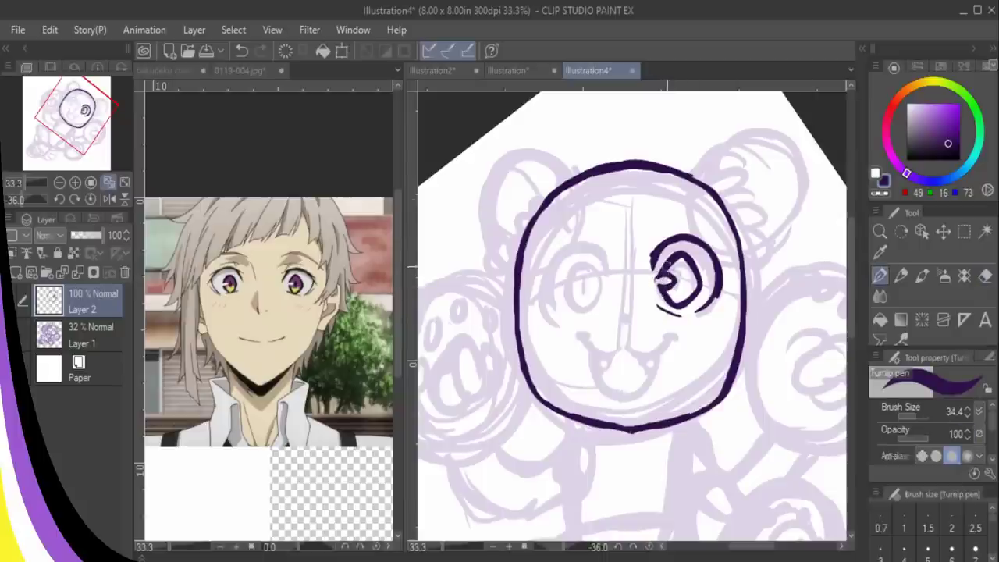
left_click_drag(680, 290, 678, 275)
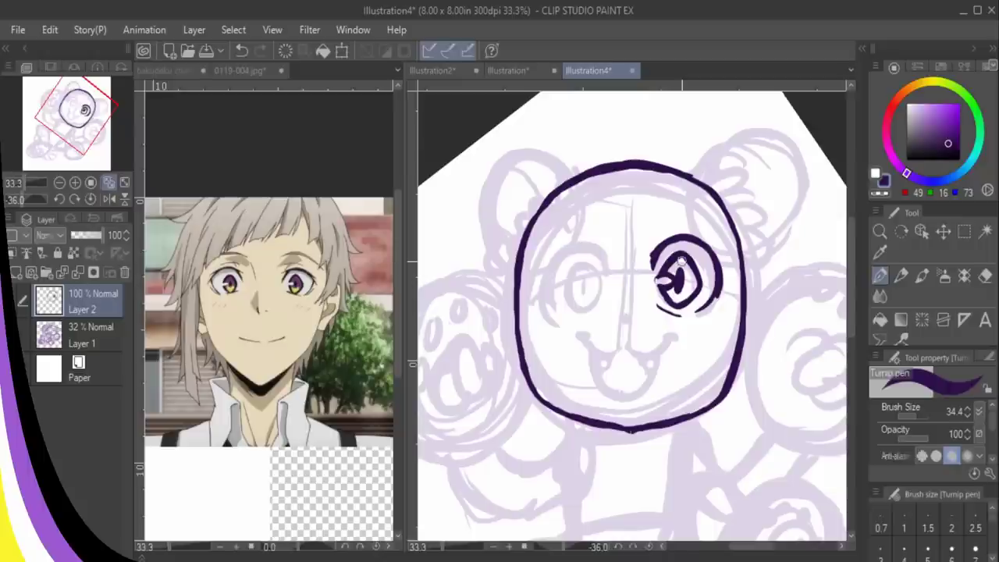
- Add short crease strokes above the inner and outer ends of the right-hand upper lid
left_click_drag(662, 236, 675, 228)
key("ctrl+z")
left_click_drag(715, 246, 721, 260)
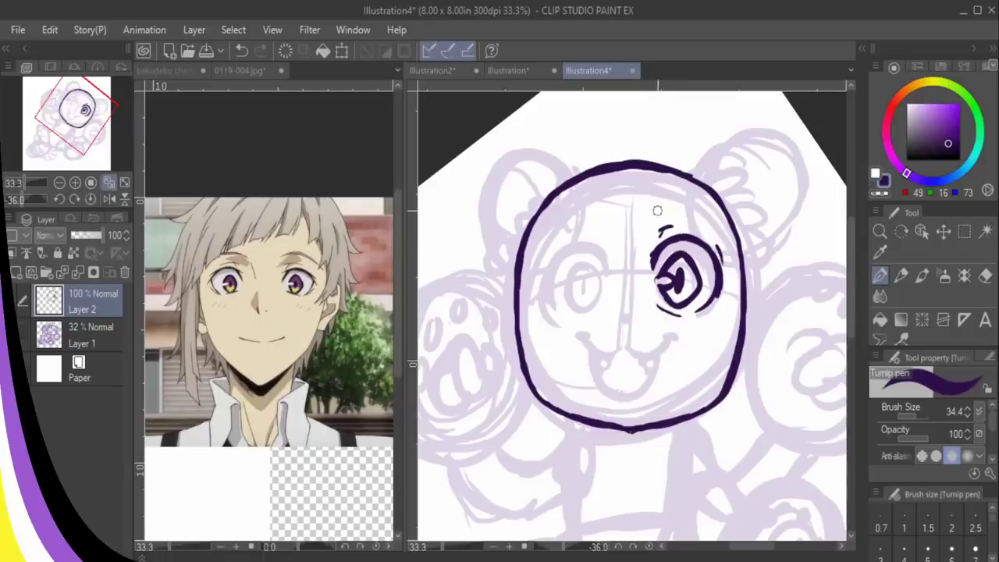
- Ink an arched eyebrow above the right-hand eye, redoing the stroke, and thin it with the Hard eraser
mouse_move(661, 208)
left_mouse_down()
mouse_move(695, 208)
mouse_move(720, 233)
left_mouse_up()
mouse_move(661, 209)
left_mouse_down()
mouse_move(692, 212)
mouse_move(723, 237)
left_mouse_up()
key("ctrl+z")
key("ctrl+z")
key("ctrl+z")
mouse_move(658, 213)
left_mouse_down()
mouse_move(690, 201)
mouse_move(718, 232)
mouse_move(674, 205)
mouse_move(723, 235)
left_mouse_up()
key("e")
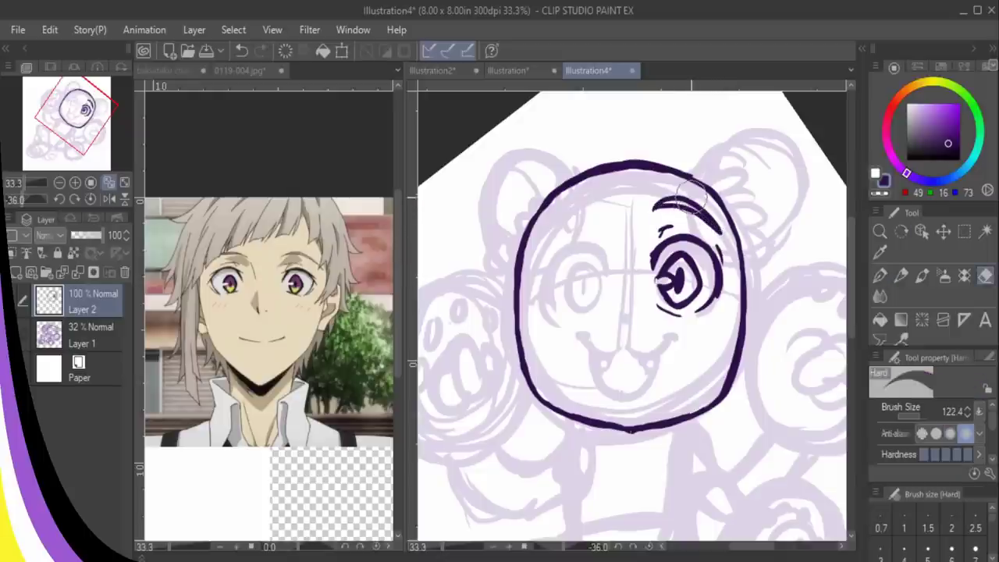
left_click_drag(695, 198, 726, 236)
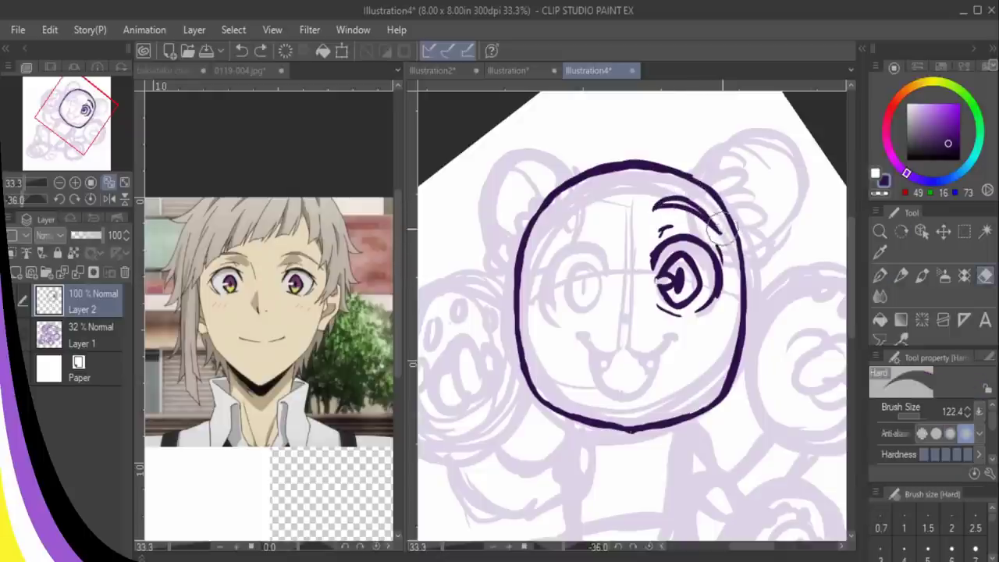
- Lasso the right-hand eye together with its eyebrow and crease strokes and duplicate the selection onto a new layer
left_click(965, 232)
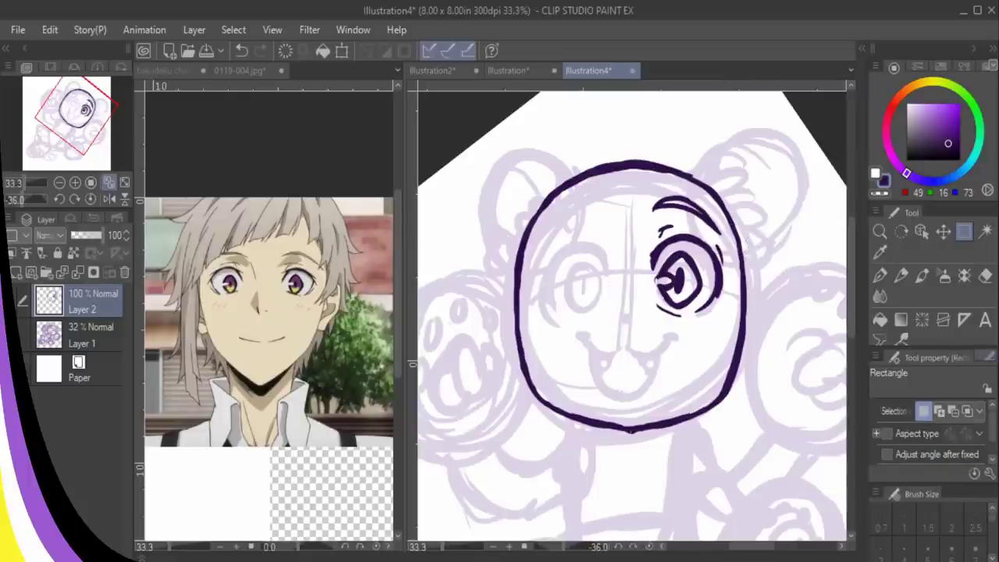
left_click(929, 441)
mouse_move(688, 190)
left_mouse_down()
mouse_move(648, 193)
mouse_move(672, 329)
left_mouse_up()
mouse_move(737, 288)
left_mouse_down()
mouse_move(725, 214)
mouse_move(702, 194)
left_mouse_up()
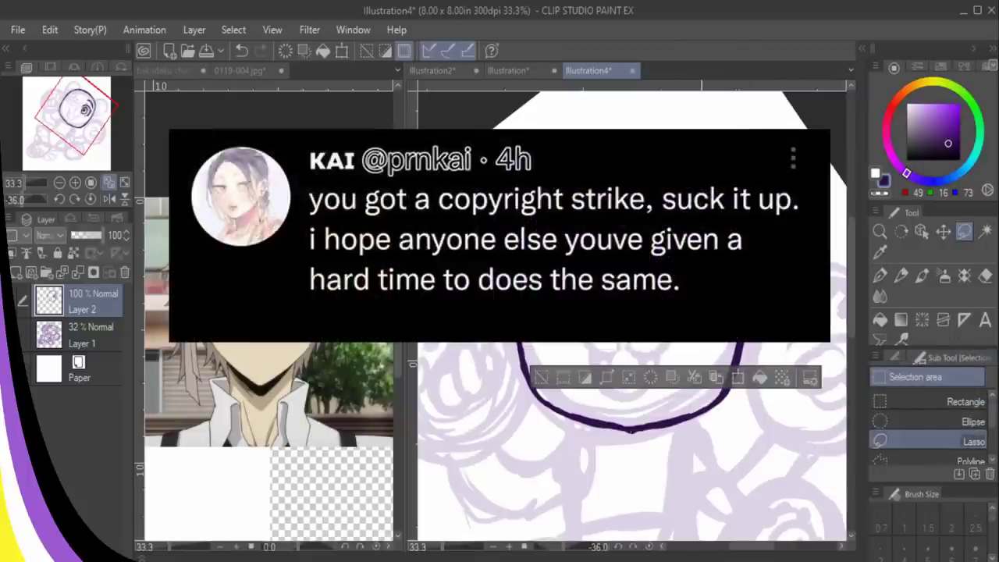
key("ctrl+c")
key("ctrl+v")
- Mirror the copied eye and eyebrow horizontally and fit them over the sketched left-hand eye
key("ctrl+t")
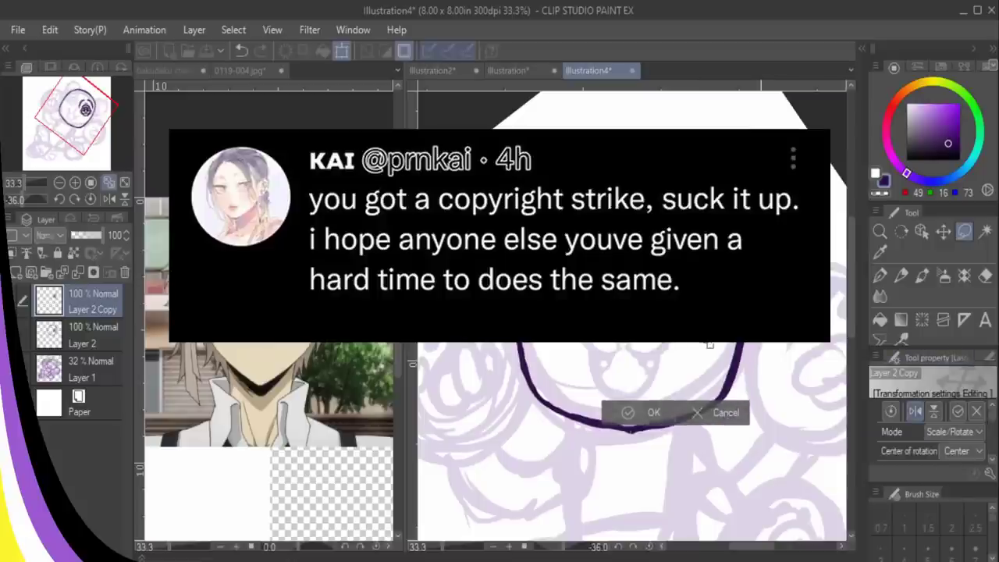
mouse_move(761, 258)
left_mouse_down()
mouse_move(765, 282)
mouse_move(761, 269)
left_mouse_up()
mouse_move(678, 285)
left_mouse_down()
mouse_move(580, 286)
mouse_move(608, 277)
left_mouse_up()
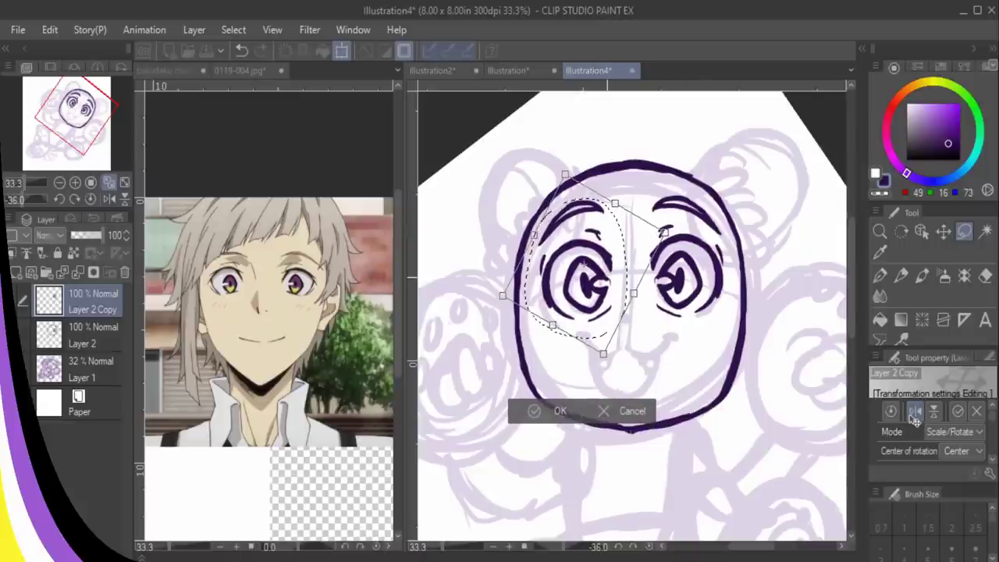
left_click(915, 412)
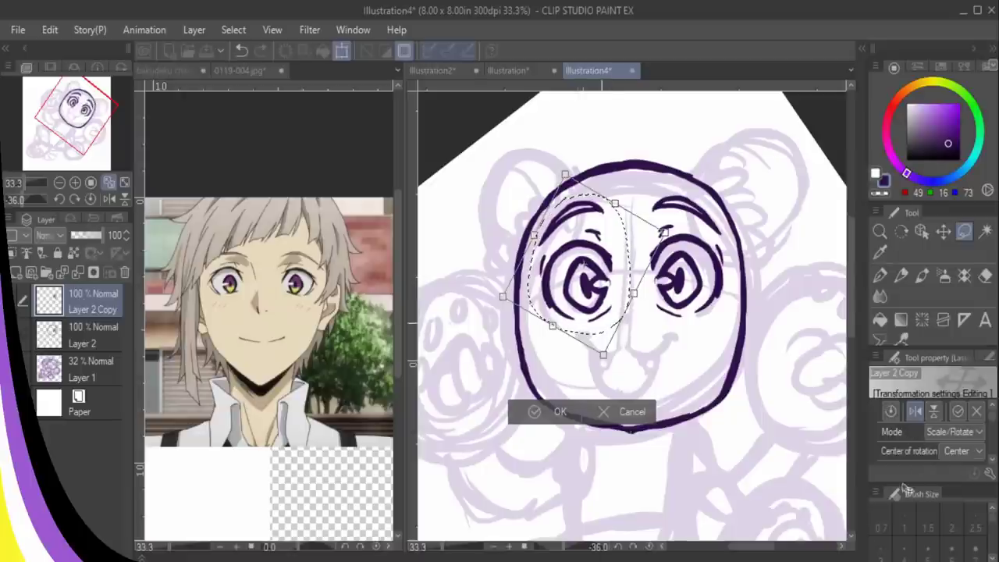
key("Return")
key("ctrl+d")
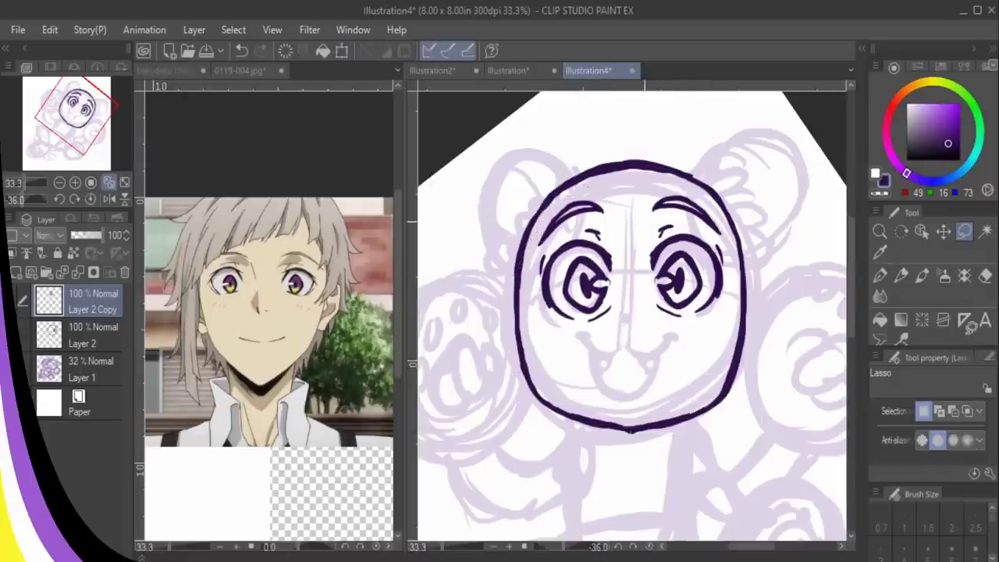
key("ctrl+t")
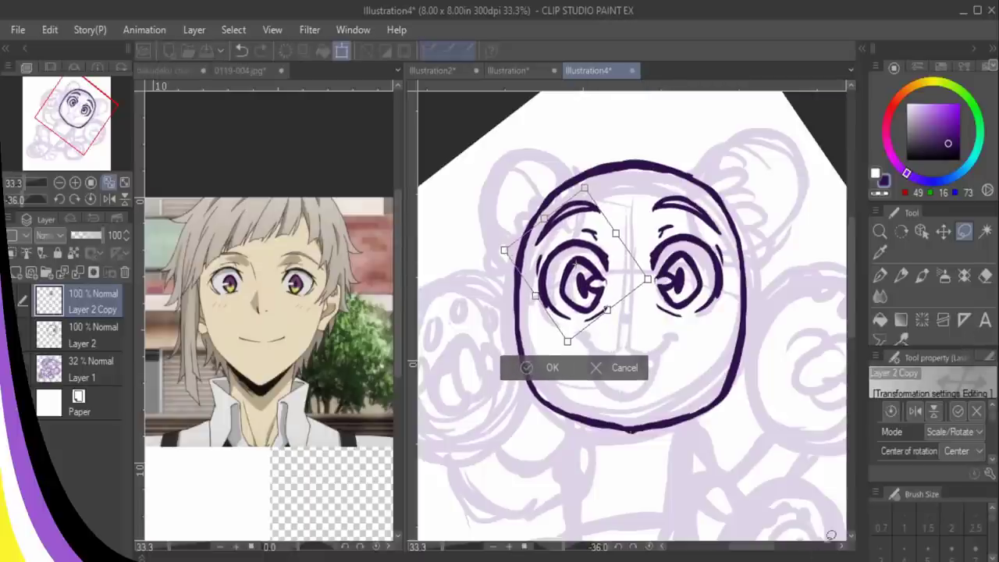
key("Return")
- Redraw the left-hand eye's highlight on the iris's outer side and merge the copied eye layer into Layer 2
left_click(985, 275)
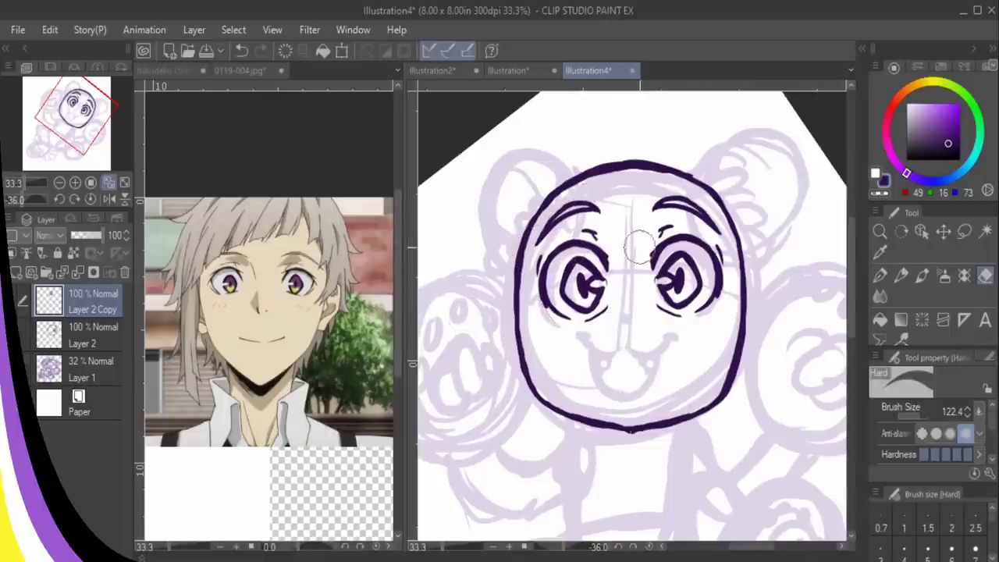
mouse_move(594, 295)
left_mouse_down()
mouse_move(590, 283)
mouse_move(599, 292)
left_mouse_up()
key("p")
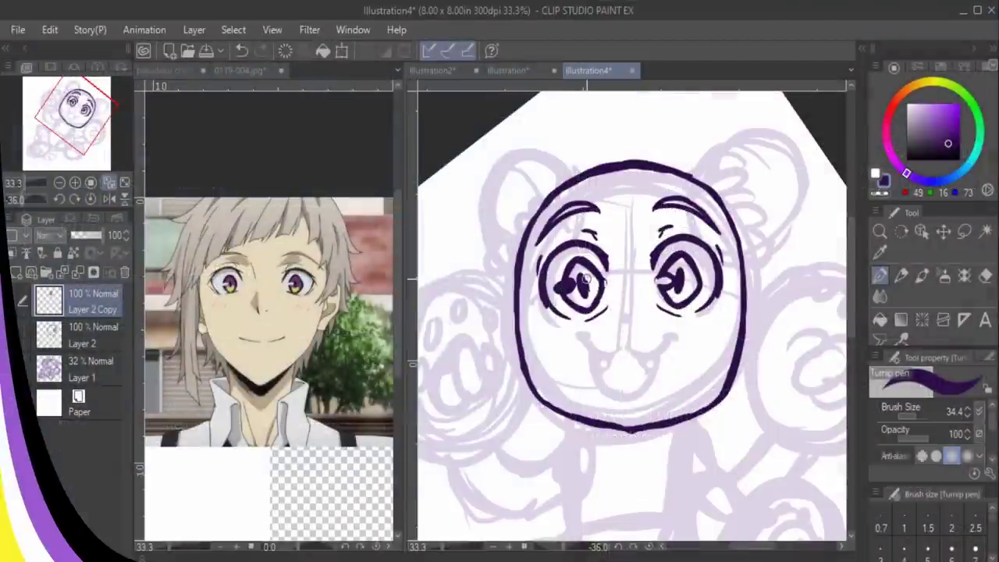
key("e")
left_click_drag(565, 285, 563, 289)
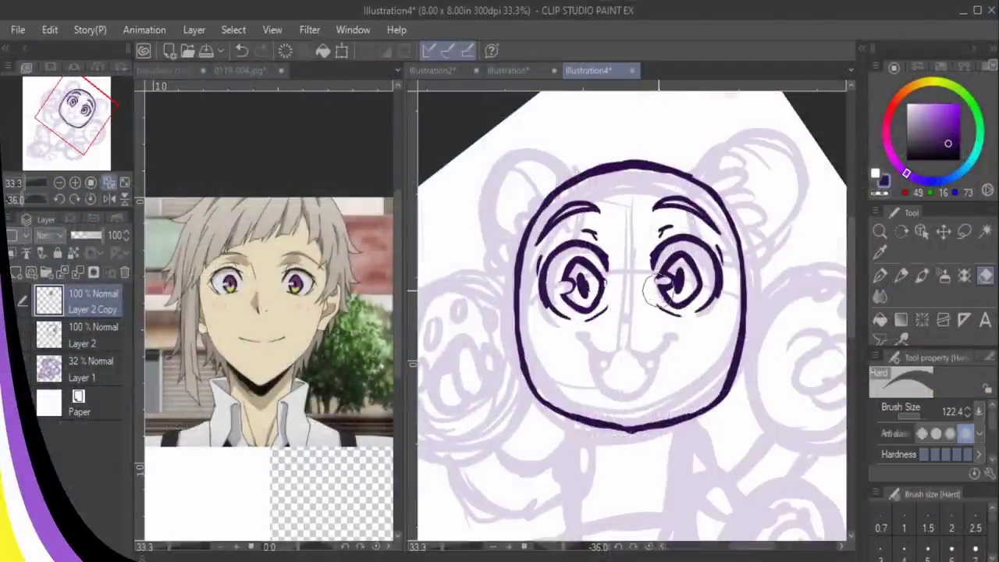
mouse_move(664, 279)
left_mouse_down()
mouse_move(654, 282)
mouse_move(667, 268)
left_mouse_up()
key("ctrl+e")
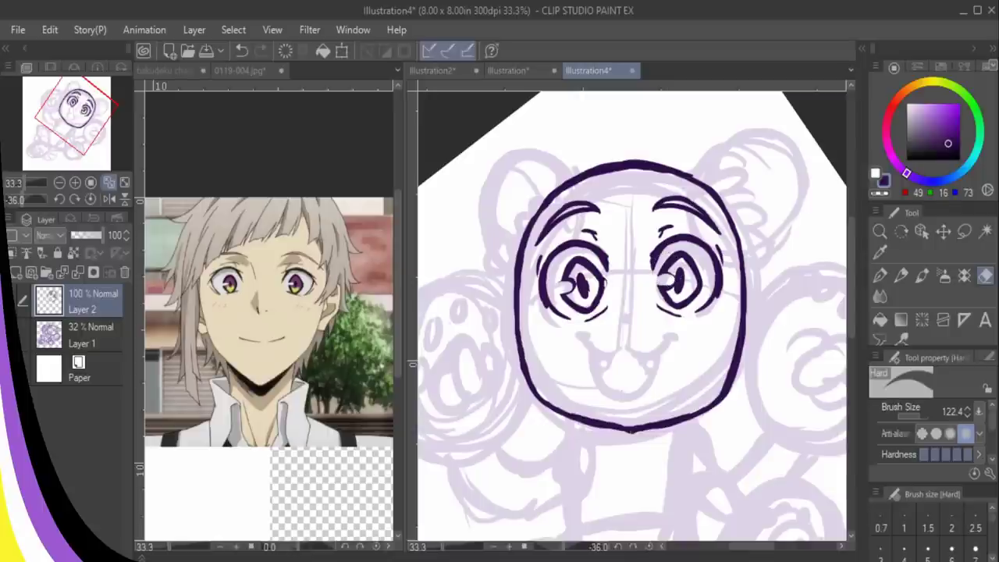
- Ink a tiny nose mark below and between the eyes and trim it to a small dot with the Hard eraser
key("p")
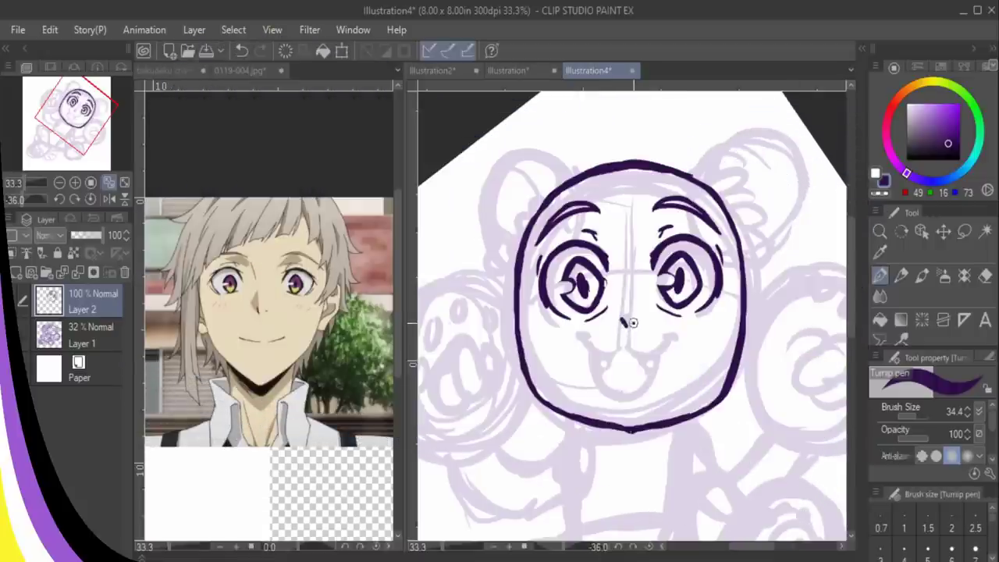
key("e")
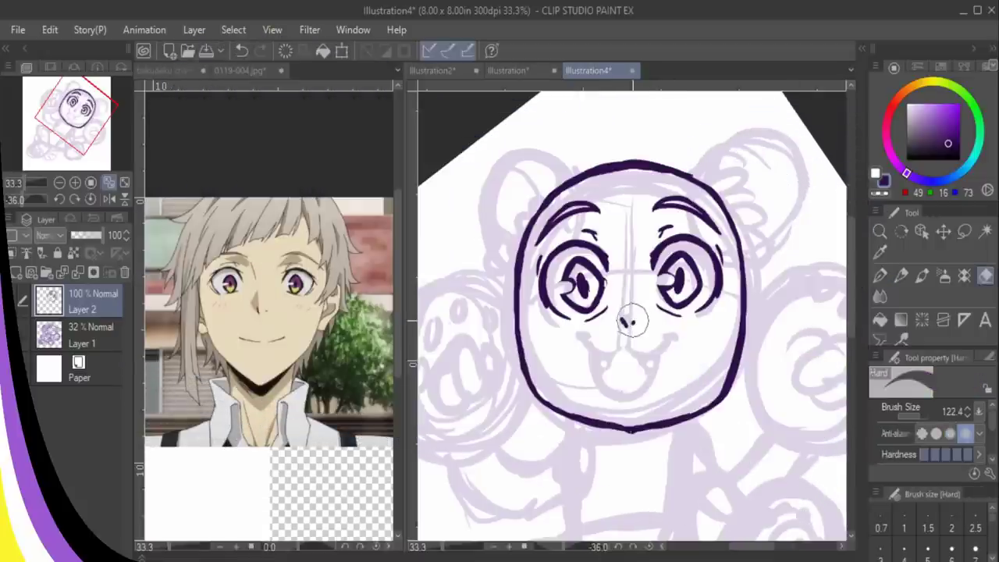
left_click_drag(631, 317, 629, 332)
- Ink a curved cat-like upper lip line beneath the nose, redoing the right-hand half of the curve
key("p")
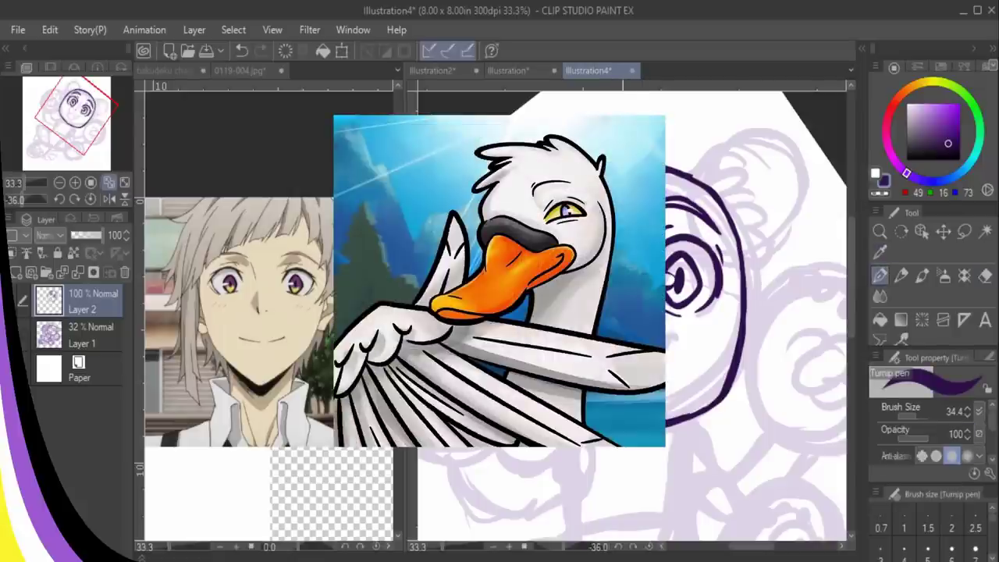
mouse_move(572, 344)
left_mouse_down()
mouse_move(606, 353)
mouse_move(577, 346)
mouse_move(668, 350)
mouse_move(684, 341)
left_mouse_up()
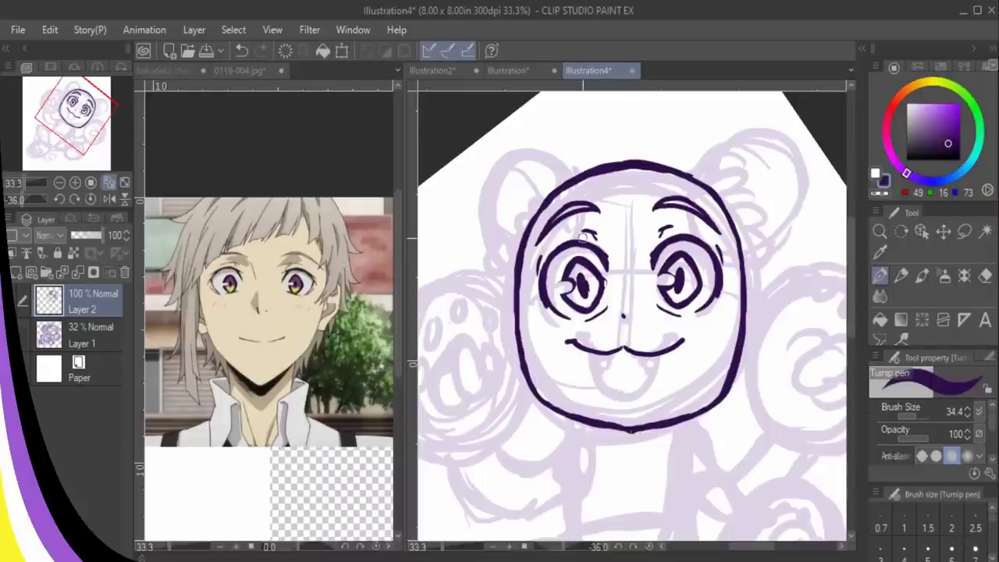
key("ctrl+z")
key("ctrl+z")
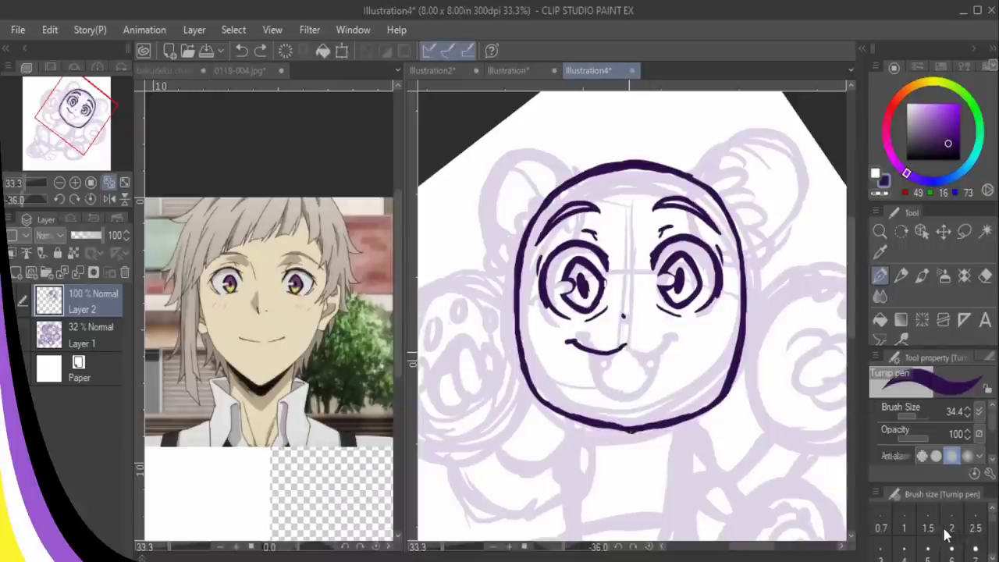
left_click_drag(618, 350, 671, 344)
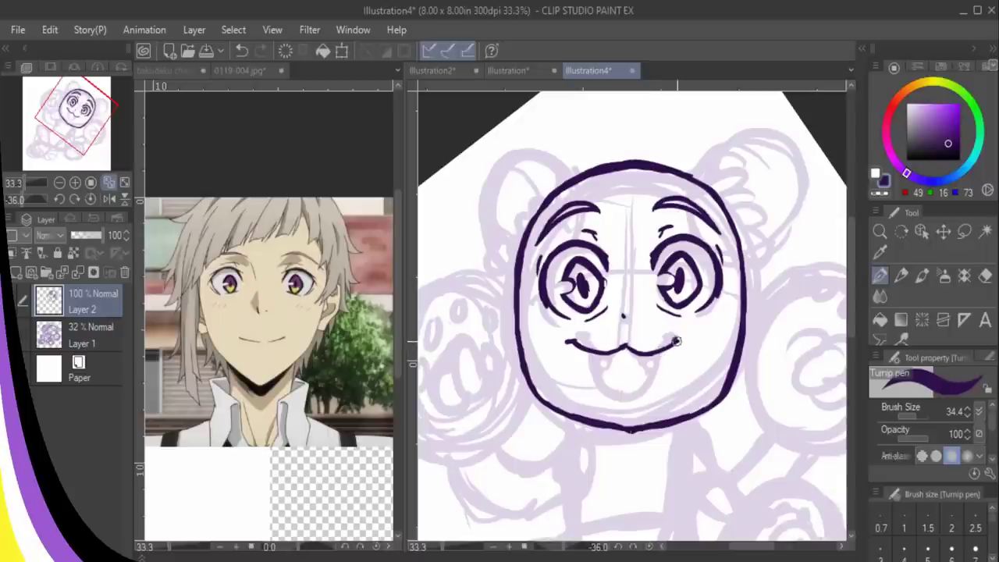
left_click(985, 276)
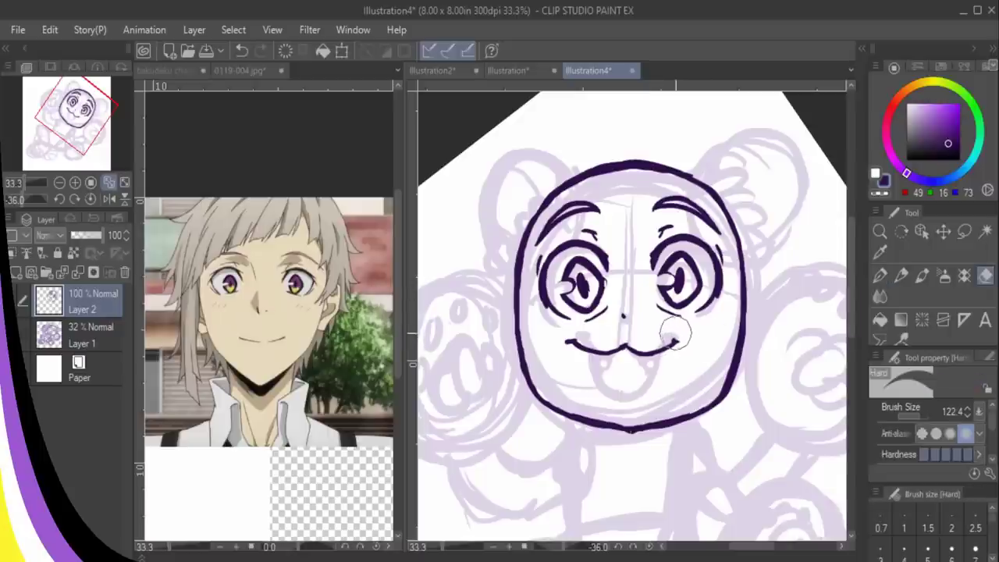
- Ink both sides of the open mouth curving down from the upper lip toward the chin with the Turnip pen
left_click(880, 275)
mouse_move(582, 348)
left_mouse_down()
mouse_move(591, 385)
mouse_move(610, 399)
left_mouse_up()
key("ctrl+z")
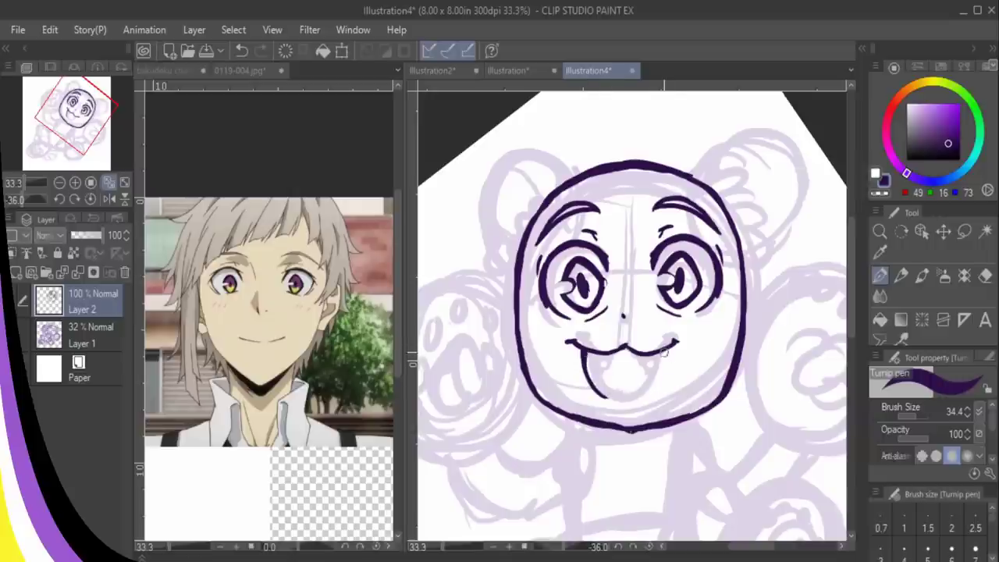
left_click_drag(663, 356, 635, 399)
mouse_move(663, 356)
left_mouse_down()
mouse_move(652, 387)
mouse_move(633, 399)
mouse_move(647, 393)
mouse_move(661, 360)
mouse_move(594, 385)
mouse_move(625, 398)
mouse_move(588, 378)
mouse_move(609, 398)
left_mouse_up()
key("ctrl+z")
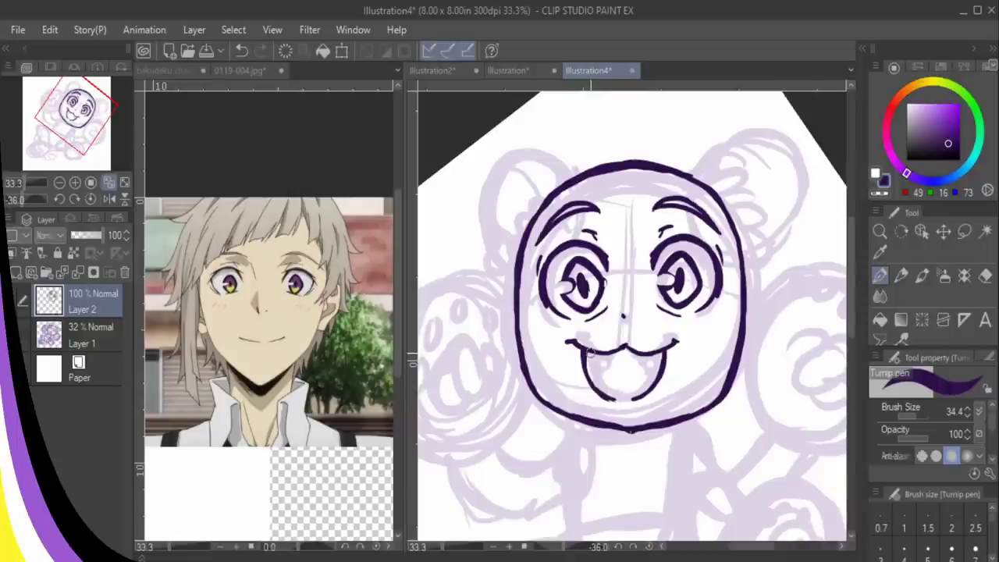
- Add two small pointed fangs beneath the upper lip and a heart-shaped tongue inside the mouth
left_click_drag(591, 352, 601, 361)
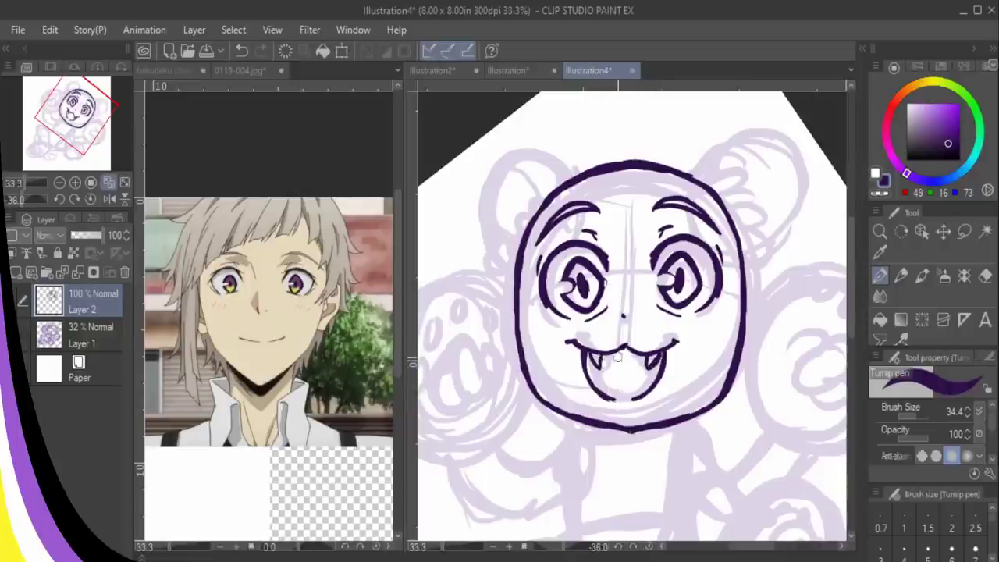
mouse_move(622, 368)
left_mouse_down()
mouse_move(624, 387)
mouse_move(636, 371)
mouse_move(622, 387)
mouse_move(637, 368)
mouse_move(623, 387)
mouse_move(628, 365)
mouse_move(621, 390)
mouse_move(617, 381)
mouse_move(626, 388)
left_mouse_up()
key("ctrl+z")
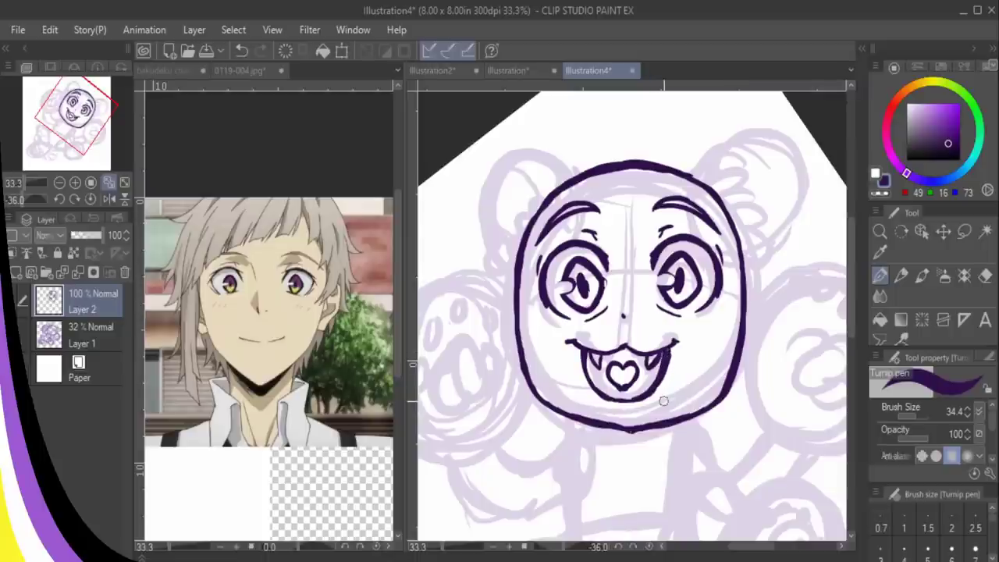
left_click(964, 231)
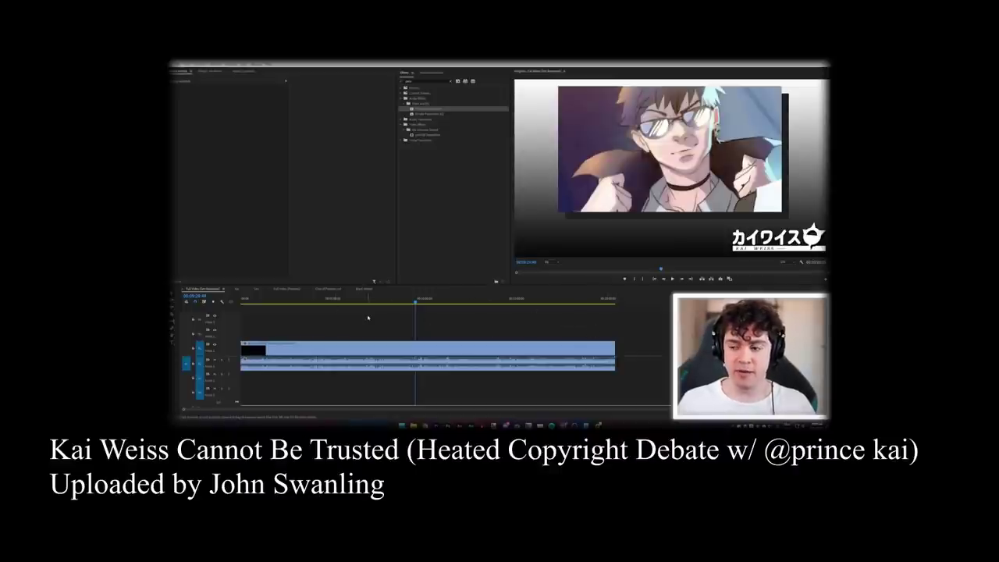
left_click(238, 289)
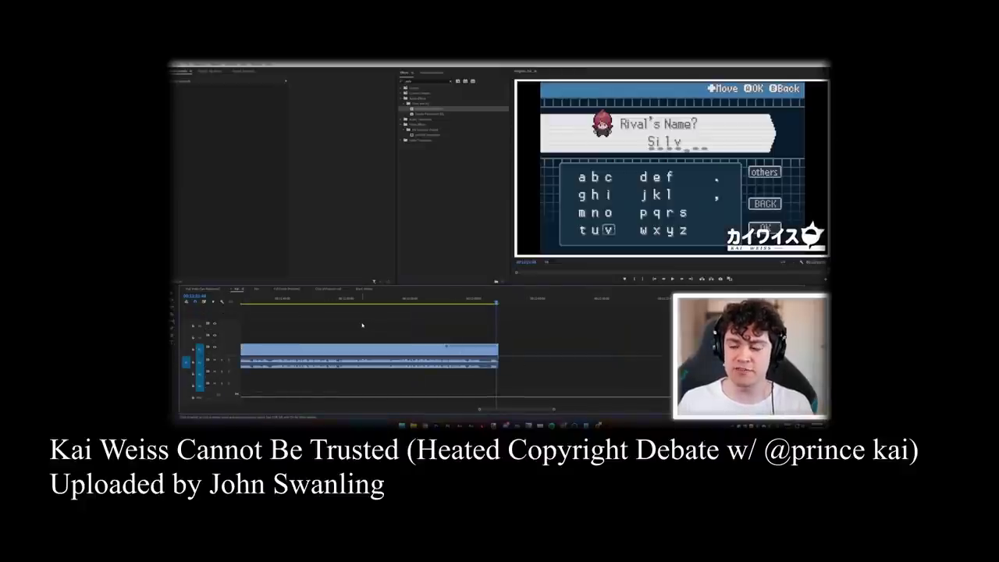
left_click(256, 289)
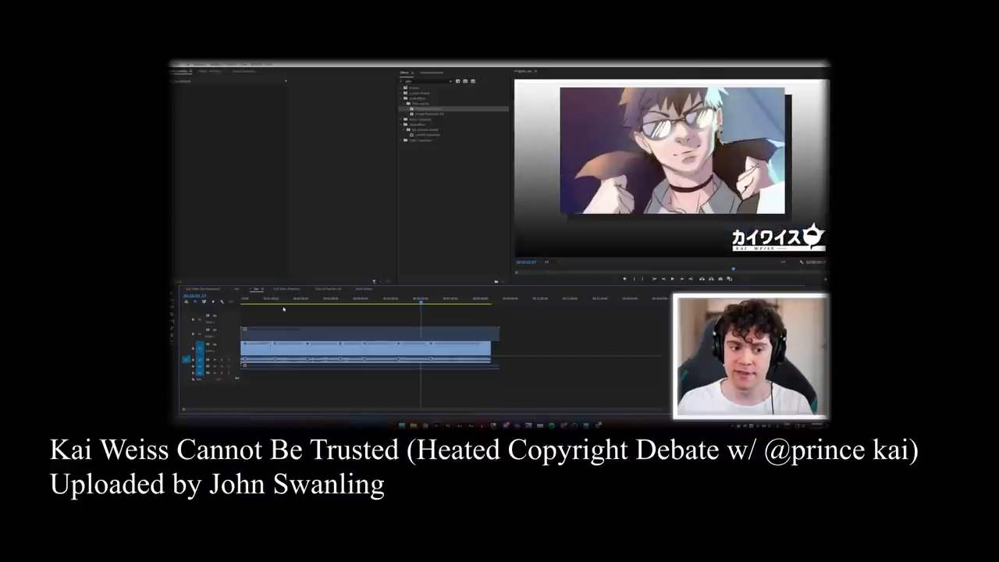
scroll(491, 341, "up", 6)
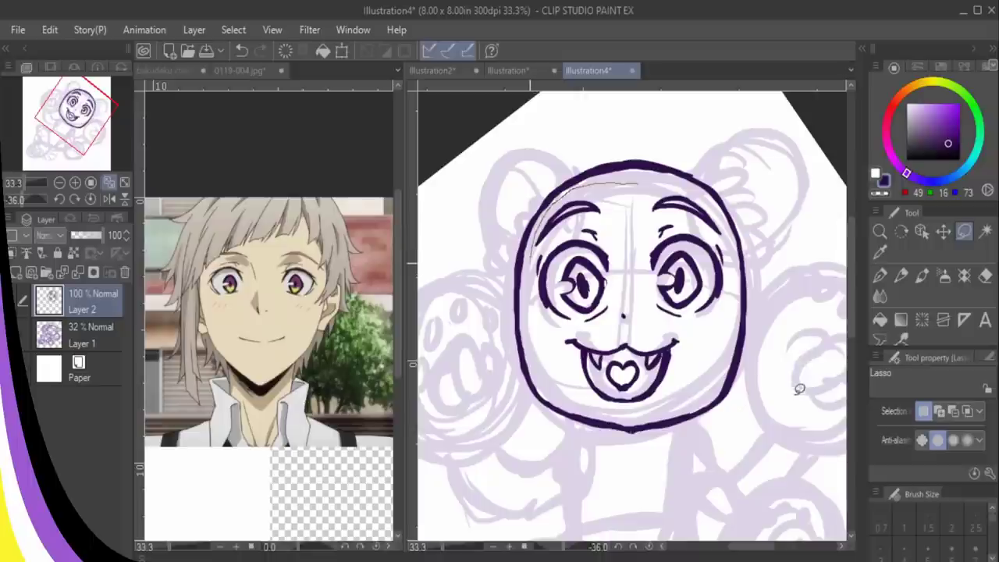
- Lasso both eyes and eyebrows without the nose and mouth, and scale them down slightly within the face
key("ctrl+z")
mouse_move(590, 332)
left_mouse_down()
mouse_move(546, 334)
mouse_move(535, 252)
mouse_move(564, 197)
mouse_move(700, 195)
mouse_move(734, 256)
left_mouse_up()
left_click_drag(700, 329, 607, 324)
key("ctrl+t")
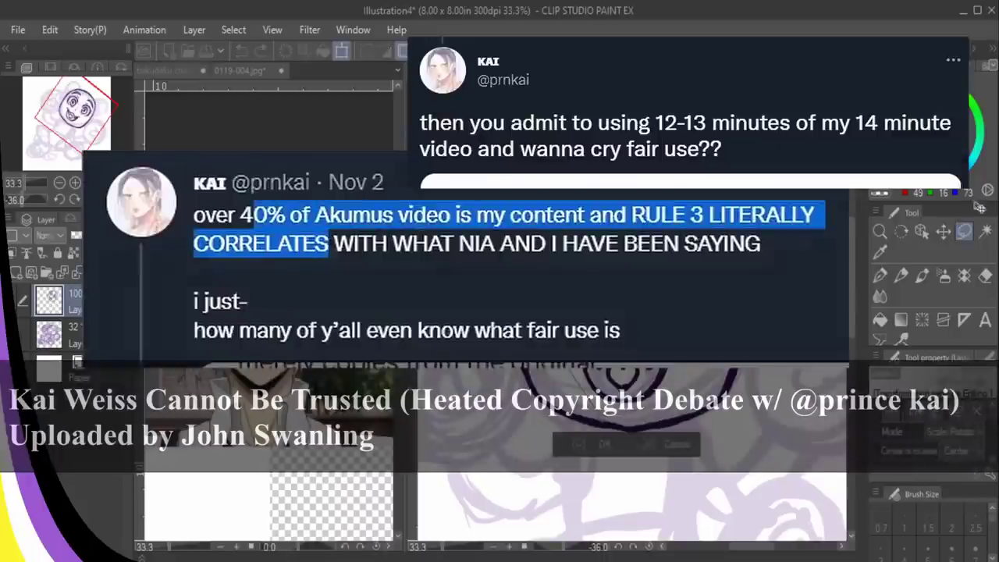
left_click_drag(659, 124, 649, 162)
left_click_drag(625, 289, 626, 275)
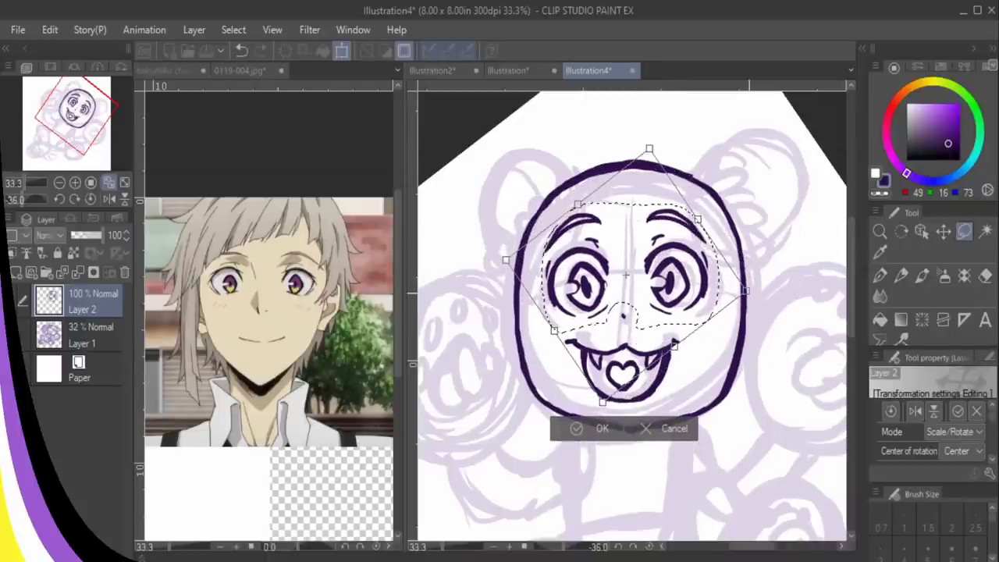
left_click_drag(749, 292, 714, 289)
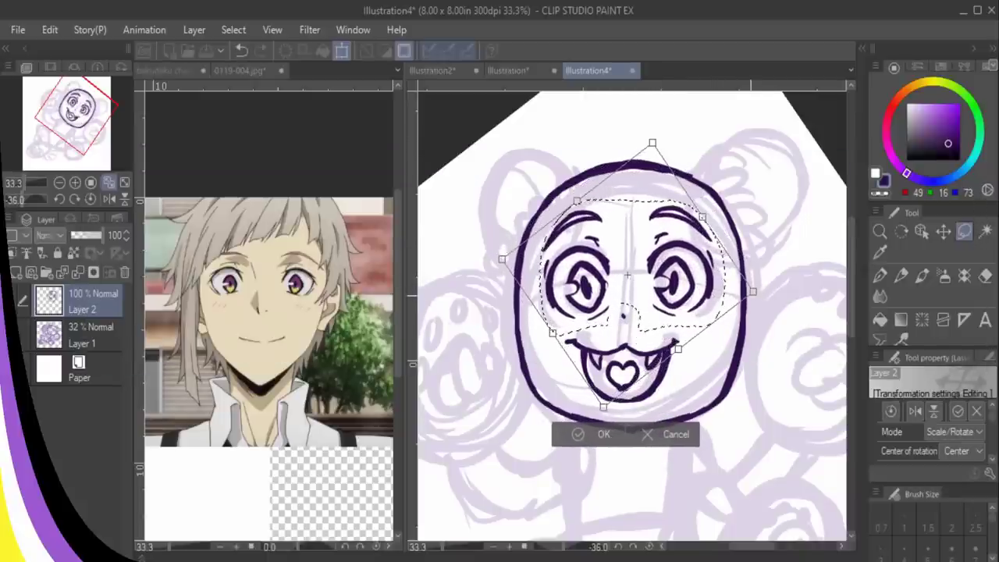
- Turn off Keep aspect ratio, reshape and rotate the eyes about 3.9 degrees to sit level on the face, and deselect them
scroll(929, 429, "down", 5)
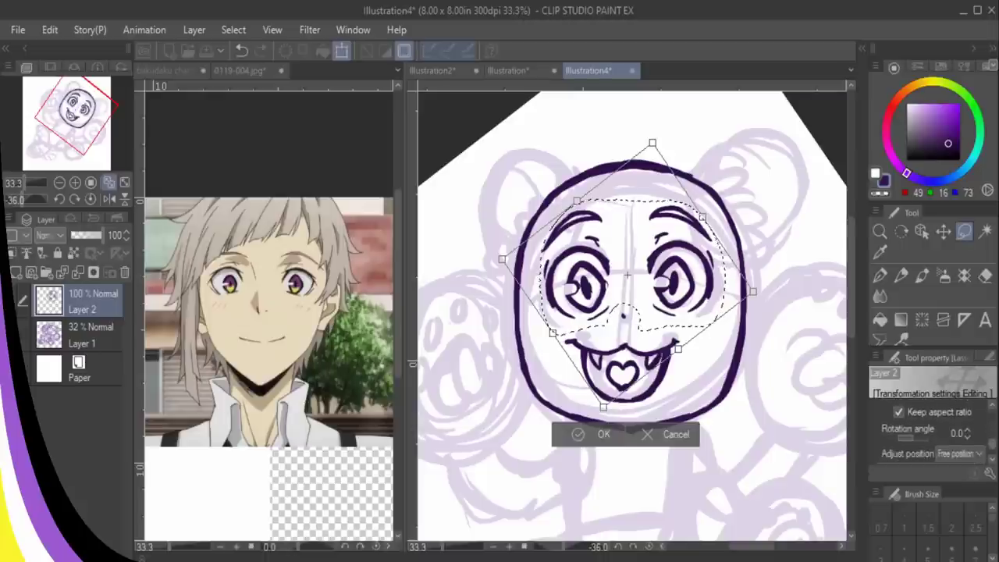
left_click_drag(752, 292, 766, 292)
left_click_drag(660, 137, 662, 144)
left_click_drag(662, 247, 652, 245)
left_click_drag(740, 182, 727, 208)
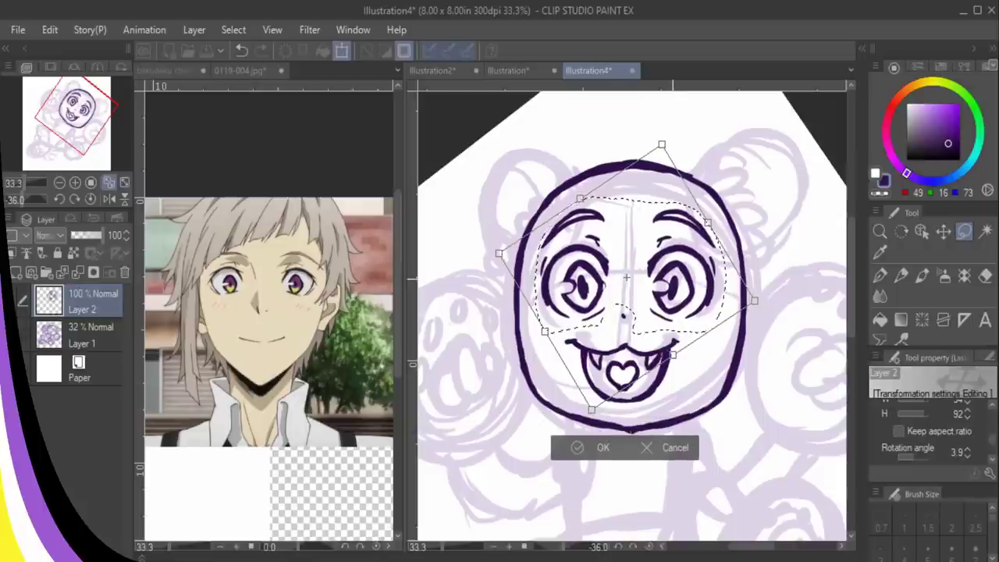
key("Return")
key("ctrl+d")
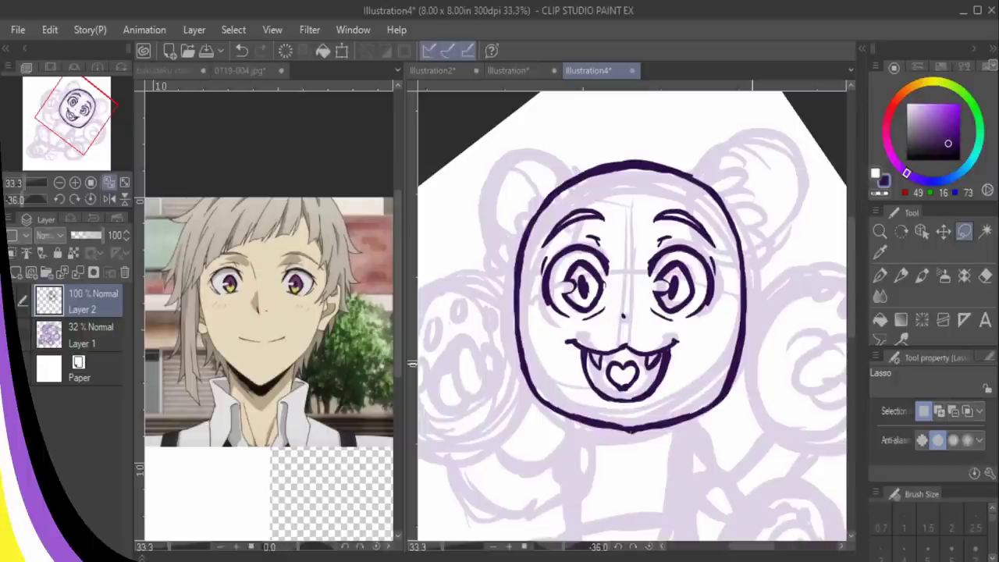
- Ink spiky fringe strokes sweeping from the top of the forehead down past the left-hand edge of the head
key("p")
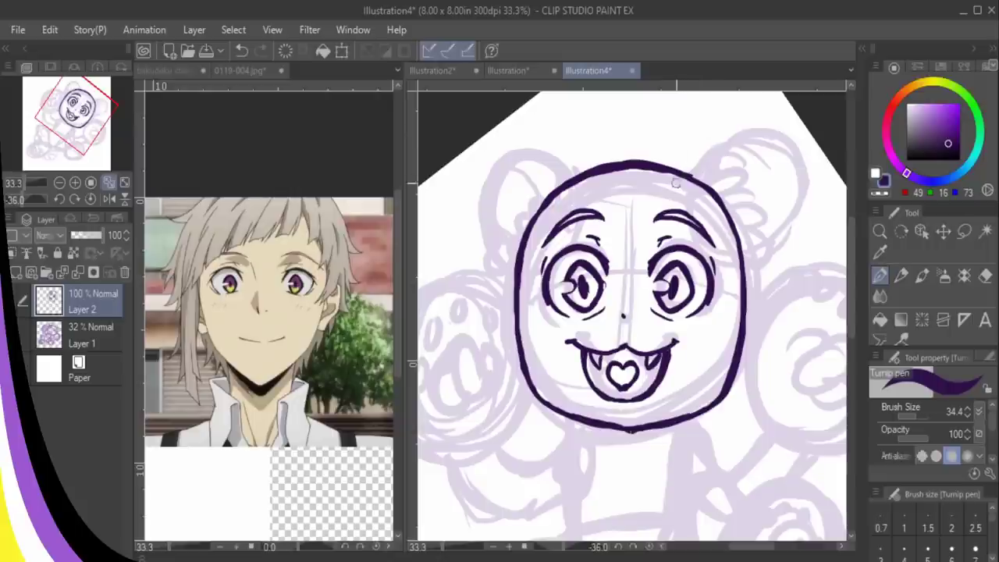
mouse_move(685, 178)
left_mouse_down()
mouse_move(660, 220)
mouse_move(677, 179)
mouse_move(626, 205)
mouse_move(661, 172)
mouse_move(620, 218)
left_mouse_up()
left_click_drag(634, 184, 615, 222)
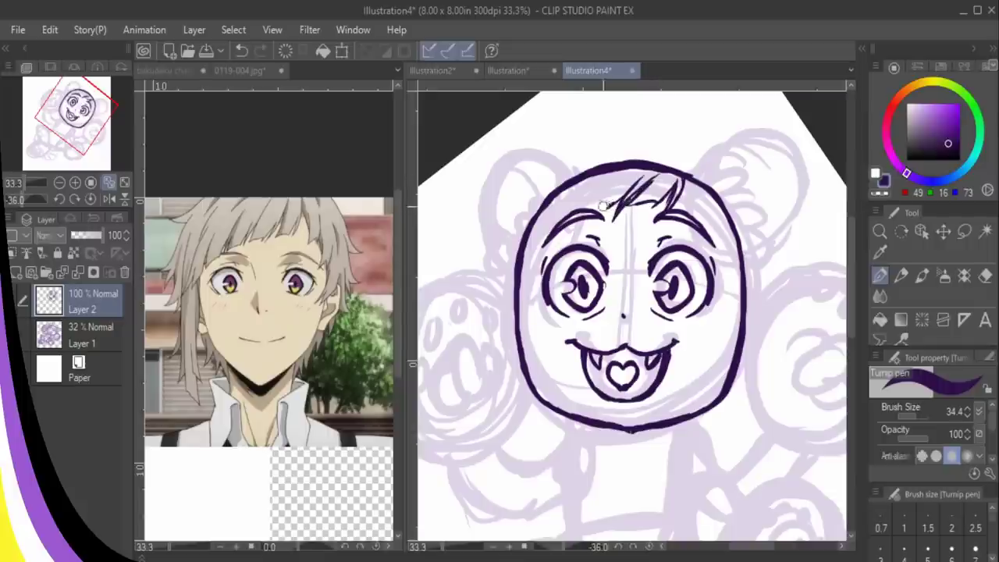
left_click_drag(616, 173, 575, 218)
mouse_move(588, 184)
left_mouse_down()
mouse_move(535, 264)
mouse_move(549, 230)
mouse_move(533, 274)
left_mouse_up()
mouse_move(552, 214)
left_mouse_down()
mouse_move(529, 297)
mouse_move(533, 258)
mouse_move(520, 295)
left_mouse_up()
left_click_drag(521, 251, 491, 310)
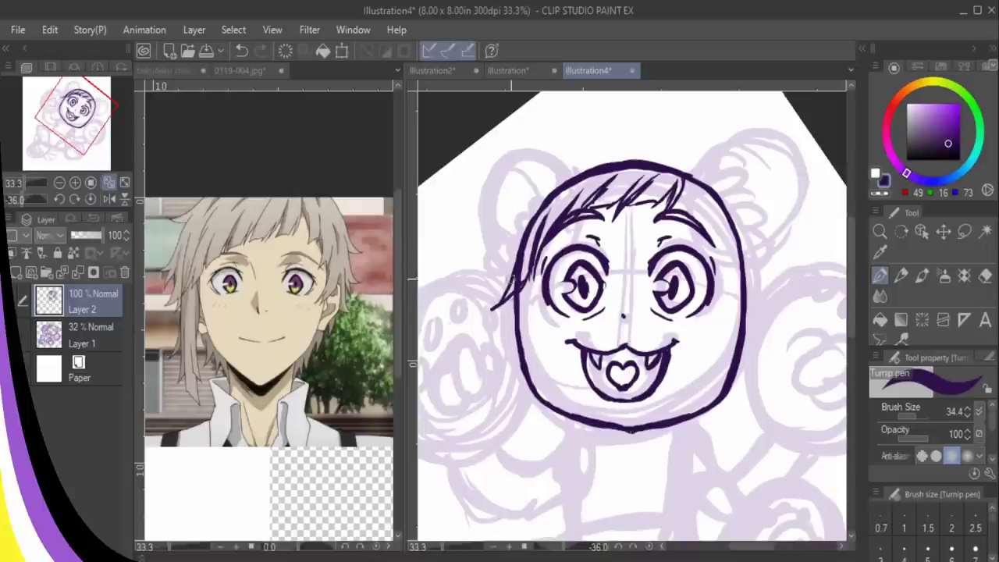
- Ink more spiky hair strands flaring outward beyond the face outline beside the left-hand eye
mouse_move(521, 242)
left_mouse_down()
mouse_move(510, 278)
mouse_move(492, 296)
mouse_move(518, 230)
mouse_move(482, 301)
left_mouse_up()
left_click_drag(509, 263, 485, 299)
left_click_drag(515, 240, 492, 259)
left_click_drag(523, 218, 493, 258)
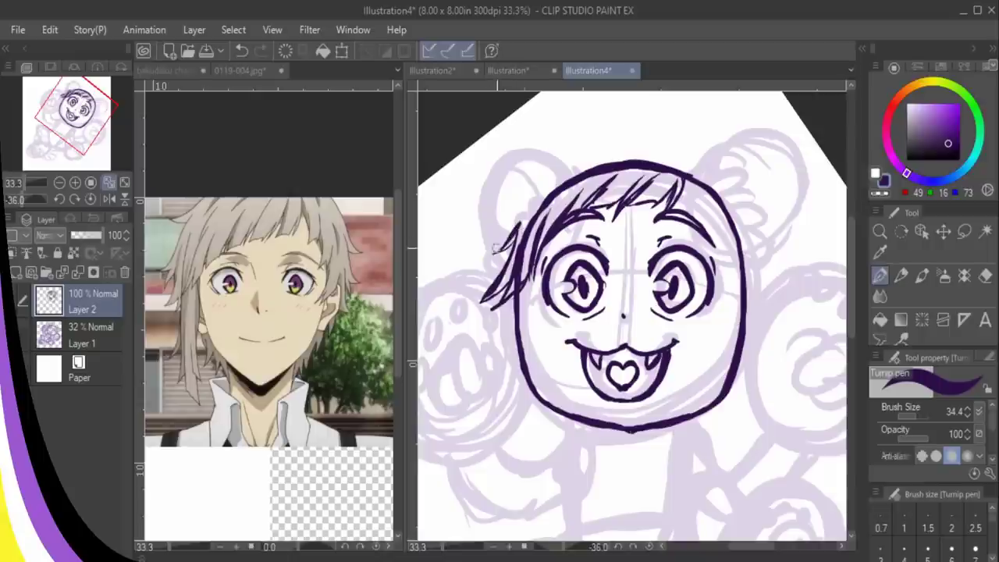
- Ink the outer hair contour from the crown down the right-hand side, with fringe strands and jagged tufts around the cheek
left_click_drag(631, 125, 717, 152)
mouse_move(665, 131)
left_mouse_down()
mouse_move(740, 163)
mouse_move(747, 211)
left_mouse_up()
mouse_move(706, 150)
left_mouse_down()
mouse_move(760, 212)
mouse_move(764, 235)
left_mouse_up()
mouse_move(726, 164)
left_mouse_down()
mouse_move(777, 252)
mouse_move(805, 257)
left_mouse_up()
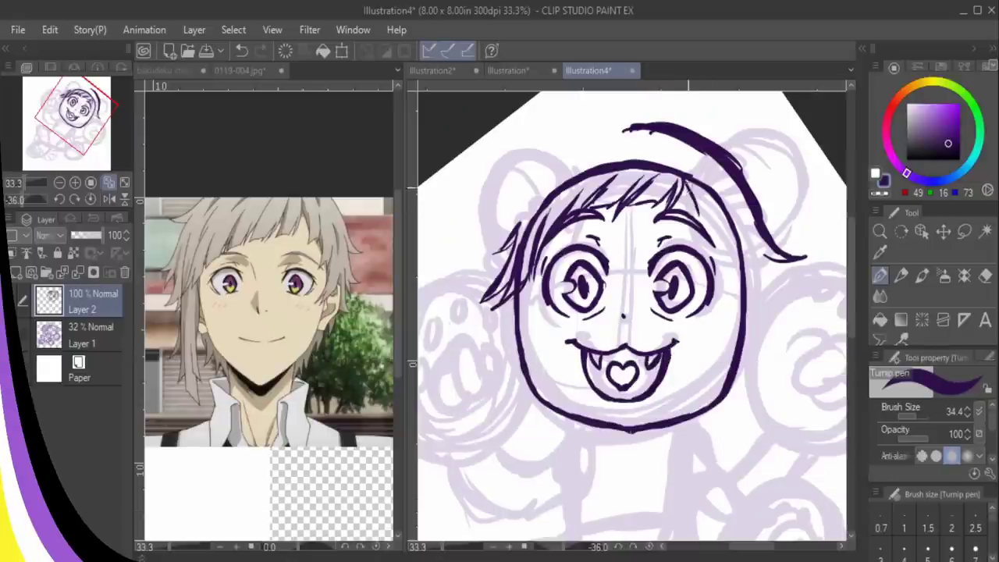
mouse_move(688, 185)
left_mouse_down()
mouse_move(700, 236)
mouse_move(720, 222)
mouse_move(726, 300)
mouse_move(740, 266)
mouse_move(733, 305)
mouse_move(751, 275)
mouse_move(705, 327)
mouse_move(726, 337)
mouse_move(701, 356)
mouse_move(737, 348)
mouse_move(740, 320)
mouse_move(761, 304)
mouse_move(758, 312)
left_mouse_up()
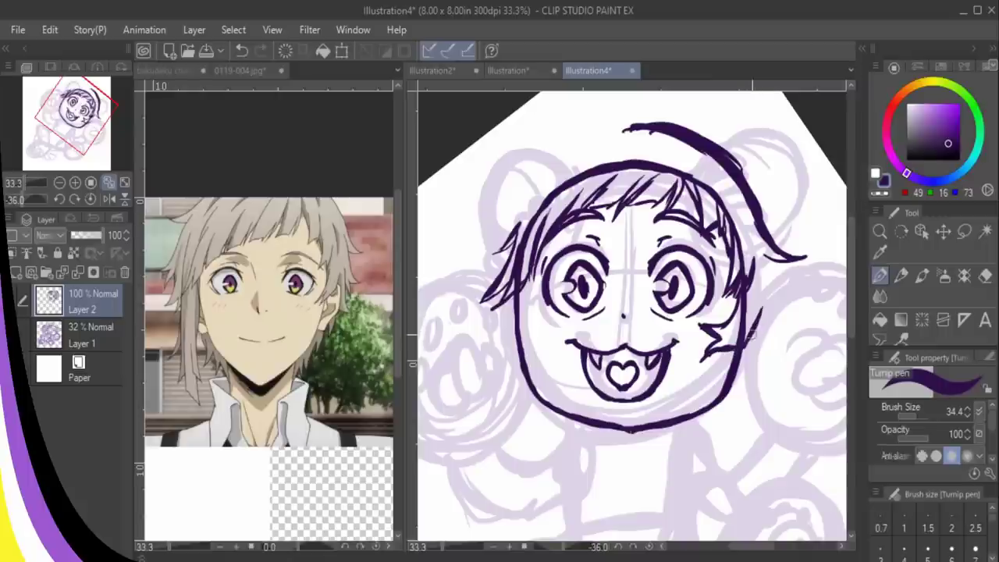
mouse_move(770, 256)
left_mouse_down()
mouse_move(807, 282)
mouse_move(778, 280)
mouse_move(802, 291)
mouse_move(786, 288)
mouse_move(798, 307)
mouse_move(785, 363)
mouse_move(795, 361)
mouse_move(756, 364)
mouse_move(727, 403)
mouse_move(746, 365)
left_mouse_up()
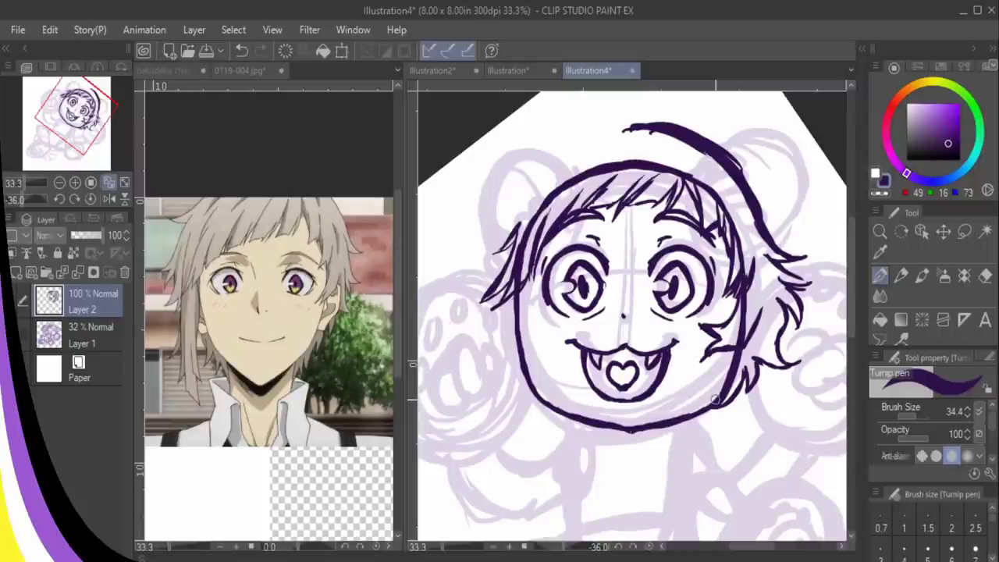
- Erase the head outline where the hair covers it, at the right-hand cheek and across the crown to the left-hand temple
key("e")
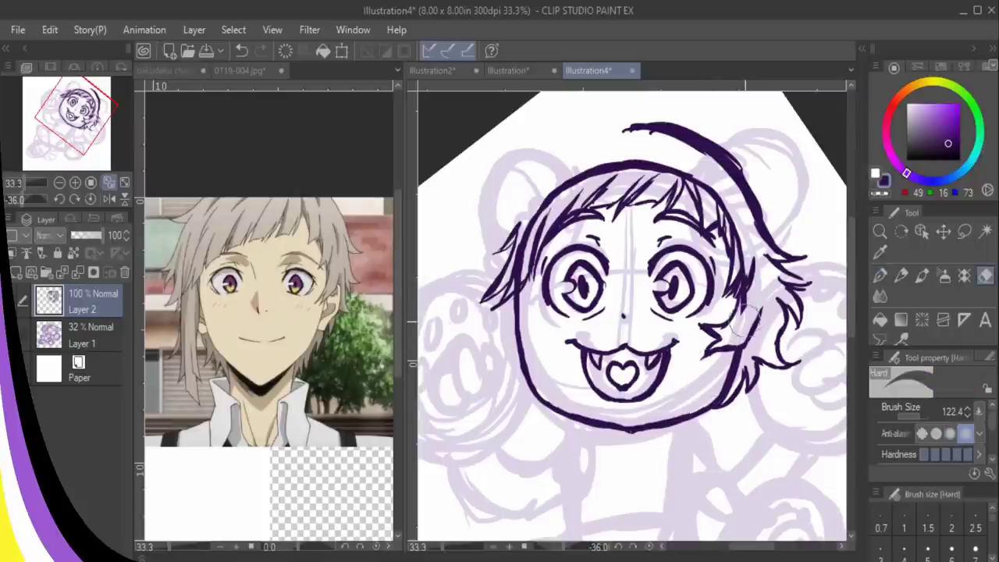
left_click_drag(744, 322, 748, 306)
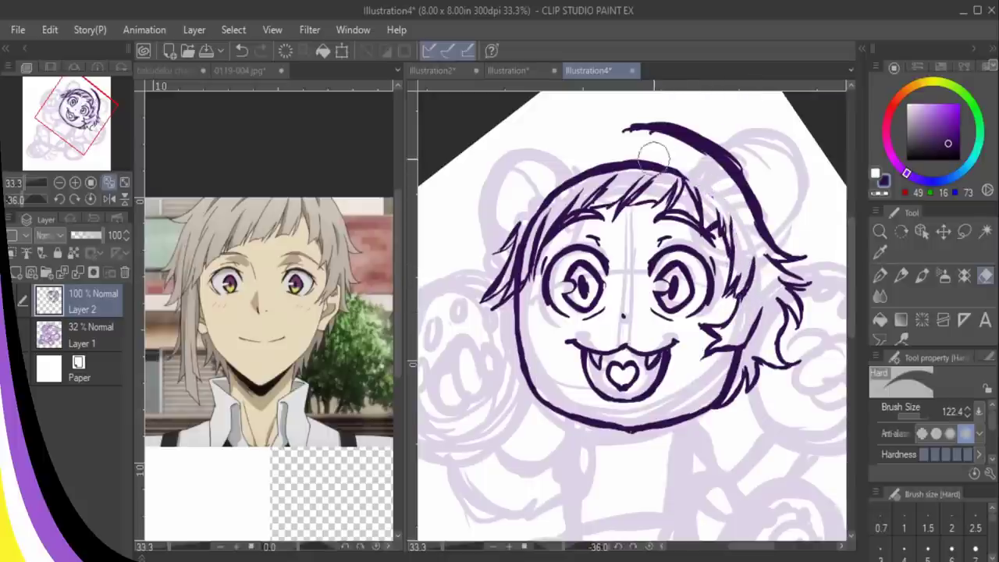
mouse_move(659, 165)
left_mouse_down()
mouse_move(578, 170)
mouse_move(538, 204)
mouse_move(517, 274)
mouse_move(524, 235)
mouse_move(535, 278)
left_mouse_up()
- Continue the outer hair contour from the crown down the left-hand side, ending in spiky tufts below eye level
left_click(880, 275)
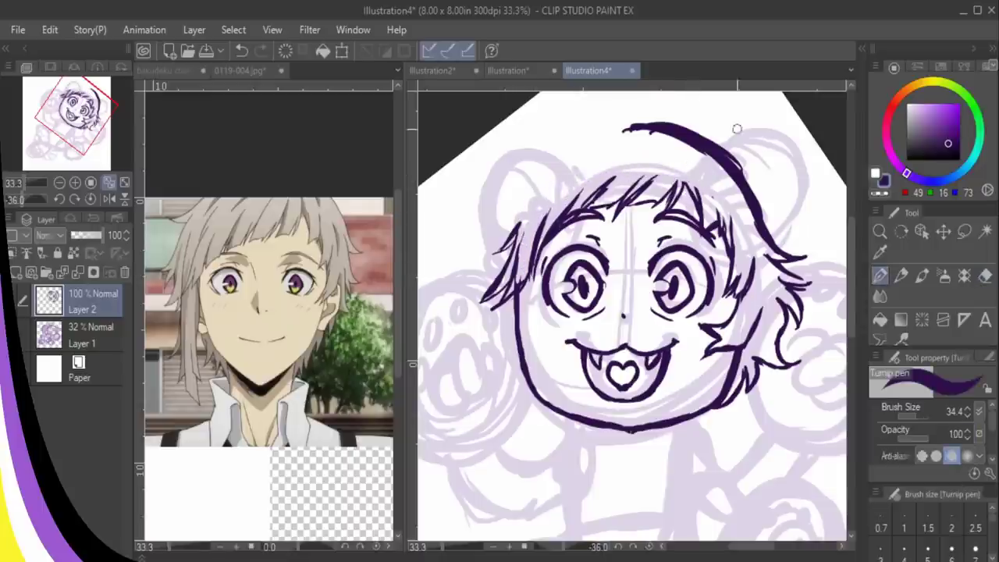
left_click_drag(654, 130, 581, 133)
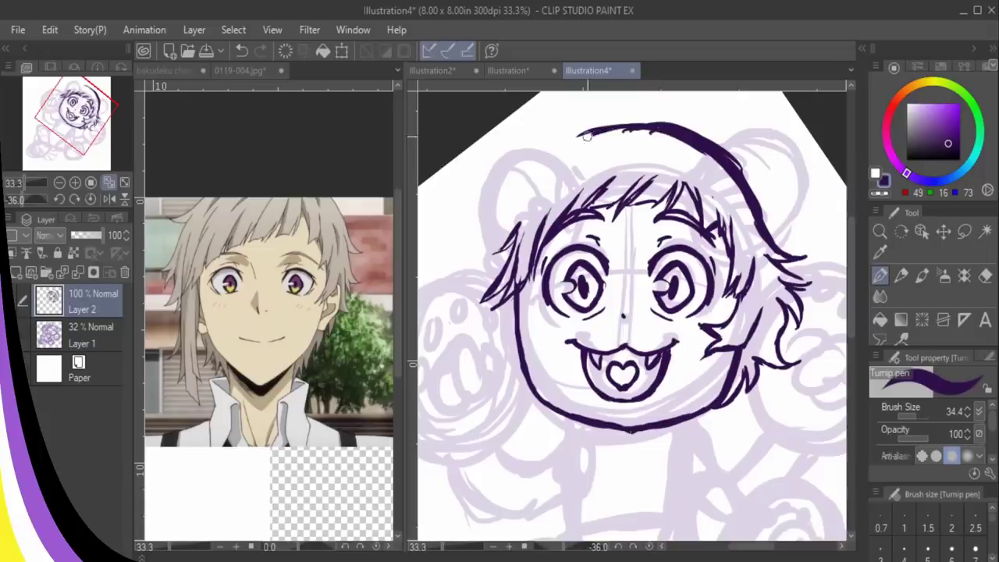
mouse_move(640, 126)
left_mouse_down()
mouse_move(564, 145)
mouse_move(526, 183)
left_mouse_up()
left_click_drag(568, 146, 509, 200)
mouse_move(538, 164)
left_mouse_down()
mouse_move(461, 210)
mouse_move(497, 219)
mouse_move(460, 237)
mouse_move(453, 265)
mouse_move(472, 249)
mouse_move(470, 268)
mouse_move(440, 295)
mouse_move(471, 301)
mouse_move(454, 313)
mouse_move(479, 322)
left_mouse_up()
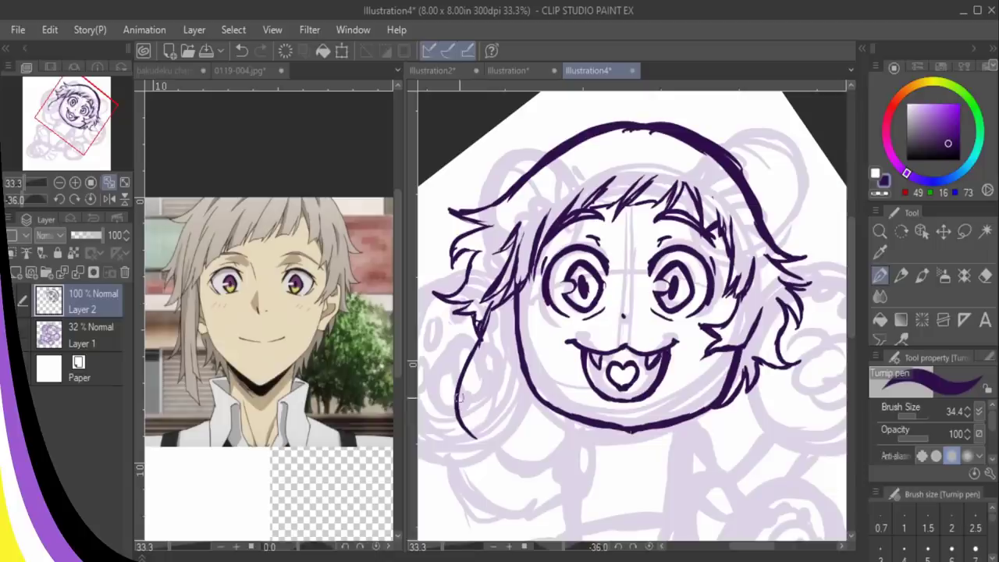
- Try to ink a wide, long side lock hanging from the left-hand tufts to below the chin
left_click_drag(479, 311, 507, 442)
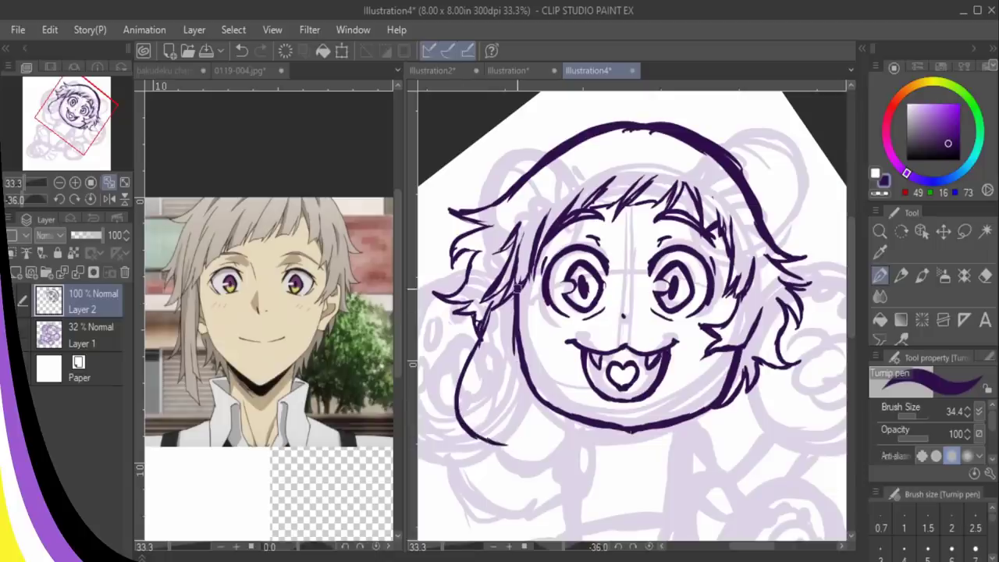
left_click_drag(522, 341, 534, 433)
mouse_move(517, 364)
left_mouse_down()
mouse_move(554, 447)
mouse_move(501, 391)
mouse_move(539, 447)
mouse_move(500, 397)
mouse_move(477, 407)
mouse_move(503, 444)
mouse_move(525, 451)
left_mouse_up()
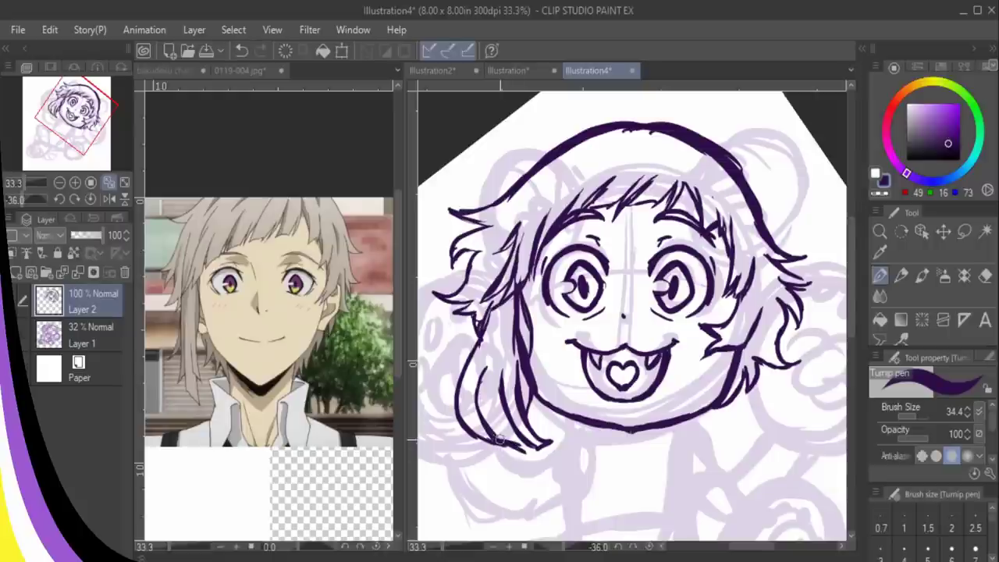
- Erase the wide side lock hanging beside the left-hand cheek
left_click_drag(739, 547, 733, 546)
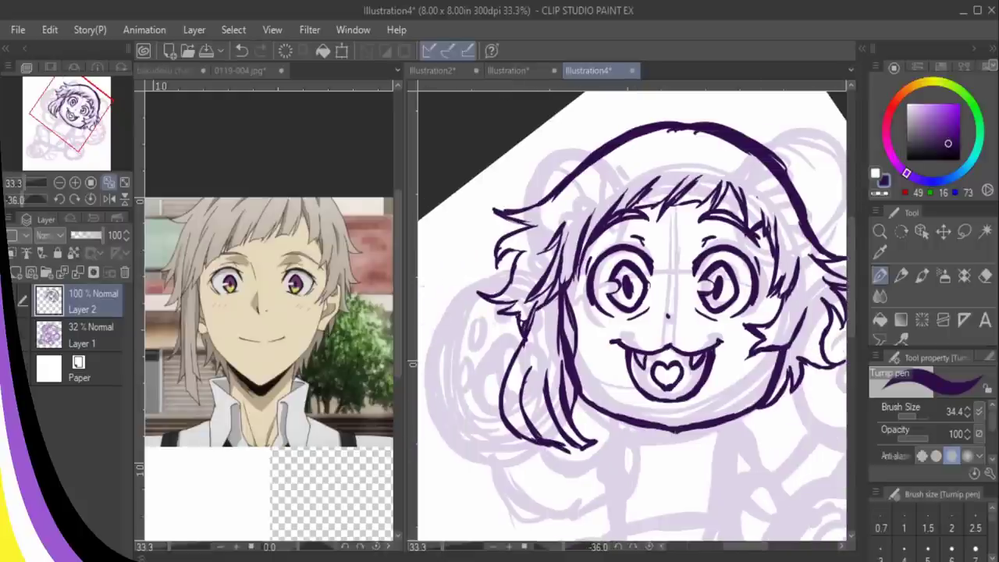
key("e")
left_click_drag(525, 343, 513, 359)
mouse_move(526, 410)
left_mouse_down()
mouse_move(527, 373)
mouse_move(515, 363)
mouse_move(529, 428)
mouse_move(564, 461)
mouse_move(574, 455)
mouse_move(552, 369)
left_mouse_up()
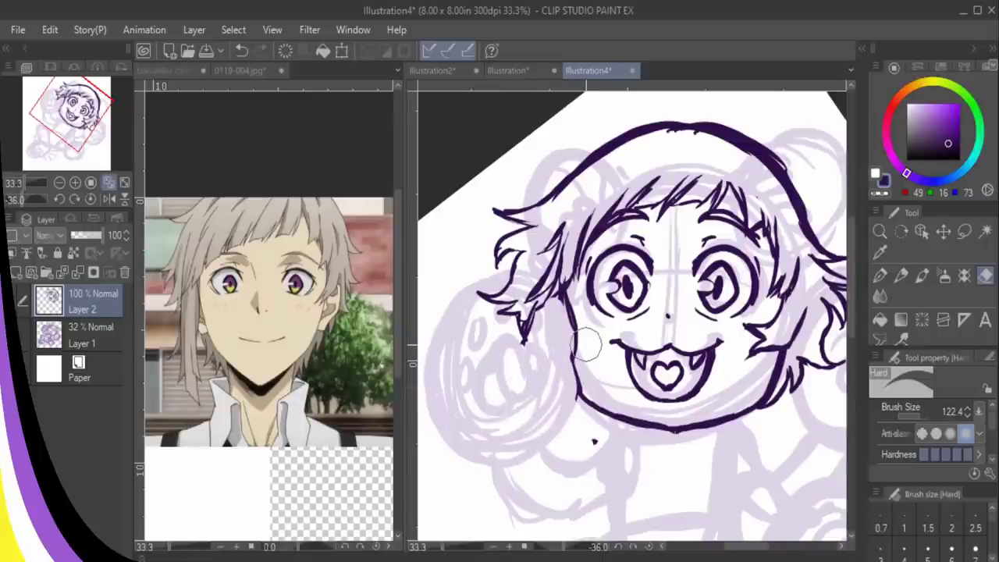
- Ink a narrower long side lock with pointed tips beside the left-hand cheek, and erase the stray dot next to it
key("p")
left_click_drag(562, 295, 575, 348)
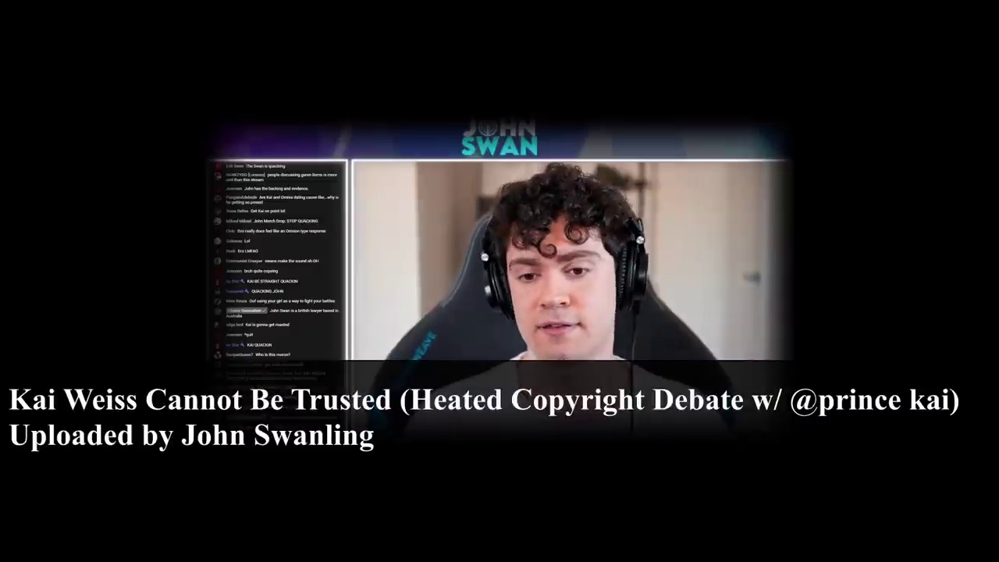
mouse_move(576, 367)
left_mouse_down()
mouse_move(580, 432)
mouse_move(556, 345)
mouse_move(547, 418)
mouse_move(555, 452)
left_mouse_up()
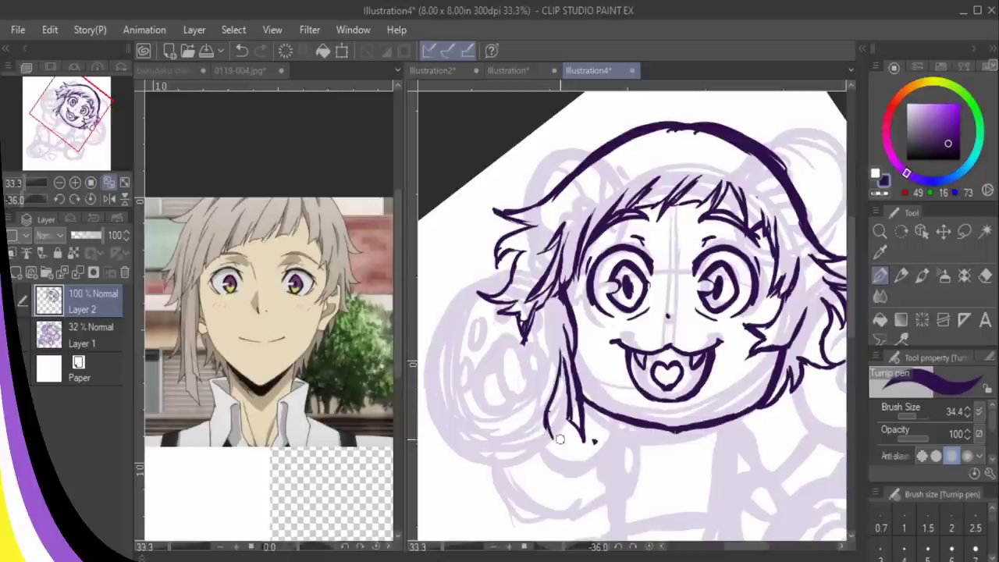
left_click_drag(544, 383, 556, 456)
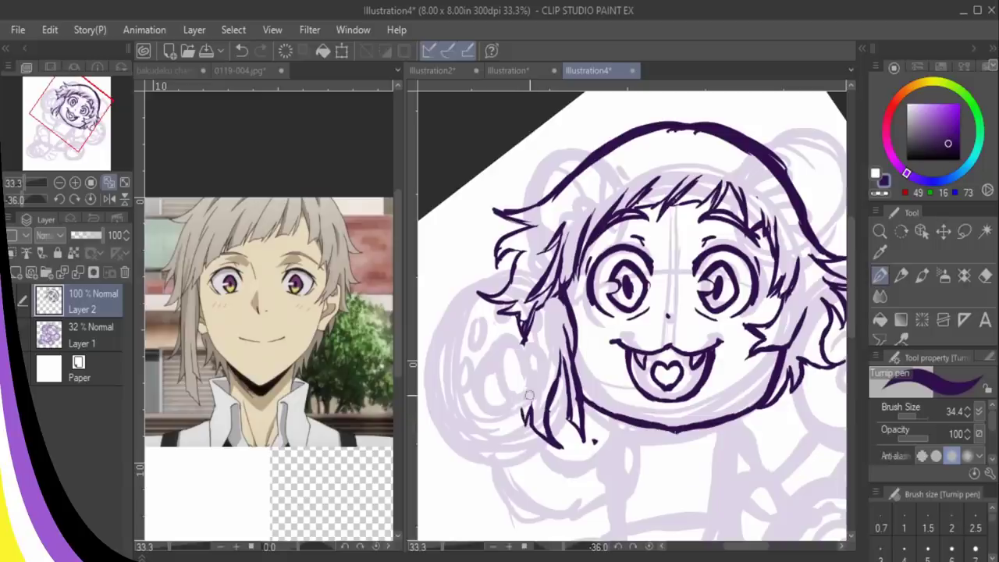
mouse_move(522, 417)
left_mouse_down()
mouse_move(537, 319)
mouse_move(517, 350)
mouse_move(523, 394)
mouse_move(515, 347)
mouse_move(528, 382)
mouse_move(541, 336)
mouse_move(531, 386)
left_mouse_up()
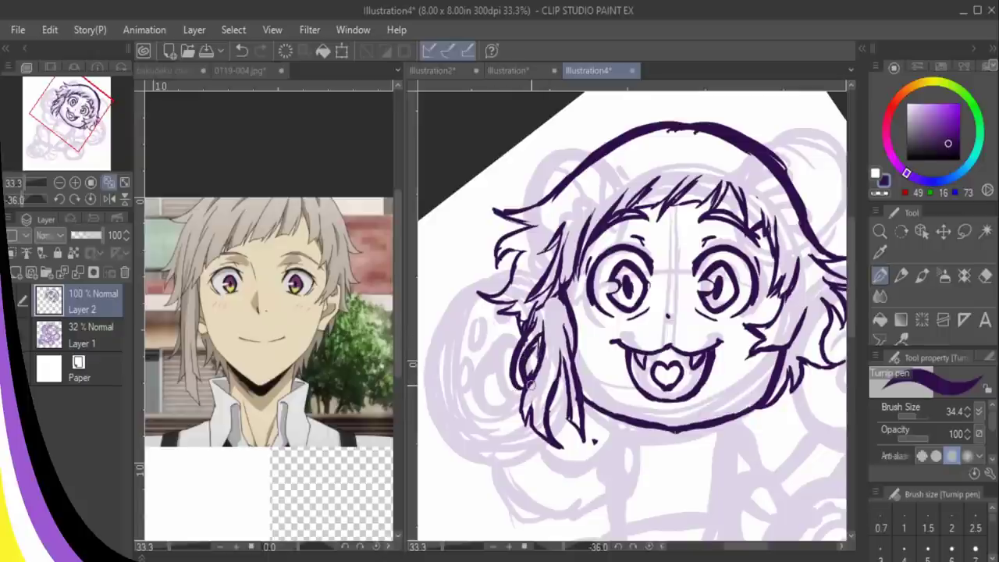
key("e")
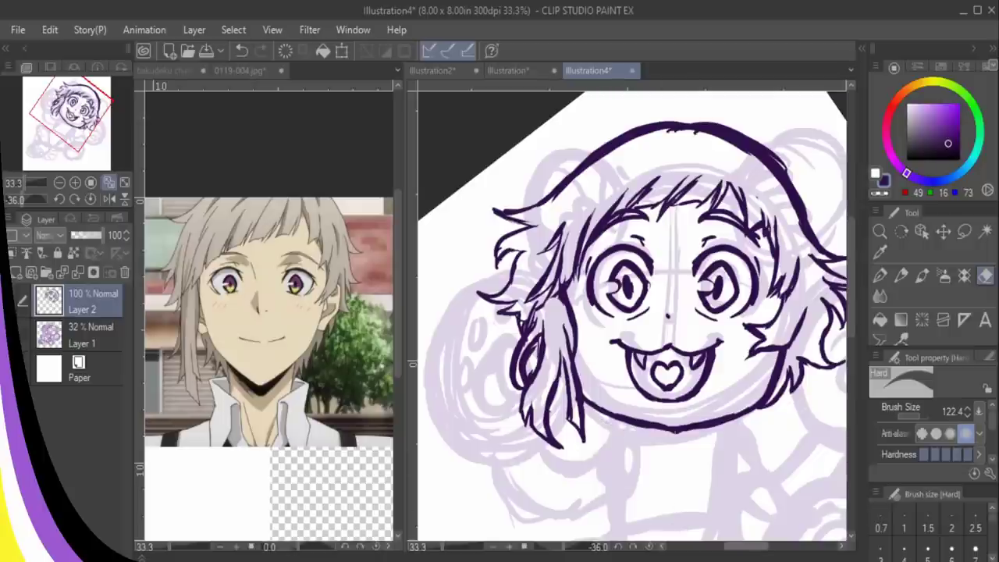
left_click_drag(748, 545, 755, 546)
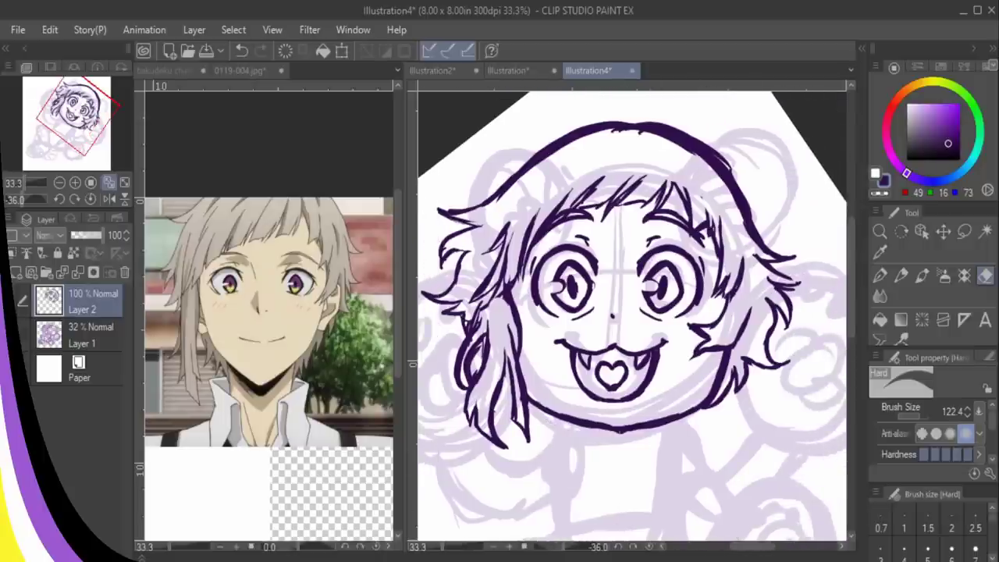
- In the 0119-004.jpg reference, hide Layer 9, show Layer 8, and frame its full-body figures at 66.7% zoom
key("p")
scroll(633, 312, "down", 2)
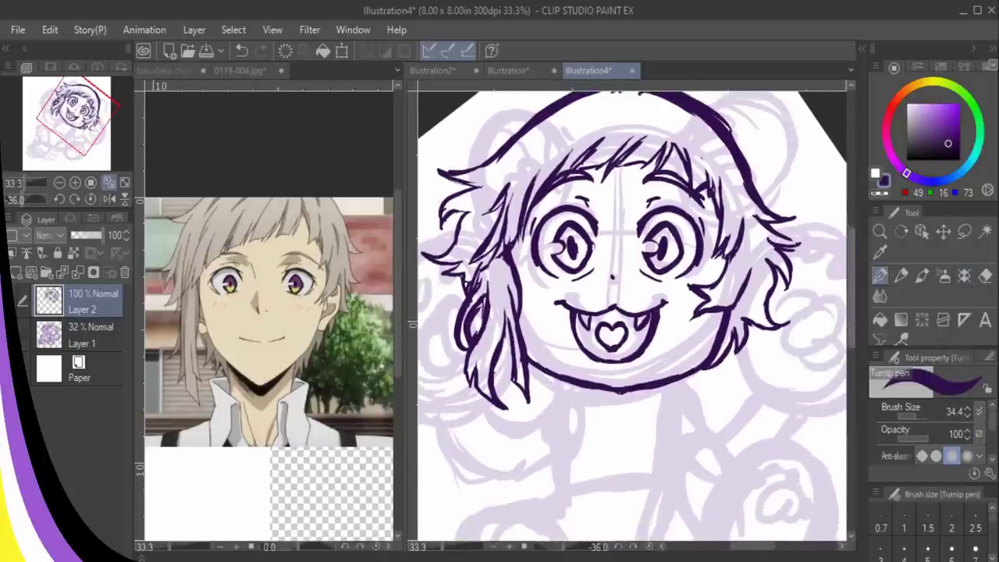
scroll(801, 270, "down", 4)
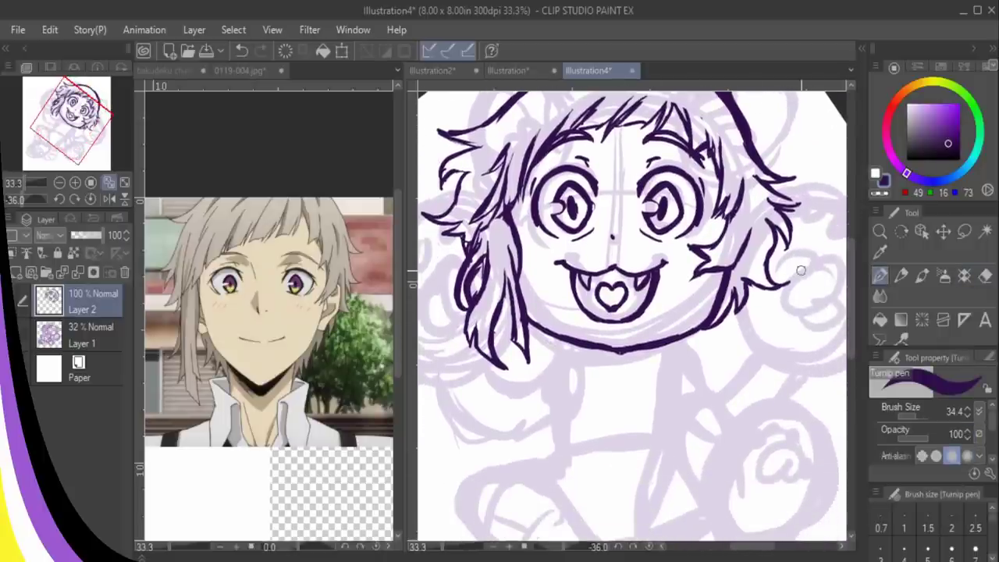
left_click(331, 255)
left_click(8, 380)
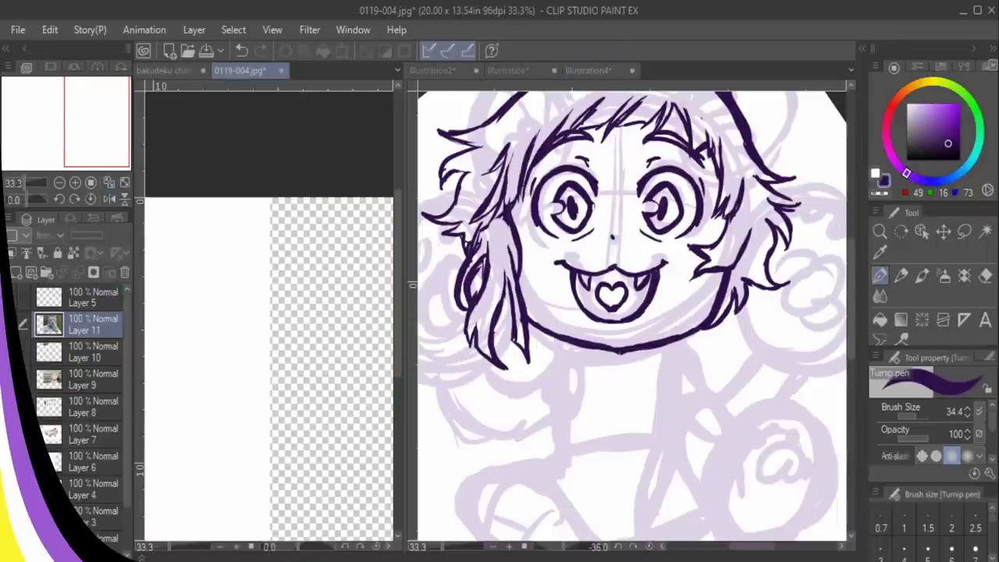
left_click(9, 406)
left_click_drag(110, 167, 82, 153)
left_click(75, 181)
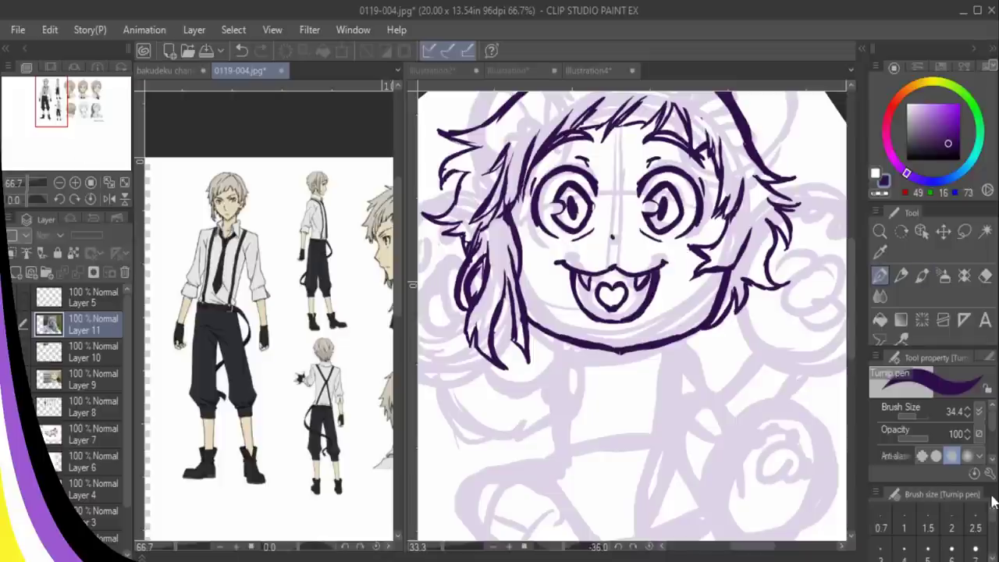
left_click(655, 357)
mouse_move(628, 351)
left_mouse_down()
mouse_move(642, 374)
mouse_move(663, 353)
left_mouse_up()
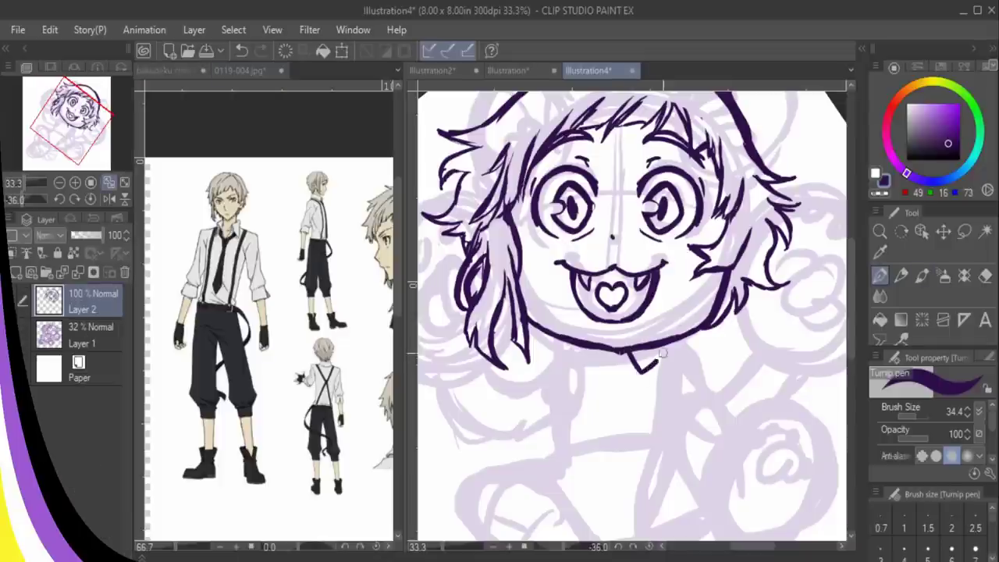
key("ctrl+z")
key("ctrl+z")
key("ctrl+z")
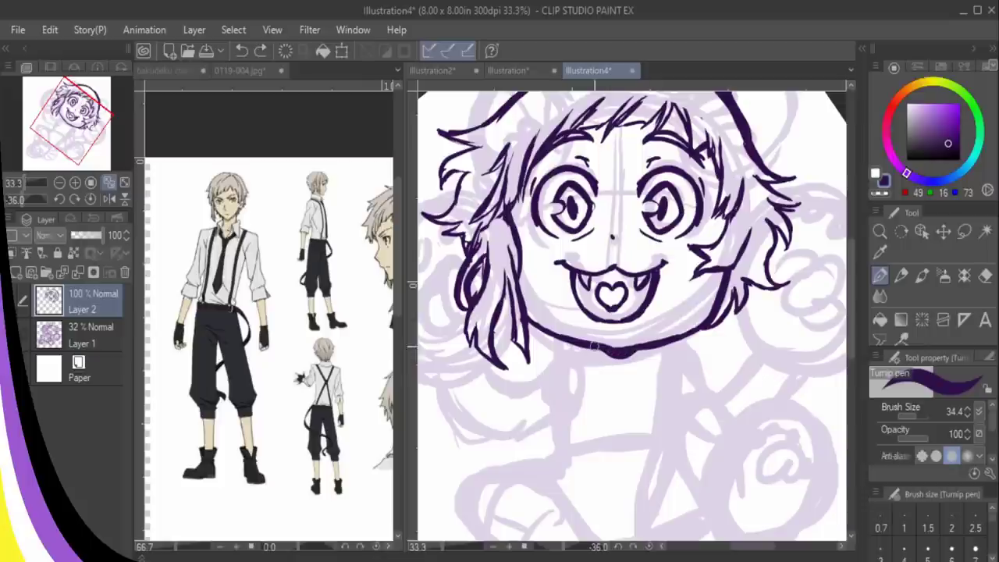
- Ink a shirt collar with two pointed flaps beneath the chin, and fill in the tie knot between them
mouse_move(598, 351)
left_mouse_down()
mouse_move(634, 353)
mouse_move(636, 383)
left_mouse_up()
mouse_move(657, 349)
left_mouse_down()
mouse_move(638, 384)
mouse_move(629, 372)
mouse_move(634, 386)
mouse_move(601, 368)
mouse_move(587, 373)
mouse_move(595, 379)
left_mouse_up()
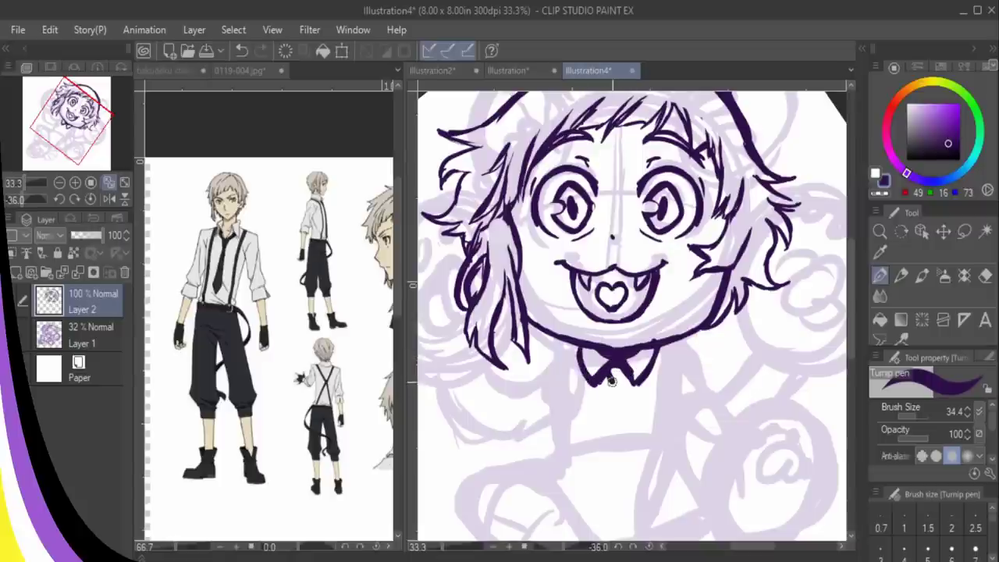
left_click_drag(617, 380, 612, 376)
- Ink a tie fluttering from the knot toward the left in folded, angular sections, and shade it with hatching
scroll(648, 320, "down", 2)
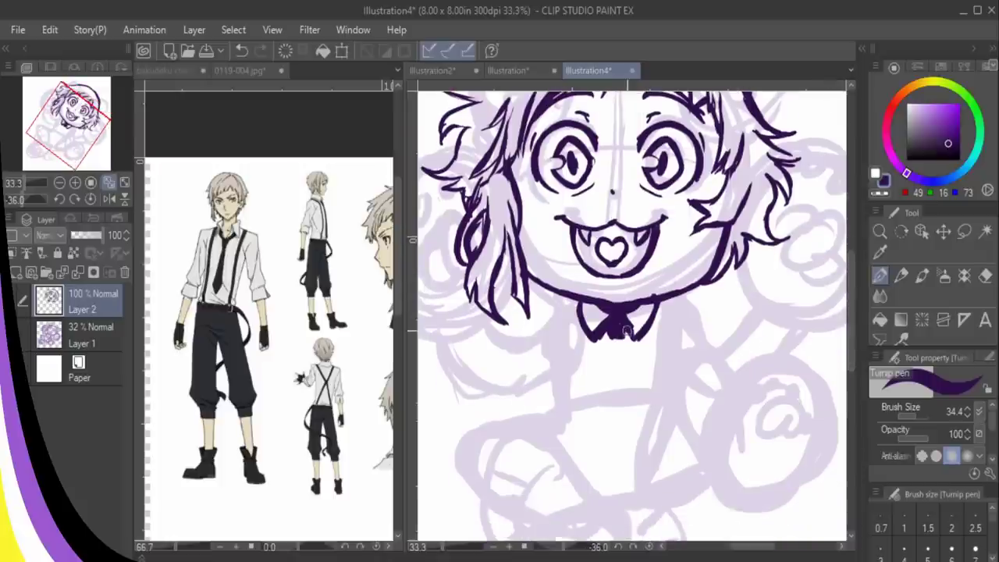
mouse_move(627, 331)
left_mouse_down()
mouse_move(616, 368)
mouse_move(546, 382)
left_mouse_up()
key("ctrl+z")
left_click_drag(619, 336, 629, 366)
mouse_move(618, 332)
left_mouse_down()
mouse_move(616, 356)
mouse_move(583, 372)
mouse_move(520, 363)
mouse_move(500, 402)
left_mouse_up()
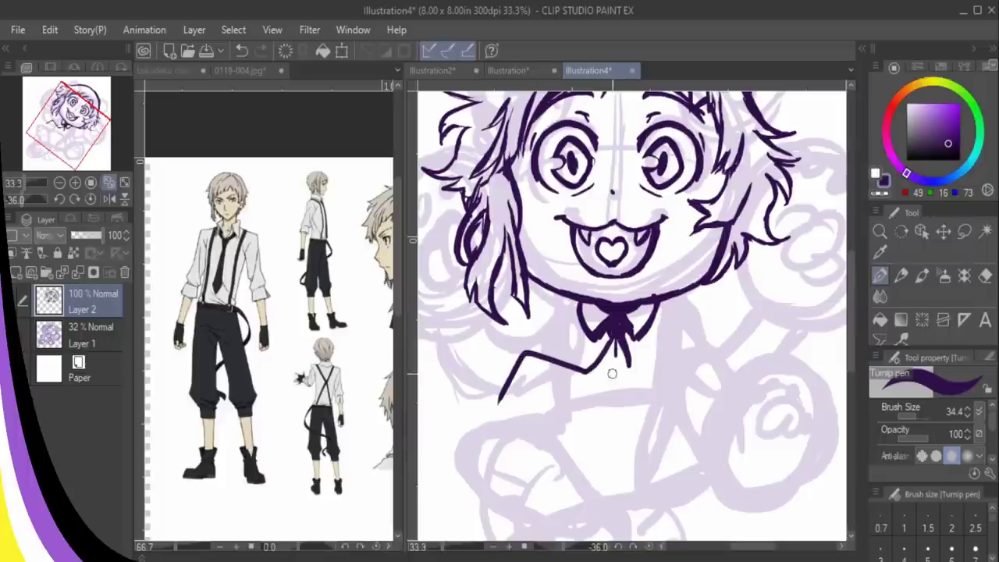
mouse_move(627, 349)
left_mouse_down()
mouse_move(632, 389)
mouse_move(584, 371)
mouse_move(548, 409)
mouse_move(556, 399)
mouse_move(546, 406)
mouse_move(471, 391)
left_mouse_up()
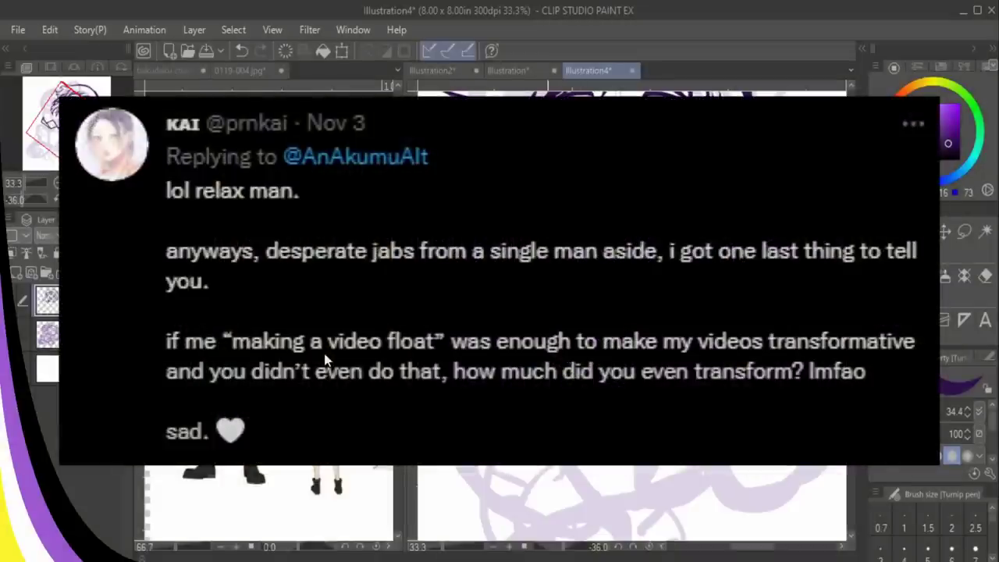
mouse_move(568, 379)
left_mouse_down()
mouse_move(629, 388)
mouse_move(621, 392)
left_mouse_up()
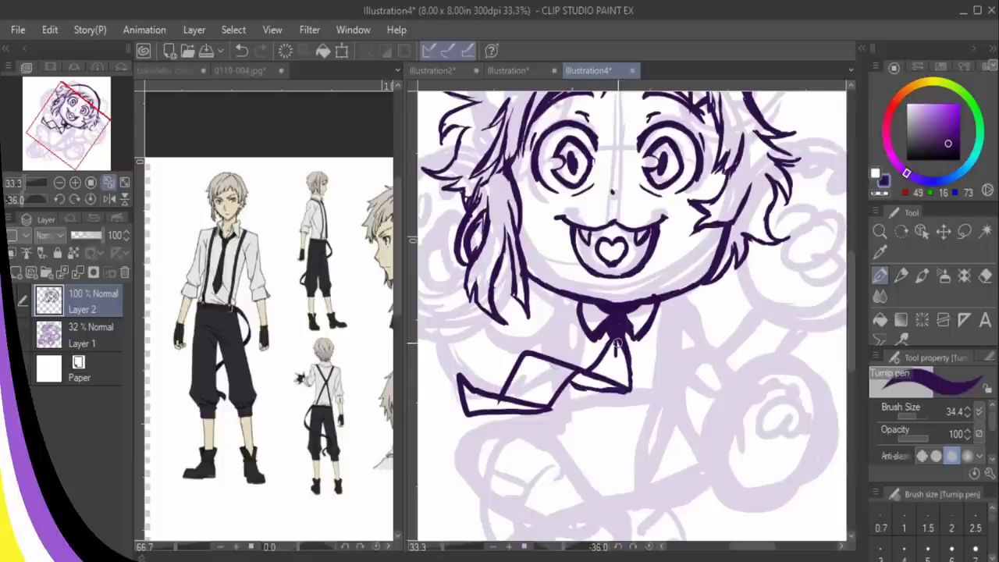
mouse_move(462, 388)
left_mouse_down()
mouse_move(519, 407)
mouse_move(515, 393)
mouse_move(534, 405)
mouse_move(523, 360)
mouse_move(548, 386)
mouse_move(550, 365)
mouse_move(603, 387)
mouse_move(597, 362)
mouse_move(623, 387)
mouse_move(621, 344)
left_mouse_up()
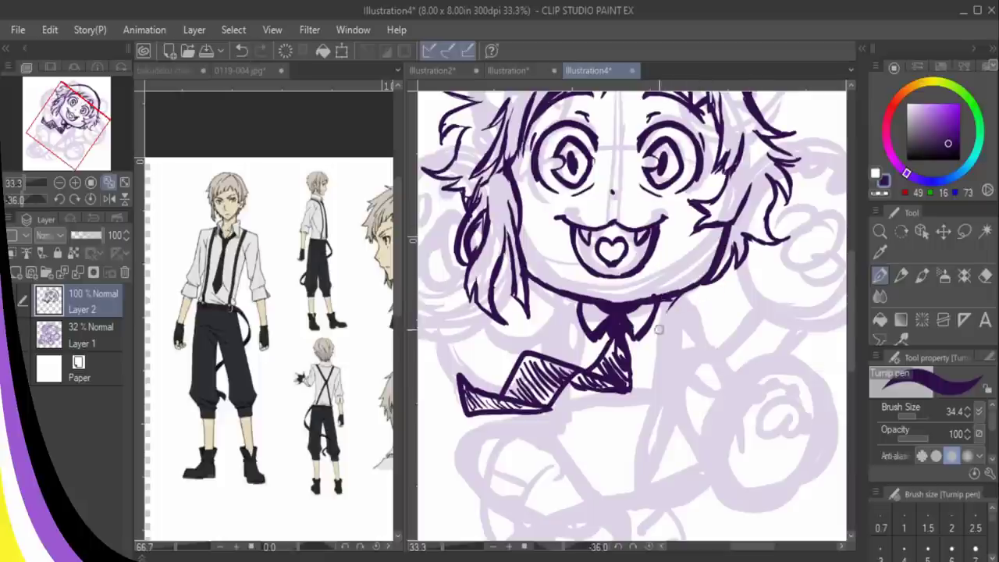
- Ink short slanted strap lines beneath the jaw on both sides of the collar
left_click_drag(676, 296, 660, 332)
left_click_drag(553, 292, 572, 317)
left_click_drag(684, 295, 664, 333)
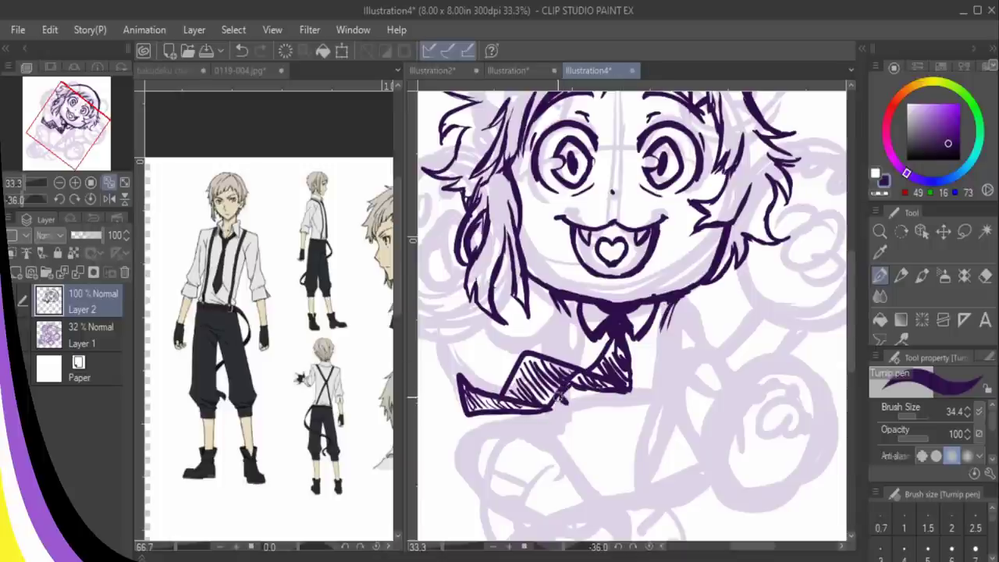
- Ink a dark waistband below the tie, and the shoulder and side lines joining it to the head on both sides
left_click_drag(661, 374, 665, 392)
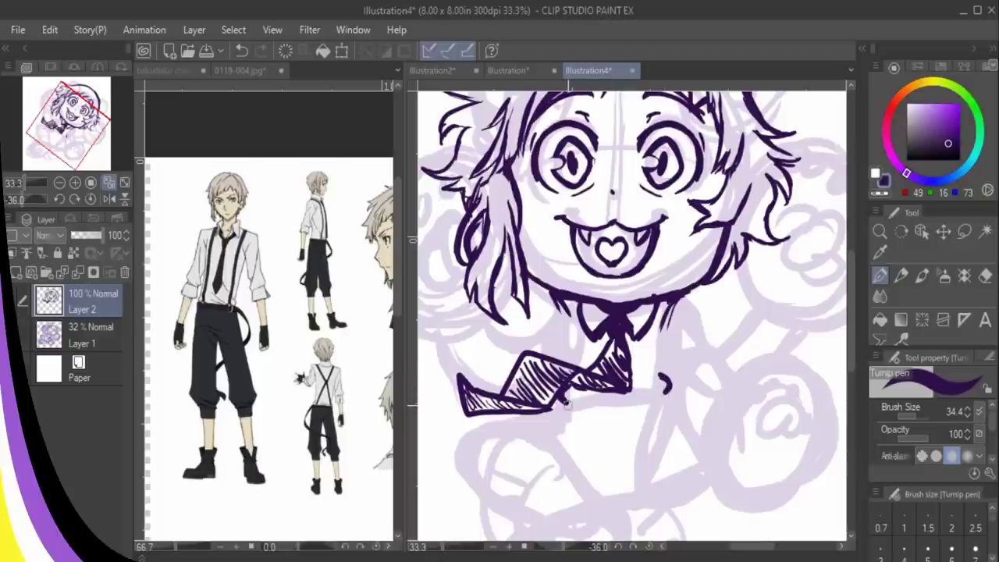
mouse_move(568, 404)
left_mouse_down()
mouse_move(597, 388)
mouse_move(670, 388)
mouse_move(562, 408)
mouse_move(648, 386)
mouse_move(669, 395)
mouse_move(668, 360)
mouse_move(688, 350)
mouse_move(710, 307)
mouse_move(656, 375)
mouse_move(706, 310)
mouse_move(684, 297)
mouse_move(691, 299)
left_mouse_up()
key("ctrl+z")
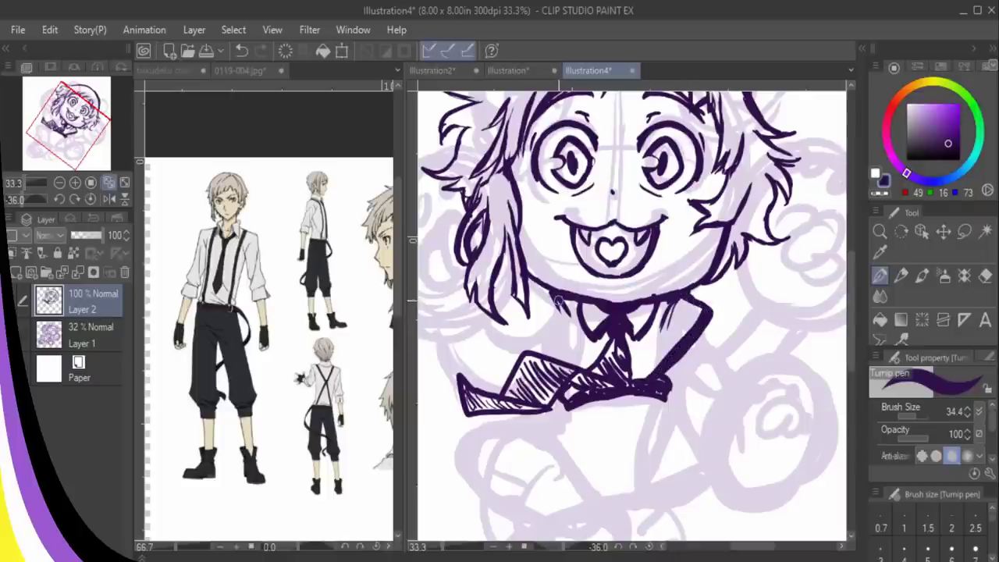
mouse_move(540, 290)
left_mouse_down()
mouse_move(530, 321)
mouse_move(576, 355)
left_mouse_up()
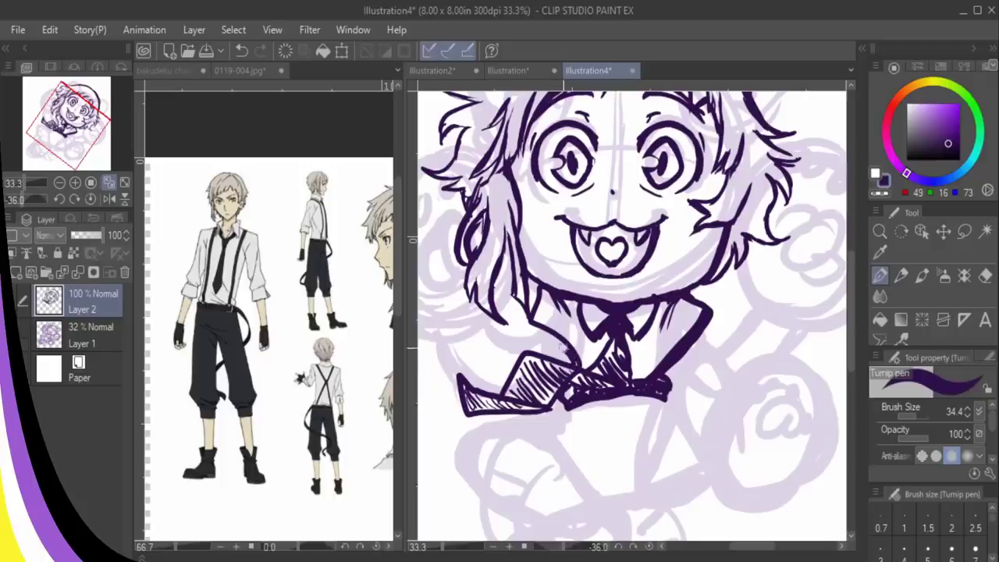
- Thicken the shoulder outline beside the tie and retrace the opposite shoulder edge next to the collar
mouse_move(566, 353)
left_mouse_down()
mouse_move(539, 325)
mouse_move(576, 361)
left_mouse_up()
left_click_drag(538, 323, 548, 293)
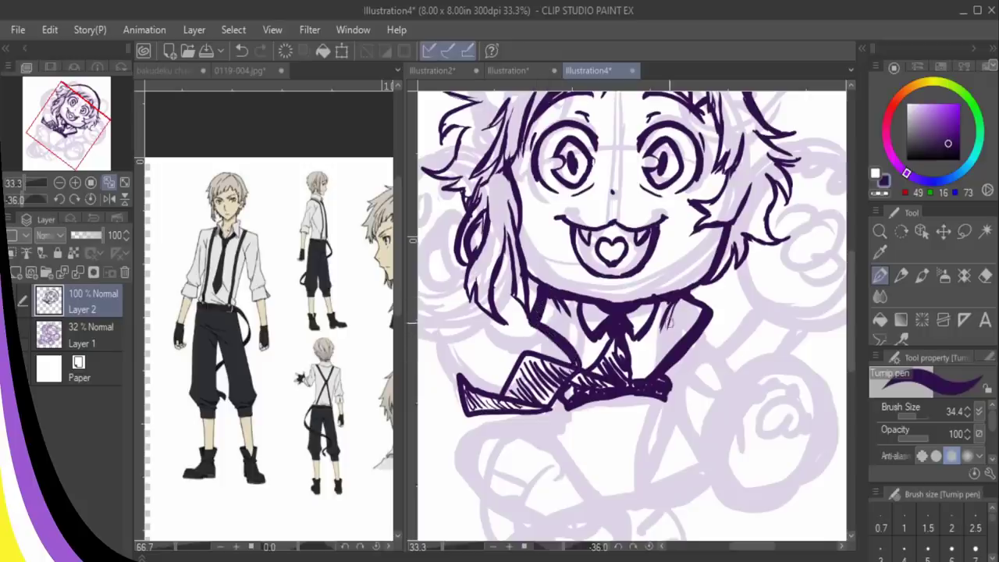
left_click_drag(684, 303, 704, 330)
- Ink the rolled-up shirt sleeve on the arm at the right, with a rounded underside, curved fold lines and an open cuff
left_click_drag(674, 364, 710, 378)
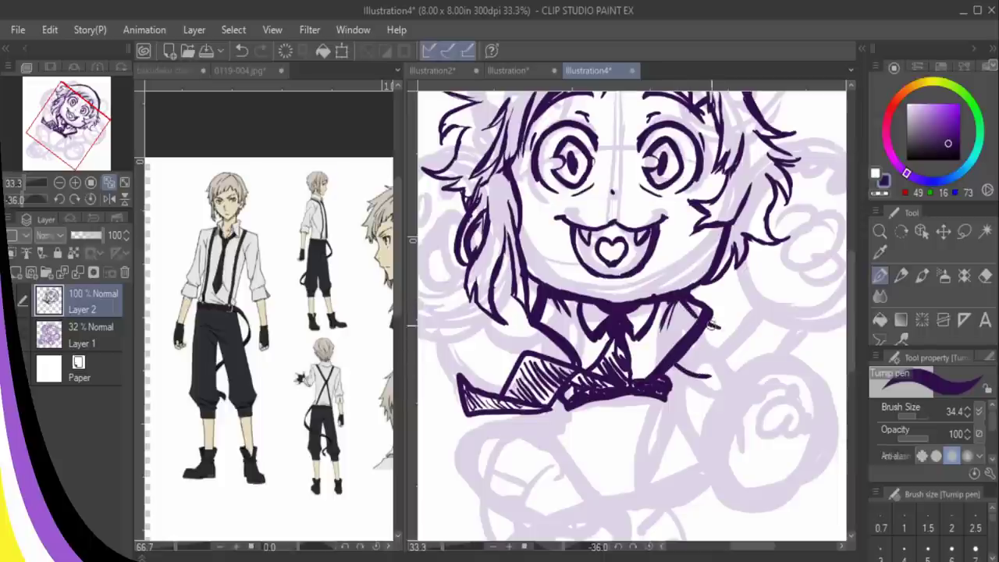
mouse_move(707, 322)
left_mouse_down()
mouse_move(725, 347)
mouse_move(720, 338)
mouse_move(697, 371)
mouse_move(711, 328)
mouse_move(670, 354)
mouse_move(667, 317)
left_mouse_up()
mouse_move(673, 365)
left_mouse_down()
mouse_move(711, 354)
mouse_move(708, 372)
mouse_move(714, 325)
left_mouse_up()
mouse_move(704, 372)
left_mouse_down()
mouse_move(731, 315)
mouse_move(705, 327)
mouse_move(729, 315)
left_mouse_up()
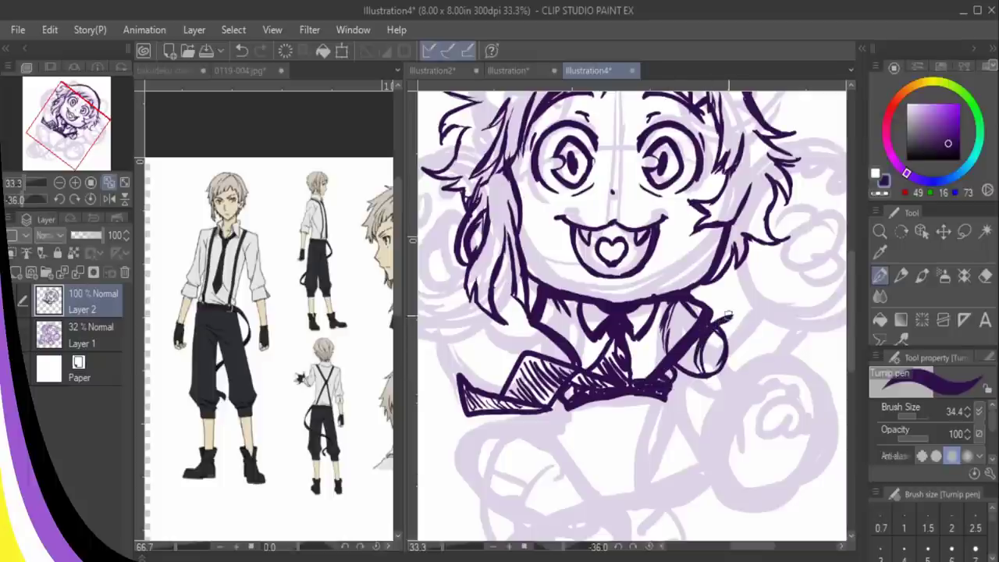
mouse_move(700, 374)
left_mouse_down()
mouse_move(732, 362)
mouse_move(718, 373)
mouse_move(754, 348)
left_mouse_up()
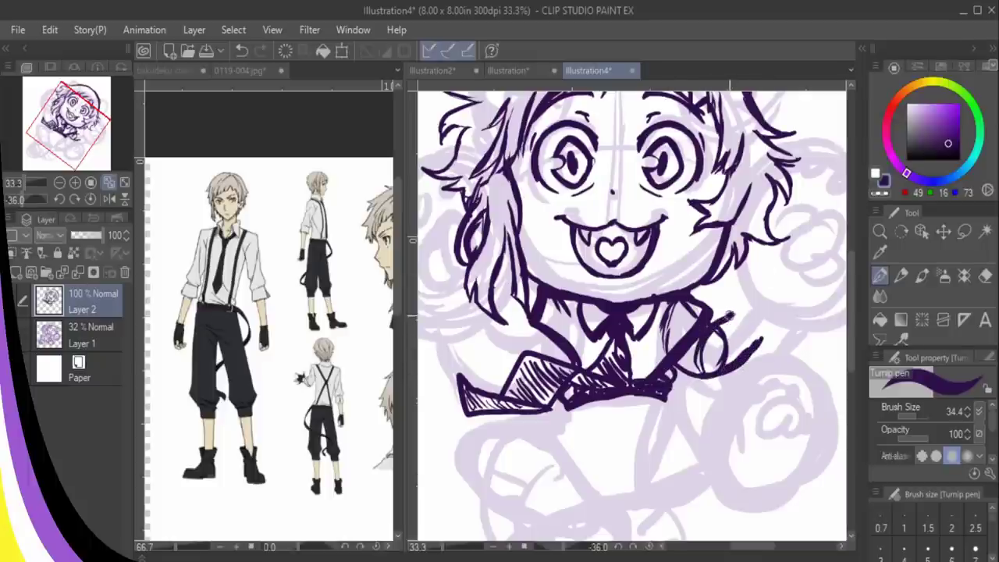
mouse_move(731, 316)
left_mouse_down()
mouse_move(741, 359)
mouse_move(726, 361)
left_mouse_up()
mouse_move(736, 295)
left_mouse_down()
mouse_move(728, 324)
mouse_move(735, 297)
mouse_move(738, 327)
mouse_move(763, 345)
mouse_move(752, 345)
mouse_move(761, 339)
left_mouse_up()
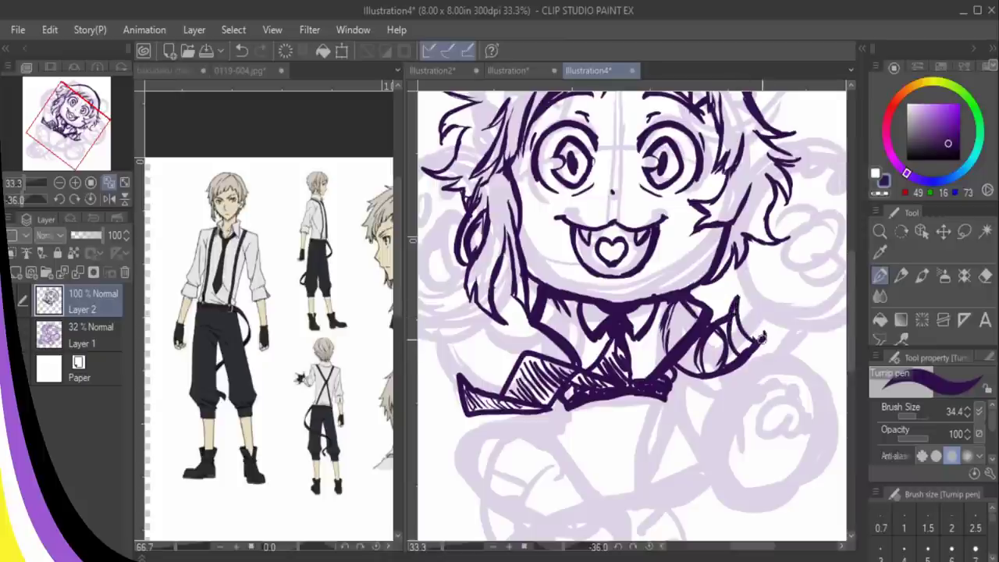
mouse_move(748, 300)
left_mouse_down()
mouse_move(739, 311)
mouse_move(768, 326)
left_mouse_up()
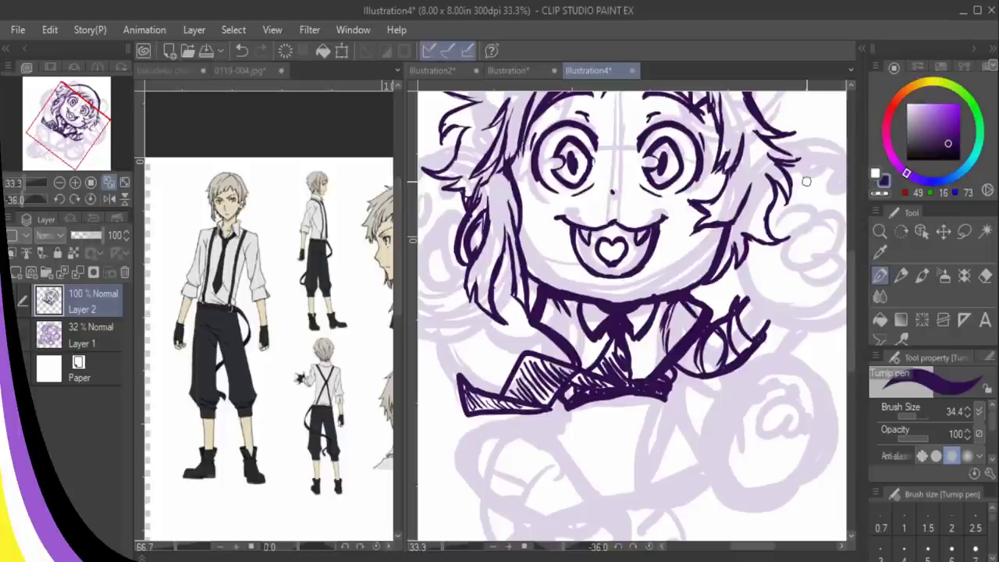
- Ink the trouser hips below the waistband, with crossed fold marks, a curved left side, a lower edge and a dark inner-thigh line
scroll(838, 266, "down", 3)
mouse_move(605, 326)
left_mouse_down()
mouse_move(599, 348)
mouse_move(582, 337)
mouse_move(640, 332)
mouse_move(551, 341)
mouse_move(581, 362)
mouse_move(586, 386)
left_mouse_up()
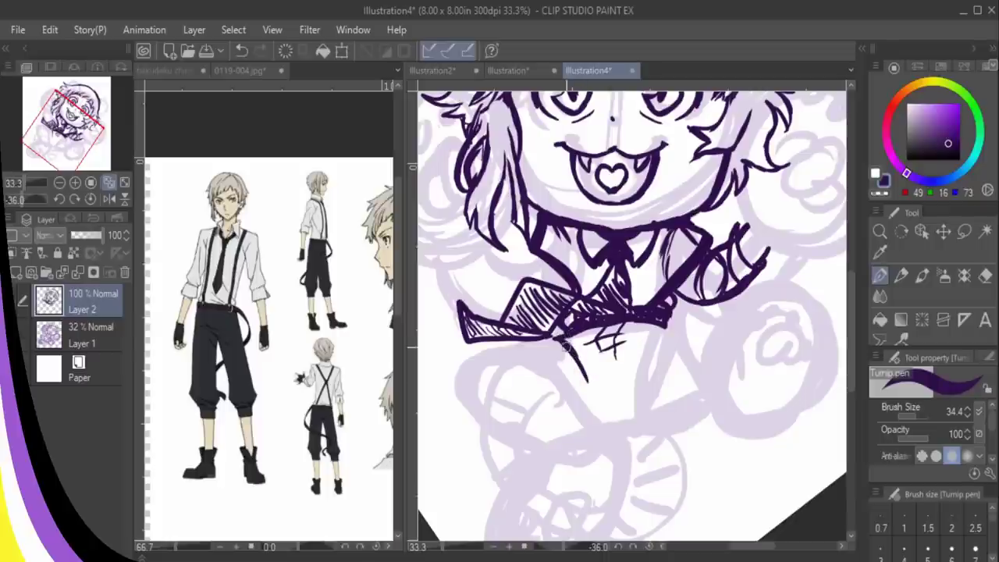
left_click_drag(566, 347, 585, 399)
mouse_move(579, 362)
left_mouse_down()
mouse_move(583, 404)
mouse_move(636, 390)
mouse_move(669, 321)
left_mouse_up()
mouse_move(646, 389)
left_mouse_down()
mouse_move(660, 329)
mouse_move(684, 306)
mouse_move(662, 335)
mouse_move(647, 396)
mouse_move(673, 387)
mouse_move(652, 325)
left_mouse_up()
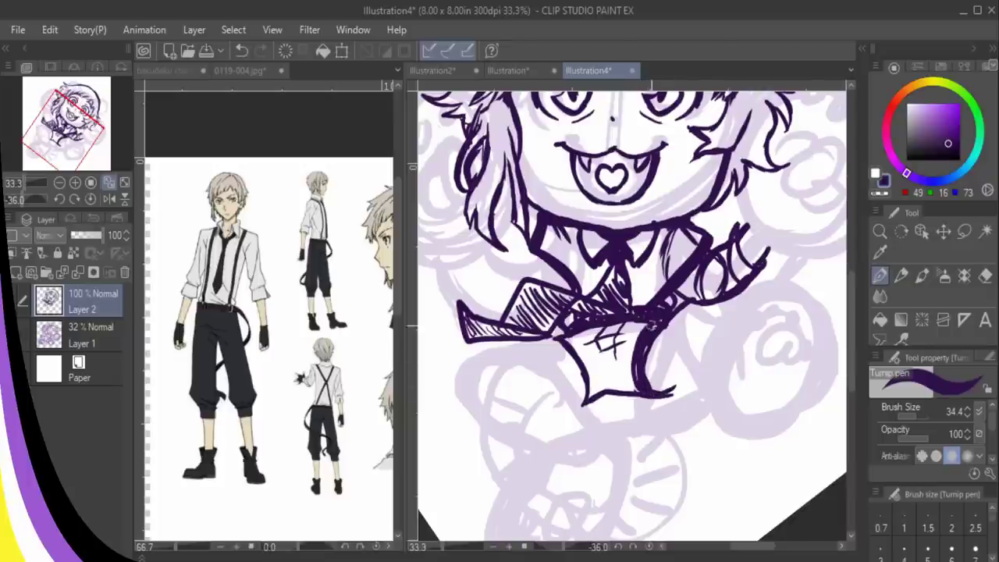
- Ink the right trouser leg with a thick curved underside, a fold line and a dark cuff at its end
left_click_drag(636, 396, 643, 332)
mouse_move(643, 332)
left_mouse_down()
mouse_move(626, 364)
mouse_move(670, 396)
mouse_move(709, 358)
mouse_move(689, 386)
mouse_move(625, 399)
mouse_move(694, 383)
mouse_move(715, 347)
left_mouse_up()
mouse_move(699, 287)
left_mouse_down()
mouse_move(693, 363)
mouse_move(708, 392)
left_mouse_up()
left_click_drag(685, 303, 692, 351)
left_click_drag(707, 289, 727, 308)
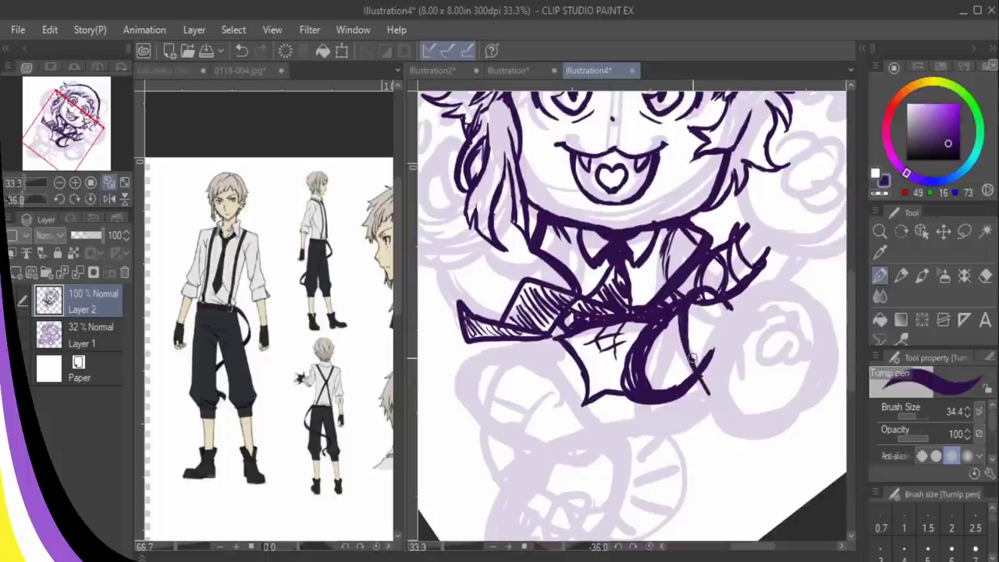
mouse_move(692, 356)
left_mouse_down()
mouse_move(726, 301)
mouse_move(699, 379)
left_mouse_up()
mouse_move(729, 301)
left_mouse_down()
mouse_move(690, 367)
mouse_move(703, 289)
left_mouse_up()
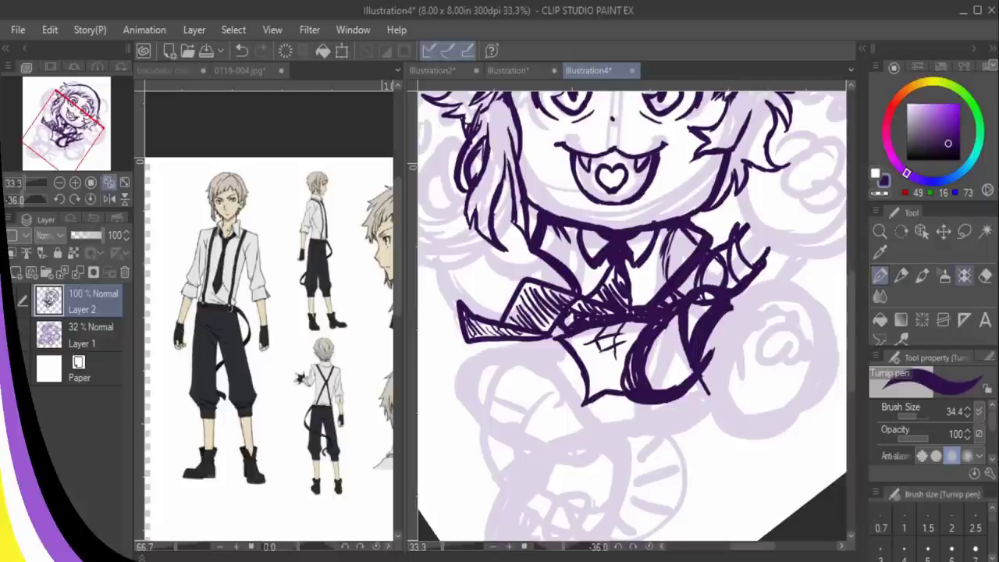
- Erase the thick inner-thigh curve and the lower trouser edge, keeping the dark cuff of the right leg
key("e")
left_click_drag(706, 295, 688, 331)
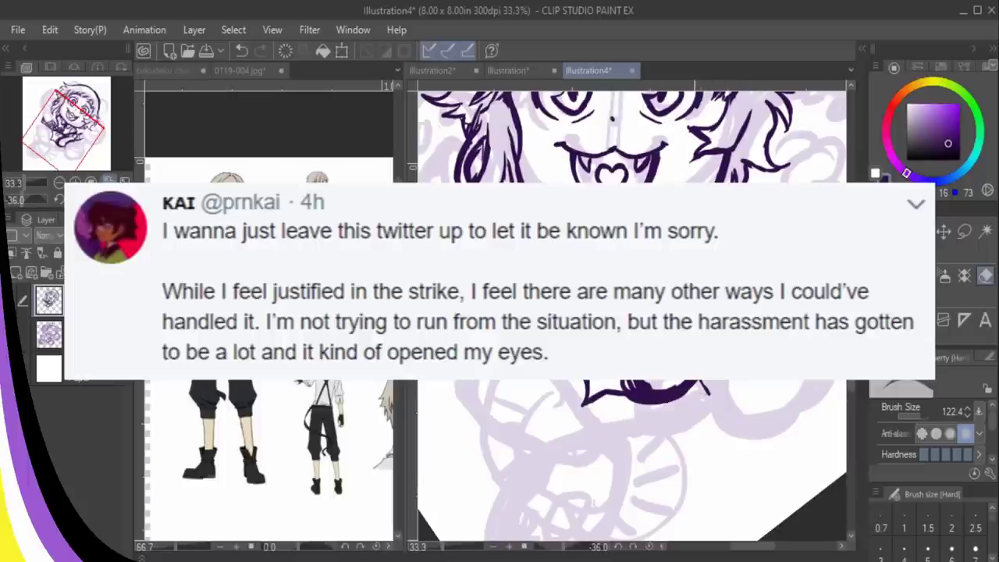
key("p")
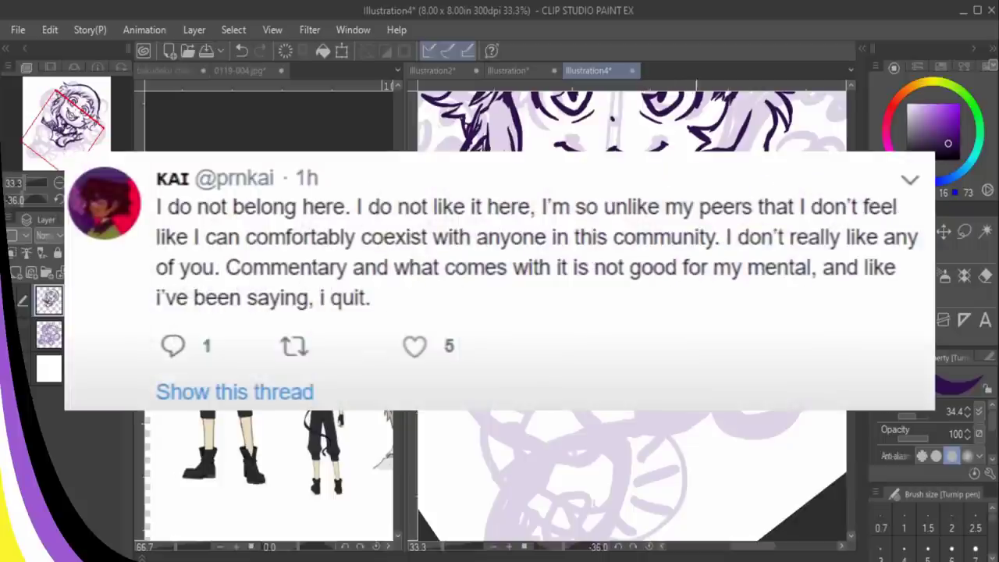
key("e")
mouse_move(632, 372)
left_mouse_down()
mouse_move(618, 382)
mouse_move(662, 386)
mouse_move(608, 396)
mouse_move(699, 373)
mouse_move(632, 401)
left_mouse_up()
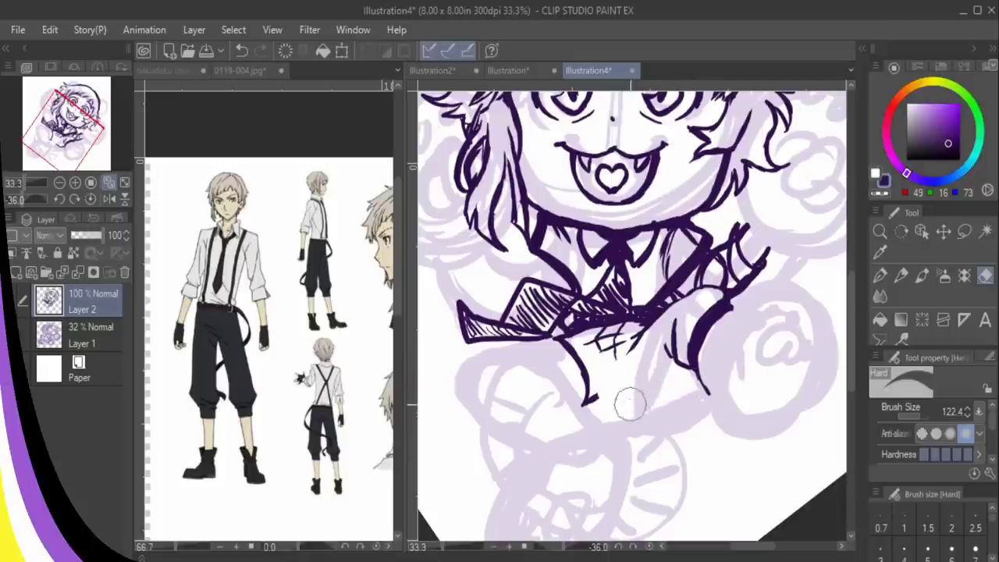
- Ink a single lower trouser edge from the left hip to the right cuff, and add short fold lines inside the trousers
key("p")
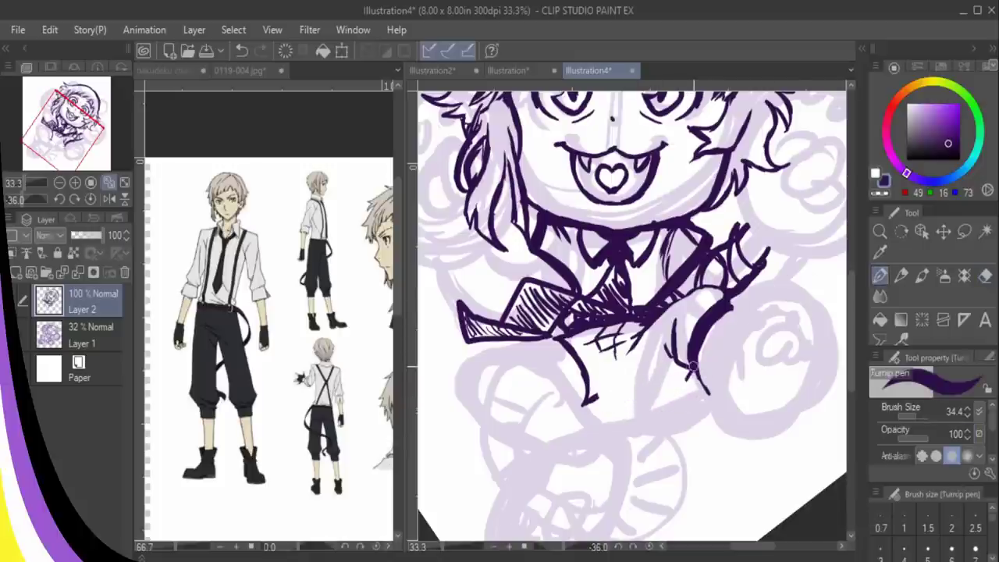
mouse_move(692, 367)
left_mouse_down()
mouse_move(676, 394)
mouse_move(594, 410)
left_mouse_up()
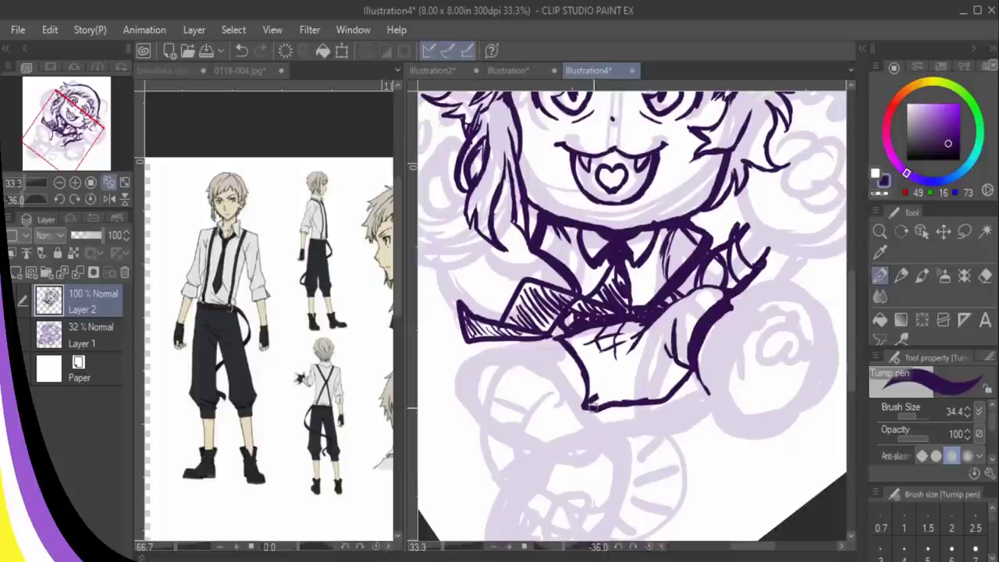
key("e")
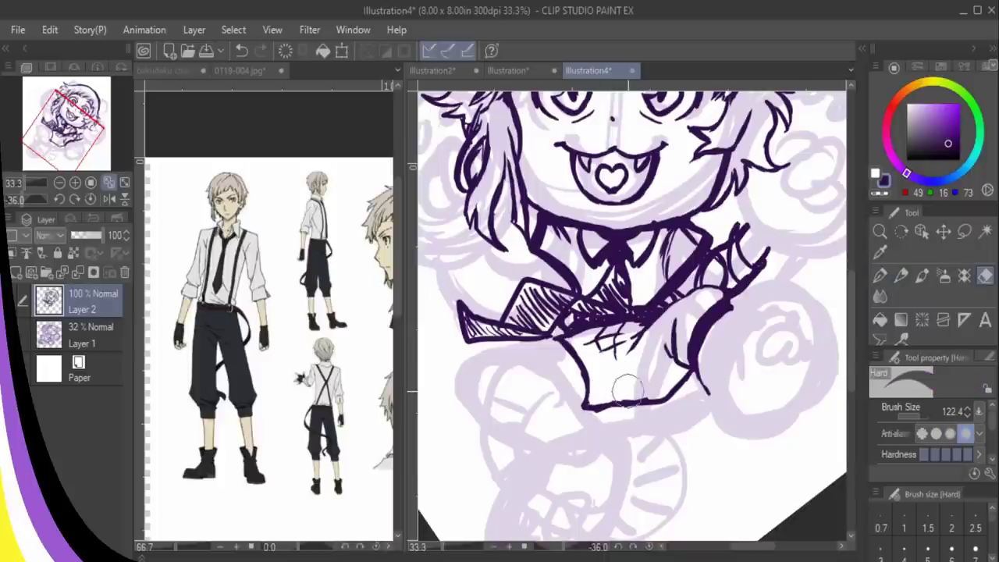
key("p")
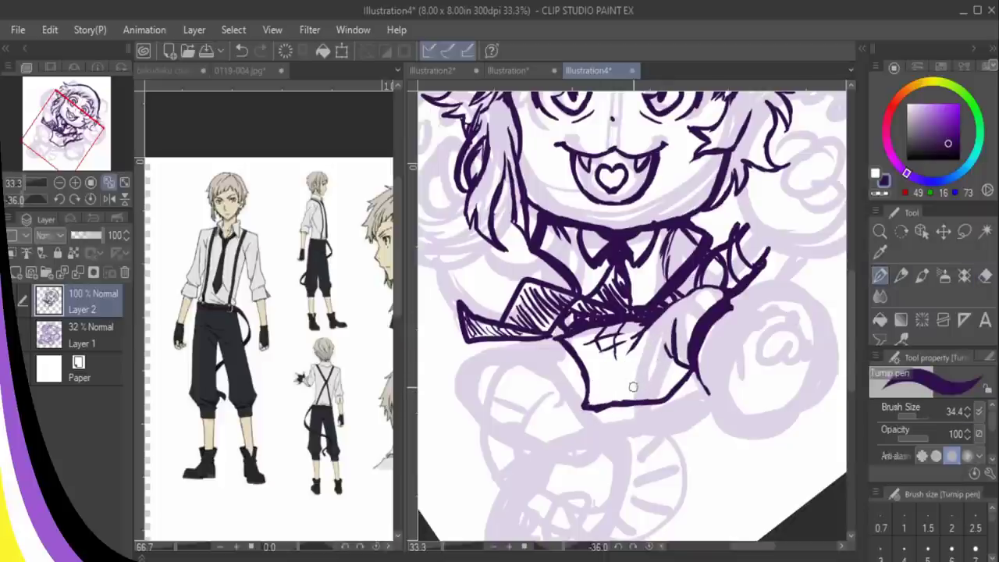
left_click_drag(625, 371, 629, 390)
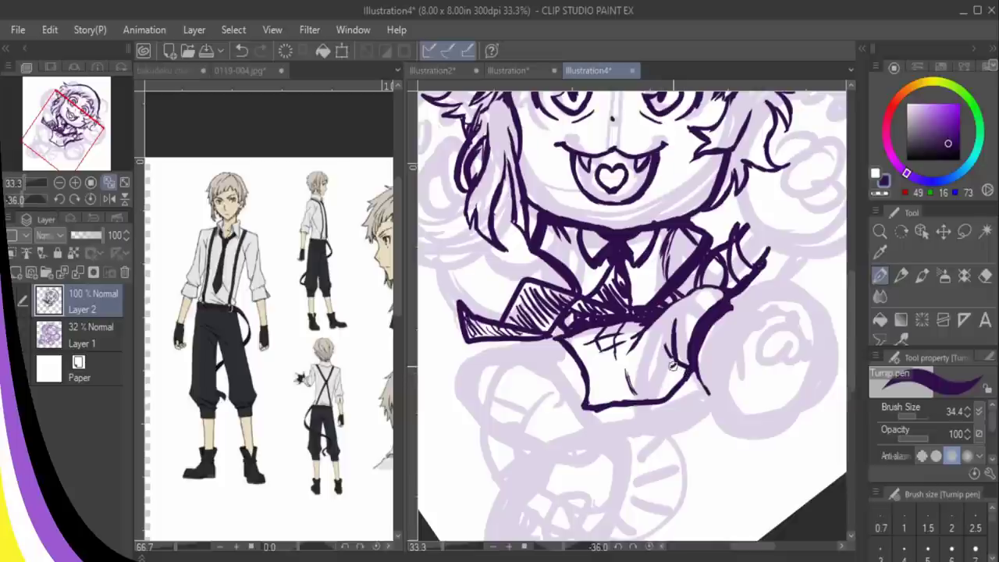
mouse_move(662, 345)
left_mouse_down()
mouse_move(665, 370)
mouse_move(687, 376)
mouse_move(661, 331)
mouse_move(668, 313)
left_mouse_up()
left_click_drag(681, 361, 692, 315)
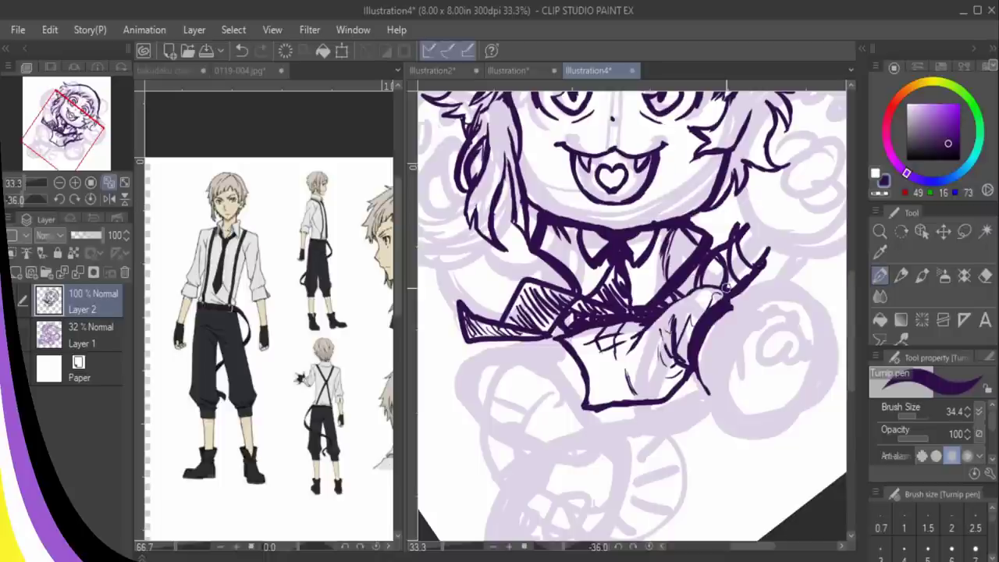
- Extend the right trouser cuff at both ends, start the shin line below it, and erase the overshooting tip at the cuff
left_click_drag(726, 315, 730, 314)
left_click_drag(698, 354, 712, 381)
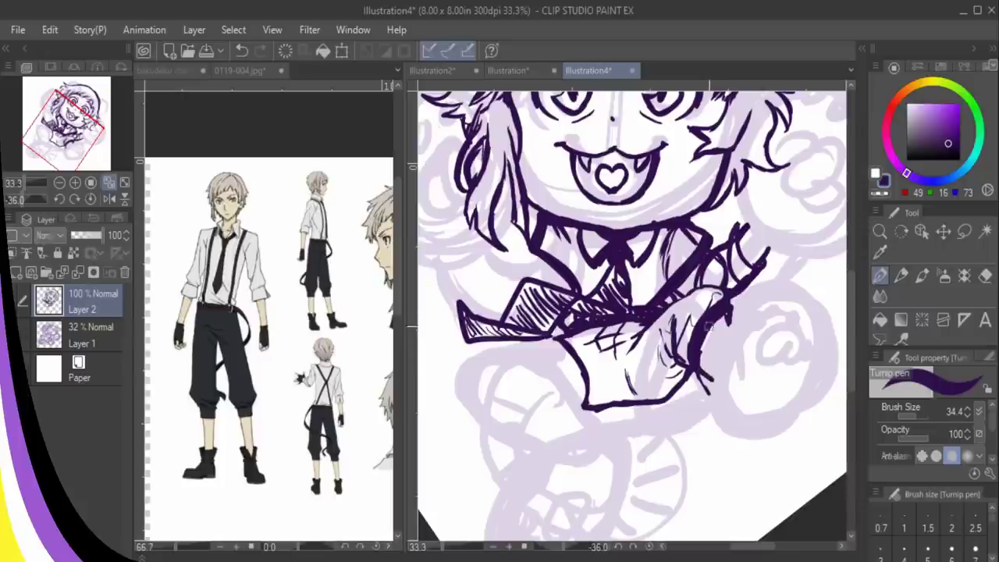
left_click_drag(725, 313, 740, 344)
key("e")
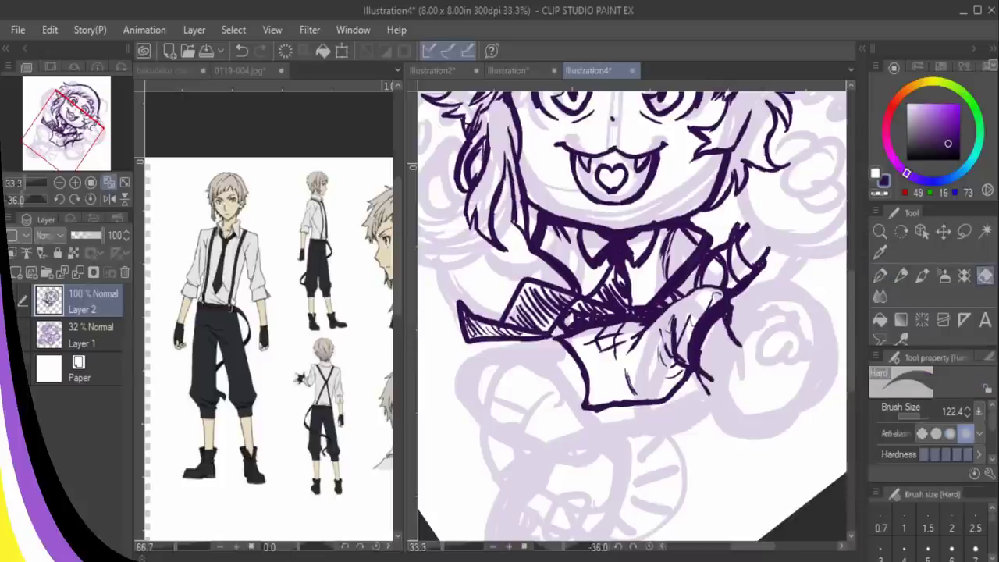
key("p")
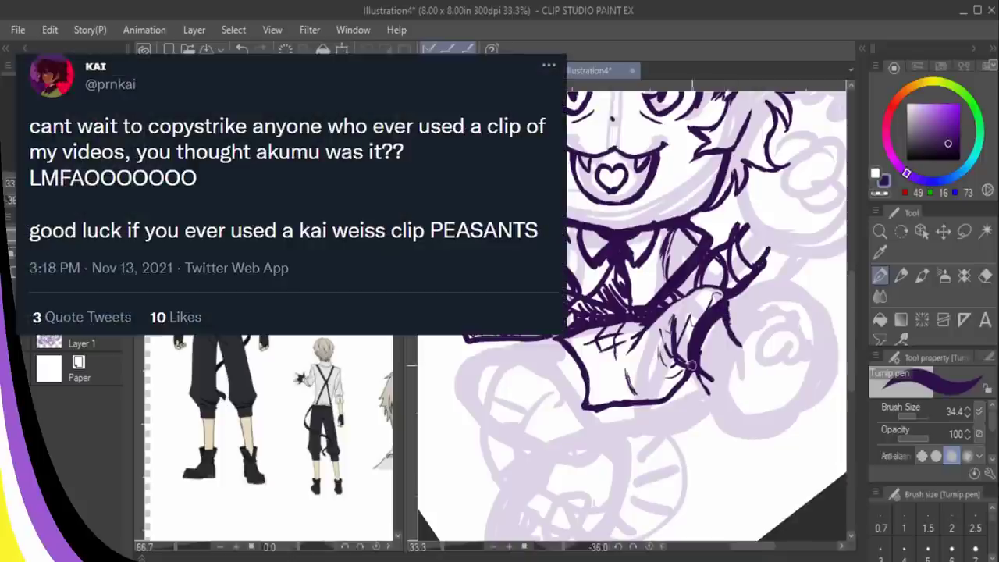
key("e")
left_click_drag(701, 369, 707, 387)
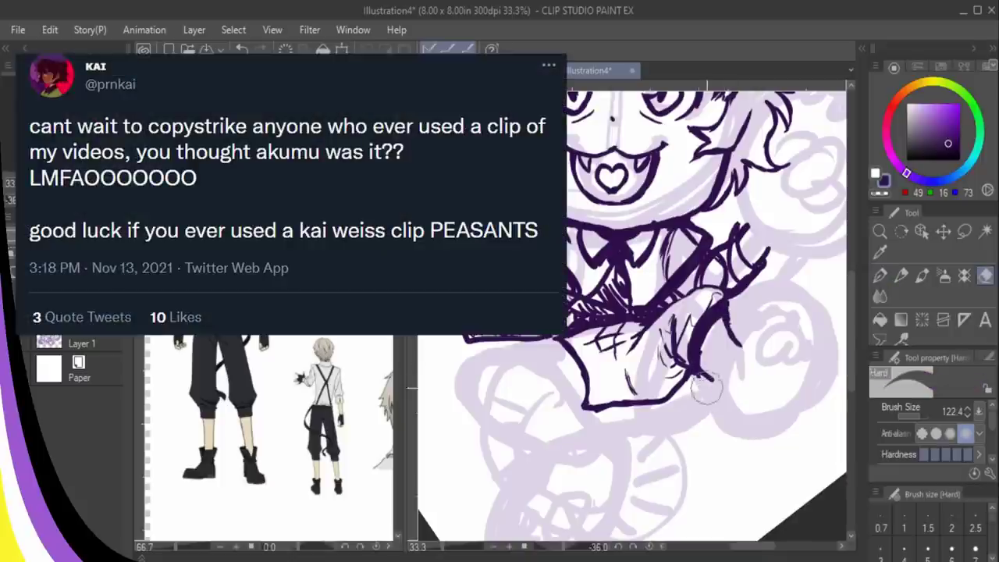
left_click(881, 275)
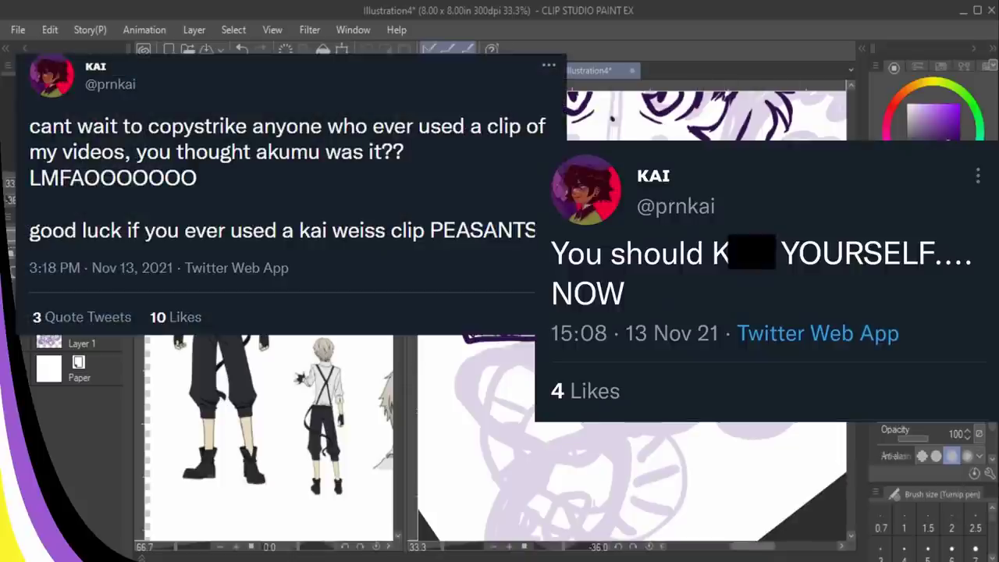
- Ink the bent left trouser leg with a rounded knee, a thick dark cuff and fold lines joining the lower trouser edge
left_click_drag(756, 546, 748, 547)
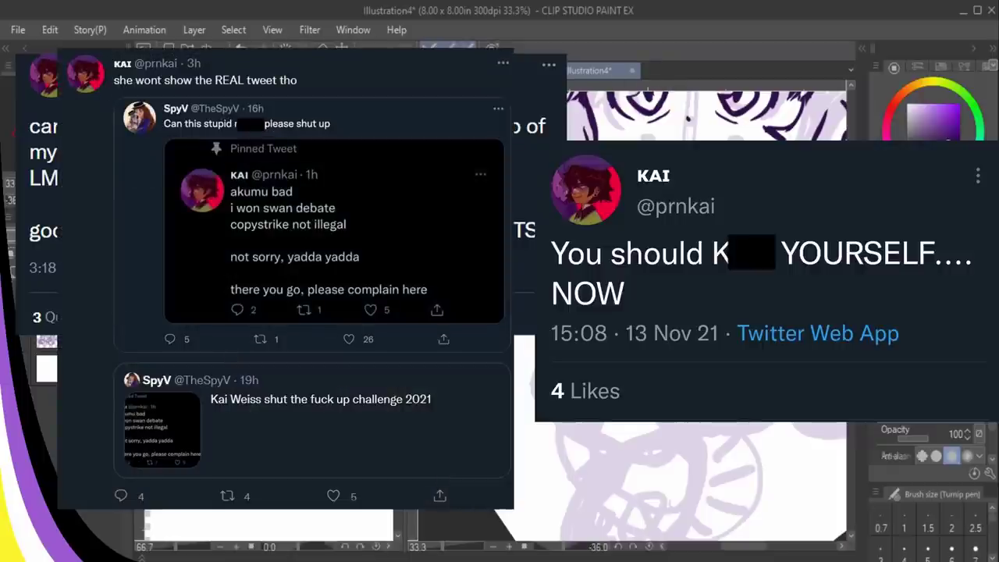
mouse_move(544, 390)
left_mouse_down()
mouse_move(563, 429)
mouse_move(575, 431)
mouse_move(613, 387)
mouse_move(575, 427)
left_mouse_up()
mouse_move(606, 390)
left_mouse_down()
mouse_move(577, 428)
mouse_move(616, 391)
mouse_move(604, 364)
mouse_move(619, 376)
mouse_move(631, 368)
mouse_move(653, 407)
mouse_move(679, 411)
mouse_move(633, 406)
mouse_move(676, 404)
left_mouse_up()
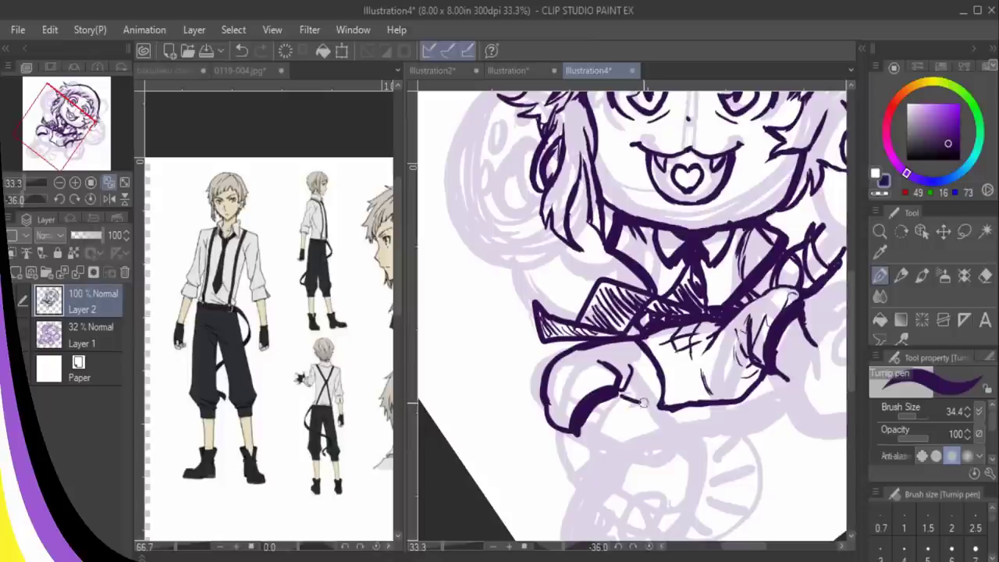
left_click_drag(619, 390, 674, 407)
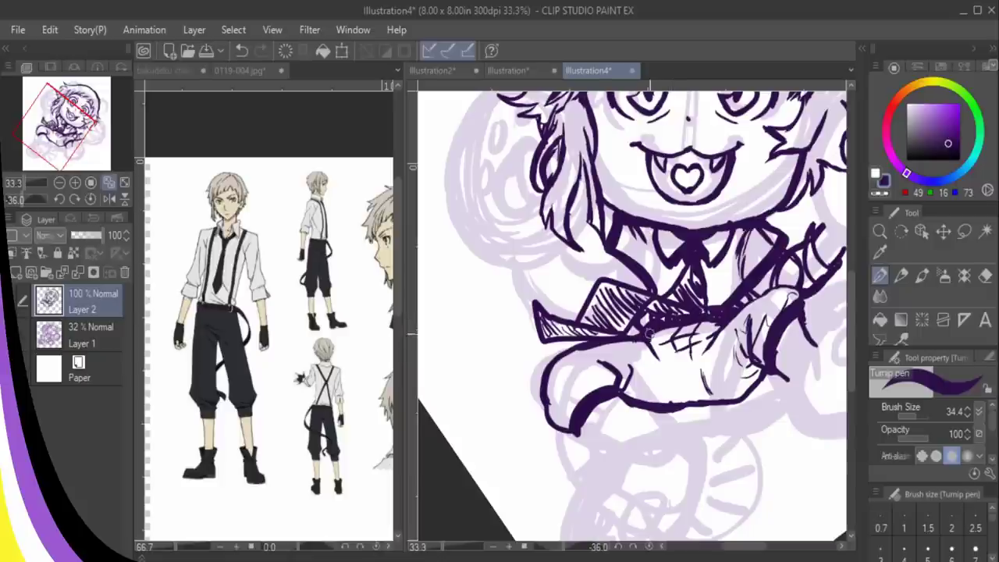
- Ink both lower legs extending from the trouser cuffs, each tapering to an open oval at the ankle
scroll(793, 322, "down", 2)
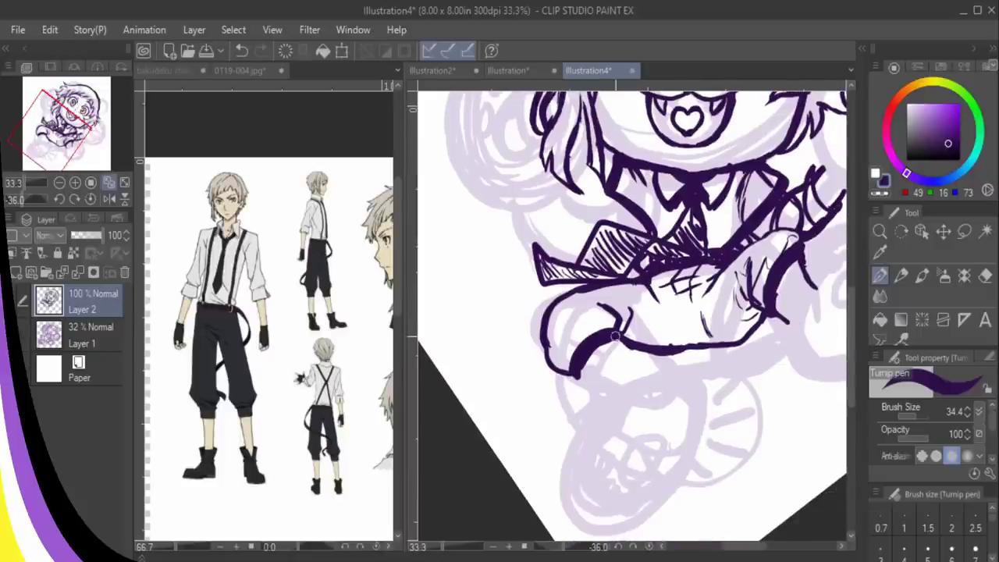
mouse_move(618, 338)
left_mouse_down()
mouse_move(654, 367)
mouse_move(575, 373)
mouse_move(646, 397)
left_mouse_up()
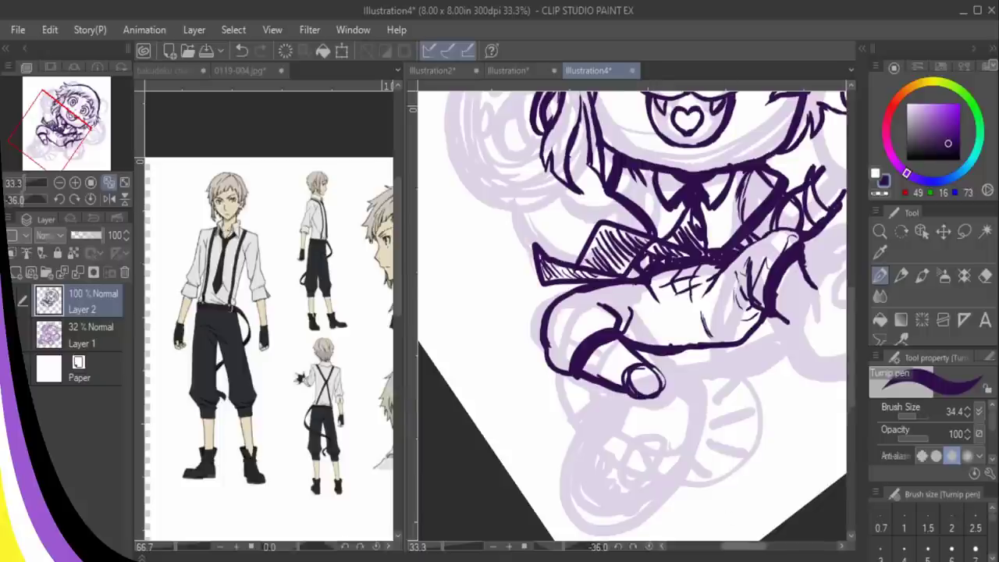
left_click_drag(747, 546, 761, 546)
mouse_move(680, 257)
left_mouse_down()
mouse_move(693, 295)
mouse_move(663, 312)
mouse_move(681, 334)
left_mouse_up()
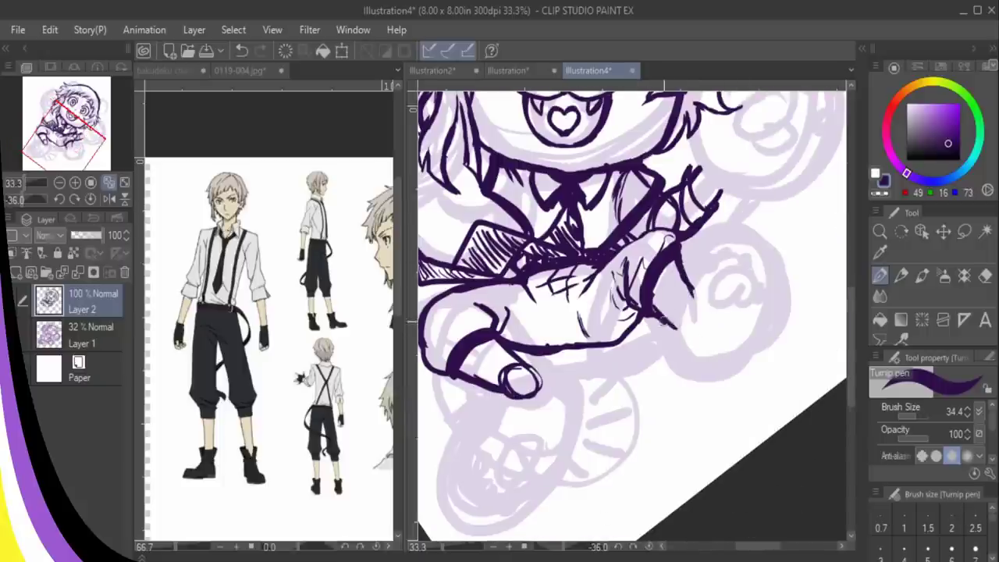
mouse_move(689, 291)
left_mouse_down()
mouse_move(672, 329)
mouse_move(700, 337)
mouse_move(688, 336)
left_mouse_up()
mouse_move(688, 292)
left_mouse_down()
mouse_move(701, 331)
mouse_move(684, 335)
left_mouse_up()
left_click_drag(761, 546, 748, 546)
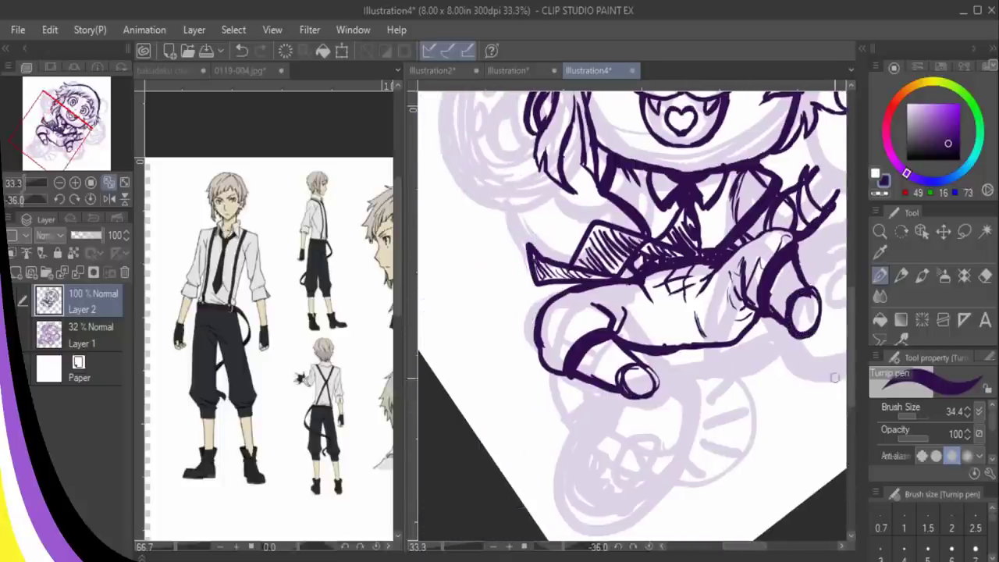
- Ink the forearm extending from the rolled sleeve at the right, ending in an open oval at the wrist
scroll(632, 316, "up", 4)
scroll(632, 317, "up", 3)
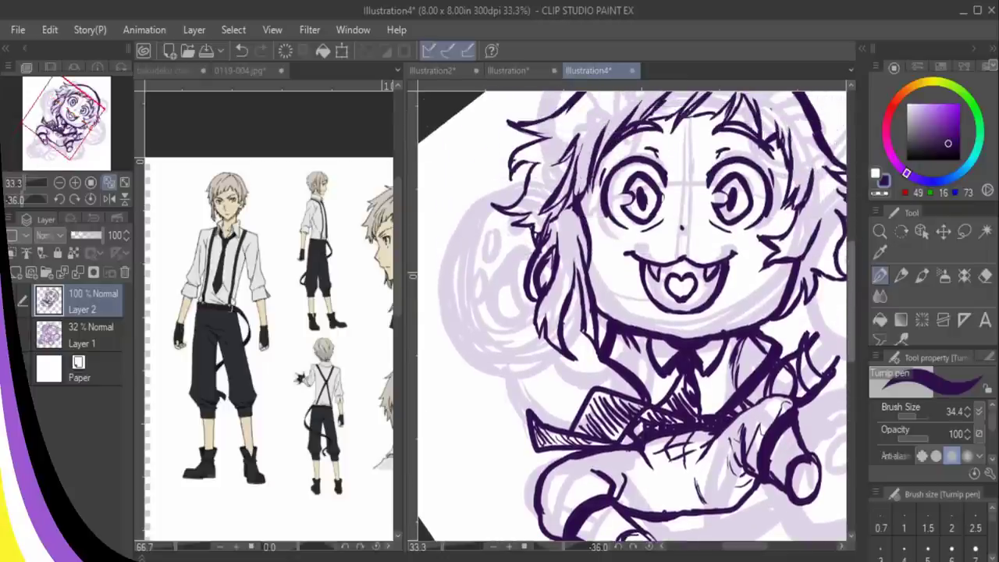
left_click_drag(745, 546, 759, 547)
left_click_drag(694, 350, 703, 341)
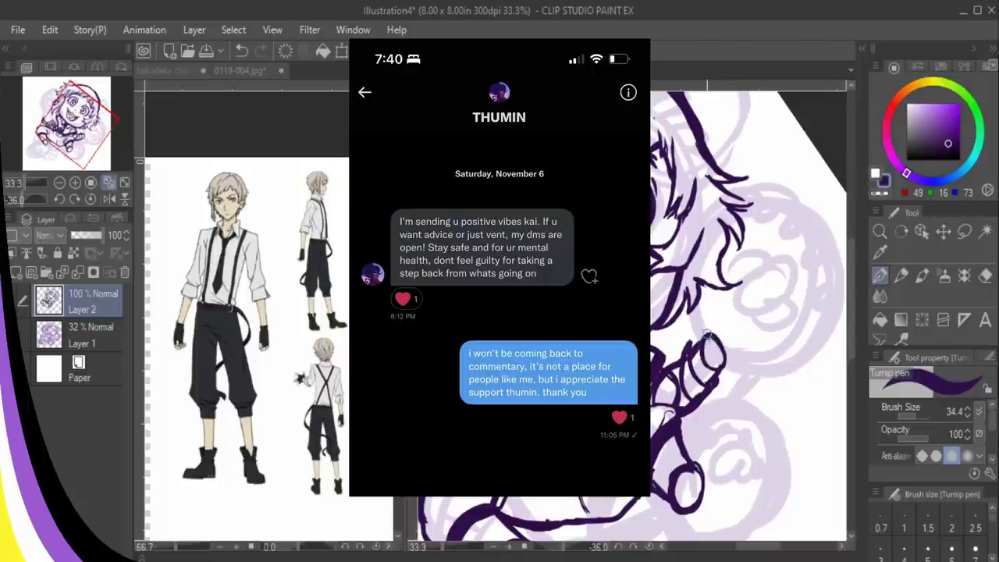
- Undo the last two strokes and ink the left forearm from its sleeve, ending in an open oval at the wrist
scroll(703, 341, "up", 5)
scroll(633, 317, "right", 1)
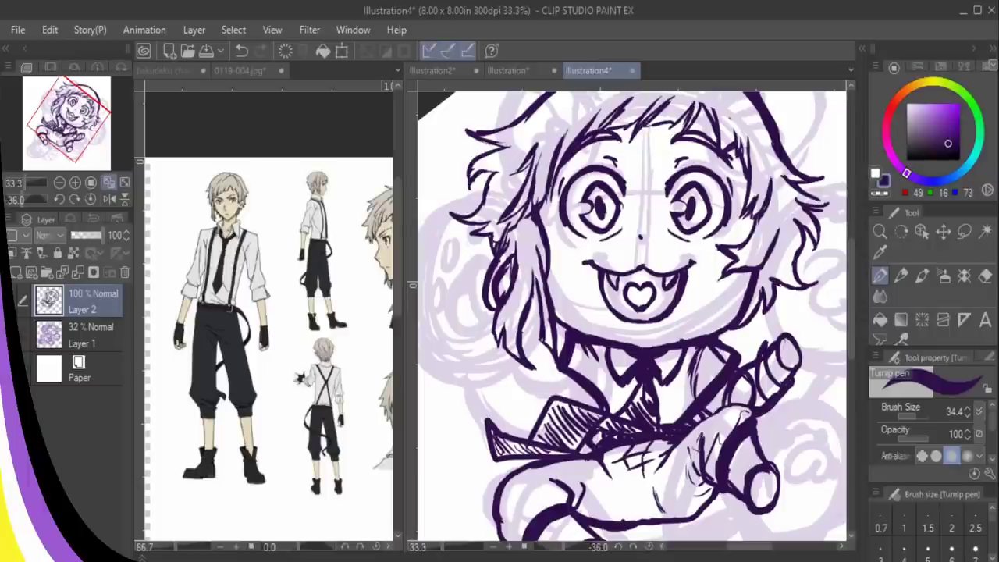
key("ctrl+z")
key("ctrl+z")
left_click_drag(754, 546, 751, 546)
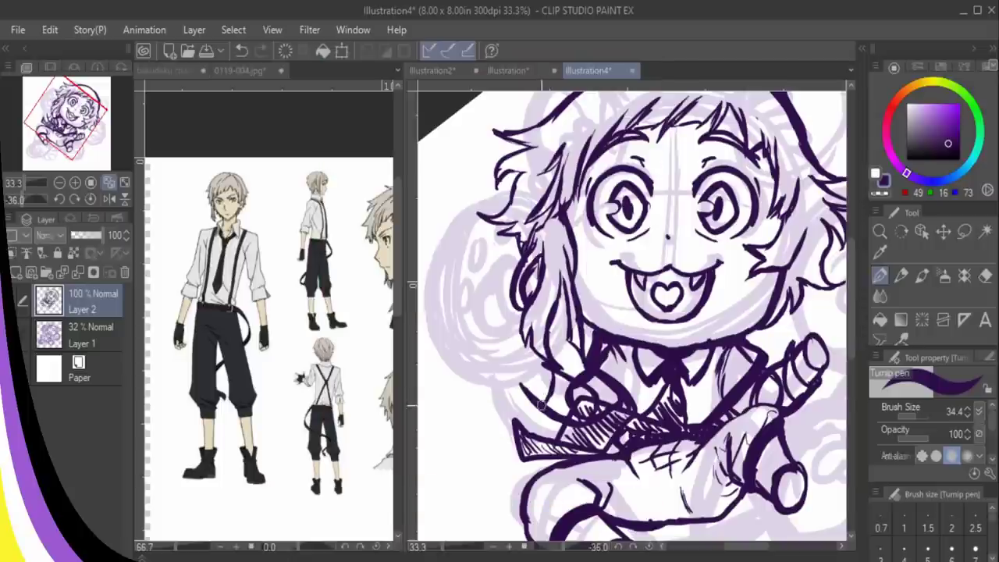
left_click_drag(557, 372, 551, 401)
mouse_move(544, 366)
left_mouse_down()
mouse_move(534, 403)
mouse_move(521, 404)
mouse_move(549, 409)
left_mouse_up()
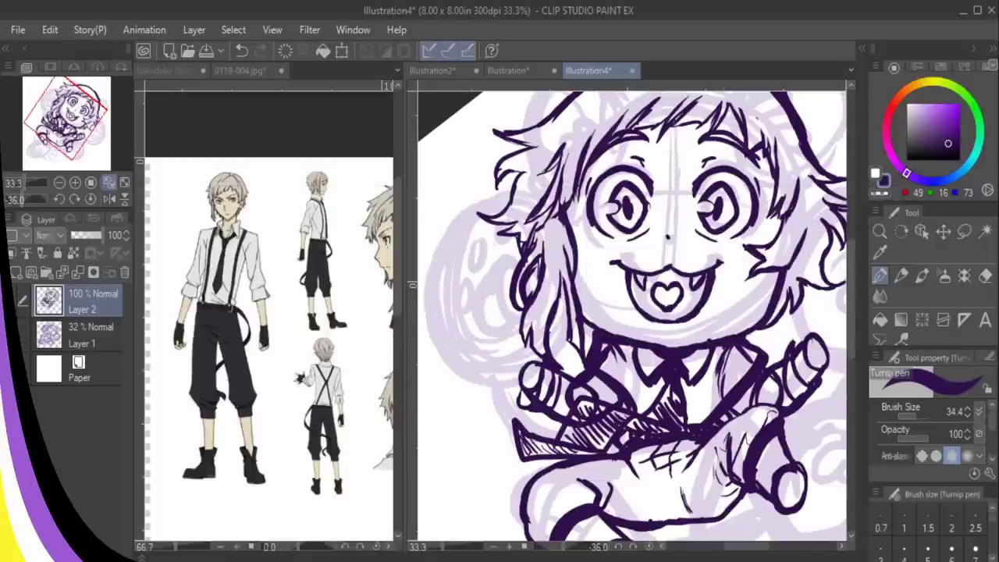
left_click_drag(745, 546, 754, 546)
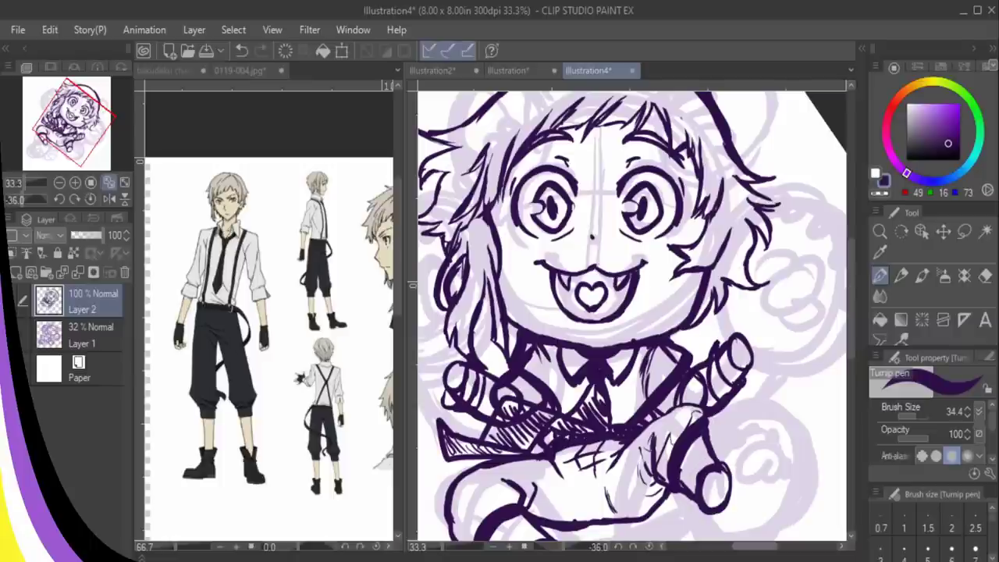
- Add a new layer above the line art and ink the first strokes of the raised paw around the right wrist
left_click(31, 272)
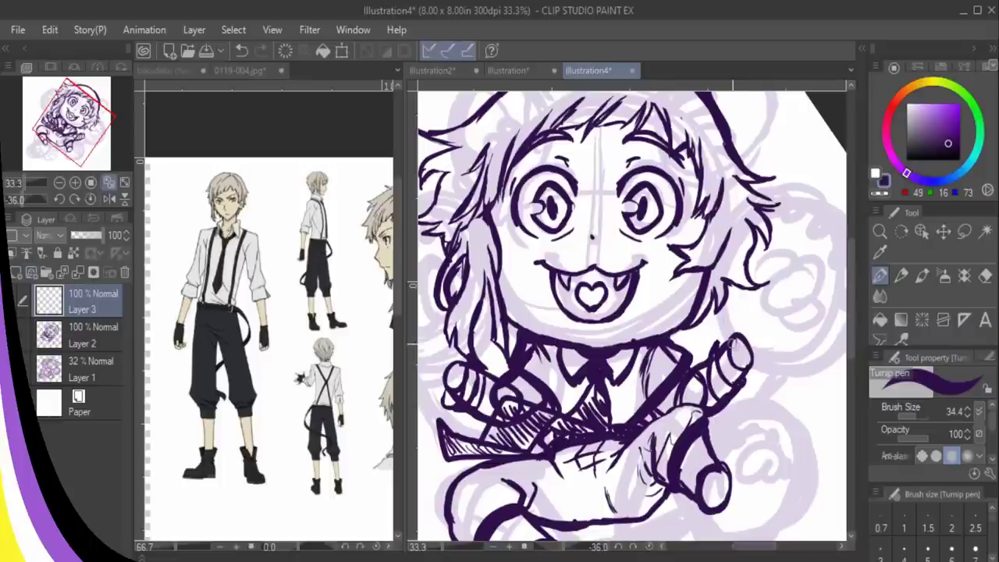
mouse_move(727, 342)
left_mouse_down()
mouse_move(722, 292)
mouse_move(740, 362)
mouse_move(734, 337)
left_mouse_up()
key("ctrl+z")
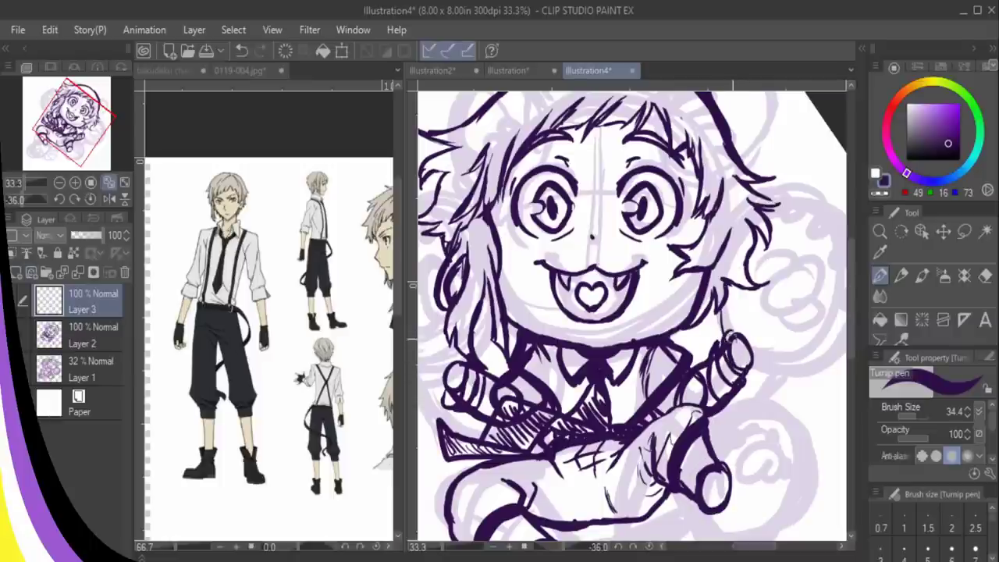
left_click_drag(739, 379, 757, 373)
mouse_move(722, 320)
left_mouse_down()
mouse_move(756, 360)
mouse_move(745, 357)
mouse_move(727, 273)
mouse_move(754, 370)
mouse_move(736, 235)
left_mouse_up()
left_click_drag(715, 290, 755, 207)
left_click_drag(756, 208, 764, 201)
left_click_drag(751, 546, 760, 545)
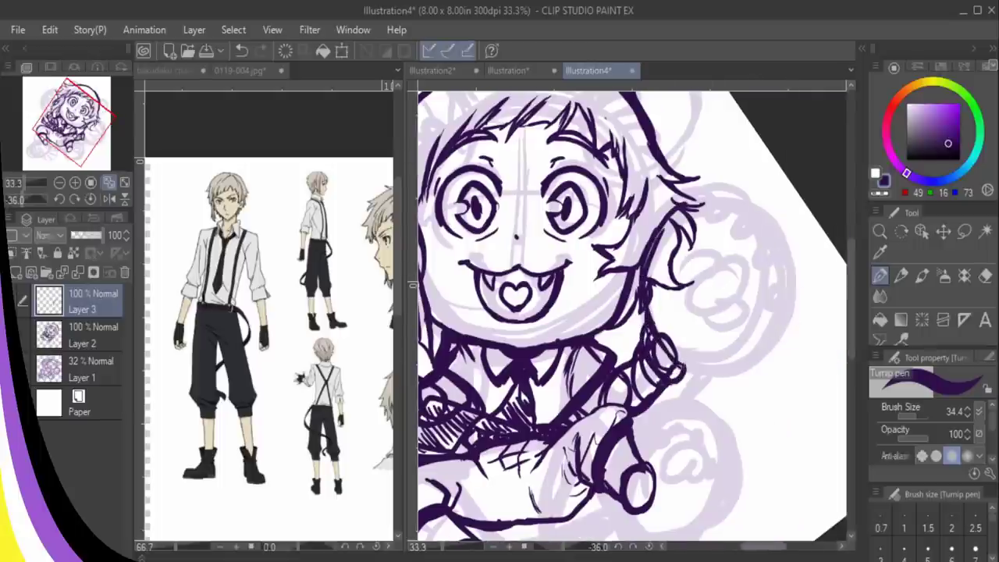
left_click_drag(851, 298, 851, 292)
- Ink the large rounded outline of the raised right paw over the sketch, with small bumps along its upper edge
mouse_move(658, 364)
left_mouse_down()
mouse_move(702, 399)
mouse_move(767, 275)
mouse_move(646, 288)
mouse_move(644, 307)
left_mouse_up()
mouse_move(709, 399)
left_mouse_down()
mouse_move(768, 287)
mouse_move(664, 256)
left_mouse_up()
mouse_move(749, 388)
left_mouse_down()
mouse_move(788, 304)
mouse_move(764, 272)
left_mouse_up()
mouse_move(768, 270)
left_mouse_down()
mouse_move(789, 299)
mouse_move(754, 378)
mouse_move(782, 267)
mouse_move(768, 268)
mouse_move(758, 228)
mouse_move(728, 232)
left_mouse_up()
mouse_move(729, 231)
left_mouse_down()
mouse_move(777, 254)
mouse_move(773, 270)
left_mouse_up()
mouse_move(732, 227)
left_mouse_down()
mouse_move(676, 225)
mouse_move(640, 285)
left_mouse_up()
mouse_move(709, 225)
left_mouse_down()
mouse_move(675, 249)
mouse_move(706, 231)
mouse_move(751, 264)
mouse_move(769, 290)
mouse_move(764, 303)
left_mouse_up()
- Erase the raised paw's bumpy upper edge, redraw it as a thick smooth curve, and add a curved stroke at the wrist
left_click(985, 276)
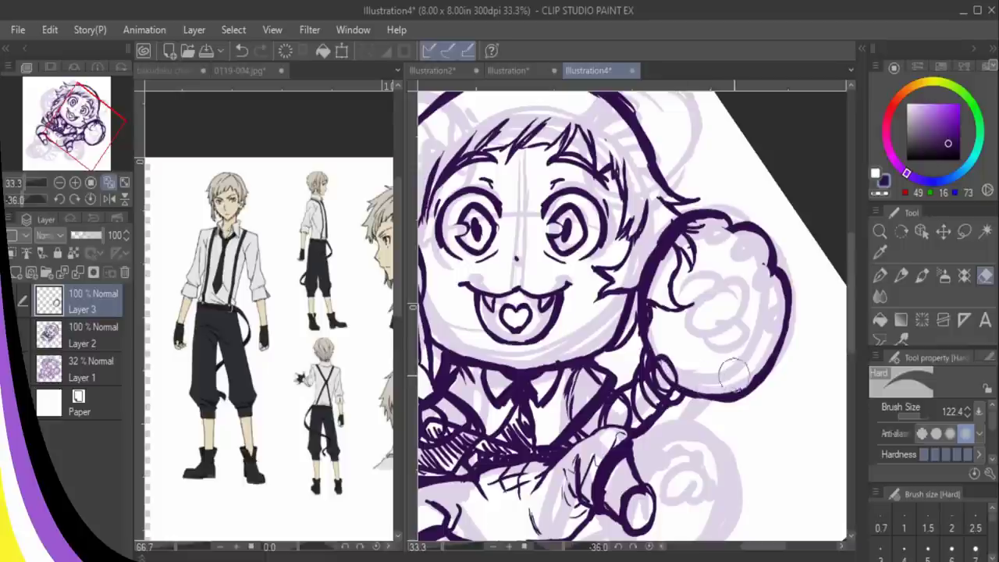
mouse_move(668, 271)
left_mouse_down()
mouse_move(726, 224)
mouse_move(773, 283)
mouse_move(769, 257)
left_mouse_up()
left_click(880, 276)
mouse_move(675, 217)
left_mouse_down()
mouse_move(727, 218)
mouse_move(670, 236)
mouse_move(755, 244)
mouse_move(686, 217)
mouse_move(752, 248)
mouse_move(677, 226)
mouse_move(757, 231)
left_mouse_up()
mouse_move(706, 204)
left_mouse_down()
mouse_move(735, 238)
mouse_move(770, 233)
mouse_move(744, 234)
mouse_move(792, 287)
mouse_move(793, 322)
left_mouse_up()
left_click_drag(788, 261, 793, 309)
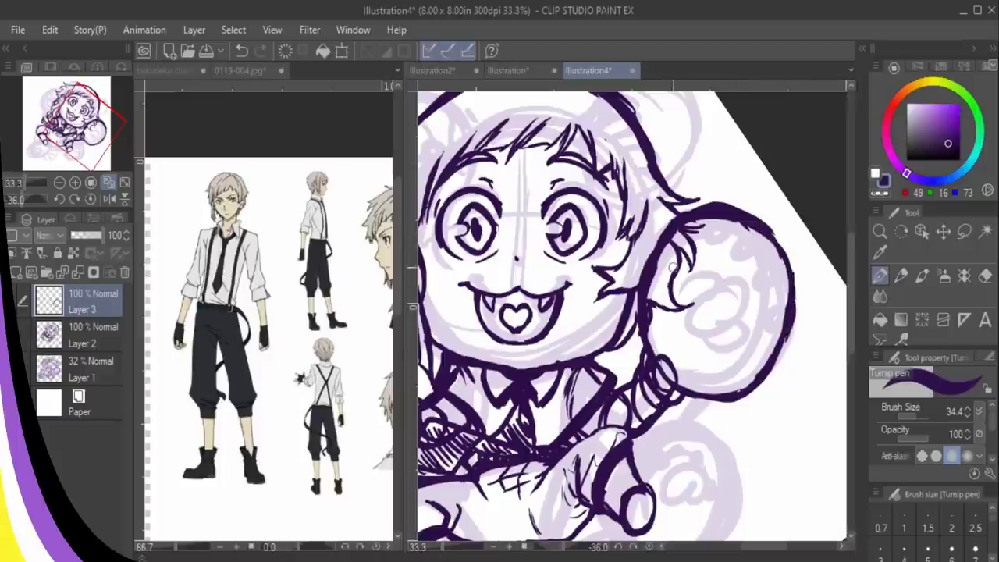
mouse_move(643, 342)
left_mouse_down()
mouse_move(640, 376)
mouse_move(691, 395)
left_mouse_up()
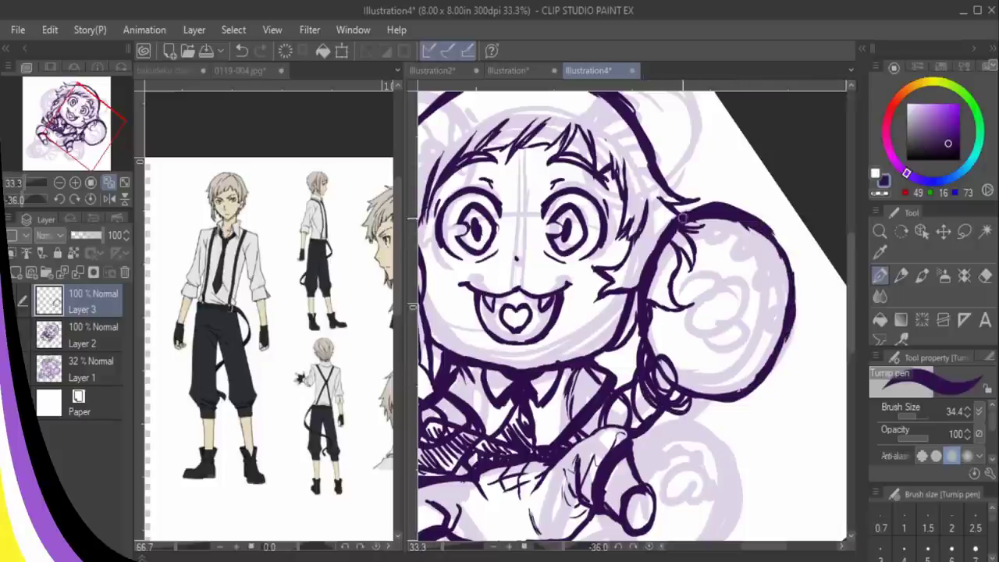
- Ink scalloped toe bumps along the raised paw's upper edge and erase the smooth outline inside them
mouse_move(678, 220)
left_mouse_down()
mouse_move(753, 215)
mouse_move(778, 247)
mouse_move(779, 238)
mouse_move(796, 331)
left_mouse_up()
left_click(985, 276)
mouse_move(723, 223)
left_mouse_down()
mouse_move(697, 220)
mouse_move(713, 217)
mouse_move(727, 239)
mouse_move(747, 230)
mouse_move(763, 250)
mouse_move(770, 242)
mouse_move(751, 352)
mouse_move(748, 306)
mouse_move(732, 280)
mouse_move(708, 289)
left_mouse_up()
- Ink the large rounded main pad in the middle of the raised paw, undoing stray strokes
key("p")
key("ctrl+z")
key("ctrl+z")
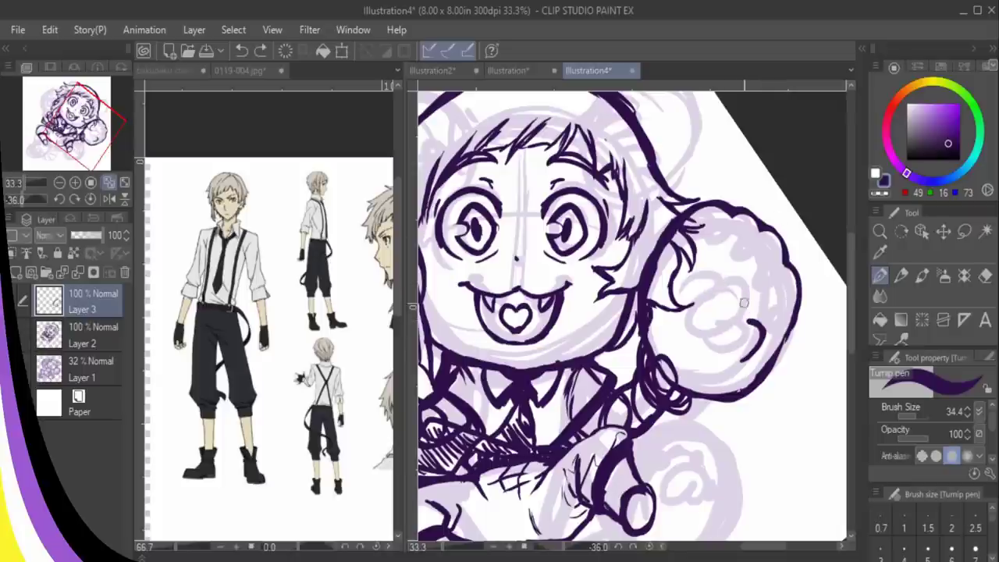
mouse_move(735, 286)
left_mouse_down()
mouse_move(686, 297)
mouse_move(704, 321)
mouse_move(747, 333)
mouse_move(722, 343)
mouse_move(716, 318)
mouse_move(748, 337)
mouse_move(745, 302)
left_mouse_up()
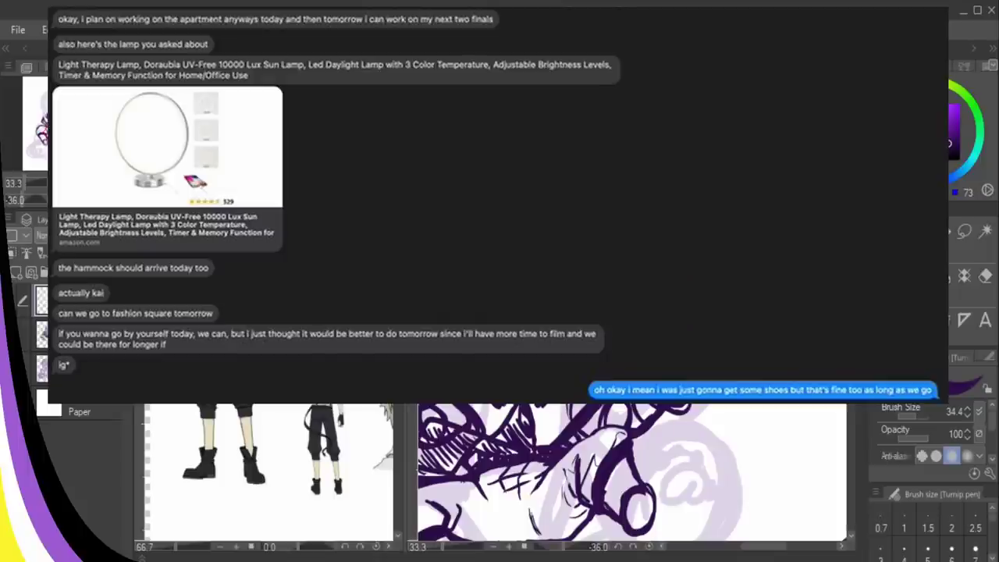
key("e")
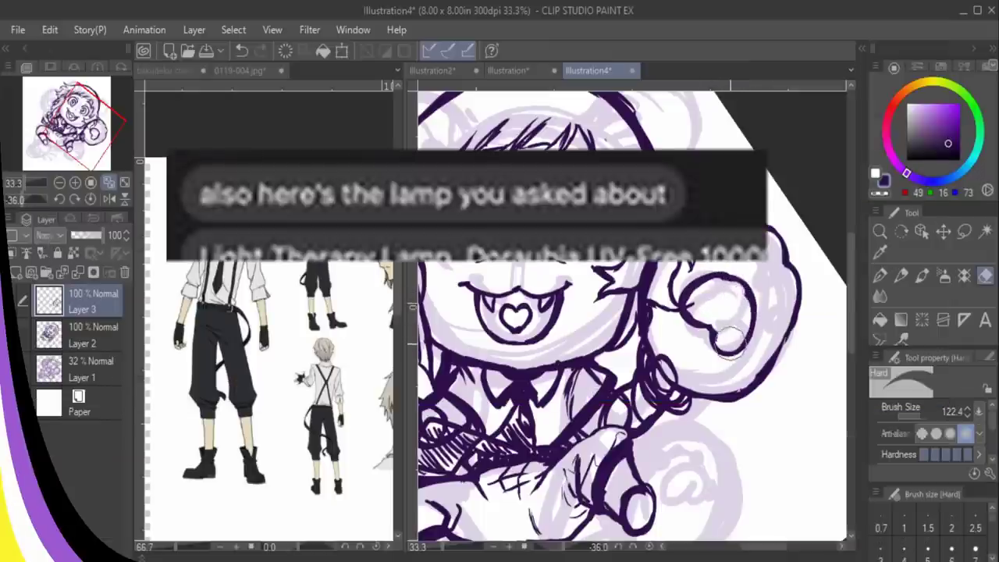
- Ink four oval toe pads inside the raised paw's bumps and thin their outlines with the eraser
key("p")
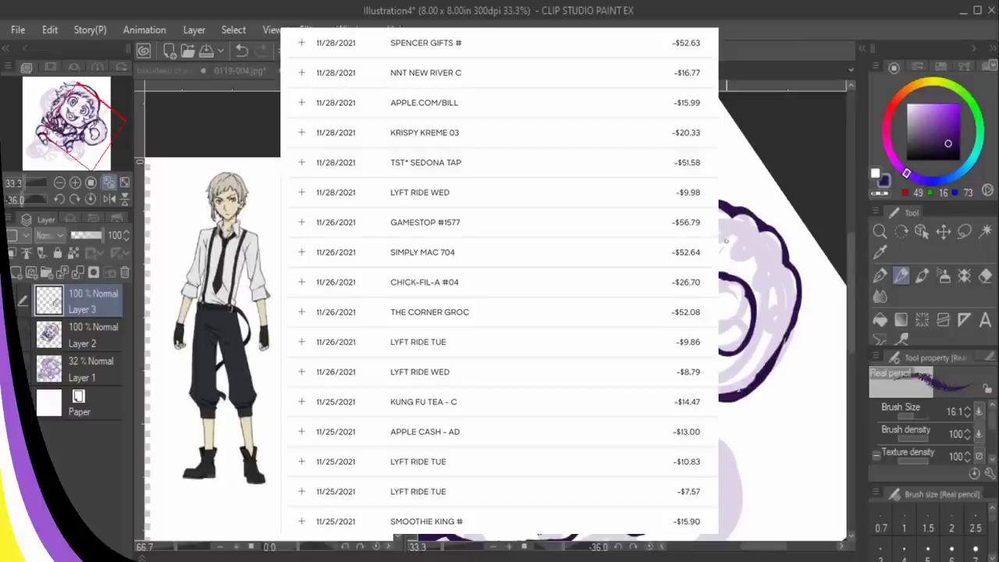
key("p")
mouse_move(720, 249)
left_mouse_down()
mouse_move(723, 221)
mouse_move(753, 234)
left_mouse_up()
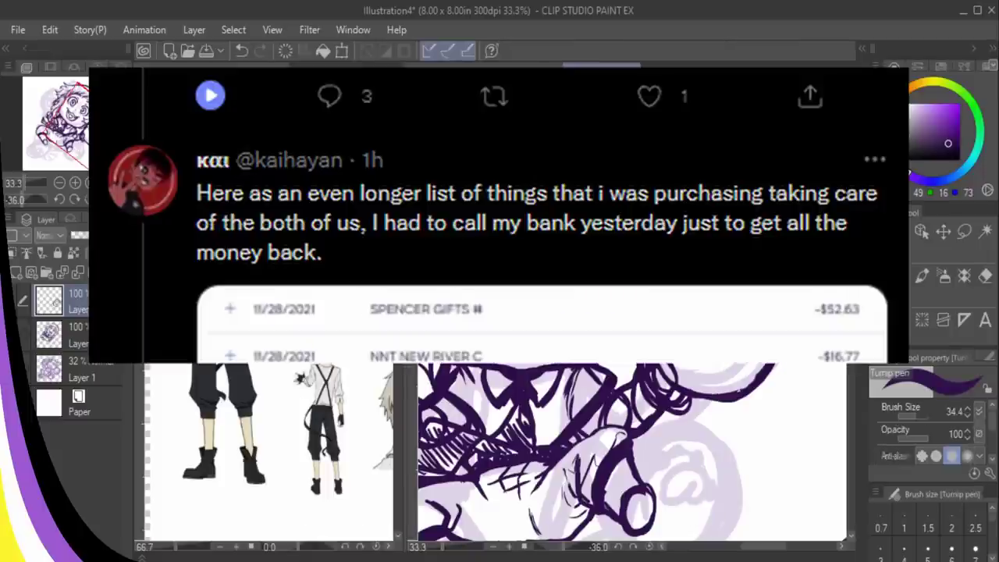
key("e")
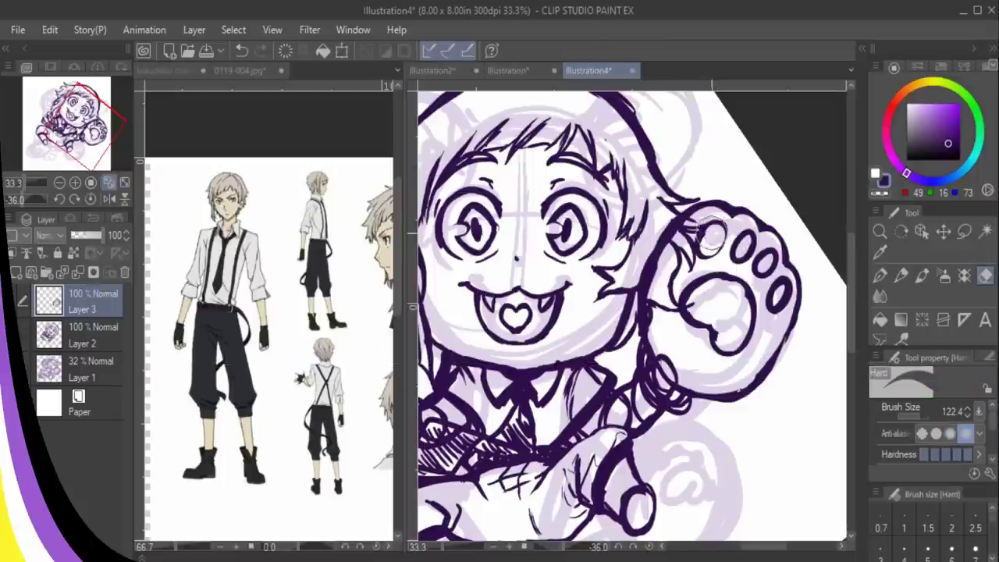
mouse_move(709, 235)
left_mouse_down()
mouse_move(744, 256)
mouse_move(747, 234)
mouse_move(740, 254)
mouse_move(749, 242)
mouse_move(741, 249)
mouse_move(767, 257)
mouse_move(760, 267)
mouse_move(778, 293)
mouse_move(774, 305)
mouse_move(780, 293)
mouse_move(793, 313)
mouse_move(775, 297)
mouse_move(783, 289)
mouse_move(773, 303)
mouse_move(790, 274)
left_mouse_up()
key("ctrl+z")
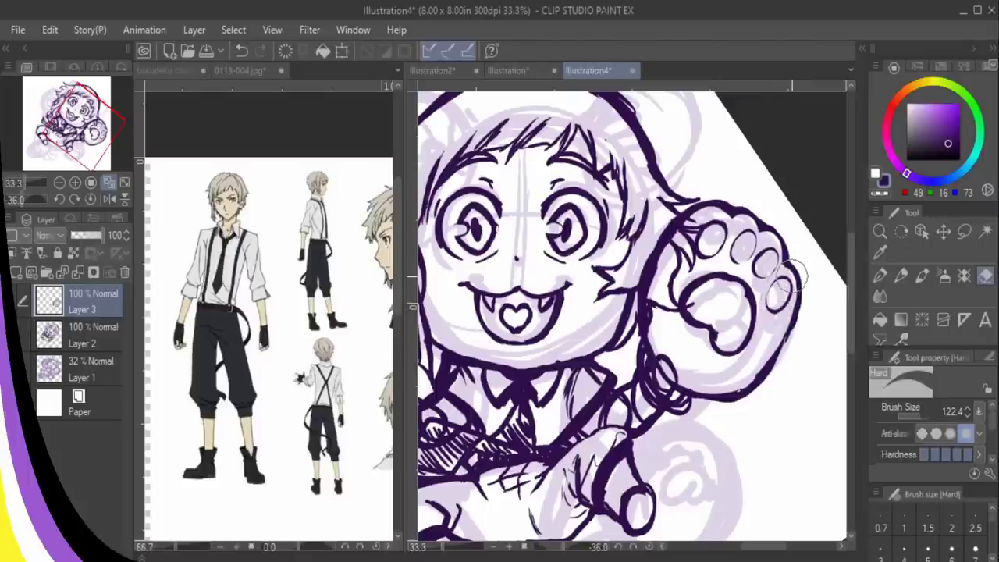
- Add fine curved detail lines inside the raised paw's toe pads and main pad
key("p")
mouse_move(774, 303)
left_mouse_down()
mouse_move(780, 295)
mouse_move(762, 260)
mouse_move(742, 256)
mouse_move(749, 248)
left_mouse_up()
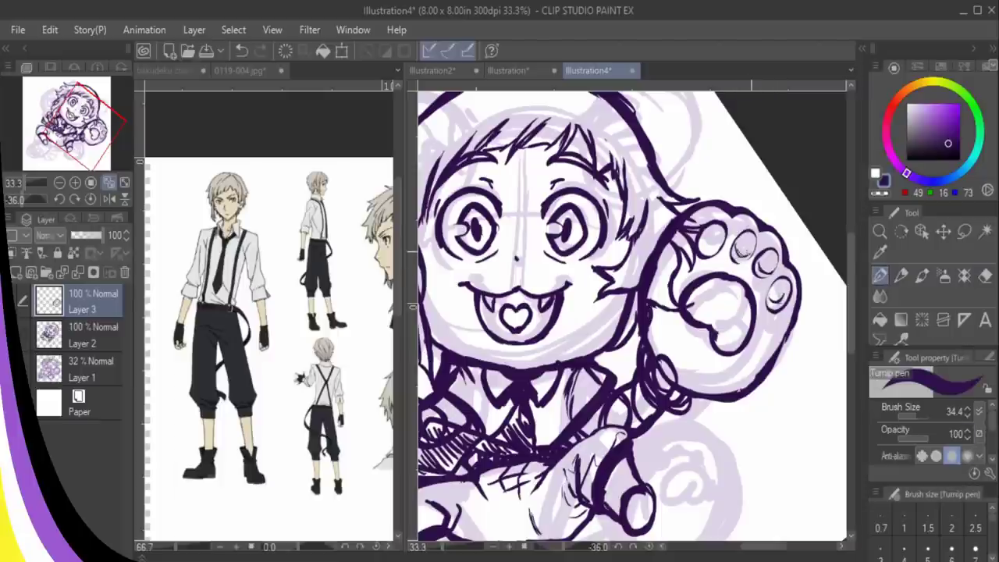
mouse_move(688, 298)
left_mouse_down()
mouse_move(713, 305)
mouse_move(710, 325)
mouse_move(714, 307)
mouse_move(721, 327)
mouse_move(742, 314)
mouse_move(729, 348)
left_mouse_up()
left_click_drag(703, 309, 722, 296)
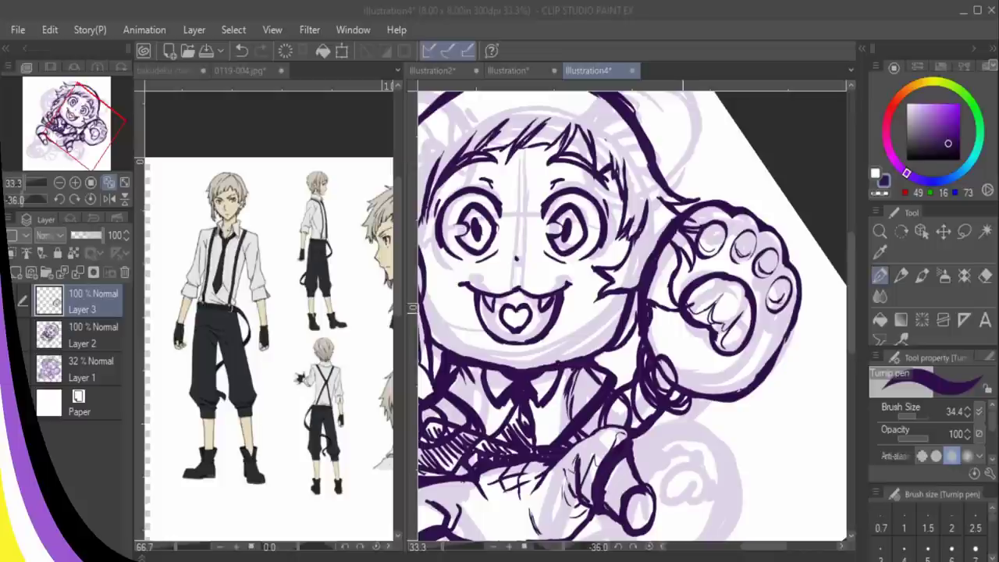
- Lasso the raised paw, scale it down slightly, reposition it on the wrist, and clear the selection
left_click(965, 231)
left_click_drag(733, 190, 640, 270)
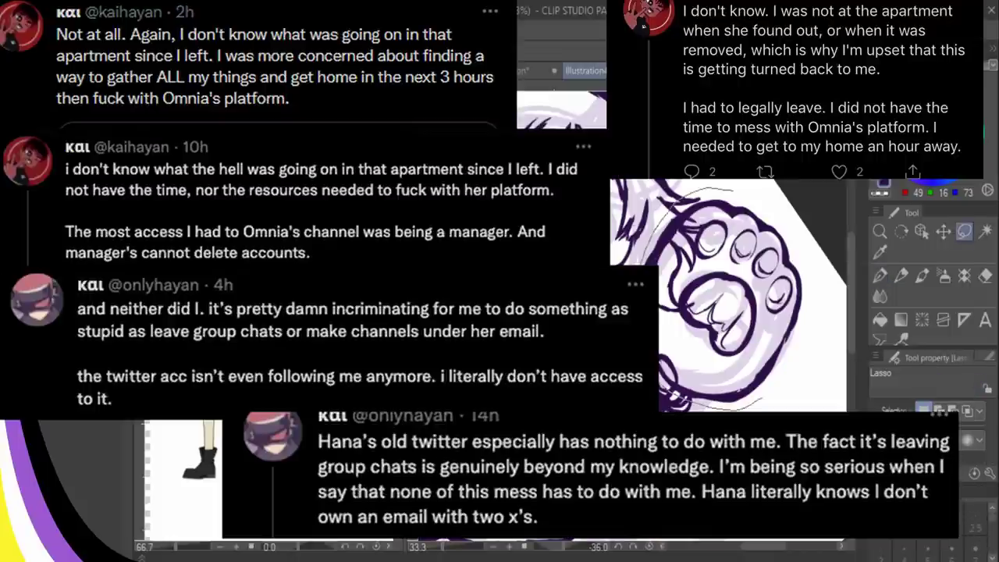
mouse_move(762, 398)
left_mouse_down()
mouse_move(819, 254)
mouse_move(794, 241)
mouse_move(776, 256)
left_mouse_up()
key("ctrl+t")
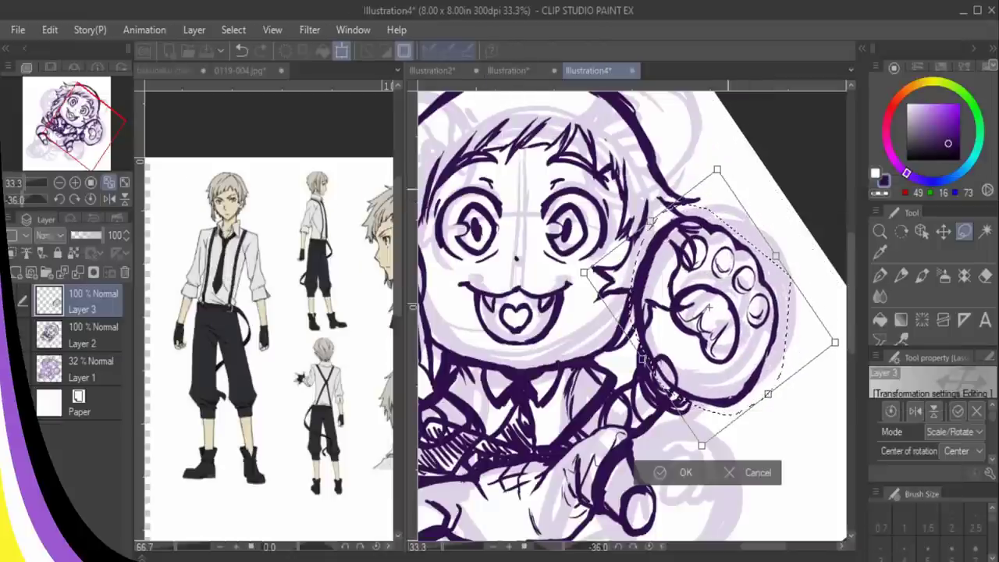
left_click_drag(717, 170, 736, 187)
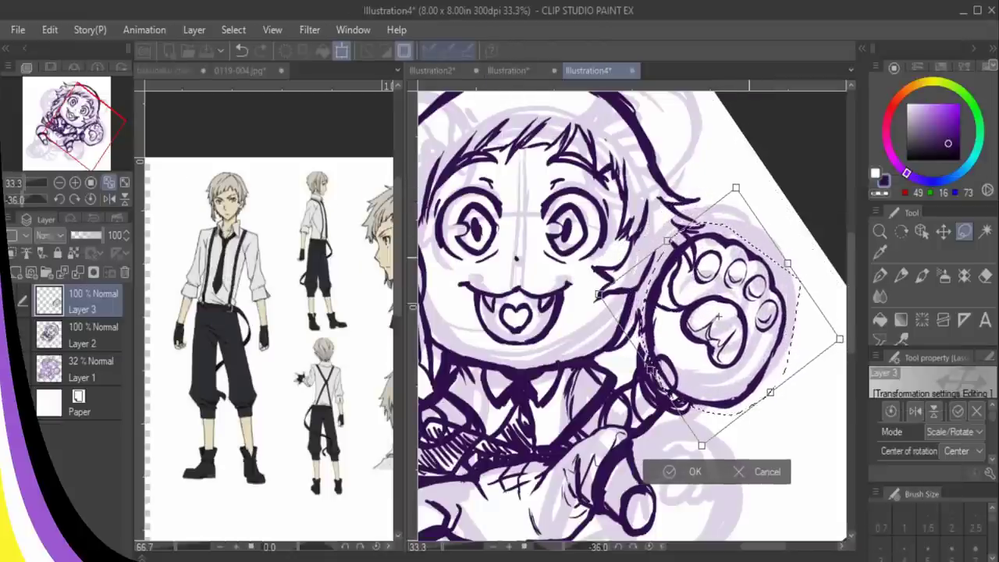
left_click_drag(749, 257, 740, 256)
key("Return")
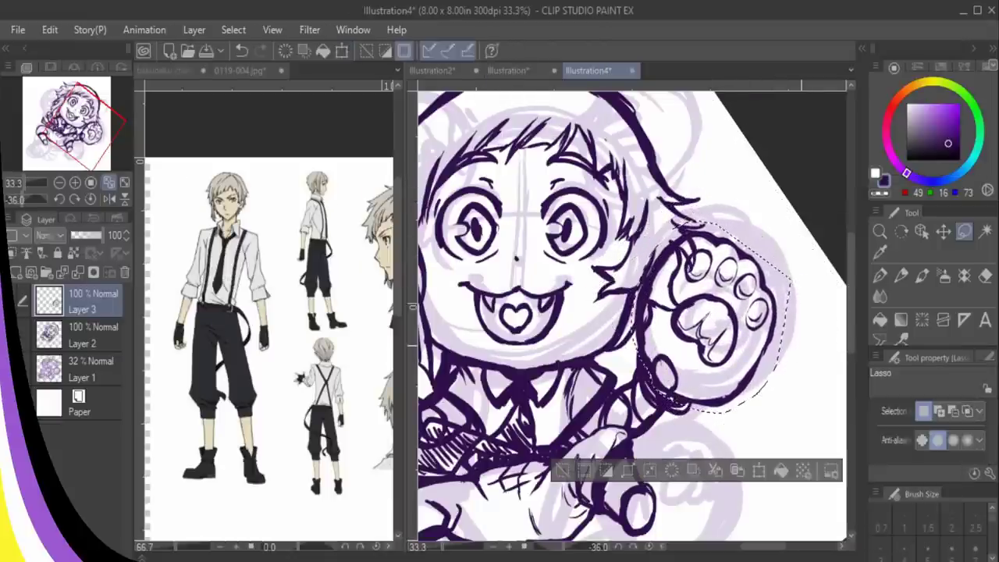
key("ctrl+d")
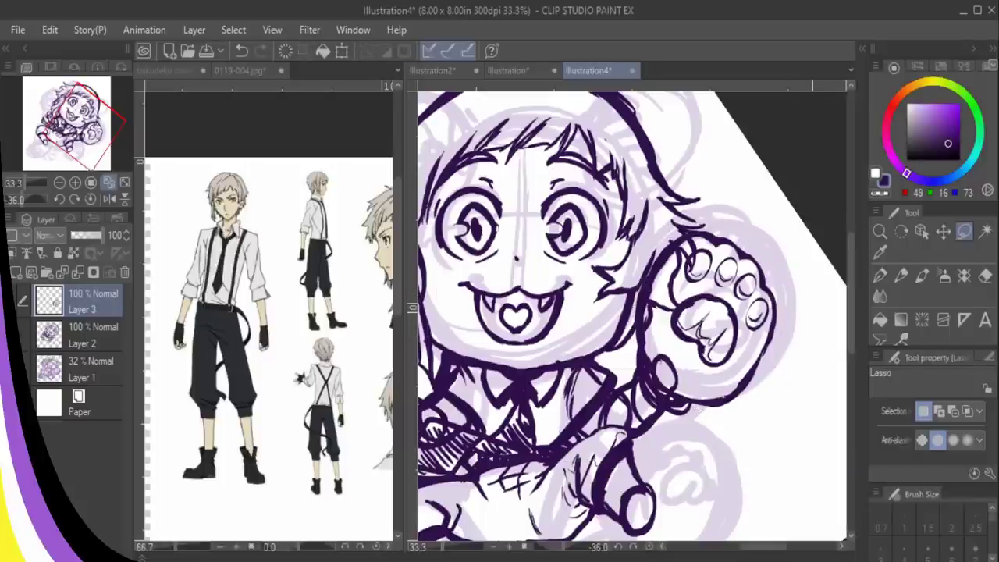
- Restore the paw selection and try flipping the raised paw horizontally and rotating it to fit the wrist
key("ctrl+z")
key("ctrl+t")
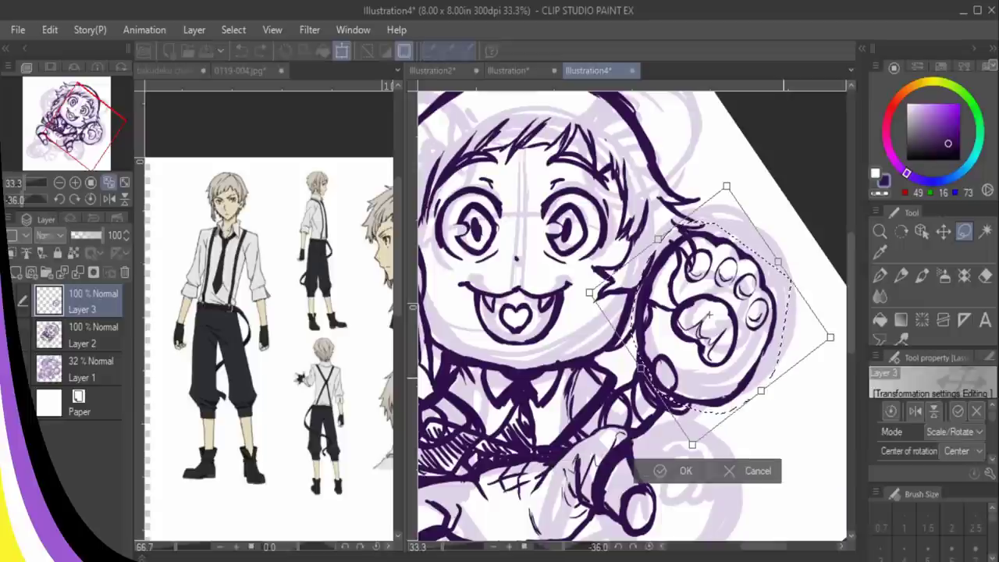
left_click(915, 411)
left_click_drag(812, 265, 707, 387)
left_click_drag(724, 360, 735, 345)
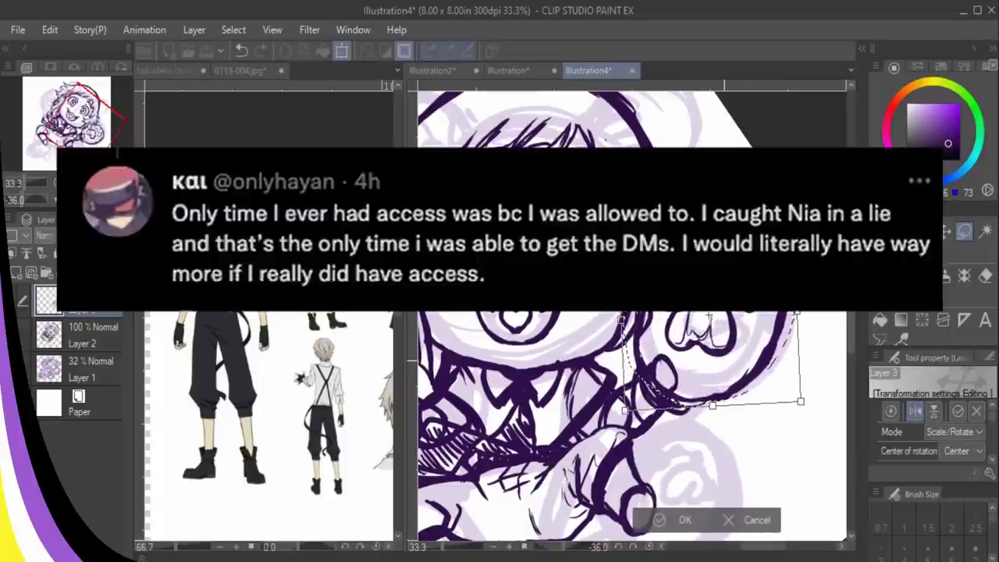
key("Return")
key("ctrl+d")
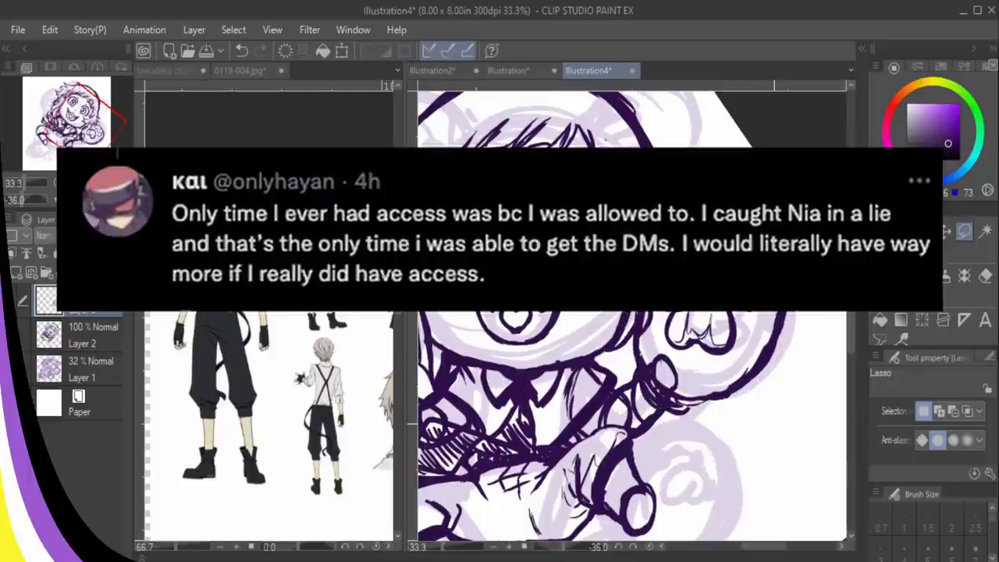
- Check the transformed paw against the whole figure, undo its flip and scaling, and clear the selection
left_click(109, 183)
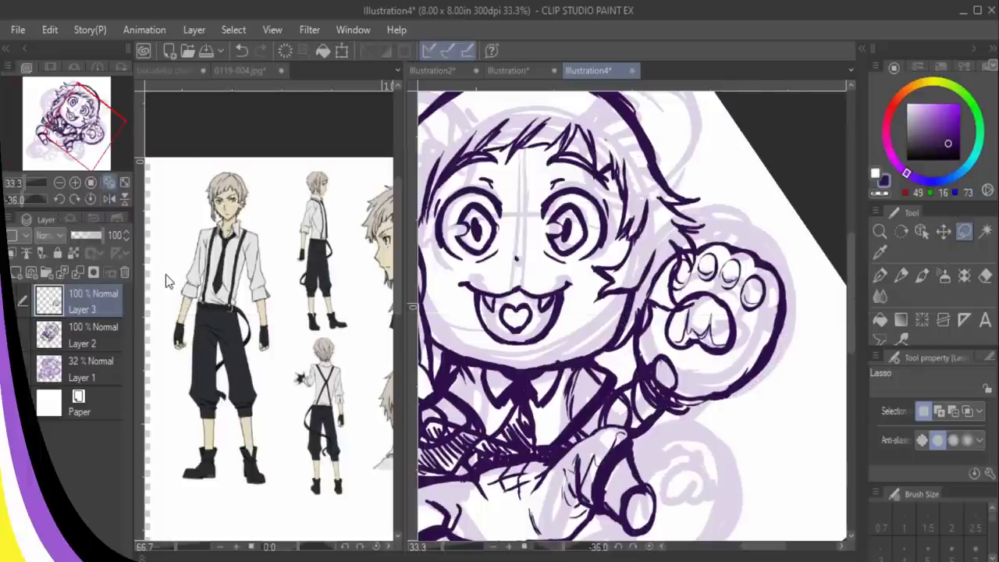
left_click(110, 182)
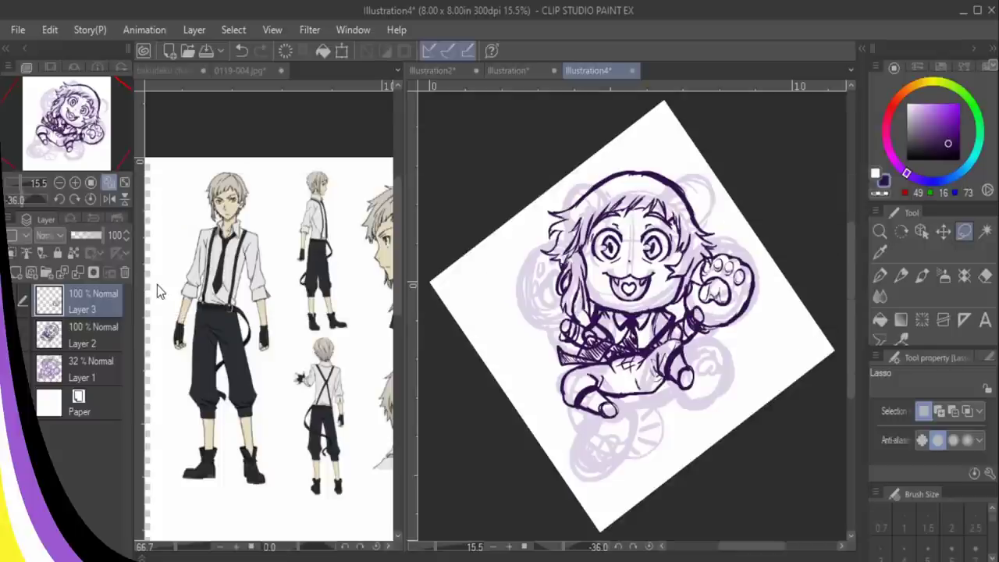
left_click(242, 51)
left_click(242, 52)
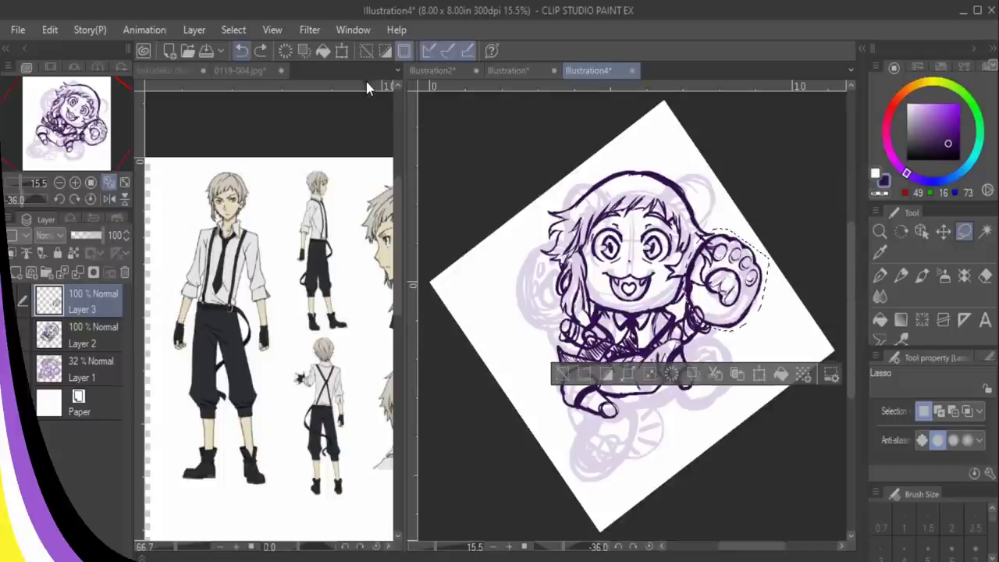
left_click(742, 176)
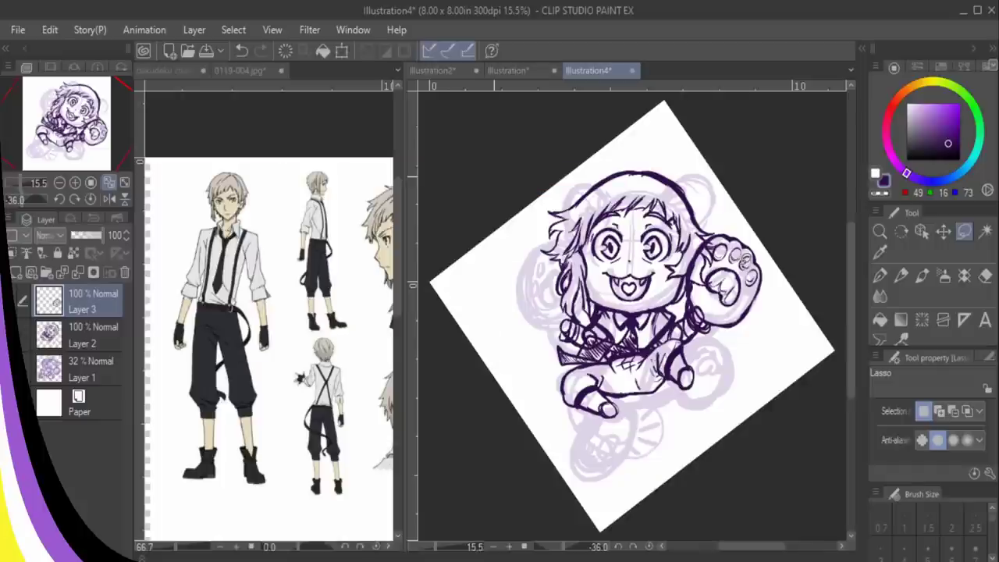
- Ink the tall oval outline of the left paw above the left wrist, using the Turnip pen
left_click(75, 183)
left_click(75, 183)
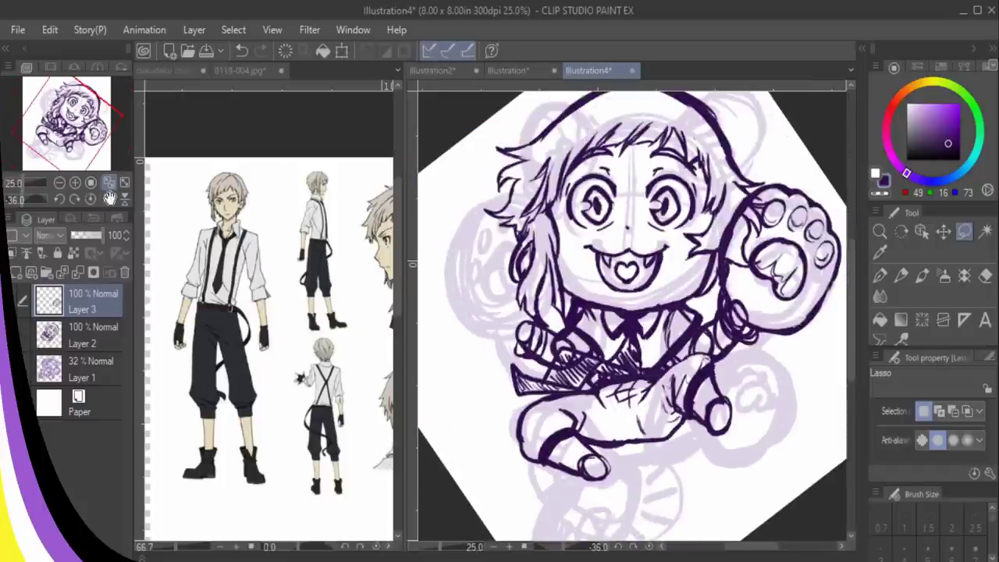
left_click(881, 276)
mouse_move(524, 238)
left_mouse_down()
mouse_move(542, 311)
mouse_move(516, 344)
left_mouse_up()
left_click_drag(480, 262, 521, 344)
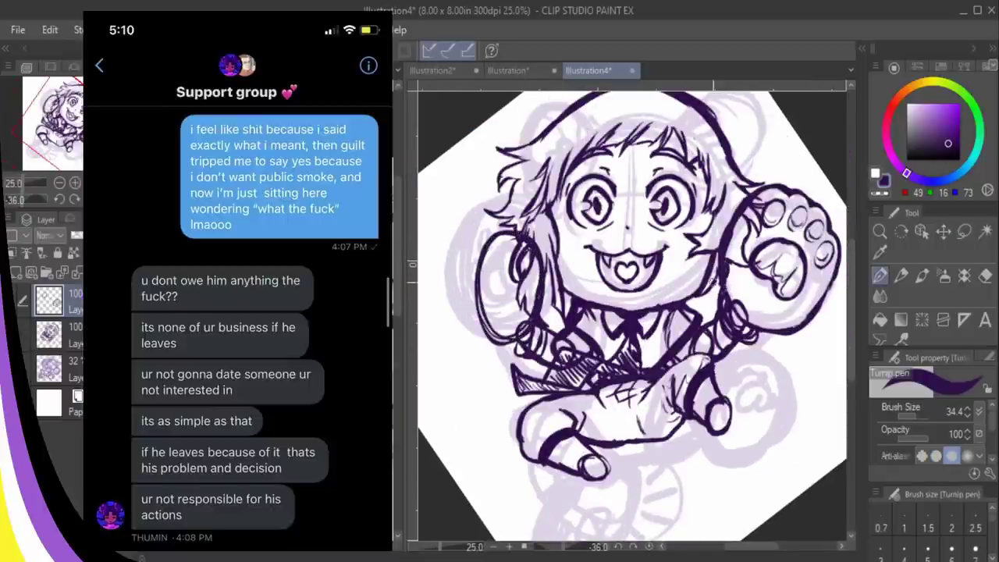
- Ink the elongated oval outlines of both feet from the ankles and start the sole pad on the right foot
scroll(632, 316, "down", 3)
mouse_move(583, 403)
left_mouse_down()
mouse_move(609, 397)
mouse_move(568, 476)
left_mouse_up()
mouse_move(711, 319)
left_mouse_down()
mouse_move(788, 319)
mouse_move(770, 370)
left_mouse_up()
left_click_drag(714, 336, 731, 363)
mouse_move(782, 318)
left_mouse_down()
mouse_move(751, 375)
mouse_move(750, 338)
left_mouse_up()
- Ink the oval sole pads and small toe pads on both feet
mouse_move(574, 462)
left_mouse_down()
mouse_move(575, 482)
mouse_move(583, 474)
left_mouse_up()
left_click_drag(592, 456, 598, 470)
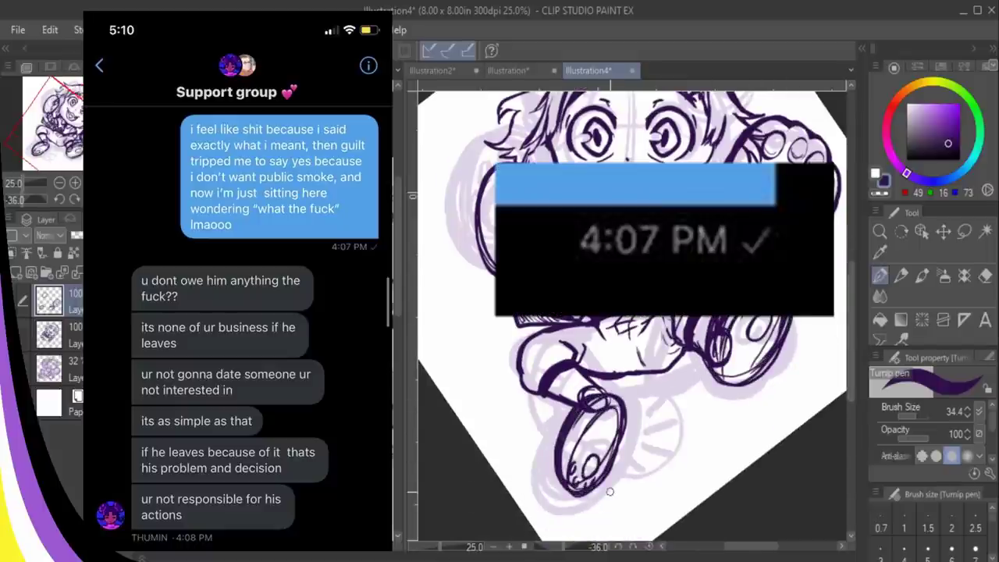
left_click_drag(624, 374, 624, 444)
key("m")
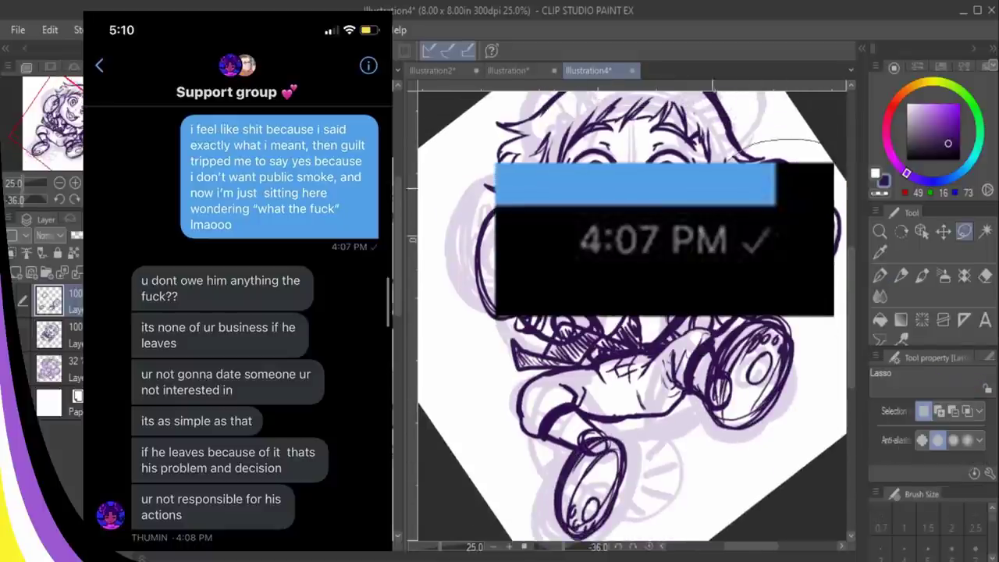
- Delete the lassoed linework beside the right ankle and ink the inner edge of the raised right paw with the Turnip pen
left_click_drag(687, 374, 653, 351)
key("Delete")
mouse_move(709, 319)
left_mouse_down()
mouse_move(719, 326)
mouse_move(680, 270)
left_mouse_up()
key("ctrl+d")
key("p")
left_click_drag(701, 197, 722, 300)
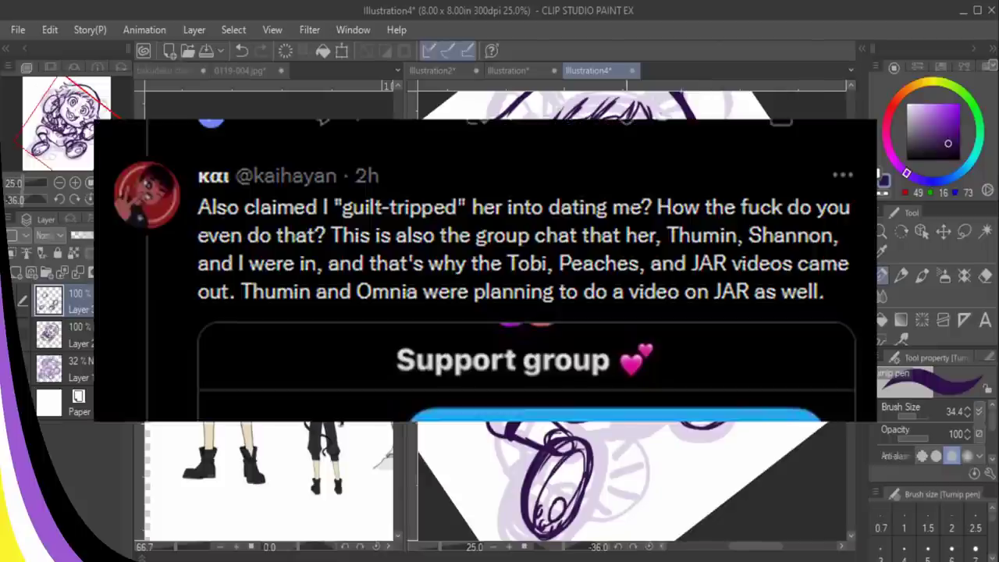
mouse_move(588, 442)
left_mouse_down()
mouse_move(623, 470)
mouse_move(497, 516)
mouse_move(516, 451)
mouse_move(523, 538)
mouse_move(508, 469)
mouse_move(596, 425)
mouse_move(618, 425)
left_mouse_up()
left_click_drag(643, 484, 700, 491)
key("ctrl+z")
key("ctrl+z")
key("ctrl+z")
key("ctrl+z")
key("ctrl+z")
key("ctrl+z")
key("ctrl+z")
key("ctrl+z")
key("ctrl+z")
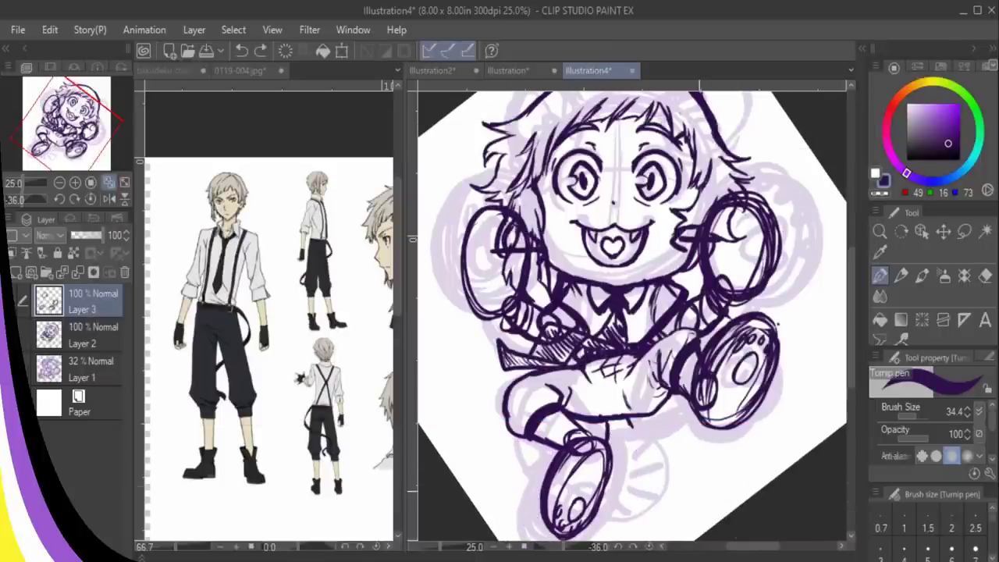
- Ink the thick curled tail with its rounded tip and cross stripes beneath the legs
mouse_move(629, 415)
left_mouse_down()
mouse_move(632, 464)
mouse_move(704, 468)
mouse_move(722, 411)
mouse_move(755, 411)
mouse_move(624, 499)
mouse_move(746, 492)
mouse_move(728, 454)
mouse_move(669, 483)
mouse_move(618, 400)
left_mouse_up()
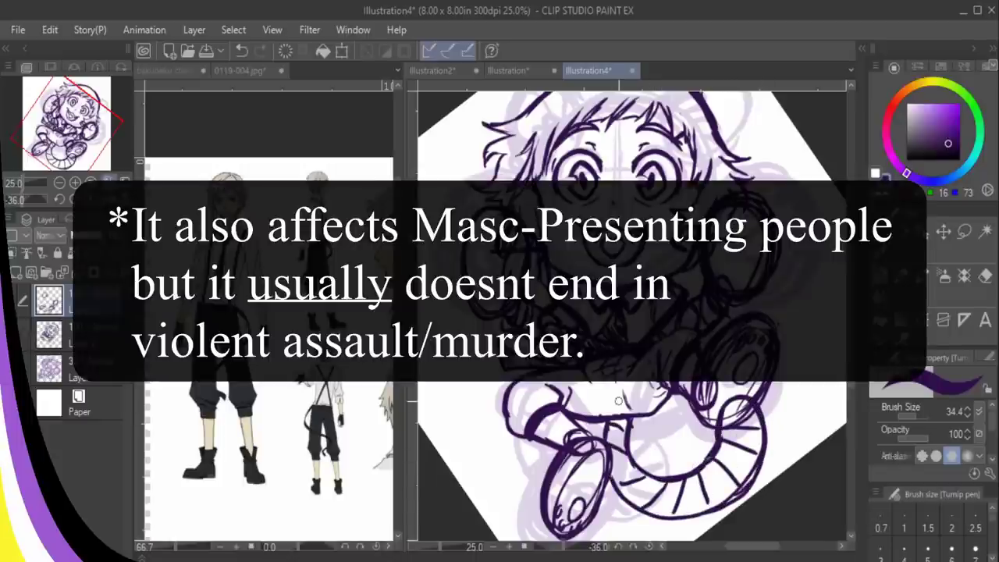
- Bring up the white tiger reference and ink the character's rounded right ear with inner fur strokes
left_click_drag(852, 320, 852, 281)
left_click(241, 72)
left_click(92, 94)
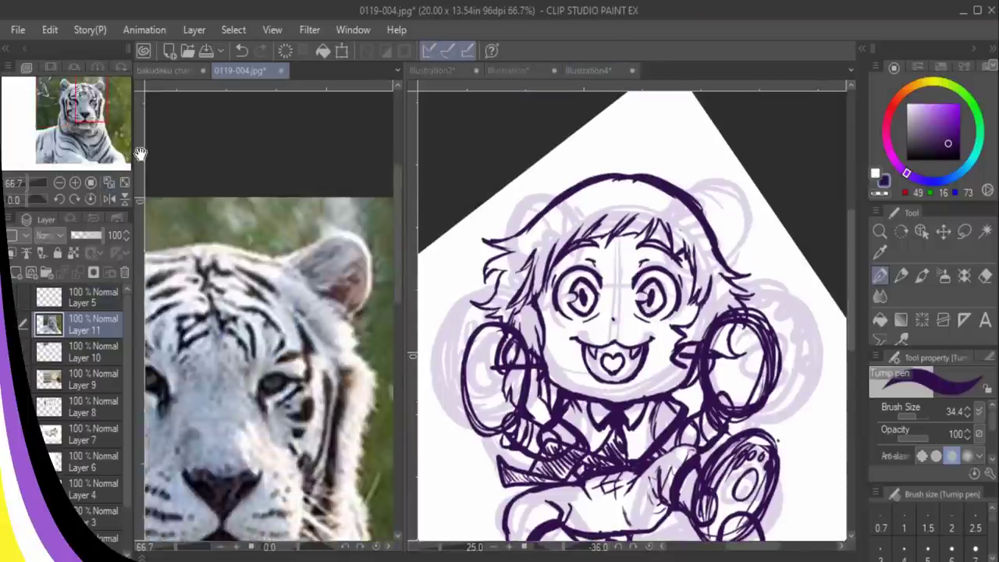
left_click(665, 202)
mouse_move(665, 201)
left_mouse_down()
mouse_move(684, 178)
mouse_move(729, 167)
mouse_move(726, 240)
mouse_move(718, 247)
mouse_move(685, 208)
mouse_move(704, 228)
left_mouse_up()
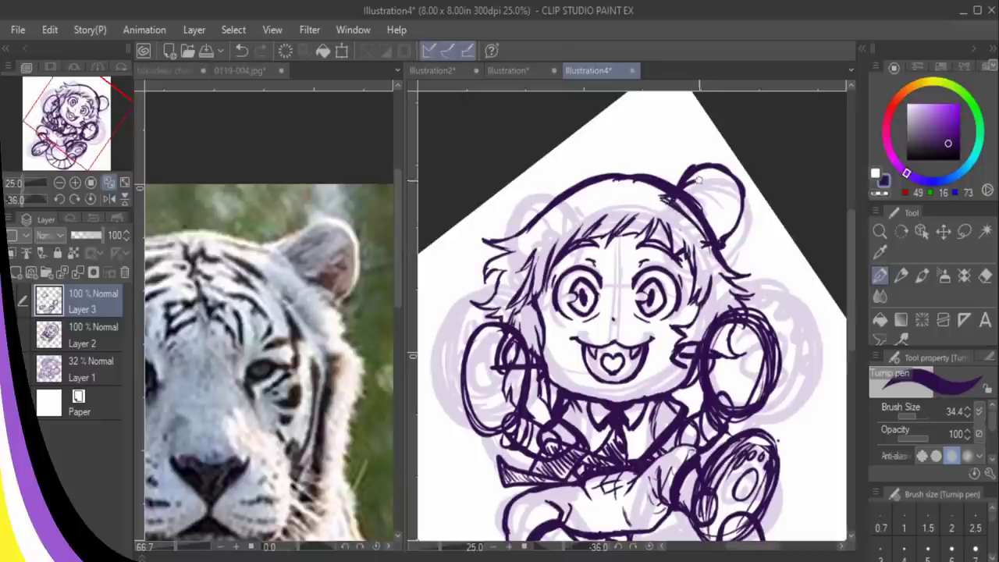
mouse_move(700, 180)
left_mouse_down()
mouse_move(717, 228)
mouse_move(706, 213)
left_mouse_up()
left_click_drag(709, 180, 733, 200)
- Ink the rounded left ear with inner fur strokes and erase stray lines around it
left_click_drag(551, 174, 569, 189)
mouse_move(551, 173)
left_mouse_down()
mouse_move(506, 208)
mouse_move(519, 231)
left_mouse_up()
mouse_move(543, 173)
left_mouse_down()
mouse_move(508, 211)
mouse_move(515, 234)
left_mouse_up()
mouse_move(546, 191)
left_mouse_down()
mouse_move(563, 224)
mouse_move(531, 238)
left_mouse_up()
key("e")
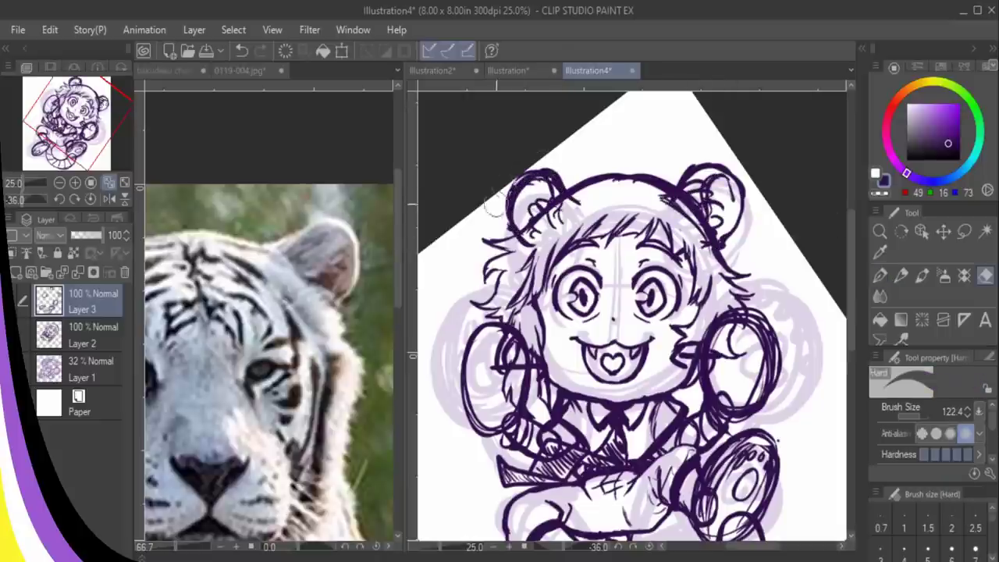
left_click_drag(496, 205, 498, 235)
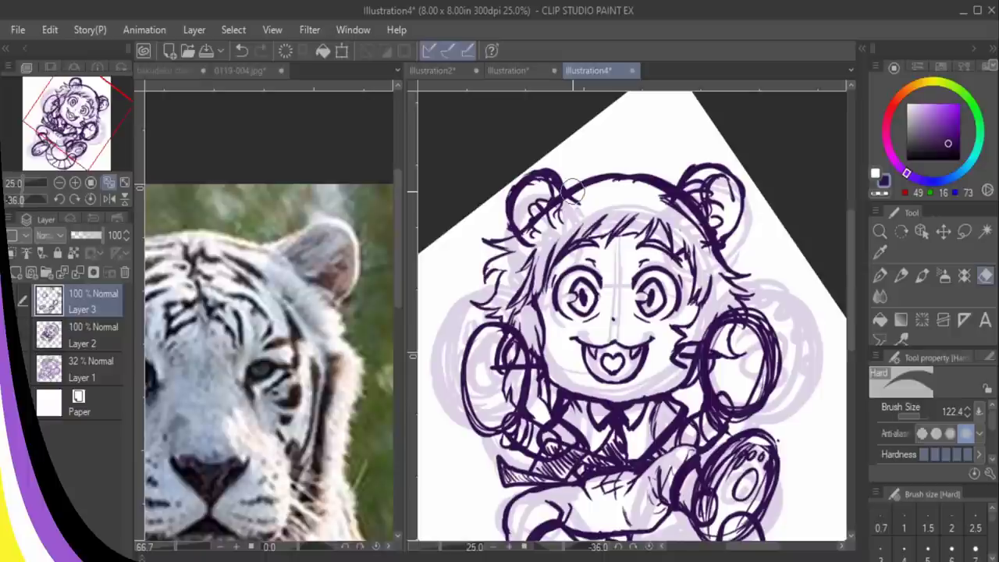
- Hide the Layer 1 rough sketch and add a new layer above Layer 3
left_click(8, 370)
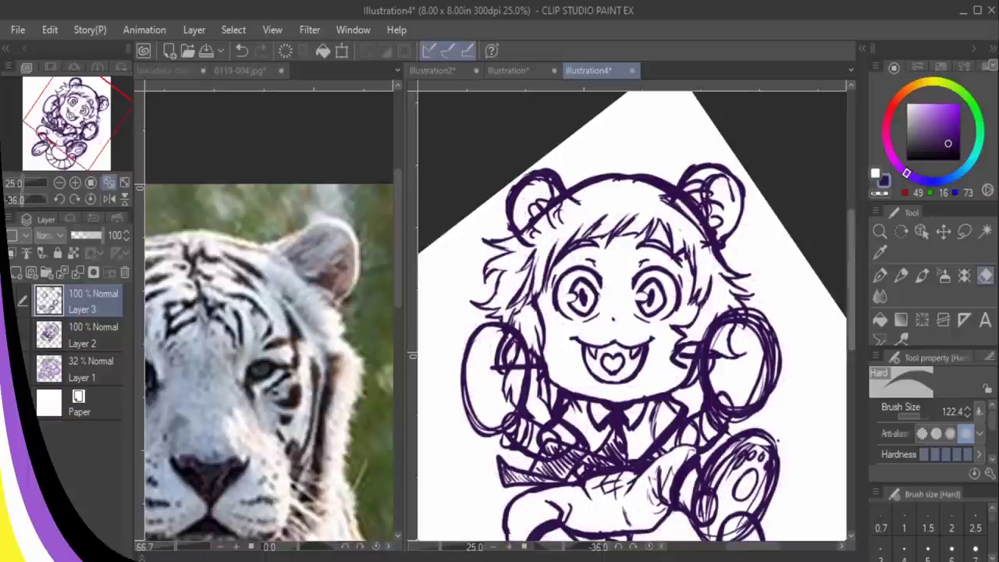
left_click_drag(851, 279, 851, 309)
left_click(16, 272)
- Set the opacity of Layer 3 to 49% and of Layer 2 to 37%
left_click(87, 335)
left_click(85, 235)
left_click(117, 364)
left_click(82, 235)
- Make the empty Layer 4 active for line art on the face, with the Turnip pen in dark green (RGB 6, 73, 30)
double_click(75, 183)
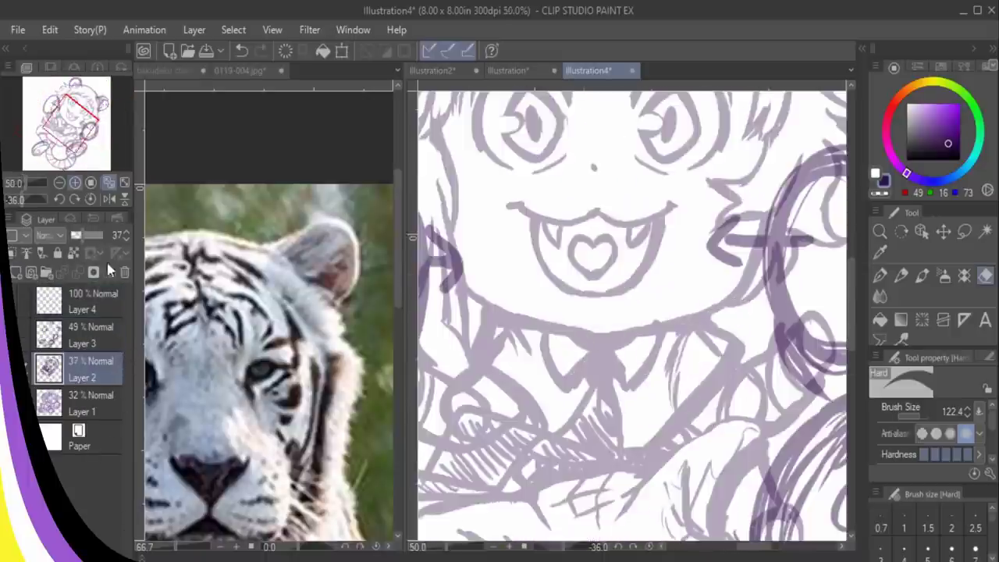
left_click(100, 301)
left_click(74, 108)
left_click(979, 123)
left_click(956, 143)
left_click(881, 275)
- Ink the right eye's upper lid, iris and pupil in green, with small dots and a short line along the lower lid
left_click_drag(748, 546, 754, 546)
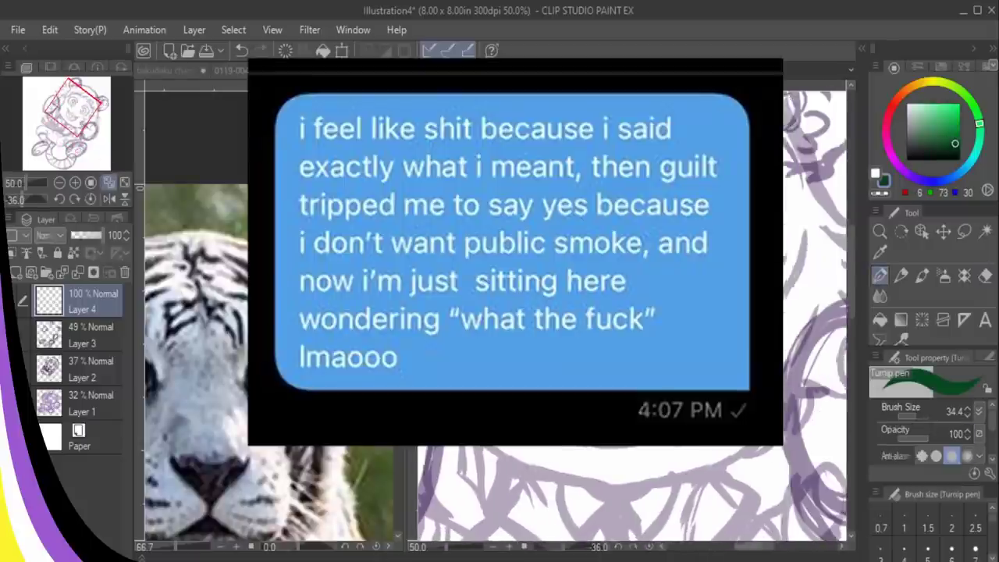
key("ctrl+z")
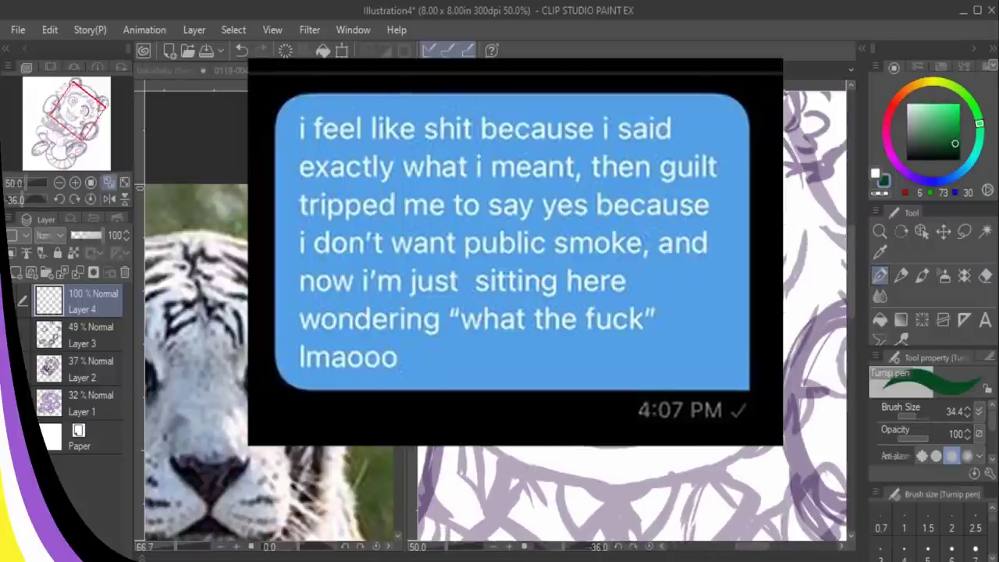
key("ctrl+z")
left_click_drag(667, 242, 698, 277)
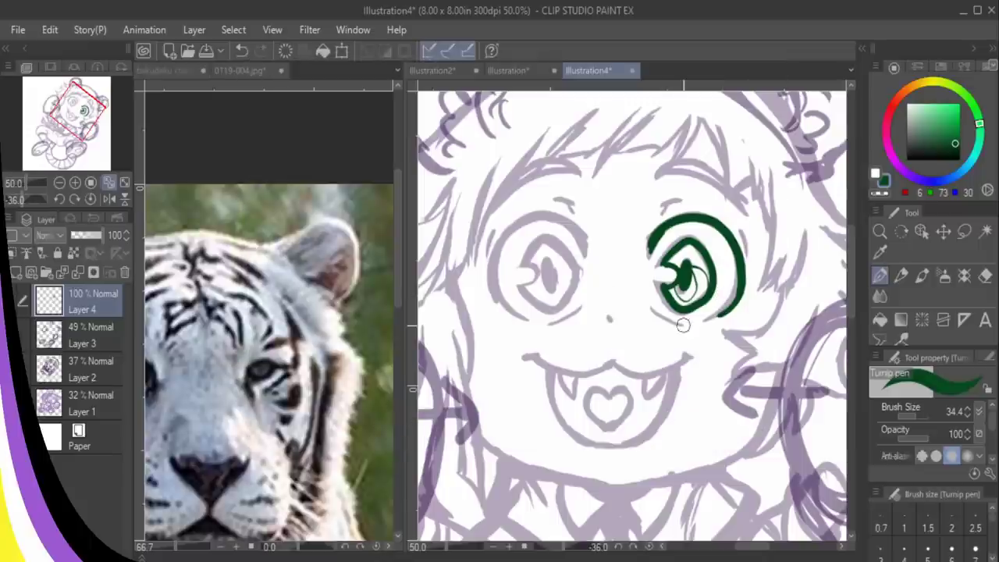
left_click(681, 327)
left_click(689, 325)
left_click(697, 325)
left_click(710, 322)
left_click_drag(662, 315, 652, 309)
- Ink the nose dot, the curved upper line of the cat-like mouth and its two small fangs
left_click(613, 324)
mouse_move(688, 356)
left_mouse_down()
mouse_move(617, 366)
mouse_move(531, 357)
left_mouse_up()
key("ctrl+z")
mouse_move(616, 366)
left_mouse_down()
mouse_move(532, 357)
mouse_move(582, 378)
left_mouse_up()
left_click_drag(651, 377, 671, 374)
key("ctrl+z")
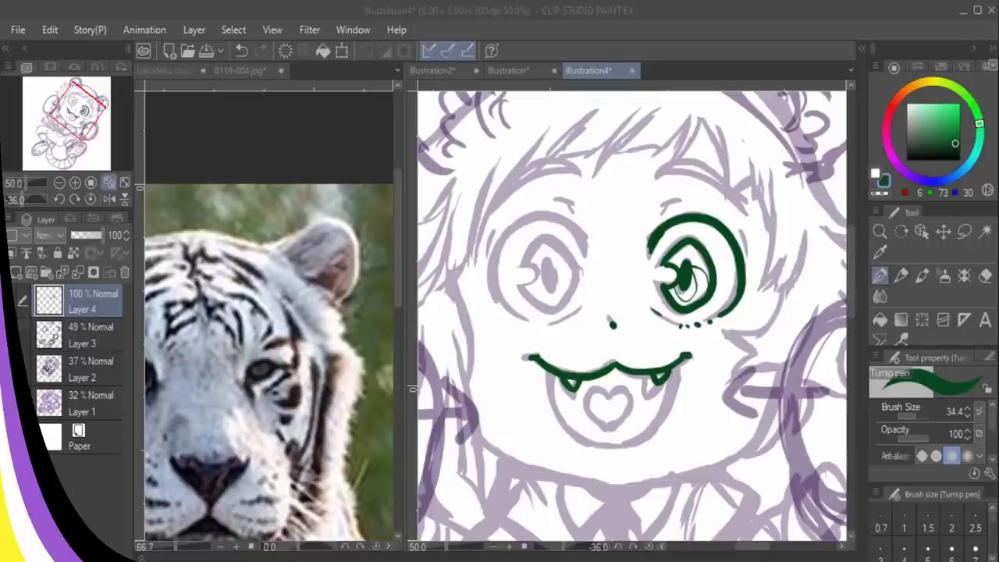
- Paste the copied image into the 0119-004.jpg reference canvas and return to the Illustration4 drawing
left_click(307, 149)
key("ctrl+v")
left_click(589, 70)
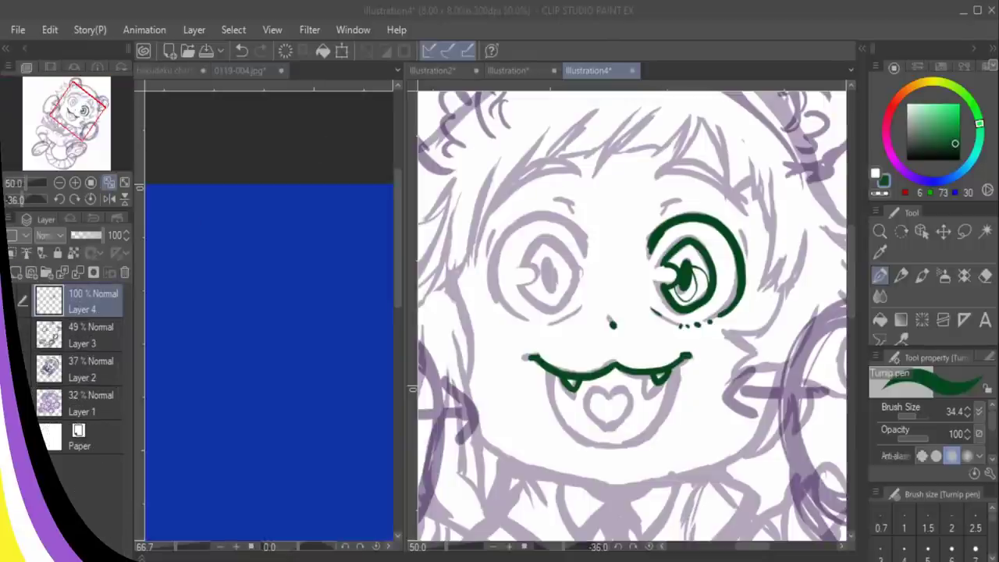
- Ink the short mark above the right eye's inner corner and a lash stroke at its outer edge
left_click_drag(851, 243, 851, 242)
left_click_drag(660, 219, 671, 208)
left_click_drag(735, 238, 739, 248)
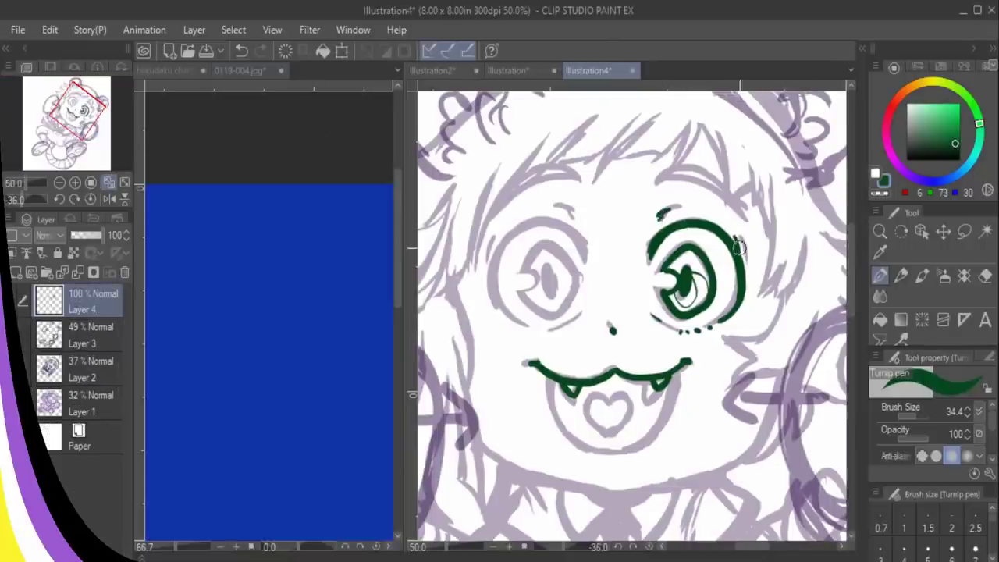
- Ink the eyebrow above the right-hand eye in dark green with the Turnip pen, redoing strokes until its tapered shape follows the sketch
mouse_move(655, 197)
left_mouse_down()
mouse_move(687, 185)
mouse_move(730, 197)
left_mouse_up()
key("e")
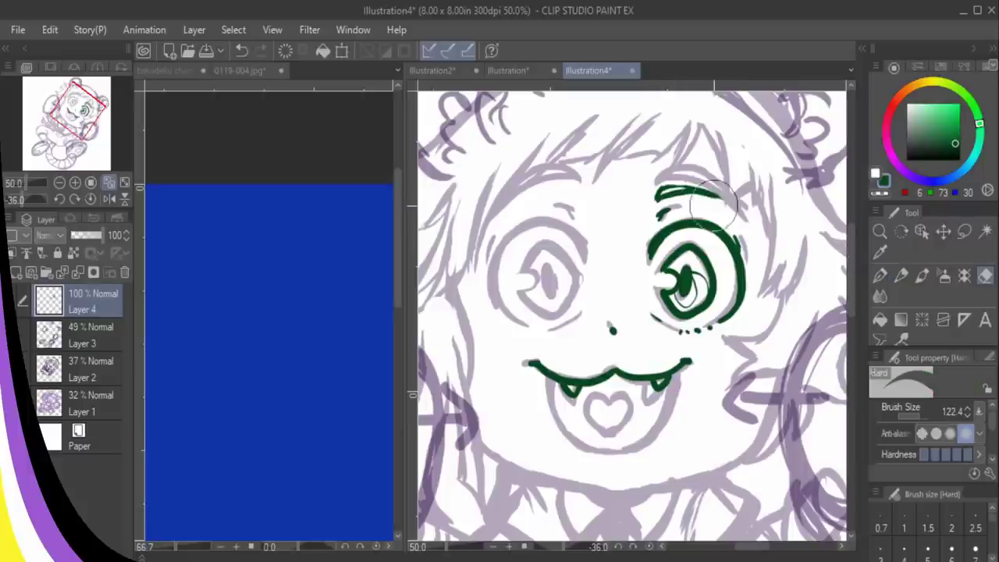
key("ctrl+z")
key("p")
left_click_drag(662, 185, 700, 186)
mouse_move(662, 196)
left_mouse_down()
mouse_move(725, 197)
mouse_move(712, 201)
mouse_move(737, 221)
left_mouse_up()
key("e")
key("ctrl+z")
key("ctrl+z")
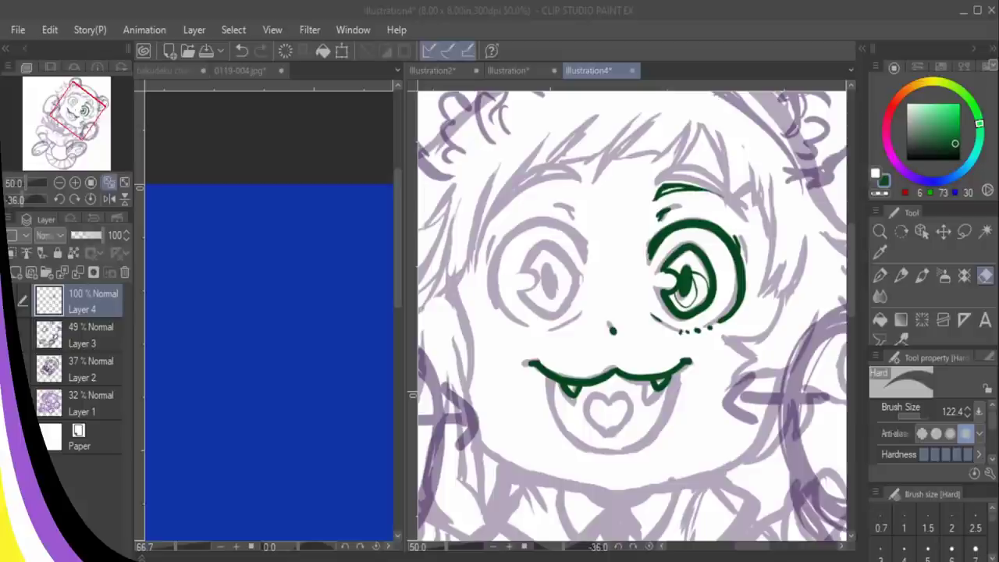
left_click(754, 260)
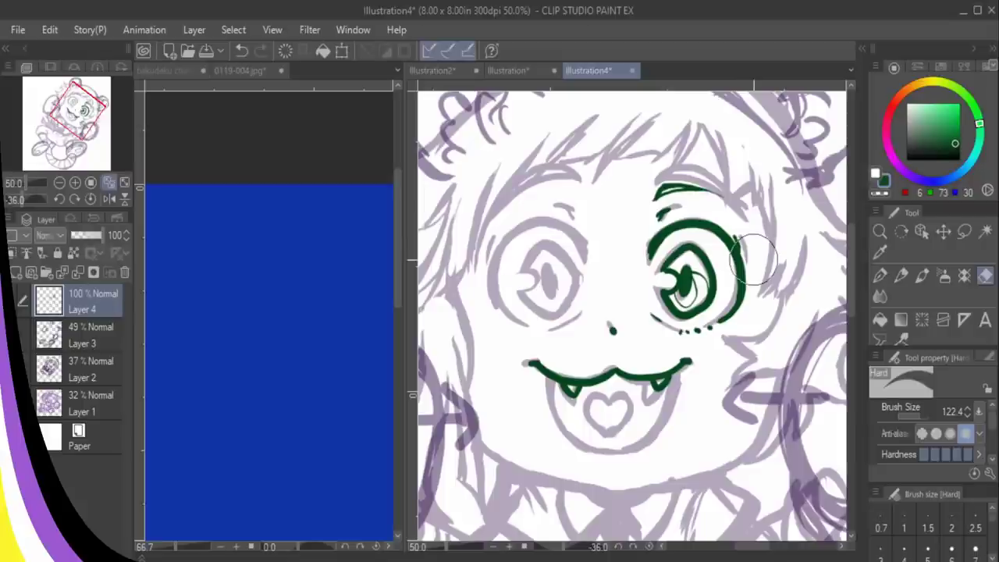
key("p")
left_click_drag(711, 190, 694, 188)
key("e")
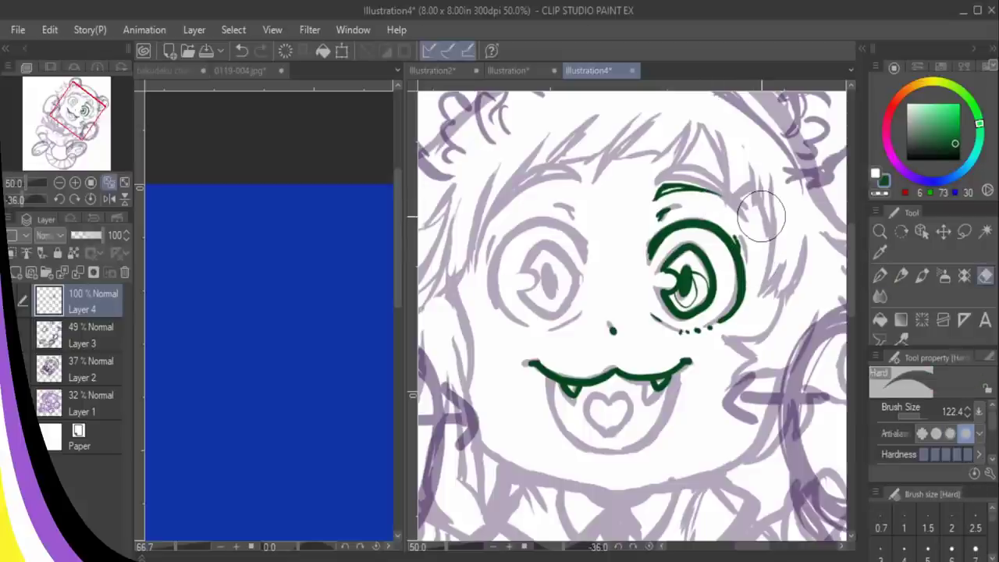
- Lasso the inked eye and eyebrow, copy and paste them, flip the copy horizontally and move it over the other eye's sketch
left_click(880, 275)
left_click(965, 232)
left_click_drag(741, 323, 768, 296)
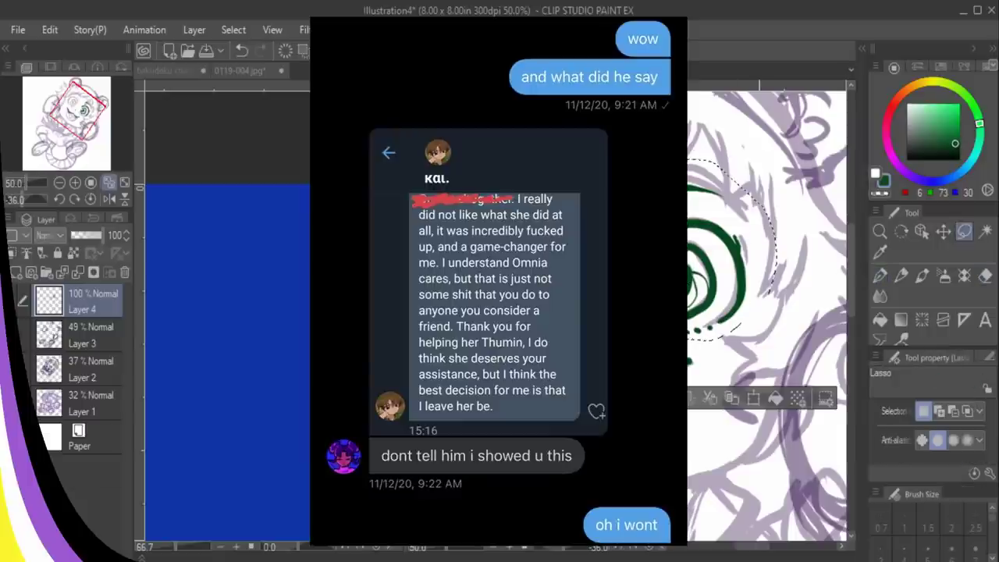
key("ctrl+c")
key("ctrl+v")
key("ctrl+t")
left_click(915, 411)
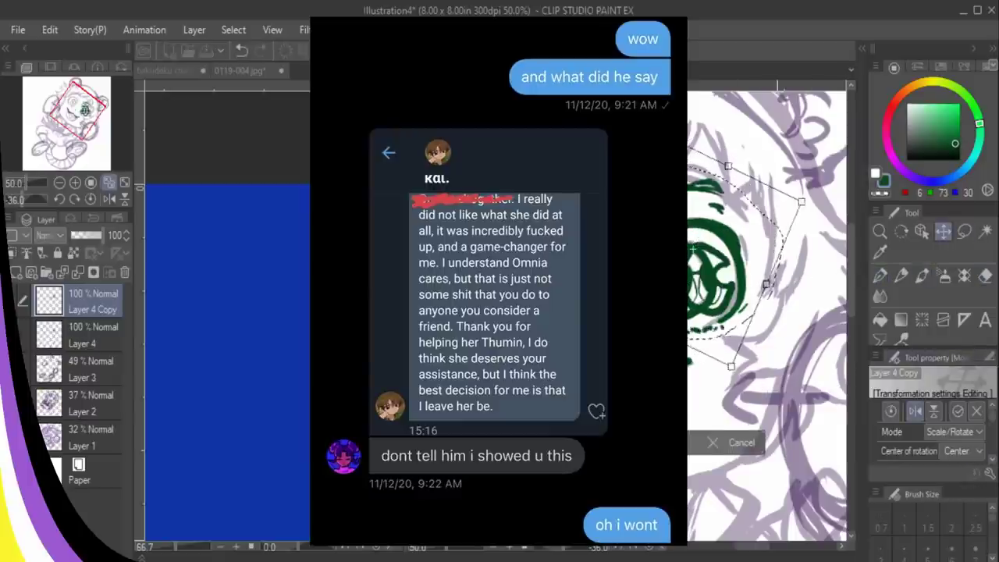
left_click_drag(702, 269, 548, 278)
key("Return")
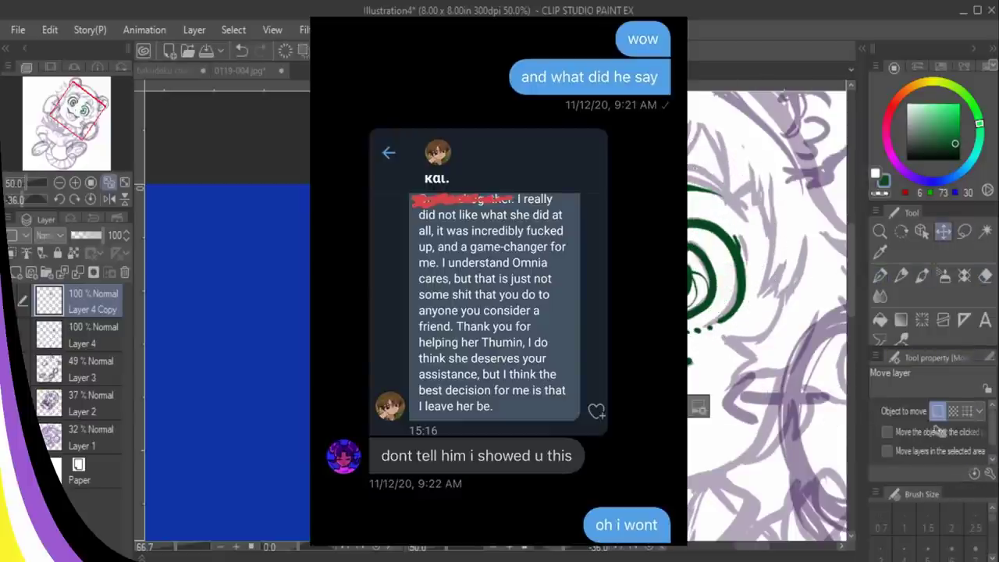
- Flip the copied eye's iris horizontally so its highlight faces the same way as the original, and adjust its transform
key("ctrl+t")
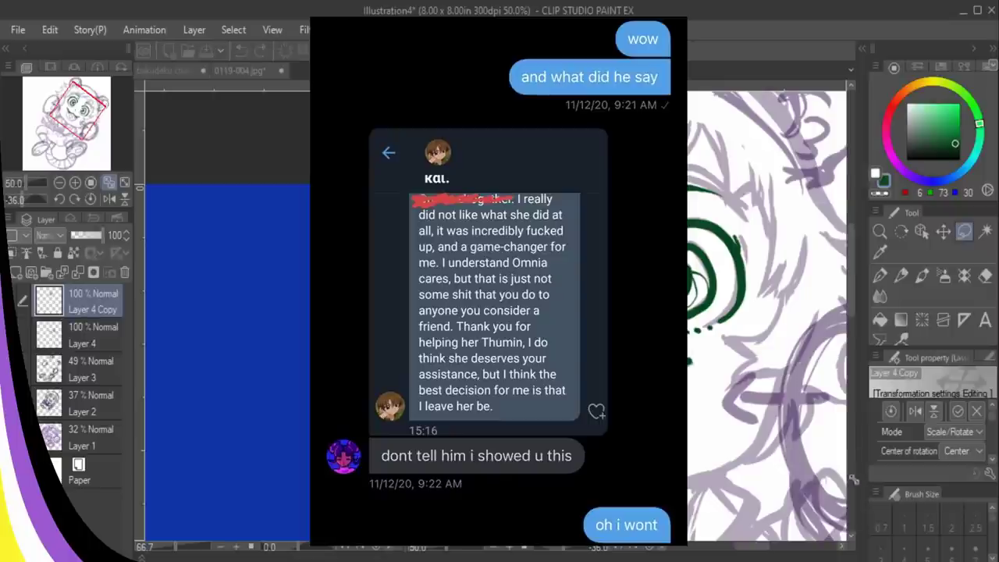
left_click(915, 411)
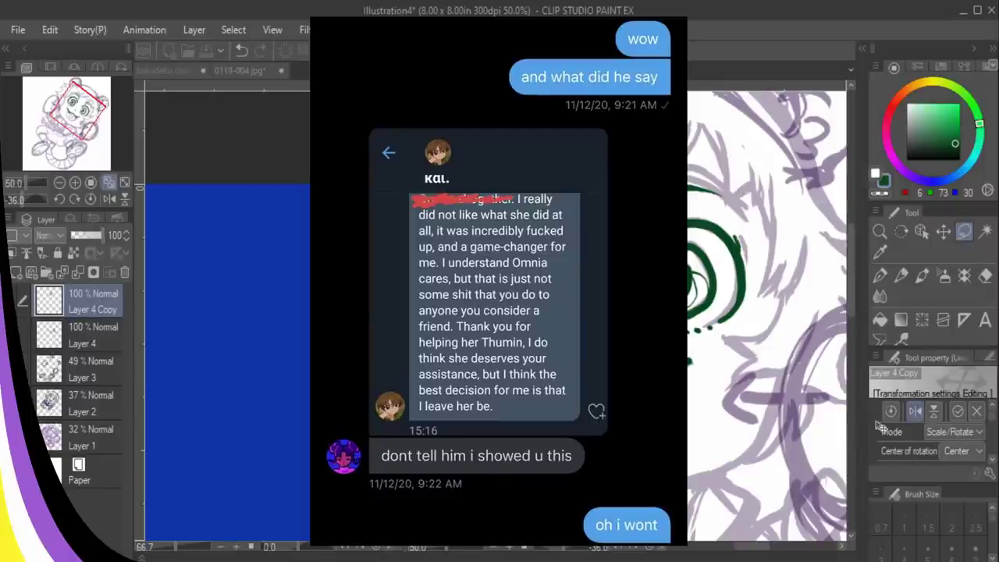
key("Return")
key("m")
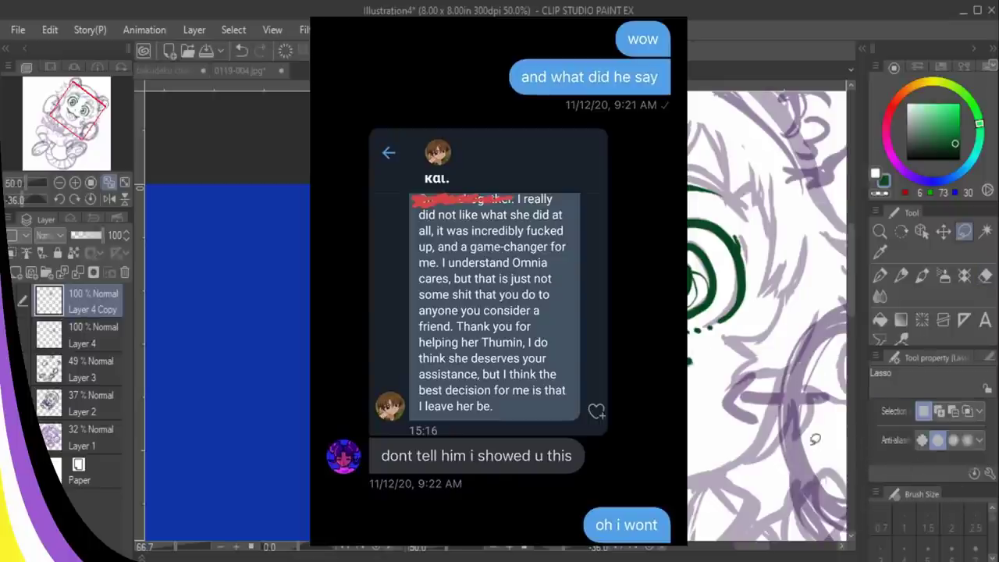
key("ctrl+t")
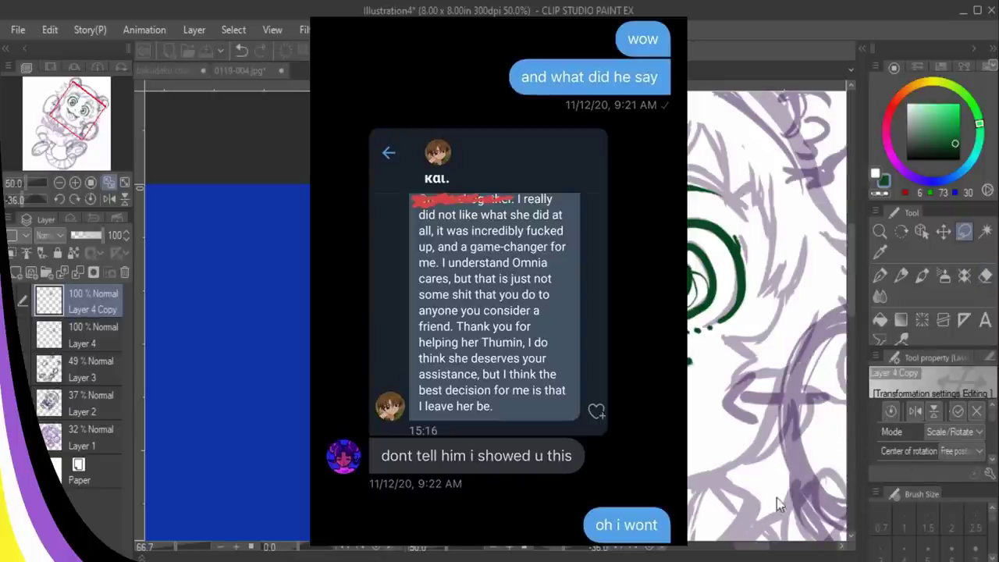
key("Return")
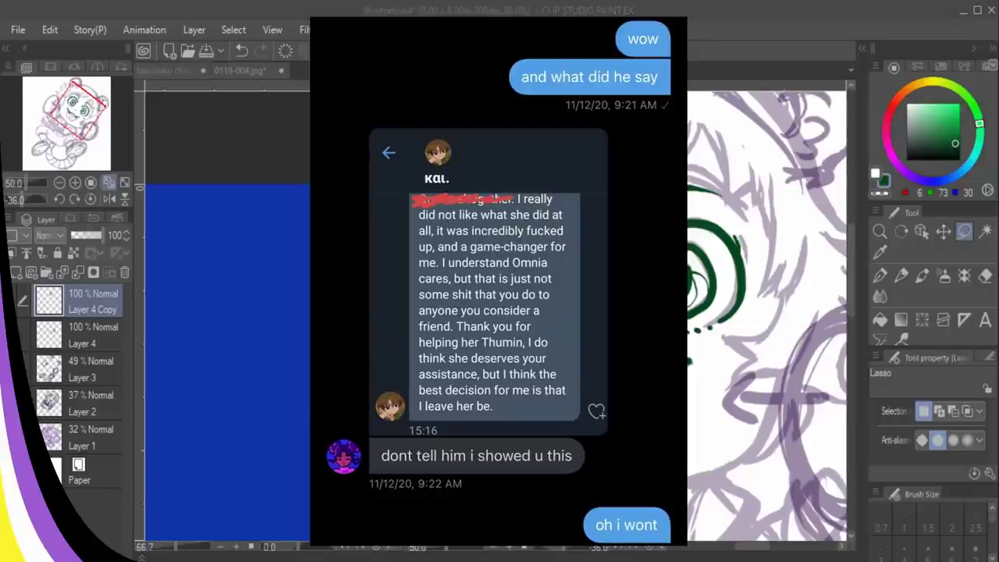
- Switch to the 0119-004.jpg reference document and bring the yellow macaron photo into view
left_click(359, 234)
left_click(25, 106)
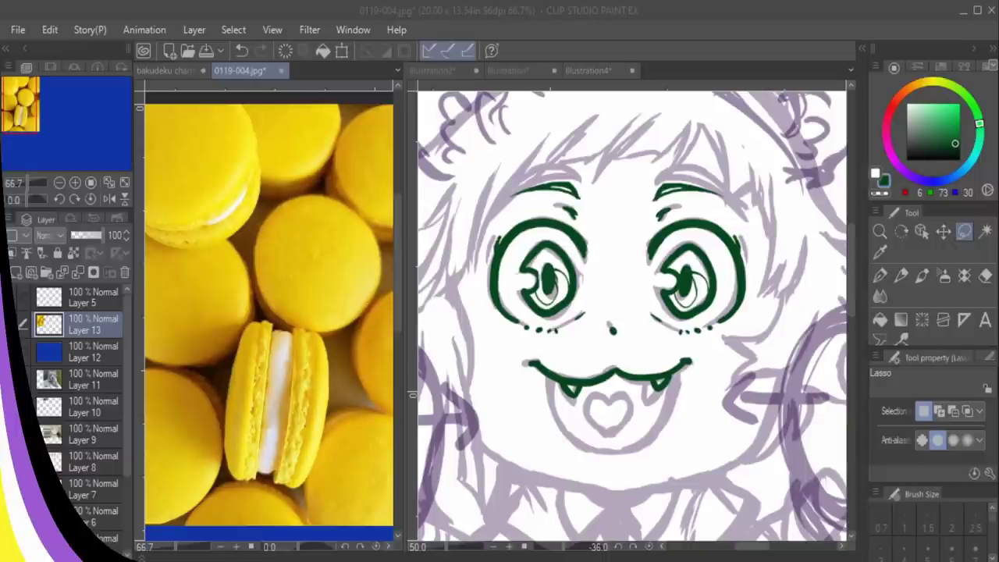
- Merge Layer 4 Copy into Layer 4 in Illustration4, then reposition the lassoed right half of the mouth to even out the smile
left_click(881, 276)
left_click_drag(852, 270, 851, 264)
left_click(964, 231)
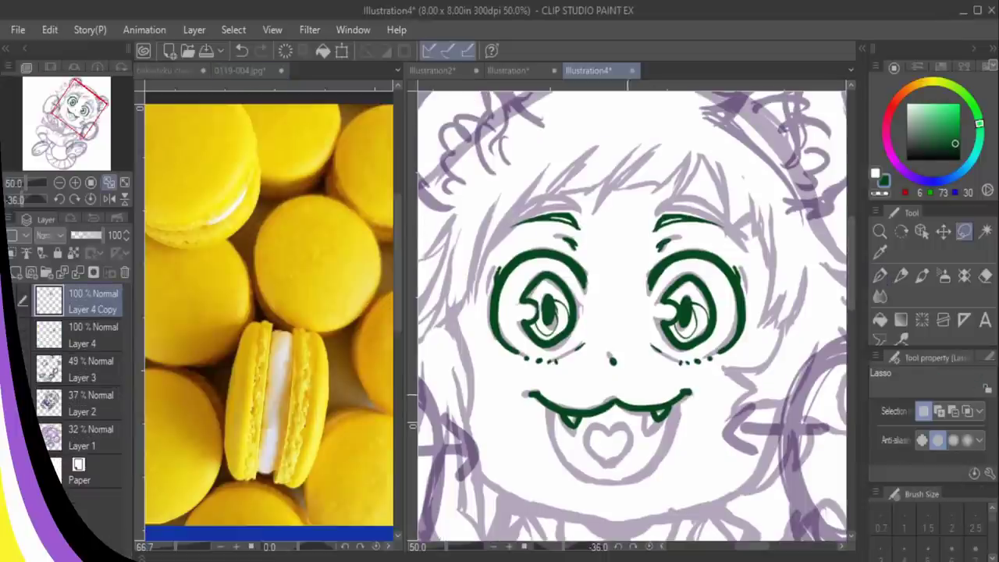
left_click_drag(705, 382, 624, 390)
key("ctrl+e")
key("ctrl+t")
left_click_drag(732, 407, 735, 419)
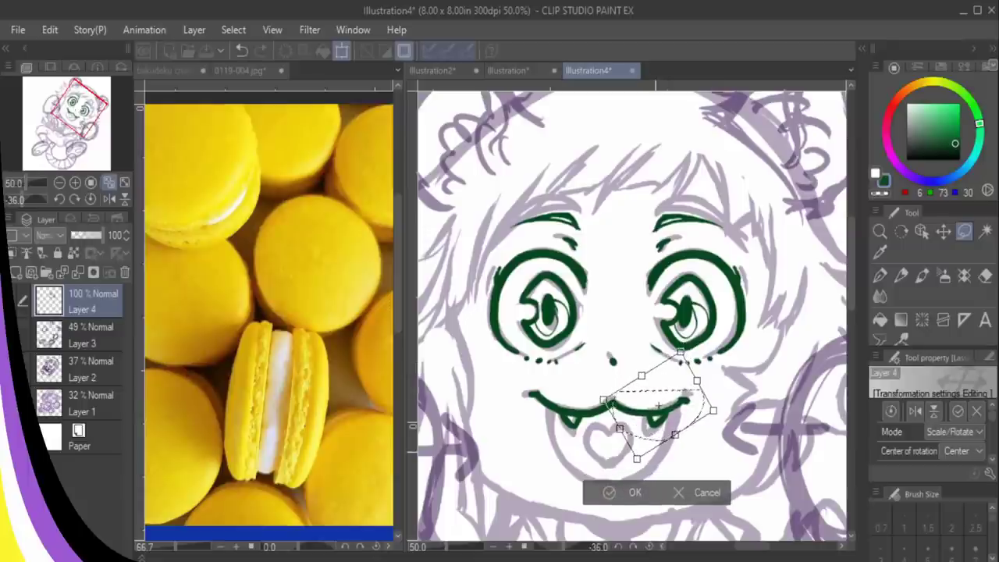
key("Return")
key("ctrl+d")
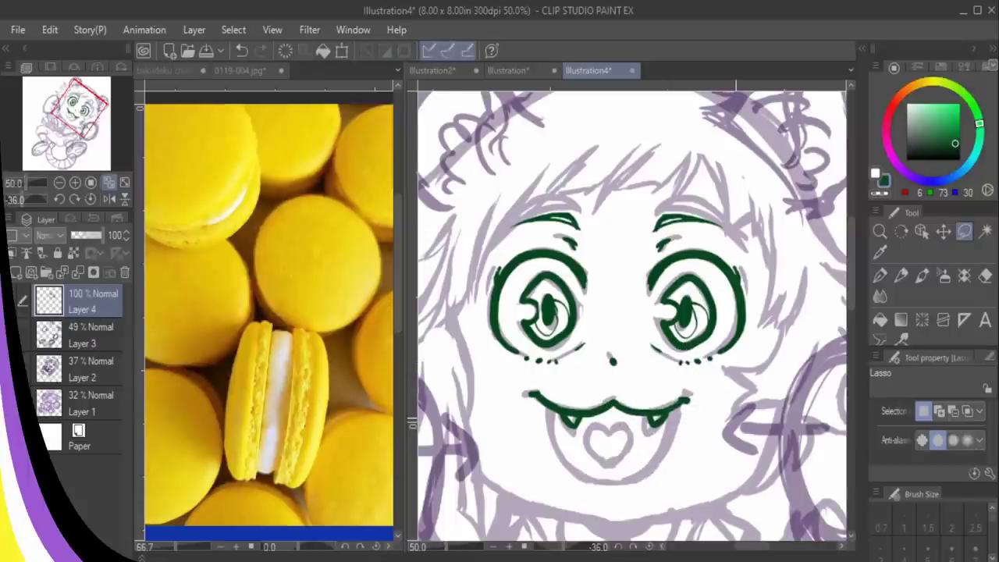
- Ink a large tilted oval over the sketch beside the character's right-hand cheek
left_click_drag(852, 265, 852, 273)
left_click_drag(753, 547, 759, 546)
key("ctrl+d")
mouse_move(668, 339)
left_mouse_down()
mouse_move(636, 392)
mouse_move(645, 443)
mouse_move(726, 343)
mouse_move(768, 378)
mouse_move(785, 468)
left_mouse_up()
left_click(881, 275)
mouse_move(648, 404)
left_mouse_down()
mouse_move(648, 302)
mouse_move(761, 425)
mouse_move(691, 239)
mouse_move(655, 251)
left_mouse_up()
key("e")
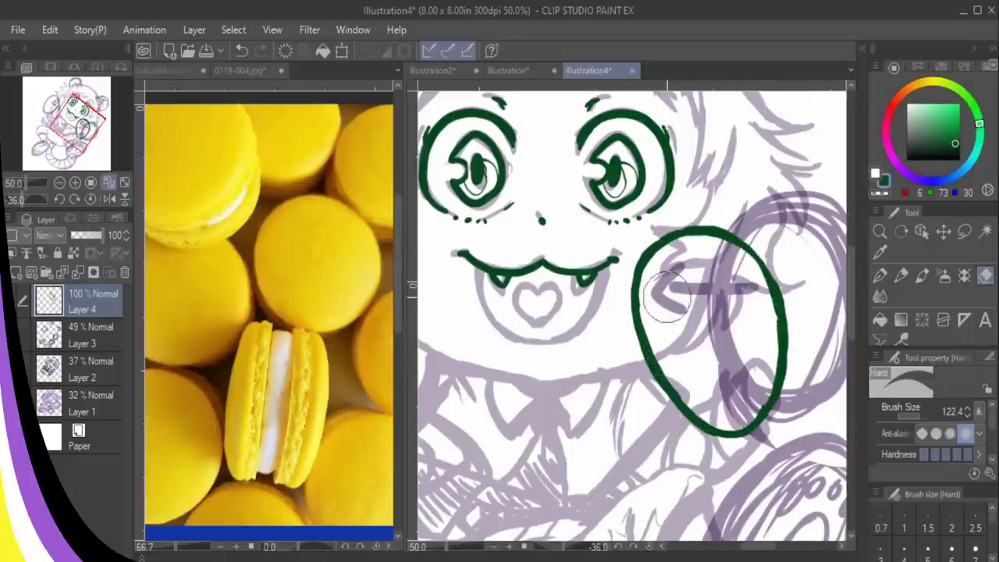
- Ink the inner edge line and the curved lines dividing the oval's face into sections
key("p")
left_click_drag(639, 295, 702, 426)
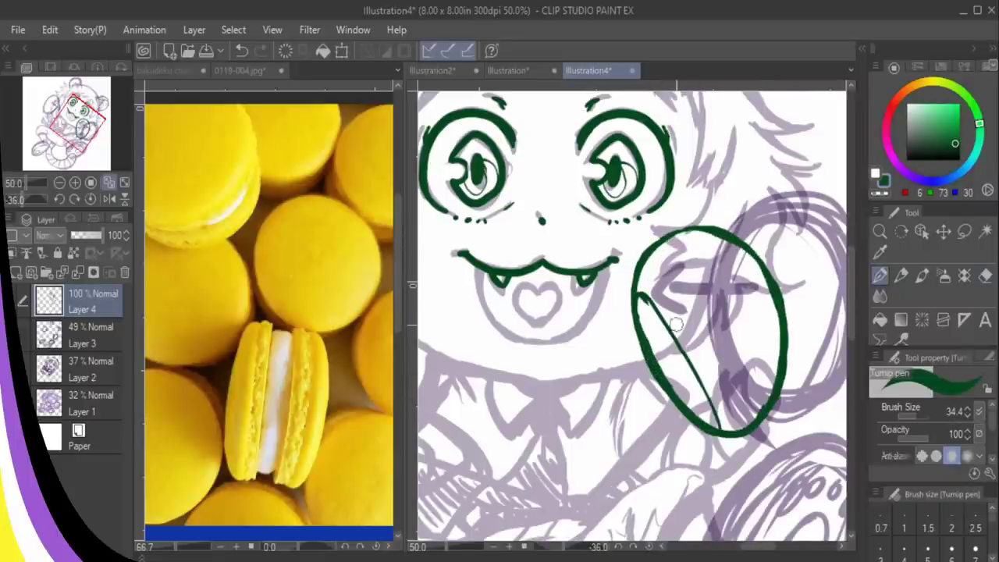
key("ctrl+z")
mouse_move(676, 331)
left_mouse_down()
mouse_move(693, 236)
mouse_move(647, 298)
left_mouse_up()
mouse_move(765, 268)
left_mouse_down()
mouse_move(691, 310)
mouse_move(676, 334)
left_mouse_up()
left_click_drag(705, 385, 781, 323)
key("ctrl+z")
mouse_move(781, 366)
left_mouse_down()
mouse_move(725, 420)
mouse_move(707, 392)
mouse_move(732, 404)
left_mouse_up()
key("ctrl+z")
- Add short hatching strokes along the oval's bottom rim and inner left edge
left_click_drag(727, 420, 725, 430)
left_click_drag(734, 418, 739, 430)
left_click_drag(749, 410, 744, 427)
left_click_drag(756, 406, 751, 424)
left_click_drag(766, 401, 759, 418)
mouse_move(675, 326)
left_mouse_down()
mouse_move(734, 266)
mouse_move(727, 308)
mouse_move(679, 312)
mouse_move(700, 359)
left_mouse_up()
left_click_drag(684, 336, 700, 368)
left_click_drag(774, 295, 769, 317)
- Ink the oval's upper-left band, the bead-like shapes along its left rim and small ellipses inside its sections
left_click_drag(665, 263, 642, 289)
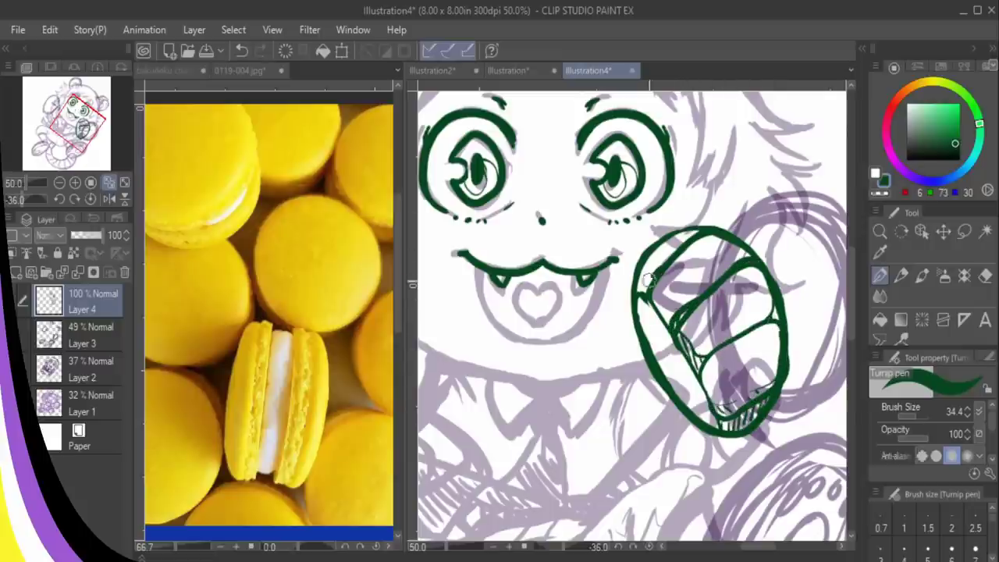
mouse_move(699, 231)
left_mouse_down()
mouse_move(624, 297)
mouse_move(714, 421)
left_mouse_up()
left_click_drag(711, 296, 728, 286)
mouse_move(692, 256)
left_mouse_down()
mouse_move(673, 281)
mouse_move(690, 270)
left_mouse_up()
left_click_drag(668, 239, 648, 261)
key("e")
mouse_move(705, 311)
left_mouse_down()
mouse_move(733, 284)
mouse_move(705, 316)
left_mouse_up()
key("p")
left_click_drag(723, 374, 724, 378)
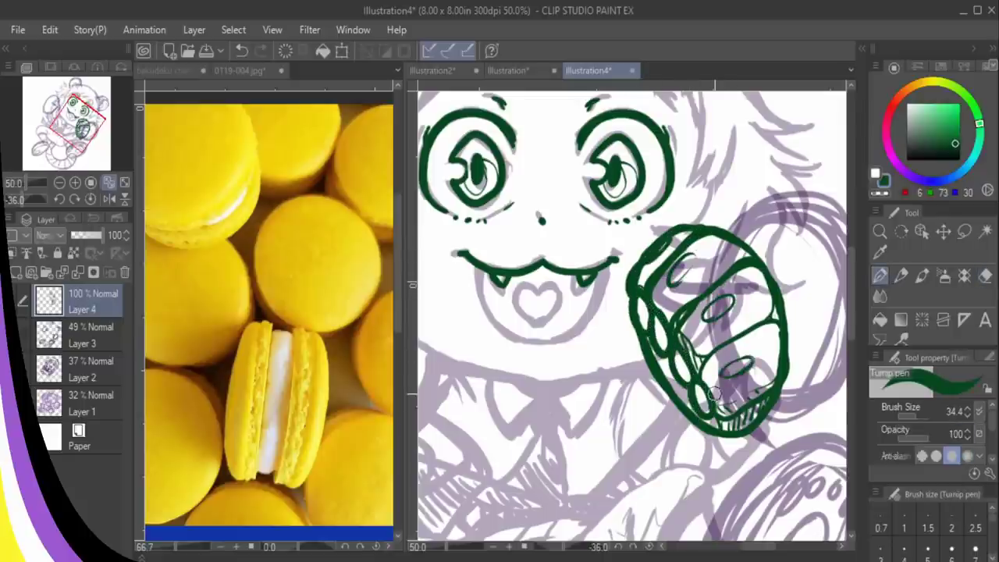
- Add rounded loops at the oval's upper-left corner and squared details over the small inner ellipses
mouse_move(667, 232)
left_mouse_down()
mouse_move(644, 261)
mouse_move(697, 262)
mouse_move(668, 273)
left_mouse_up()
key("ctrl+z")
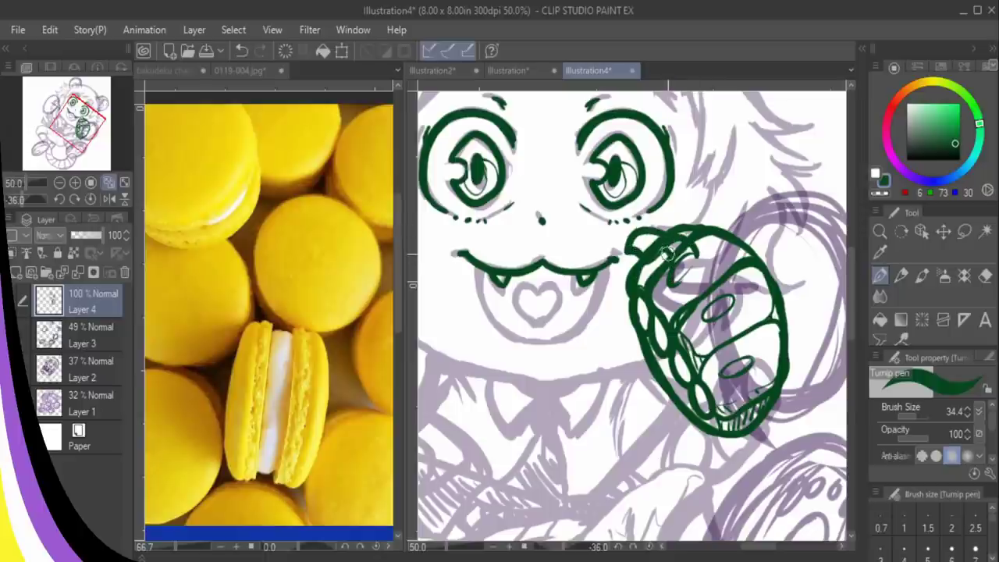
mouse_move(730, 302)
left_mouse_down()
mouse_move(696, 282)
mouse_move(704, 316)
left_mouse_up()
key("ctrl+z")
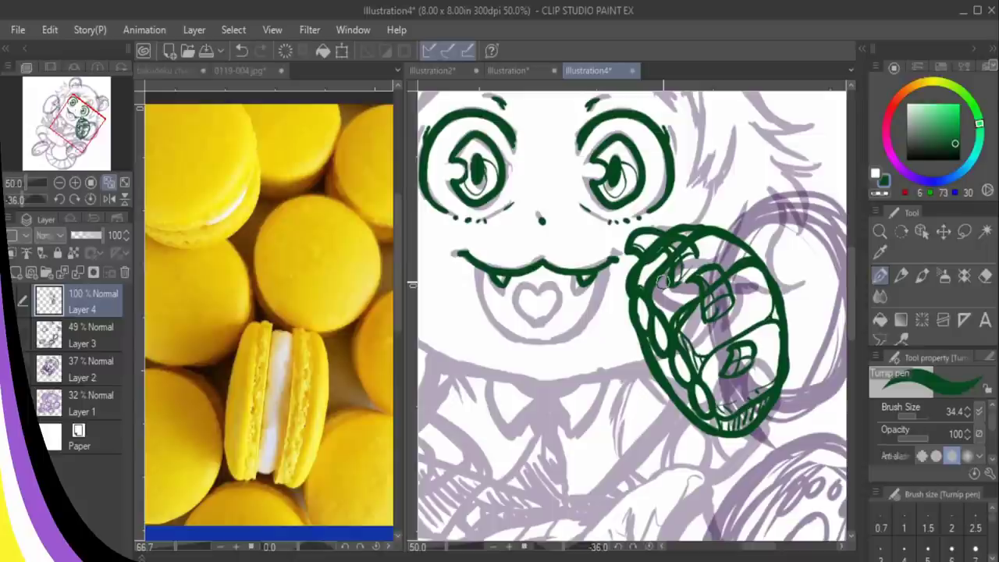
- Ink a scalloped outline along the outer lower-left edge of the oval
mouse_move(676, 380)
left_mouse_down()
mouse_move(687, 402)
mouse_move(671, 399)
mouse_move(649, 361)
mouse_move(660, 389)
mouse_move(677, 395)
left_mouse_up()
key("e")
key("ctrl+z")
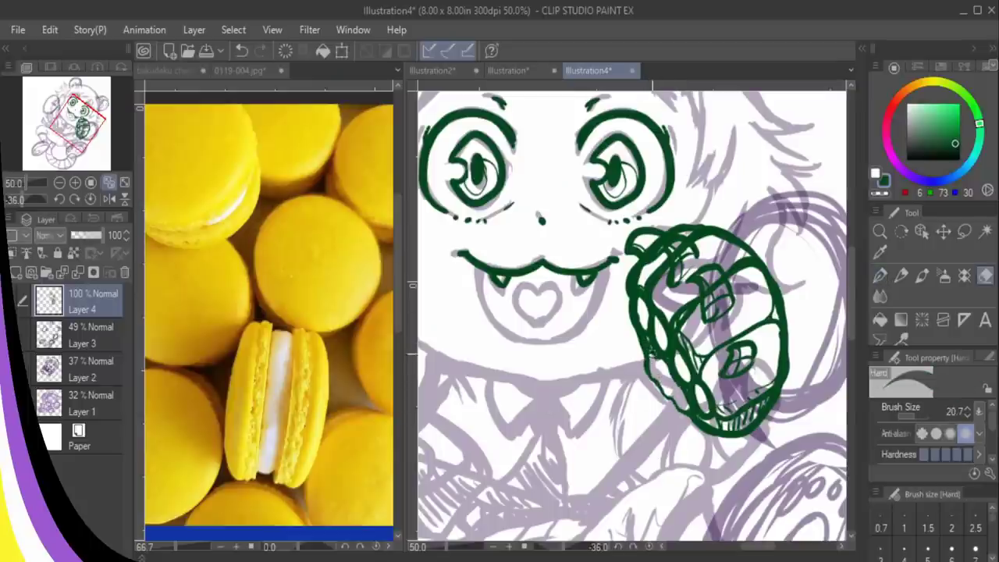
key("p")
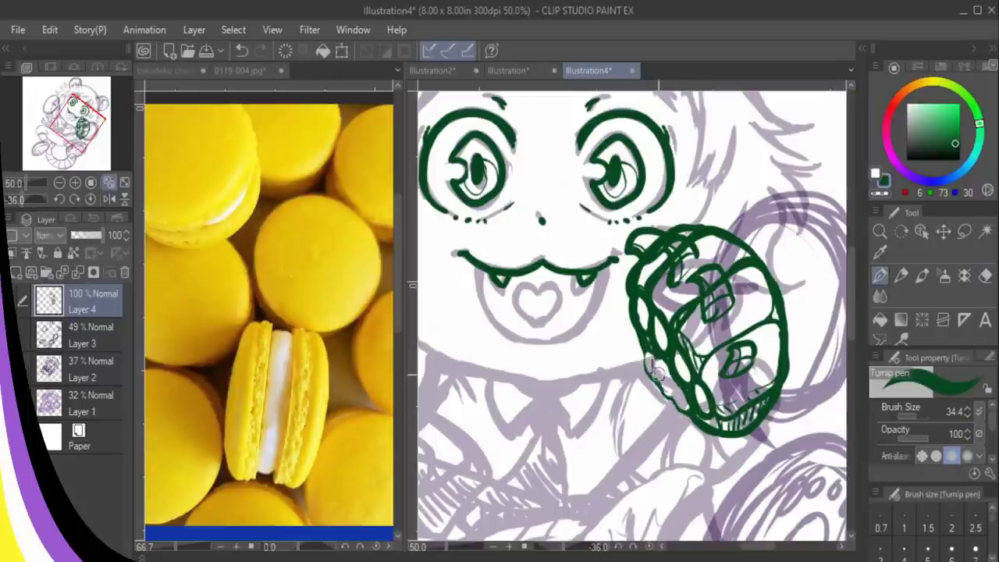
mouse_move(658, 374)
left_mouse_down()
mouse_move(683, 409)
mouse_move(671, 396)
left_mouse_up()
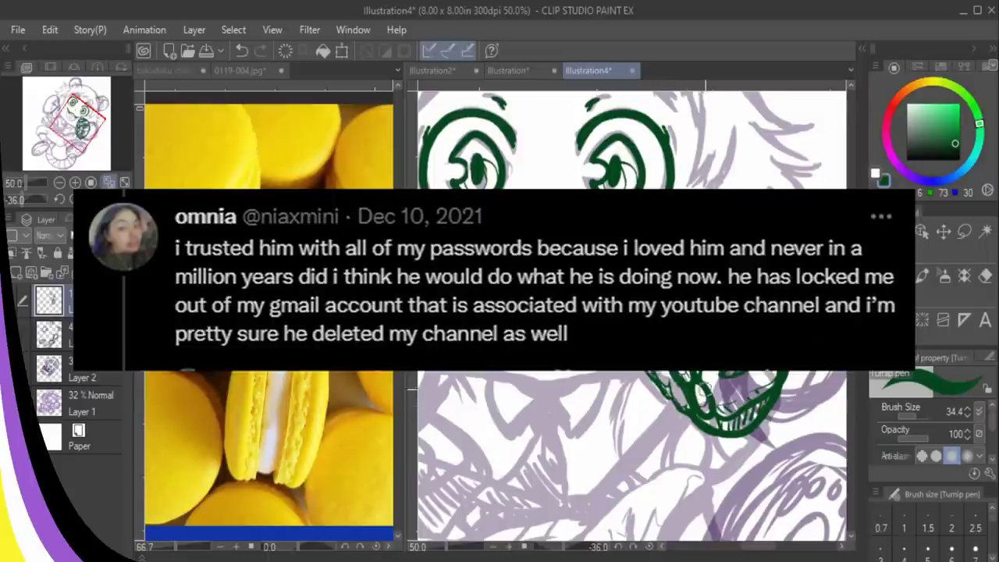
- Darken the shading at the oval's bottom and ink the bulging outline beneath it
left_click_drag(704, 399, 711, 414)
scroll(712, 415, "down", 1)
mouse_move(782, 376)
left_mouse_down()
mouse_move(736, 416)
mouse_move(723, 409)
mouse_move(724, 426)
mouse_move(751, 426)
mouse_move(770, 410)
left_mouse_up()
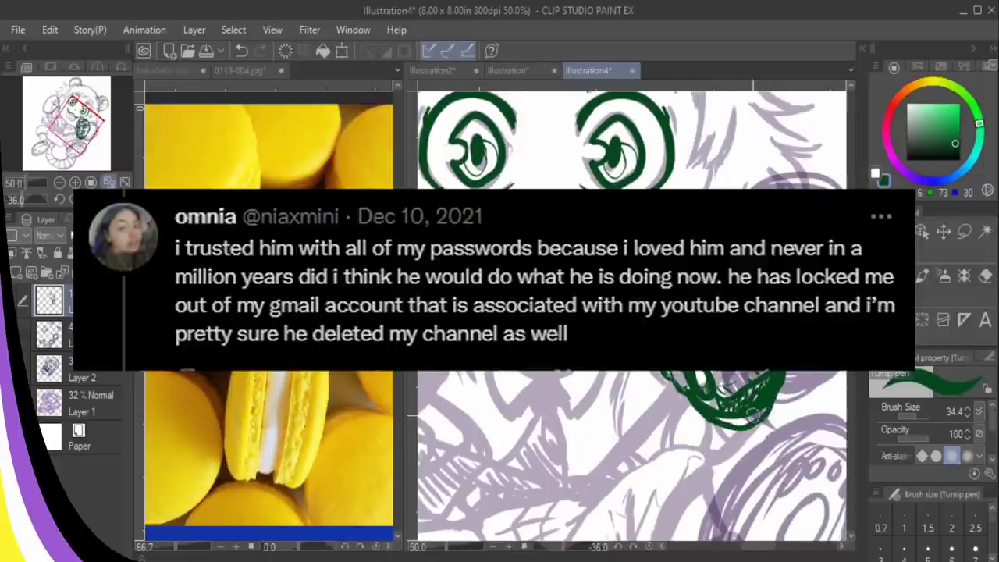
mouse_move(712, 420)
left_mouse_down()
mouse_move(779, 416)
mouse_move(743, 444)
left_mouse_up()
key("ctrl+z")
mouse_move(780, 426)
left_mouse_down()
mouse_move(738, 451)
mouse_move(779, 421)
left_mouse_up()
key("e")
key("p")
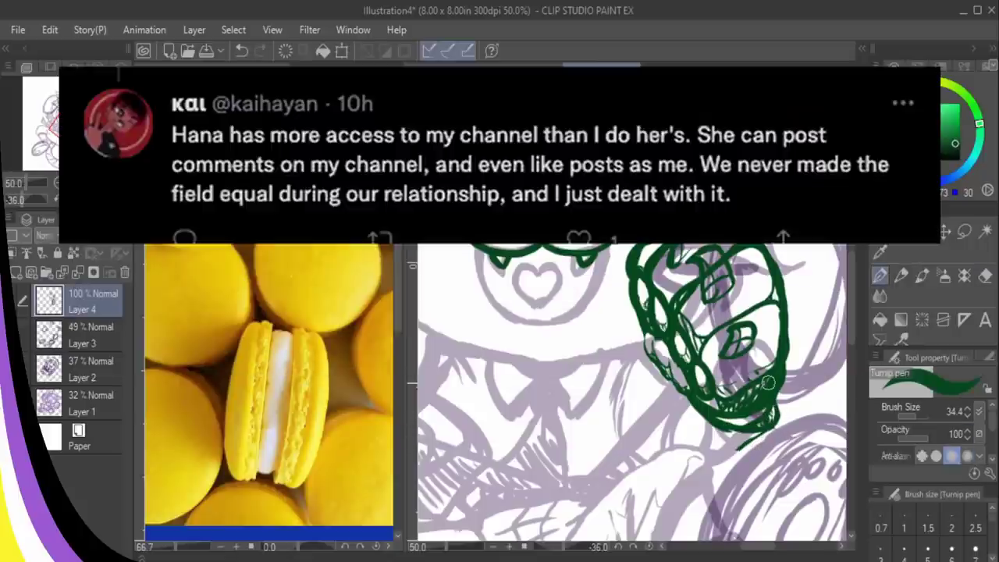
left_click_drag(707, 423, 734, 451)
key("ctrl+z")
- Hide Layers 13, 12 and 11 in the 0119-004.jpg reference to reveal the character sheet, and return to Illustration4
left_click(328, 312)
left_click(9, 324)
left_click(9, 352)
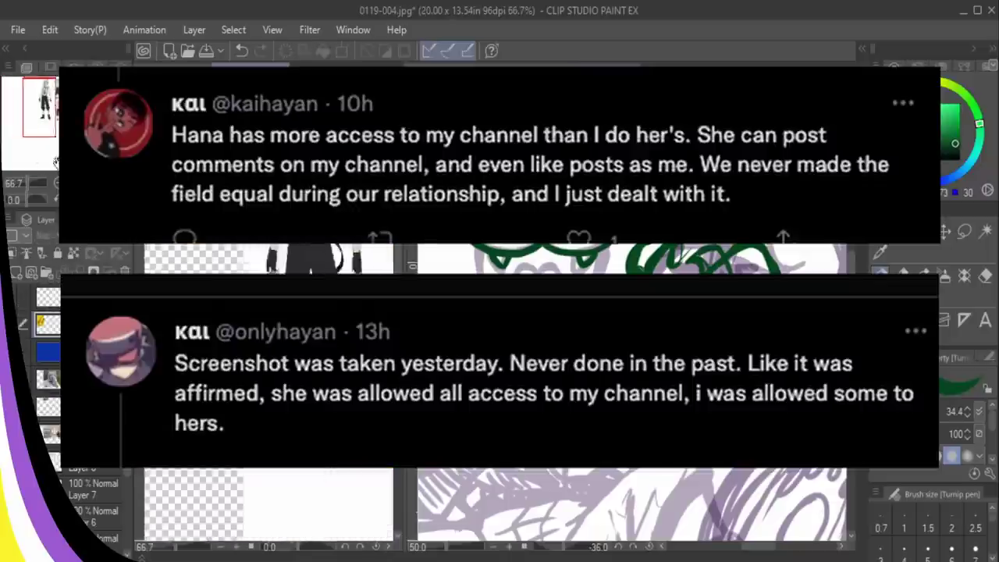
left_click(9, 380)
left_click(632, 351)
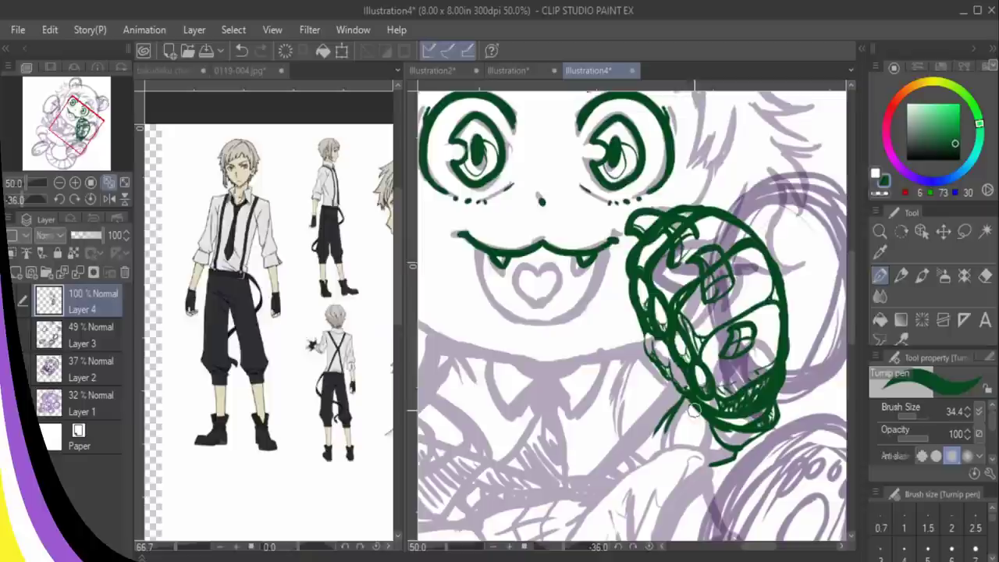
- Try an extra stroke along the lower-left edge of the oval
mouse_move(694, 408)
left_mouse_down()
mouse_move(713, 433)
mouse_move(681, 433)
mouse_move(709, 422)
left_mouse_up()
key("ctrl+z")
- Ink the fringe across the forehead with tapered strands, working from the centre toward the left-hand eyebrow
mouse_move(758, 546)
left_mouse_down()
mouse_move(732, 546)
mouse_move(751, 545)
left_mouse_up()
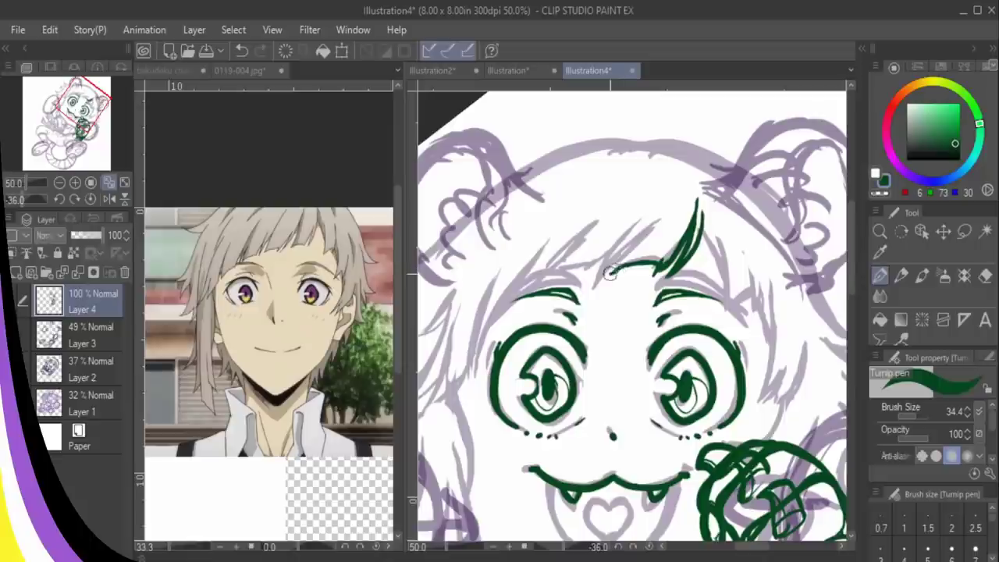
left_click_drag(605, 279, 650, 227)
mouse_move(590, 296)
left_mouse_down()
mouse_move(626, 235)
mouse_move(615, 284)
mouse_move(639, 249)
mouse_move(551, 272)
left_mouse_up()
key("ctrl+z")
left_click_drag(564, 253, 548, 272)
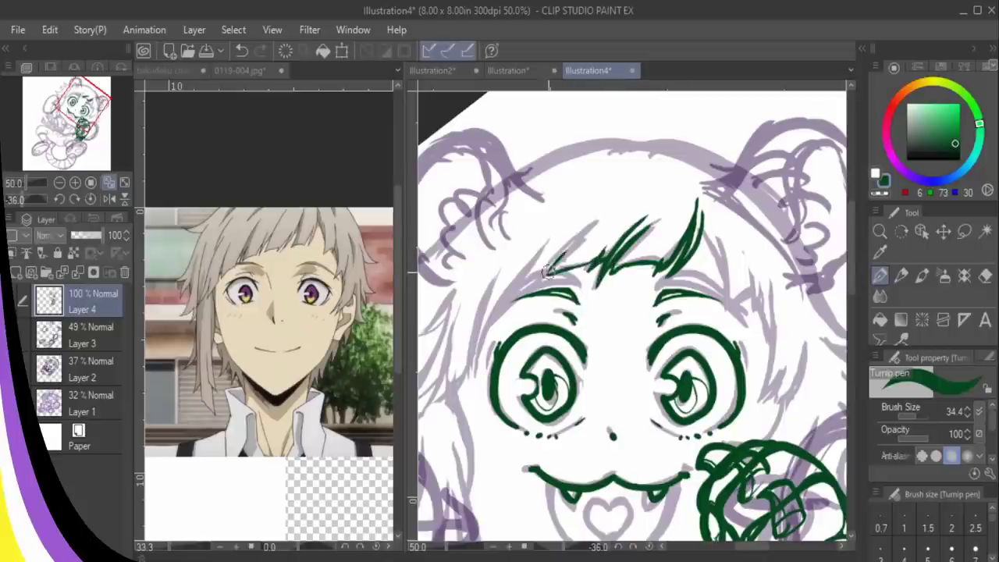
left_click_drag(598, 221, 550, 273)
- Ink the fringe strands sweeping down over the left-hand eyebrow and beside that eye
left_click_drag(752, 547, 740, 546)
key("ctrl+z")
left_click_drag(708, 245, 676, 295)
left_click_drag(687, 267, 638, 348)
left_click_drag(670, 263, 636, 356)
left_click_drag(644, 321, 635, 367)
left_click_drag(639, 283, 633, 372)
key("ctrl+z")
- Ink the spiky side-hair strands below the left-hand ear, erasing and redoing strokes that miss the sketch
mouse_move(630, 312)
left_mouse_down()
mouse_move(625, 375)
mouse_move(600, 403)
mouse_move(612, 330)
left_mouse_up()
key("ctrl+z")
mouse_move(598, 403)
left_mouse_down()
mouse_move(610, 325)
mouse_move(610, 336)
left_mouse_up()
key("ctrl+z")
left_click_drag(593, 398, 626, 262)
mouse_move(580, 322)
left_mouse_down()
mouse_move(665, 233)
mouse_move(615, 267)
mouse_move(556, 349)
left_mouse_up()
key("ctrl+z")
key("ctrl+z")
mouse_move(600, 307)
left_mouse_down()
mouse_move(545, 349)
mouse_move(603, 308)
left_mouse_up()
left_click(985, 276)
mouse_move(547, 348)
left_mouse_down()
mouse_move(604, 309)
mouse_move(565, 373)
left_mouse_up()
left_click(881, 276)
key("ctrl+z")
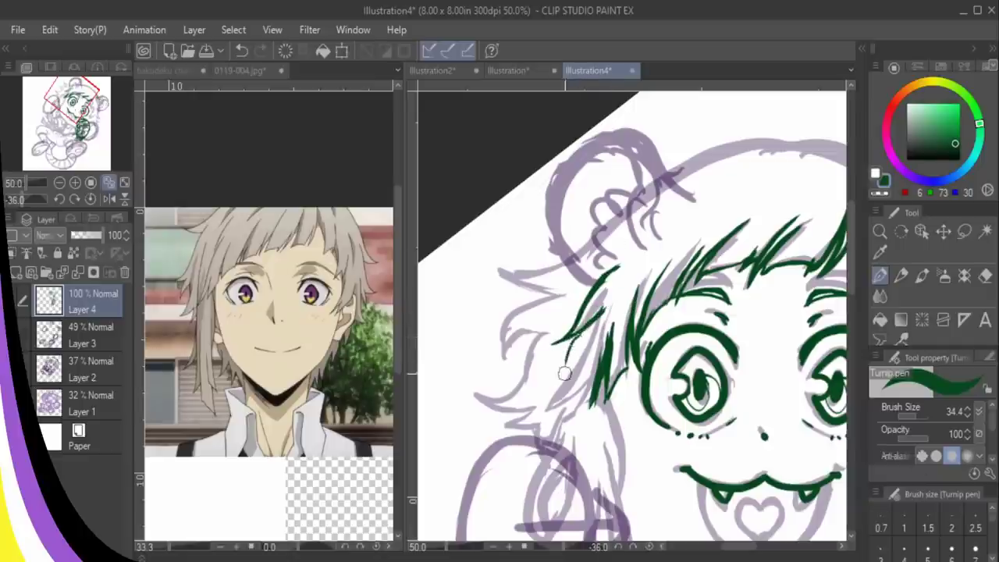
- Complete the jagged tips of the left-hand side hair with pointed zigzag strokes
left_click_drag(582, 330, 559, 382)
mouse_move(587, 349)
left_mouse_down()
mouse_move(534, 416)
mouse_move(582, 412)
left_mouse_up()
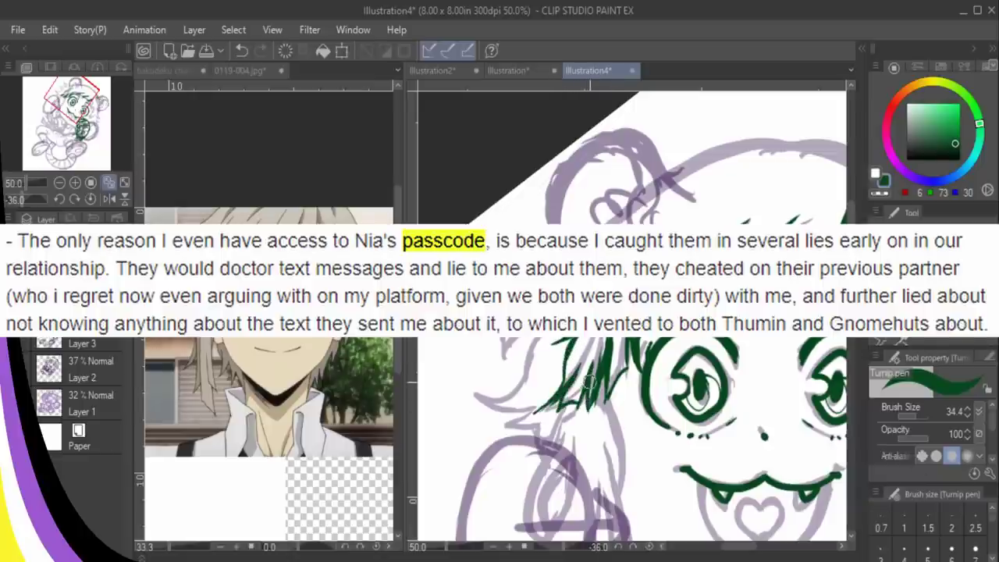
mouse_move(601, 376)
left_mouse_down()
mouse_move(549, 421)
mouse_move(566, 414)
mouse_move(556, 400)
mouse_move(545, 406)
left_mouse_up()
key("e")
key("p")
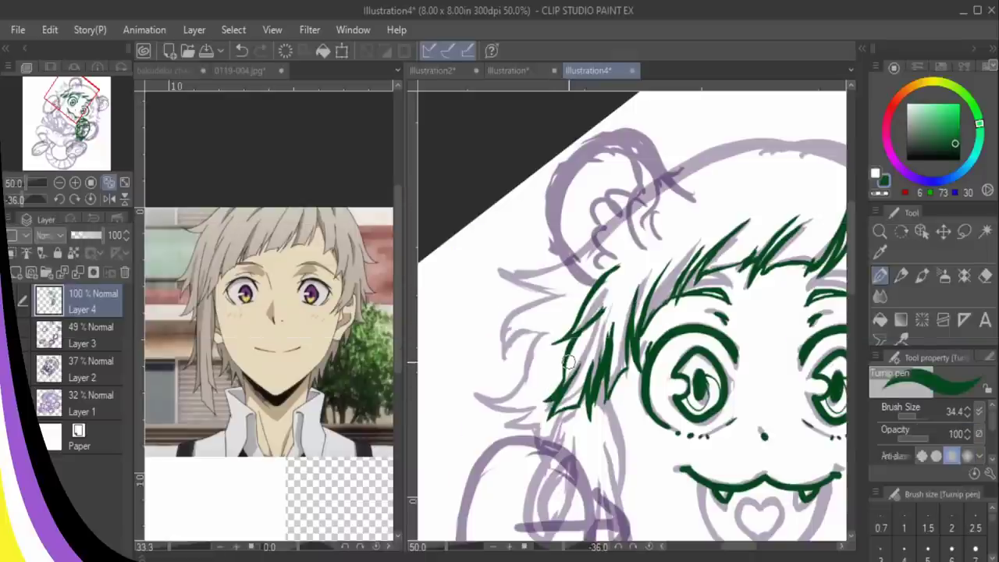
- Ink the inner edge of the long side lock running down past the left-hand cheek
left_click_drag(851, 248, 851, 267)
key("ctrl+z")
left_click_drag(617, 292, 624, 347)
mouse_move(614, 311)
left_mouse_down()
mouse_move(625, 393)
mouse_move(613, 299)
left_mouse_up()
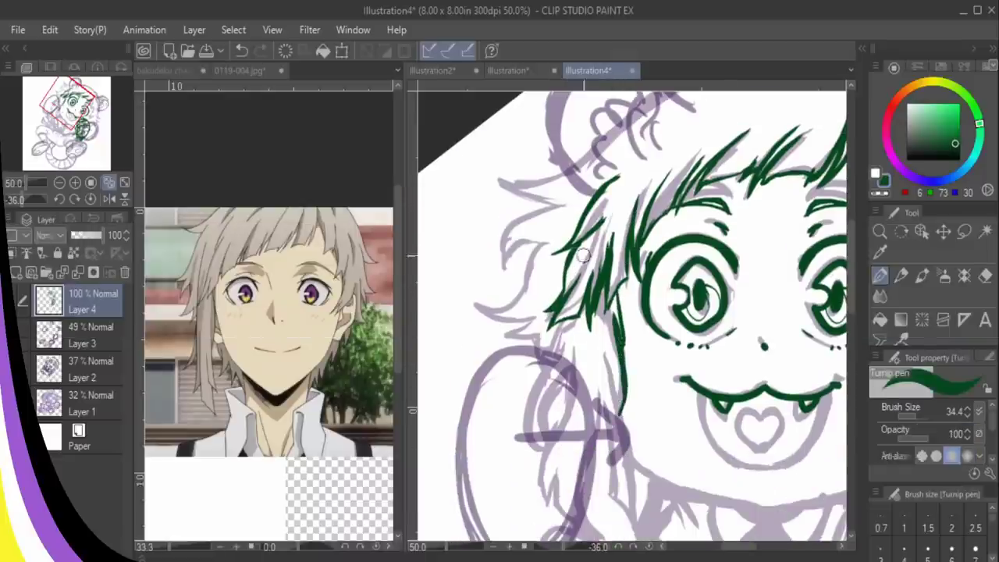
- Ink the lower strands of the left-hand side hair and the long side lock down to its pointed tip
mouse_move(581, 260)
left_mouse_down()
mouse_move(562, 288)
mouse_move(548, 365)
mouse_move(574, 373)
left_mouse_up()
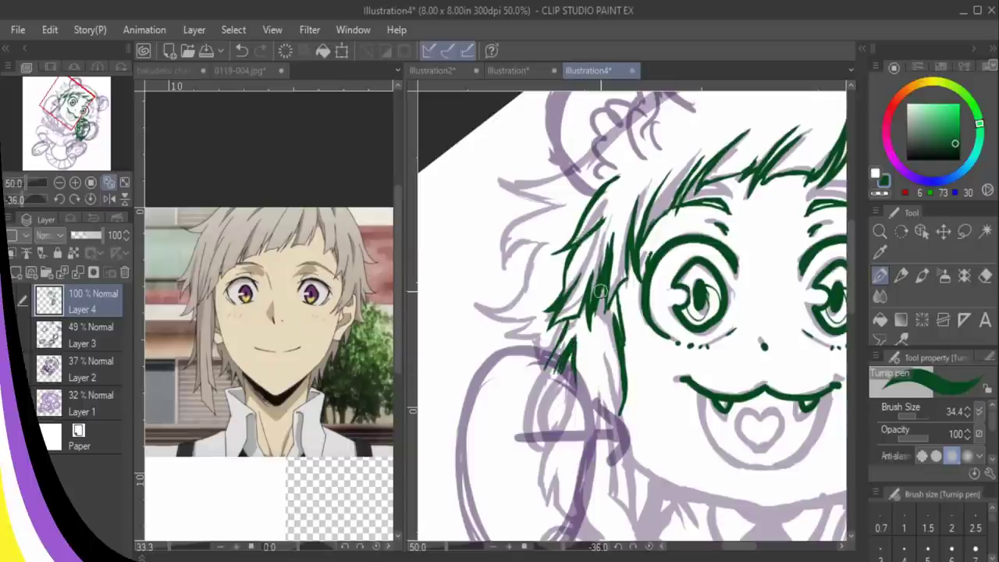
mouse_move(571, 335)
left_mouse_down()
mouse_move(560, 357)
mouse_move(591, 435)
left_mouse_up()
key("ctrl+z")
mouse_move(598, 362)
left_mouse_down()
mouse_move(591, 449)
mouse_move(595, 421)
left_mouse_up()
left_click_drag(606, 343, 642, 475)
scroll(636, 443, "down", 5)
mouse_move(631, 308)
left_mouse_down()
mouse_move(638, 381)
mouse_move(616, 355)
mouse_move(614, 296)
left_mouse_up()
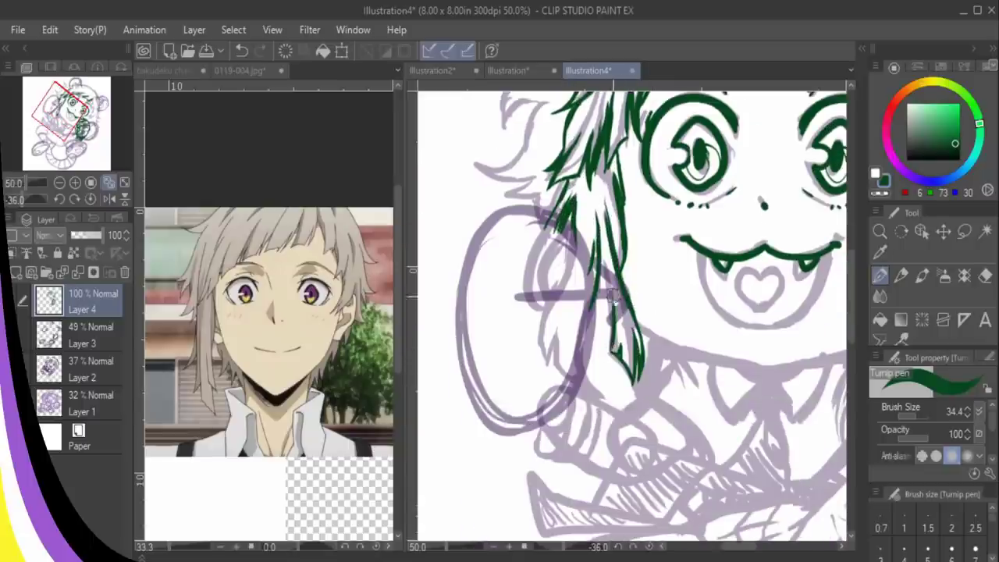
- Redo the inner strand of the long left-hand lock and clean up its strokes with the eraser
key("ctrl+z")
left_click_drag(598, 240, 616, 321)
key("e")
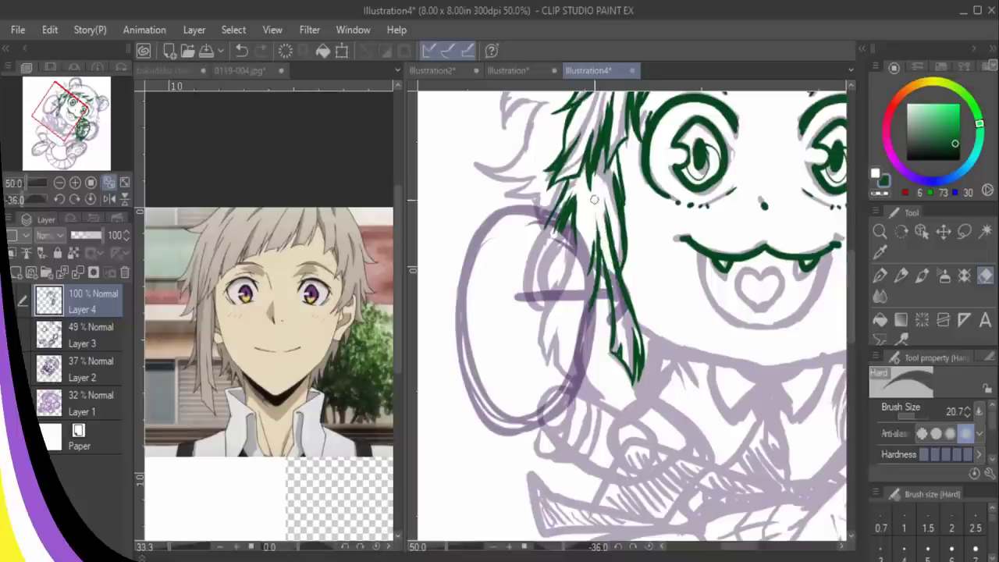
key("p")
mouse_move(597, 227)
left_mouse_down()
mouse_move(600, 245)
mouse_move(593, 195)
left_mouse_up()
- Ink the side fringe strands running down beside the right-hand eye to the raised paw
left_click_drag(740, 546, 763, 546)
left_click_drag(851, 296, 851, 246)
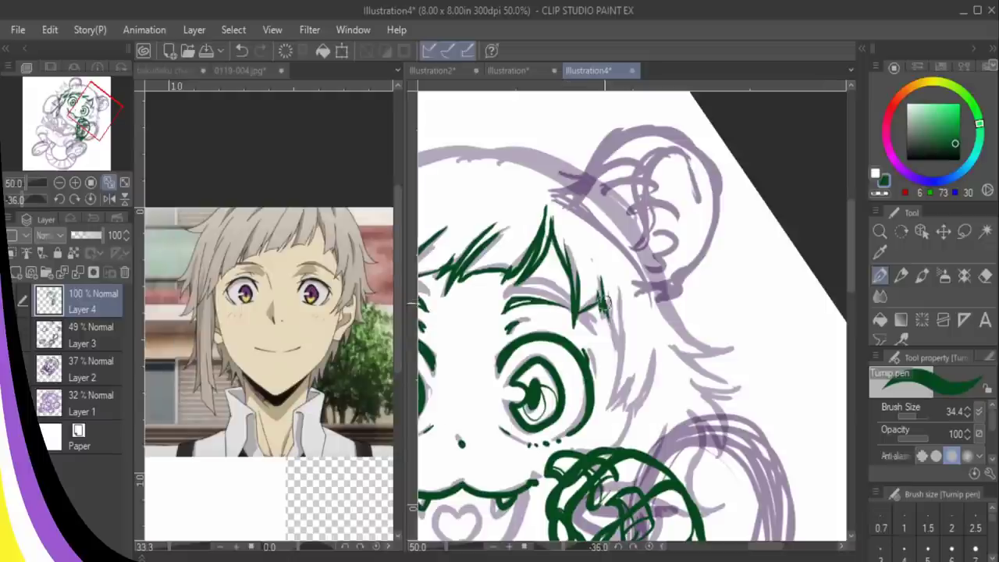
key("ctrl+z")
mouse_move(603, 289)
left_mouse_down()
mouse_move(617, 338)
mouse_move(615, 410)
mouse_move(633, 412)
mouse_move(654, 339)
mouse_move(573, 323)
left_mouse_up()
scroll(790, 321, "down", 3)
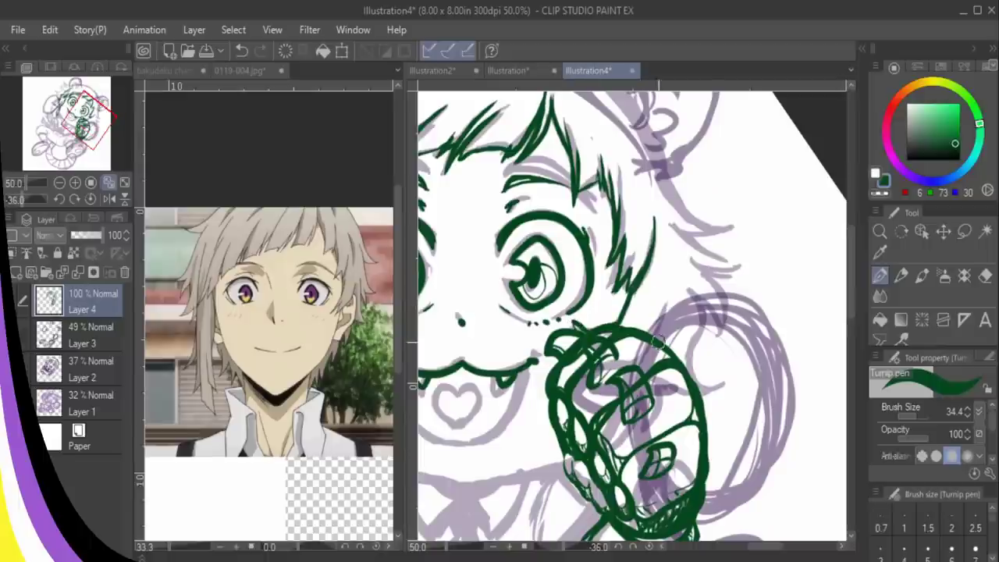
- Ink the lower spiky hair tips above the raised paw on the right-hand side, redoing strokes that miss
left_click_drag(661, 341, 668, 301)
mouse_move(692, 286)
left_mouse_down()
mouse_move(704, 307)
mouse_move(701, 351)
mouse_move(686, 350)
mouse_move(702, 374)
left_mouse_up()
key("ctrl+z")
left_click_drag(688, 286, 718, 332)
mouse_move(718, 333)
left_mouse_down()
mouse_move(697, 262)
mouse_move(735, 277)
mouse_move(755, 268)
left_mouse_up()
key("ctrl+z")
left_click_drag(756, 268, 722, 280)
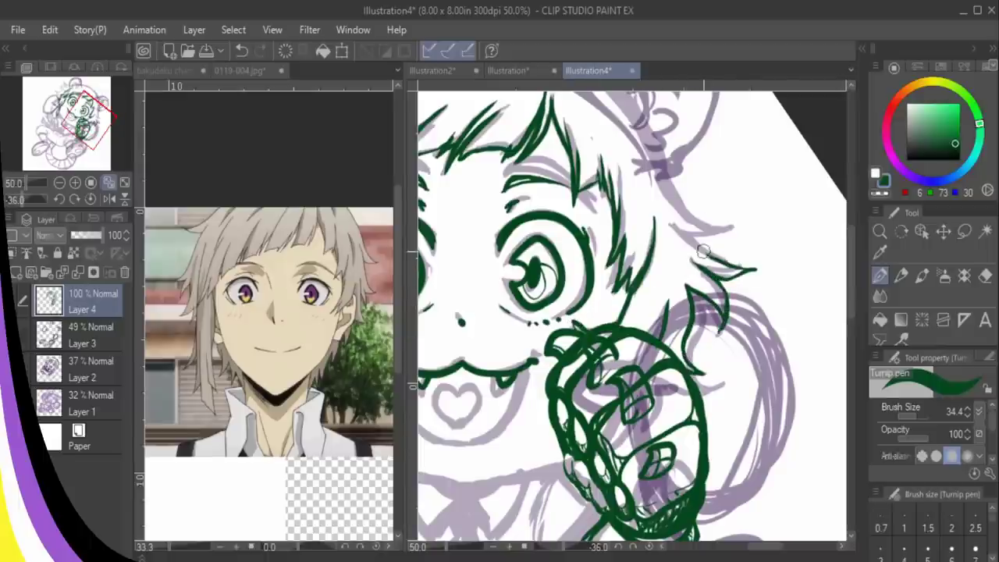
- Ink the upper outer hair spikes on the right-hand side, up to the base of the ear
left_click_drag(685, 238, 732, 250)
left_click_drag(851, 291, 851, 275)
mouse_move(666, 245)
left_mouse_down()
mouse_move(694, 299)
mouse_move(726, 298)
mouse_move(695, 310)
left_mouse_up()
key("ctrl+z")
mouse_move(675, 303)
left_mouse_down()
mouse_move(715, 315)
mouse_move(715, 296)
mouse_move(703, 317)
mouse_move(724, 326)
mouse_move(730, 290)
left_mouse_up()
left_click(985, 276)
left_click(880, 276)
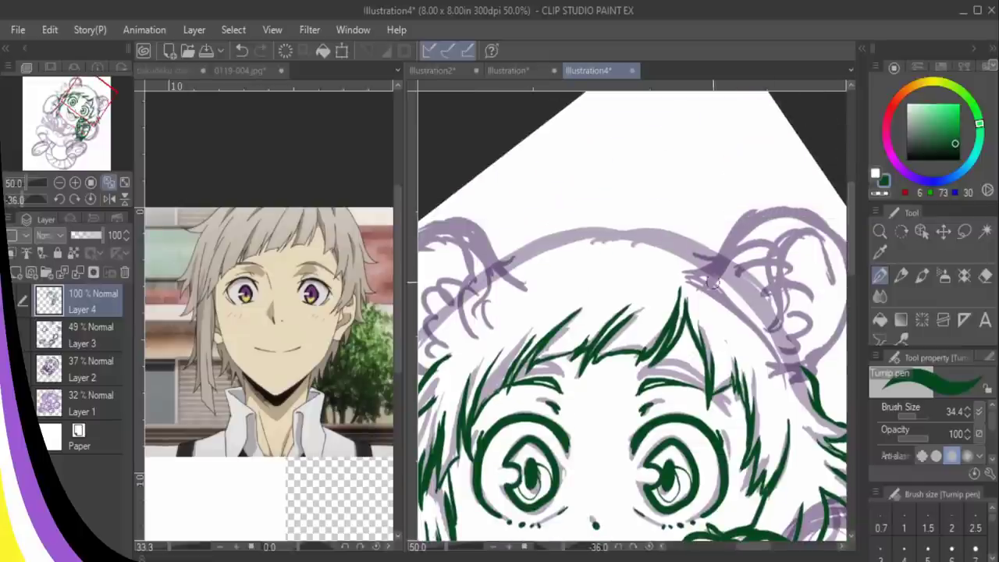
- Ink the right-hand ear's outline, thin it with the eraser, and add short fur tufts inside the ear
mouse_move(711, 278)
left_mouse_down()
mouse_move(729, 253)
mouse_move(694, 257)
mouse_move(713, 275)
left_mouse_up()
left_click_drag(744, 546, 749, 546)
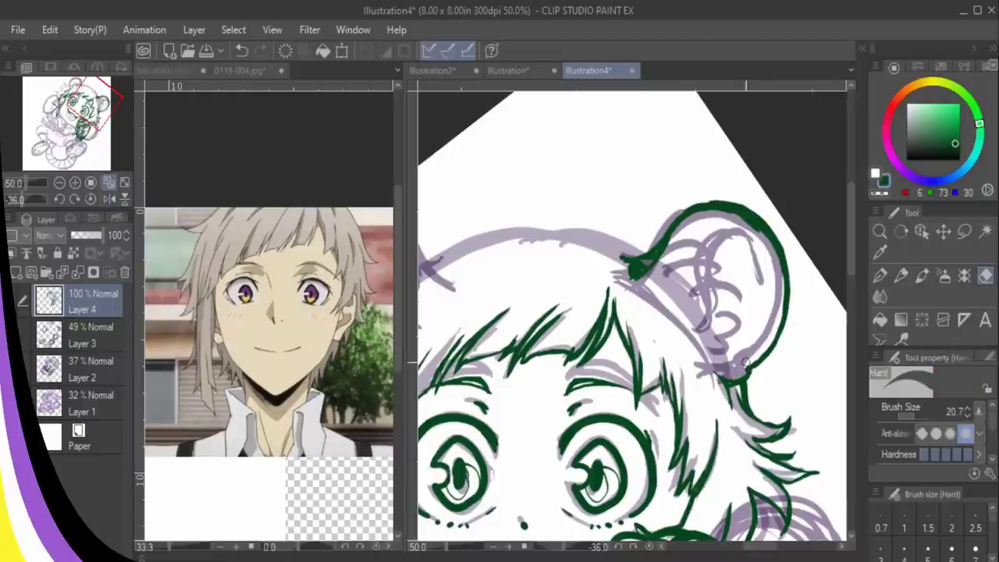
left_click_drag(679, 227, 768, 233)
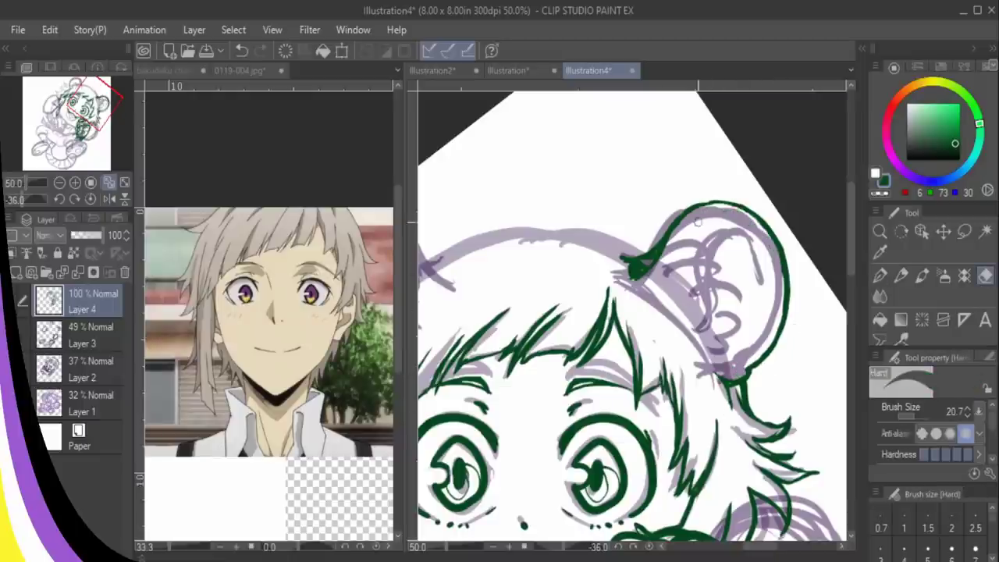
key("p")
mouse_move(712, 218)
left_mouse_down()
mouse_move(703, 226)
mouse_move(718, 226)
mouse_move(734, 313)
mouse_move(717, 371)
left_mouse_up()
mouse_move(769, 299)
left_mouse_down()
mouse_move(764, 312)
mouse_move(746, 306)
left_mouse_up()
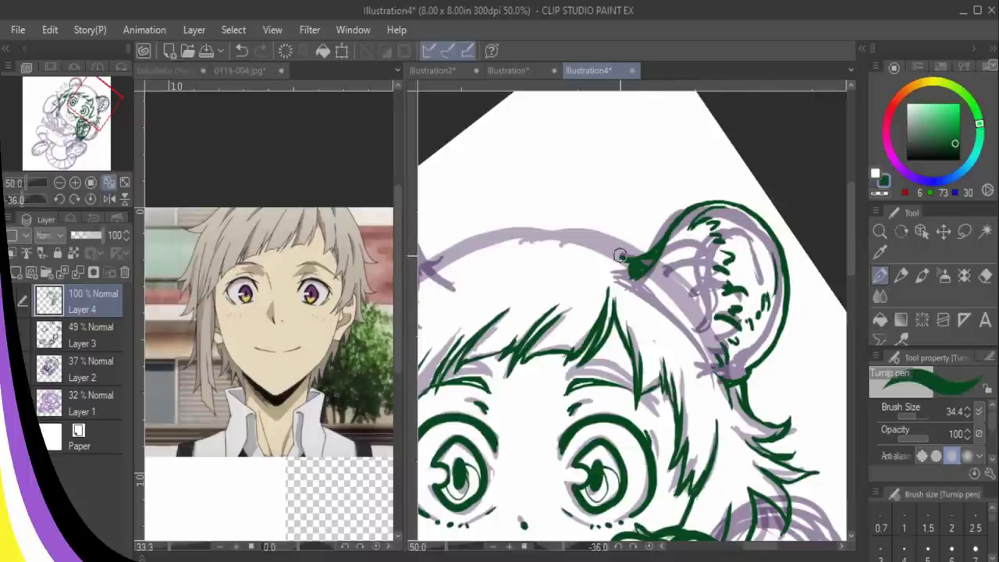
- Ink a clean base line where the right-hand ear meets the head and the crown curve leading to that ear
left_click_drag(621, 255, 687, 356)
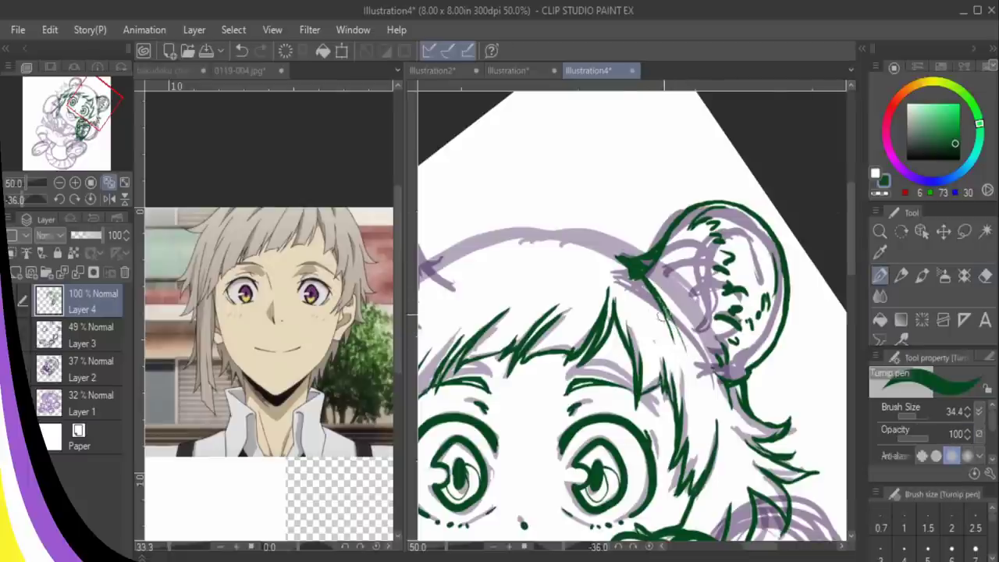
left_click_drag(664, 315, 684, 352)
mouse_move(646, 273)
left_mouse_down()
mouse_move(723, 373)
mouse_move(621, 260)
mouse_move(725, 396)
left_mouse_up()
key("e")
left_click_drag(657, 300, 686, 360)
left_click_drag(624, 267, 678, 308)
key("p")
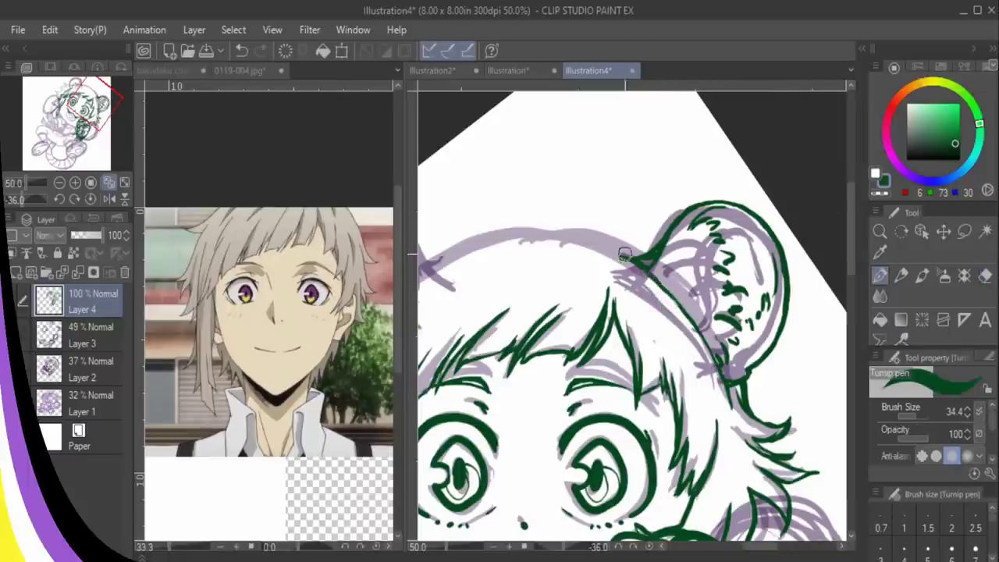
left_click_drag(642, 268, 721, 367)
left_click_drag(688, 320, 726, 378)
key("ctrl+z")
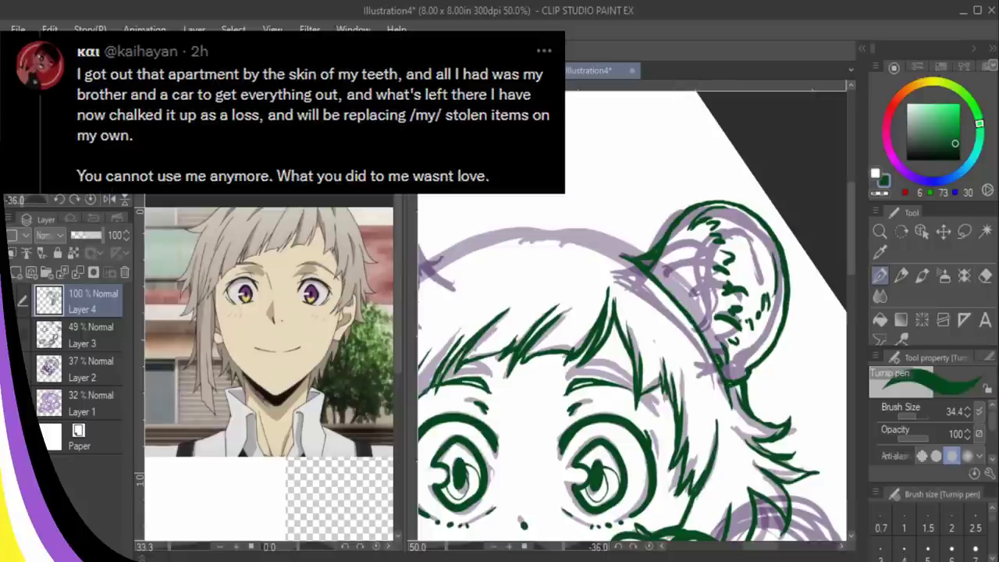
mouse_move(544, 230)
left_mouse_down()
mouse_move(617, 234)
mouse_move(648, 251)
left_mouse_up()
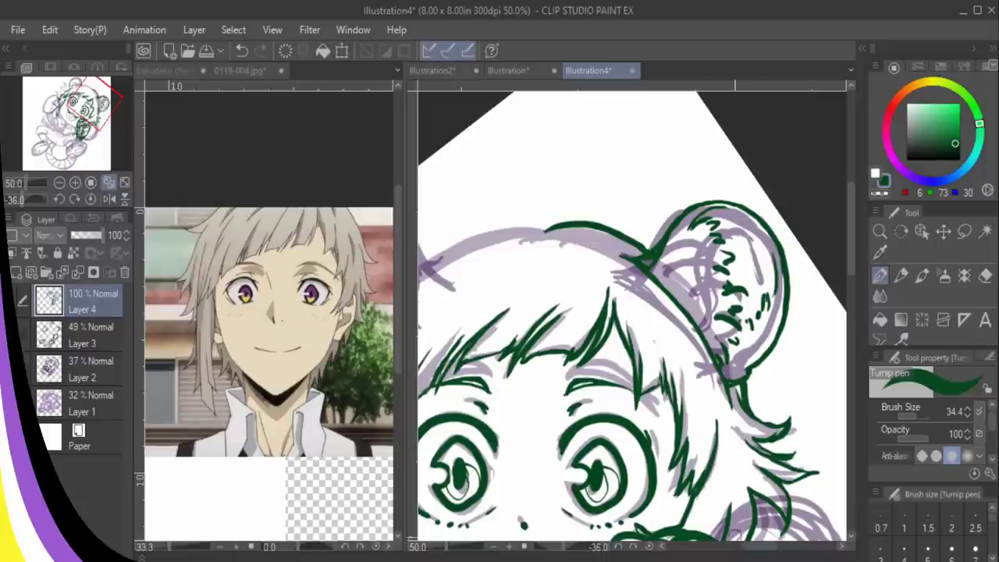
- Lasso the inked right-hand ear, duplicate it onto its own layer and flip the copy horizontally
mouse_move(748, 547)
left_mouse_down()
mouse_move(734, 547)
mouse_move(747, 546)
left_mouse_up()
key("k")
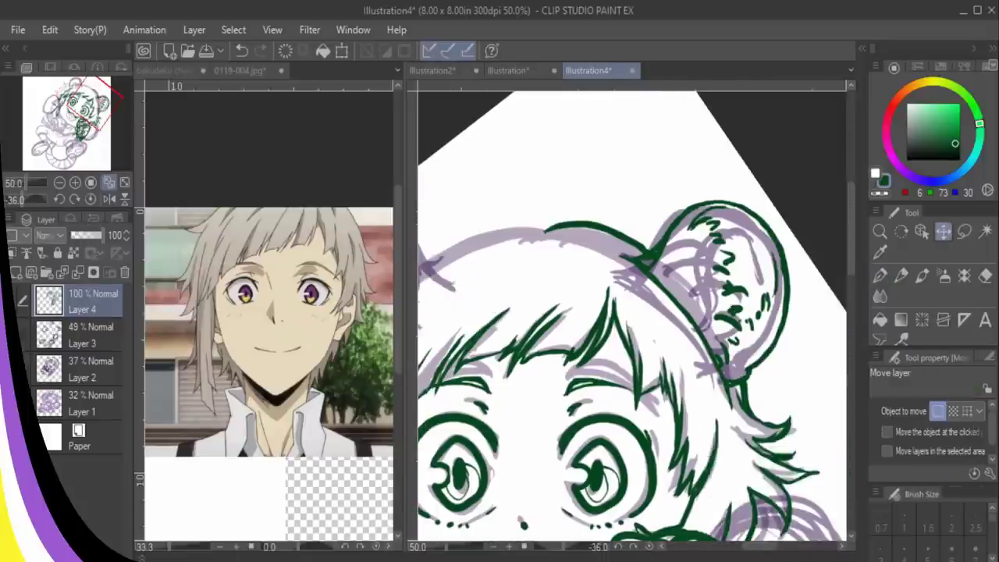
key("m")
mouse_move(712, 181)
left_mouse_down()
mouse_move(648, 247)
mouse_move(735, 405)
mouse_move(734, 166)
left_mouse_up()
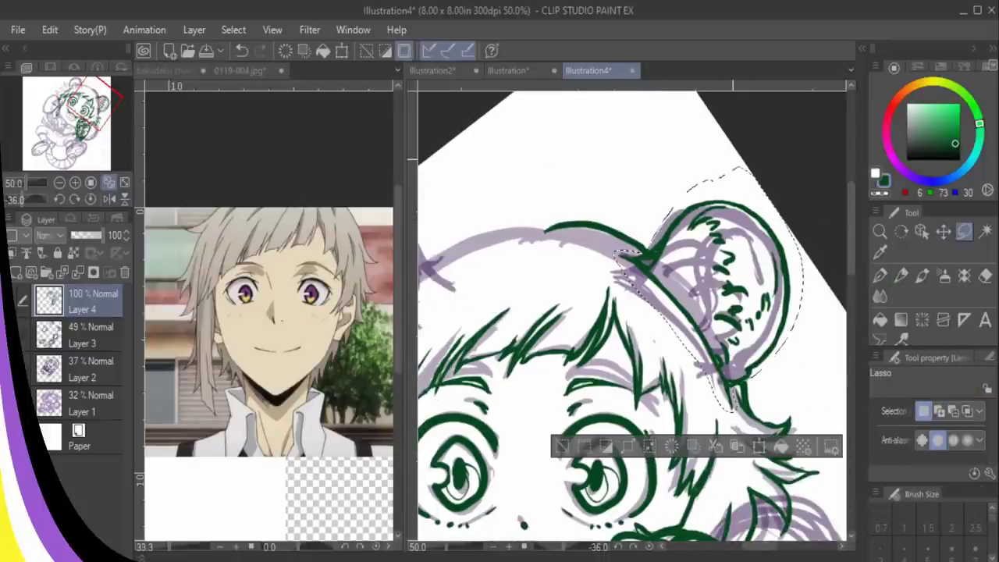
key("ctrl+c")
key("ctrl+v")
key("ctrl+t")
left_click(915, 411)
- Place the mirrored ear over the sketched left-hand ear and apply the transformation
left_click_drag(728, 268, 755, 213)
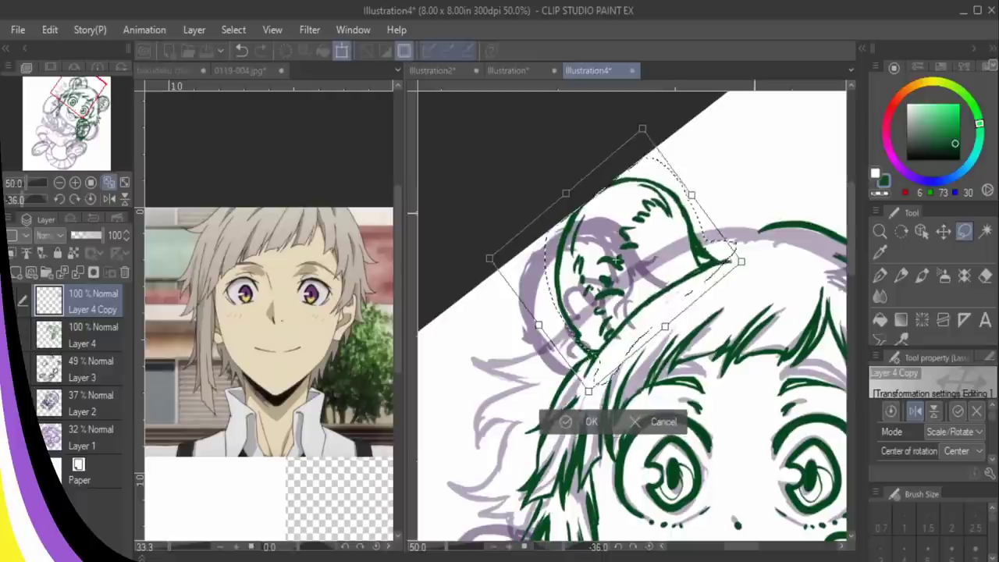
left_click_drag(617, 269, 622, 257)
left_click_drag(738, 547, 748, 547)
left_click_drag(508, 258, 495, 272)
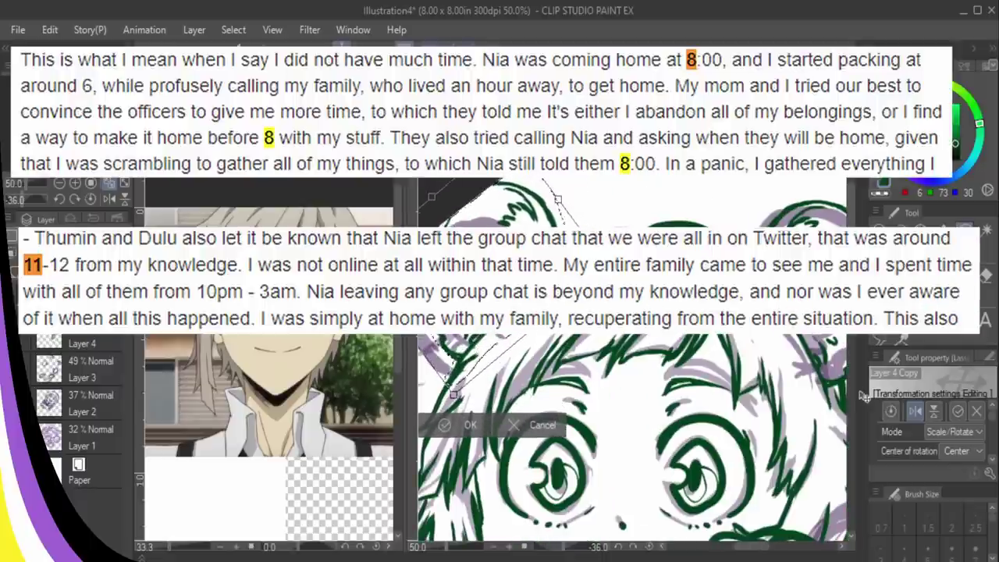
key("ctrl+minus")
key("ctrl+minus")
left_click_drag(861, 394, 846, 364)
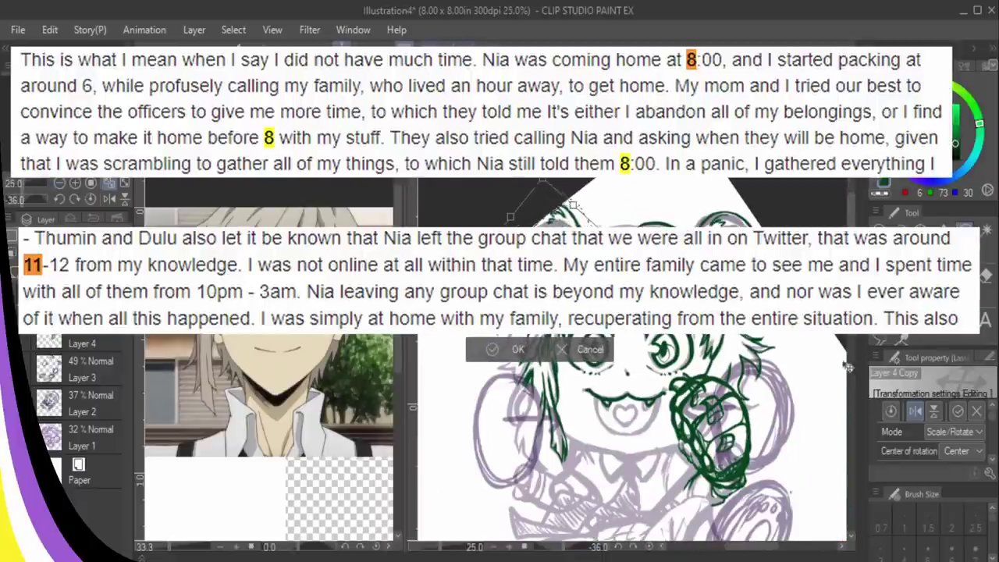
key("Return")
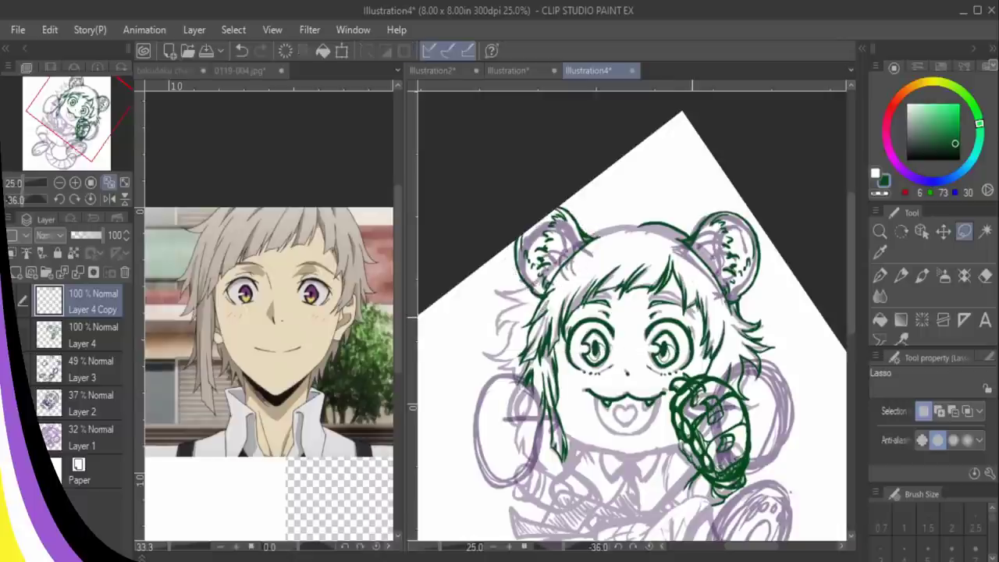
- Transform all the sketch and line art layers together so the left-hand ear fits inside the canvas
left_click_drag(22, 334, 22, 437)
left_click(8, 437)
key("ctrl+t")
left_click_drag(637, 427, 632, 368)
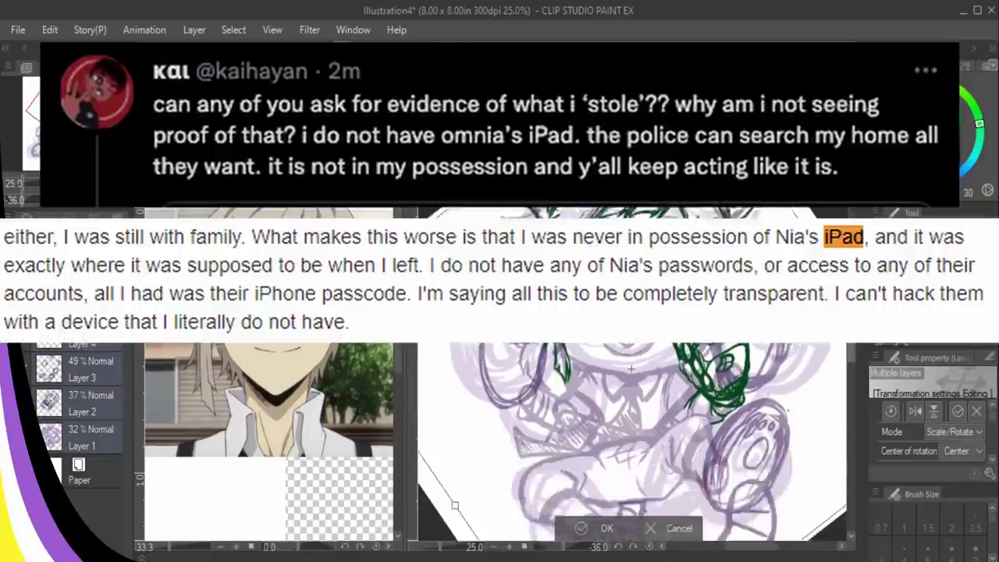
scroll(633, 443, "down", 3)
key("Return")
- Merge the mirrored ear's layer into the line art on Layer 4
scroll(633, 443, "up", 4)
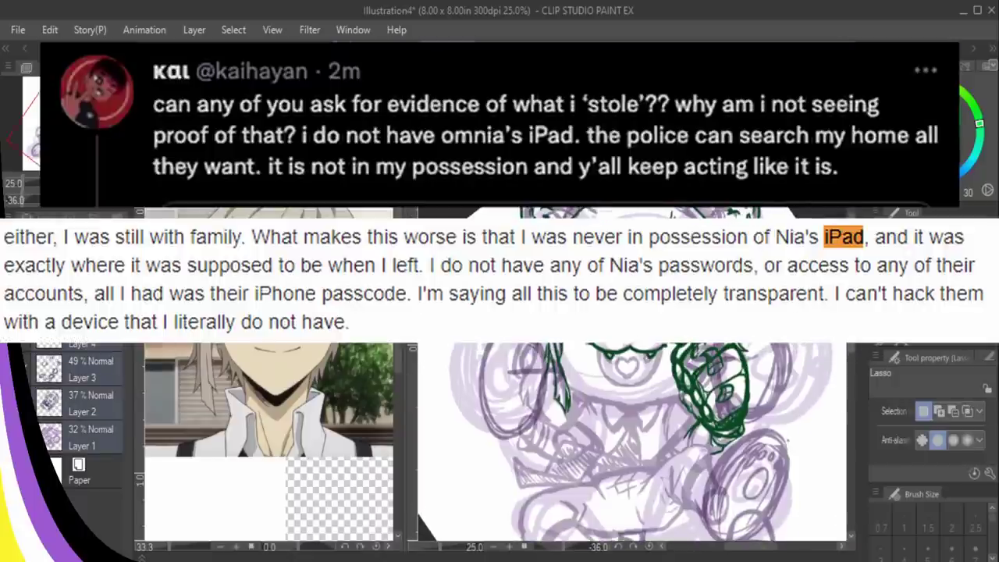
left_click(92, 303)
left_click(8, 437)
key("ctrl+e")
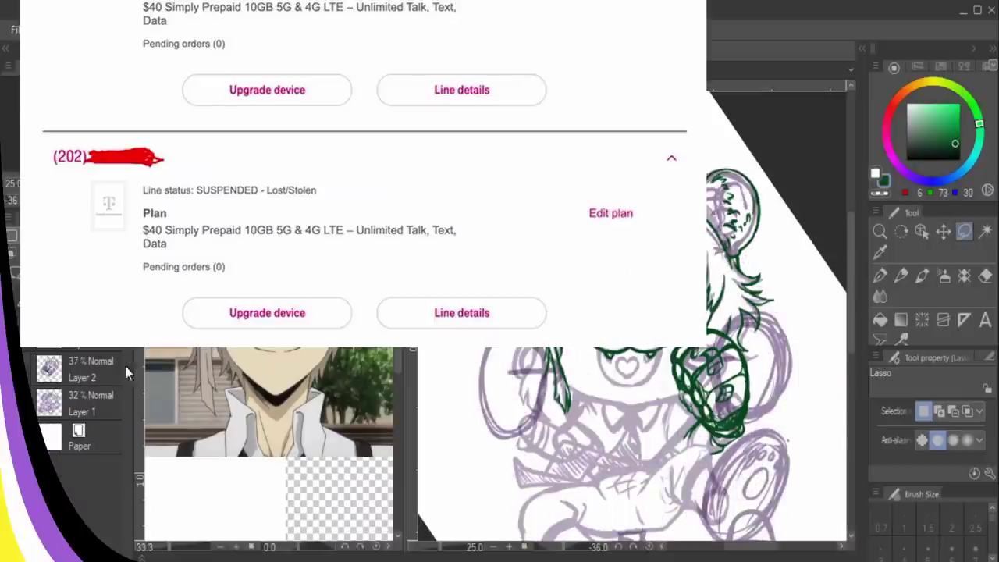
- Ink the left-hand half of the head's crown from the mirrored ear to the existing crown curve
scroll(560, 144, "up", 2)
key("p")
left_click_drag(623, 243, 728, 230)
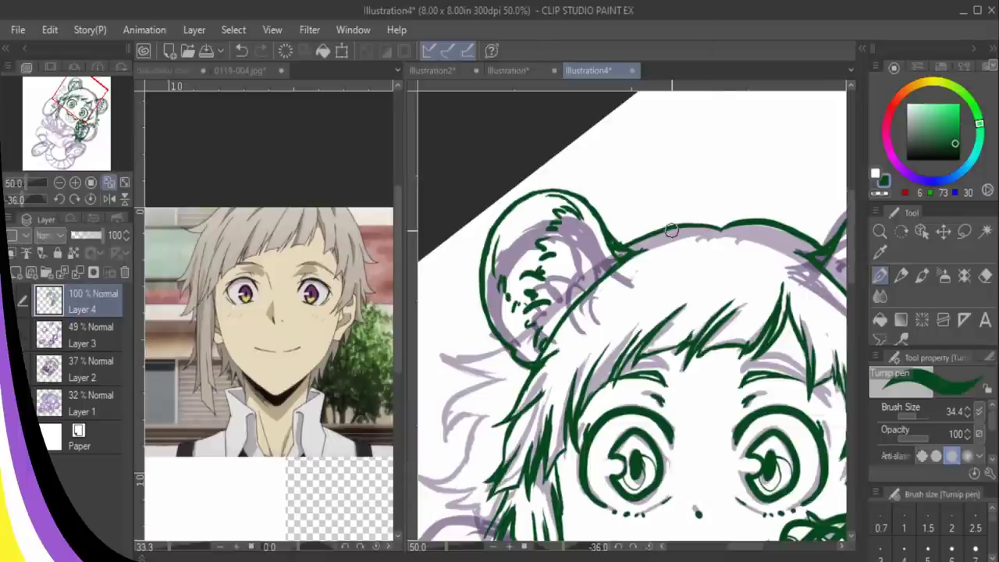
- Ink the outer hair spikes below the left-hand ear down to the side hair, redoing strokes that miss
left_click_drag(497, 345, 559, 284)
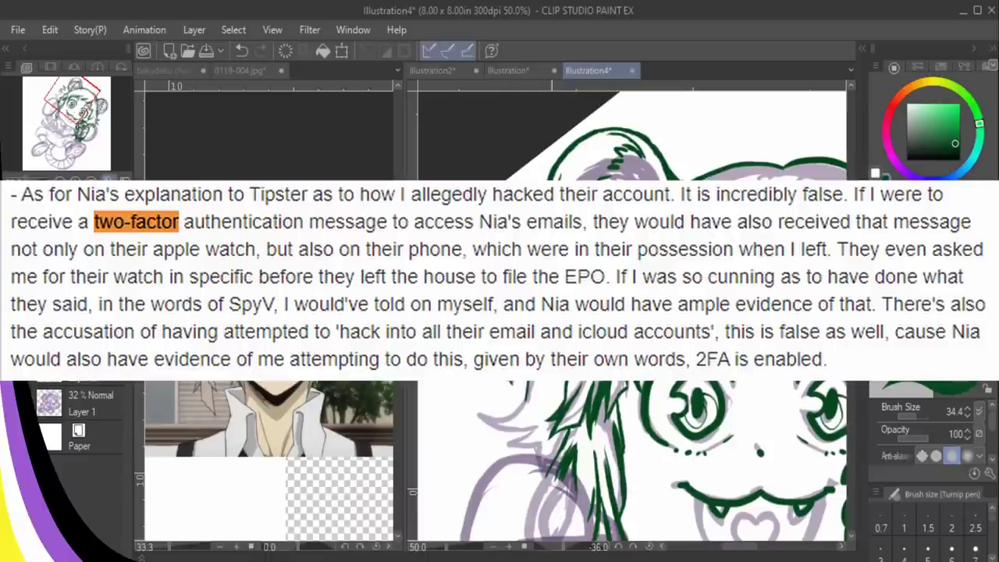
mouse_move(479, 413)
left_mouse_down()
mouse_move(501, 421)
mouse_move(536, 383)
left_mouse_up()
key("ctrl+z")
left_click_drag(512, 352, 590, 277)
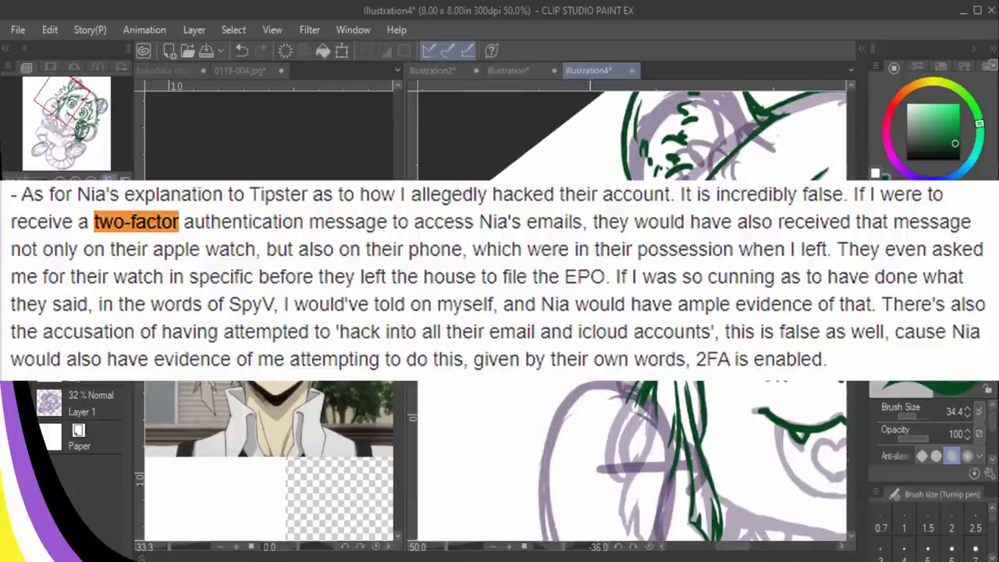
key("e")
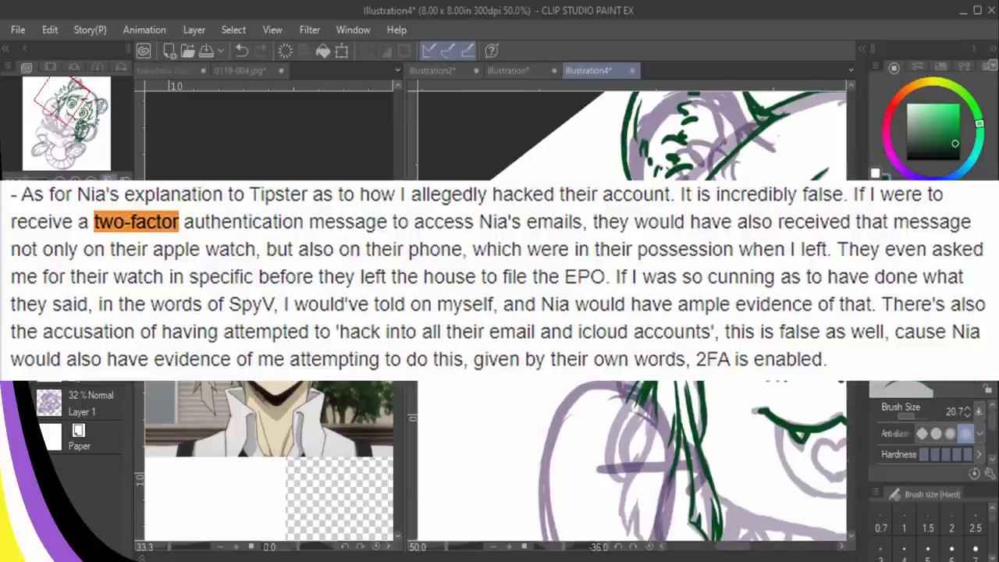
key("p")
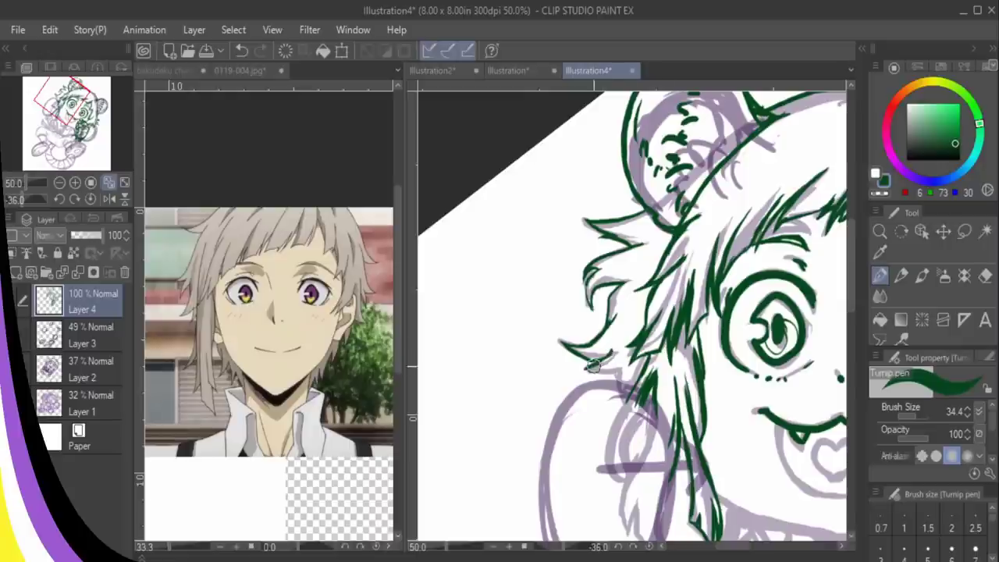
left_click_drag(608, 356, 588, 367)
mouse_move(588, 367)
left_mouse_down()
mouse_move(623, 367)
mouse_move(619, 392)
left_mouse_up()
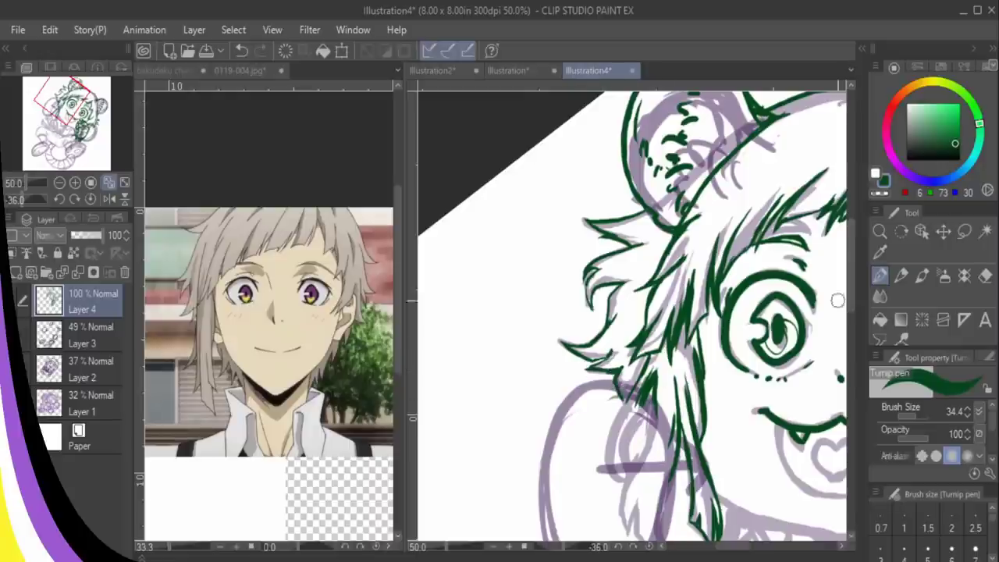
- Ink the chin line below the mouth toward the raised paw and taper it with the eraser
left_click_drag(851, 270, 852, 249)
left_click_drag(736, 547, 756, 547)
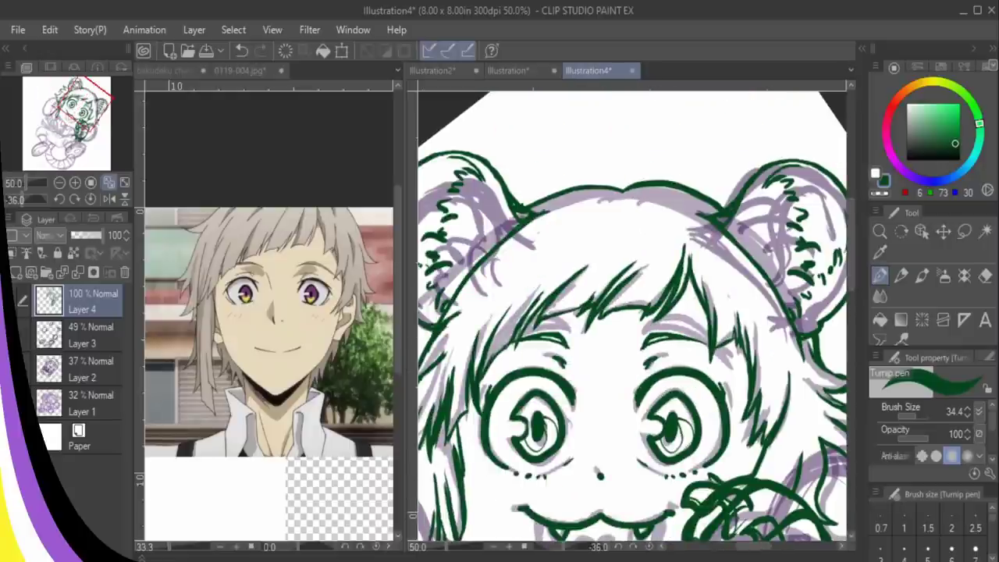
left_click_drag(851, 248, 852, 285)
left_click_drag(607, 434, 696, 418)
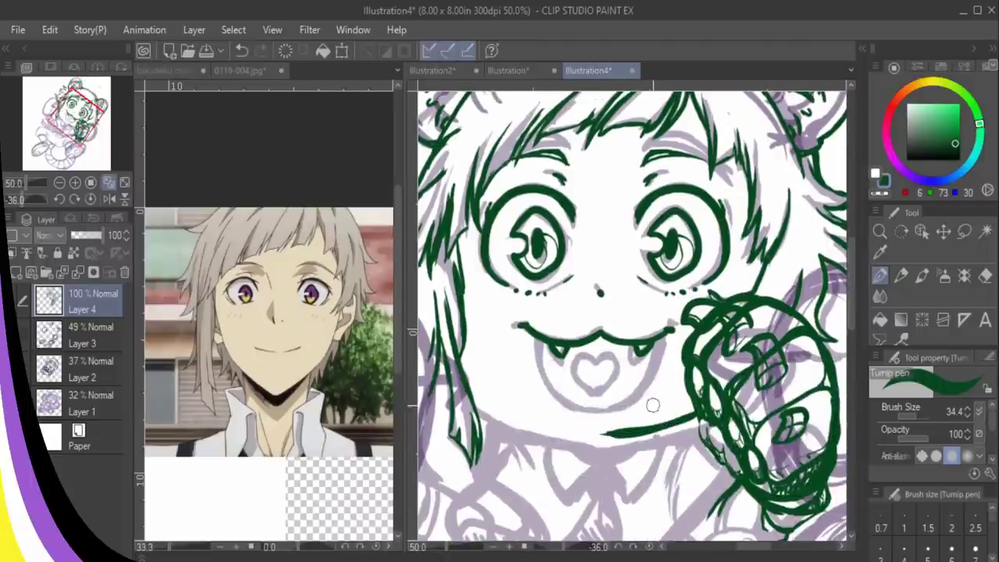
key("e")
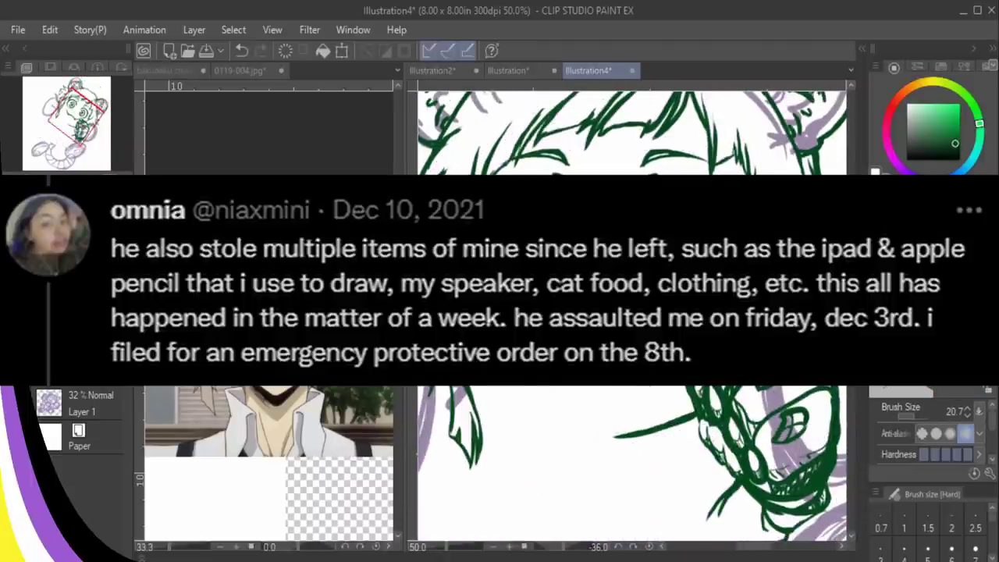
- On a new layer in the 0119-004.jpg reference, scribble a bright pink patch over the character's eye and forehead
key("ctrl+minus")
key("ctrl+minus")
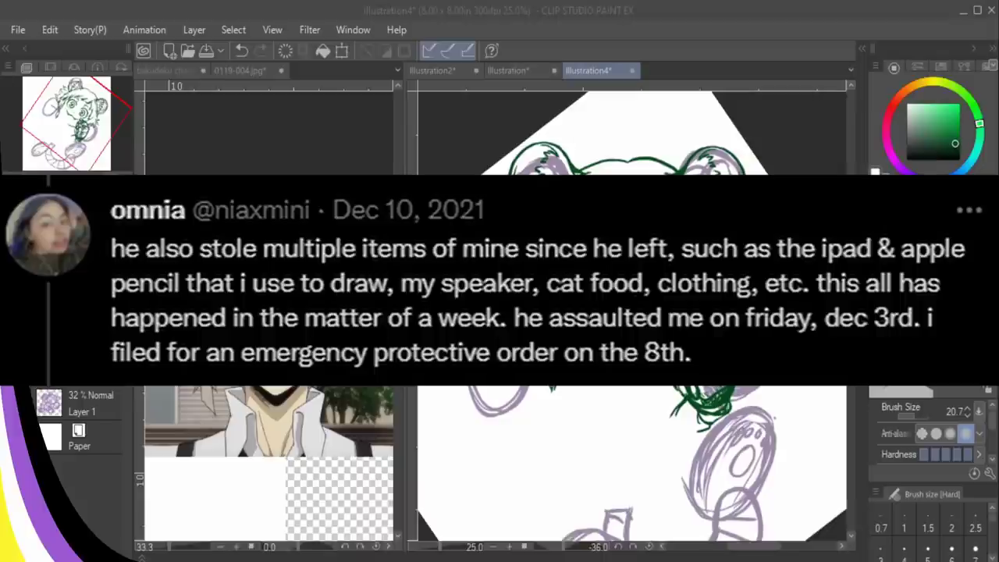
left_click(240, 70)
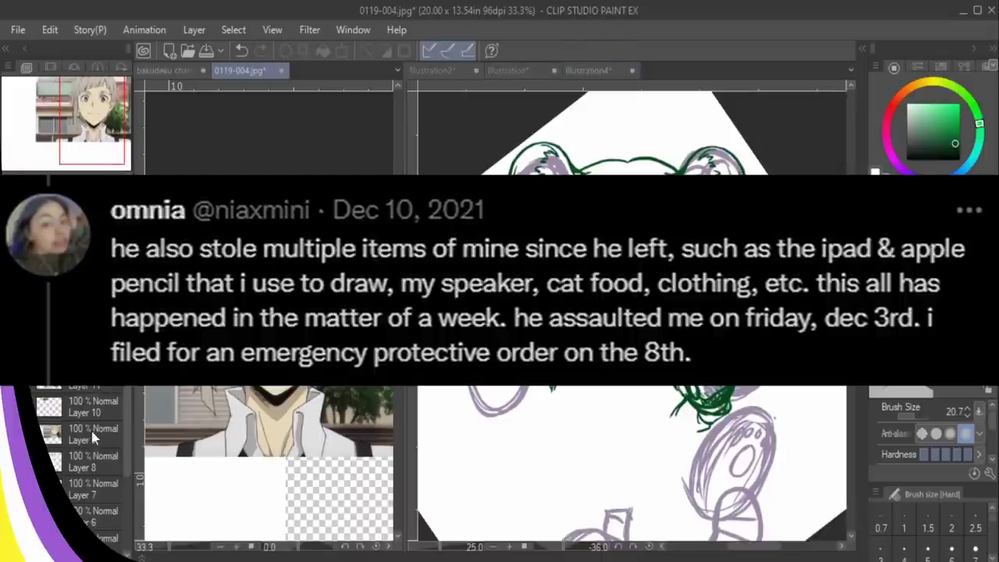
key("ctrl+shift+n")
mouse_move(932, 81)
left_mouse_down()
mouse_move(896, 163)
mouse_move(887, 143)
left_mouse_up()
left_click(935, 103)
key("p")
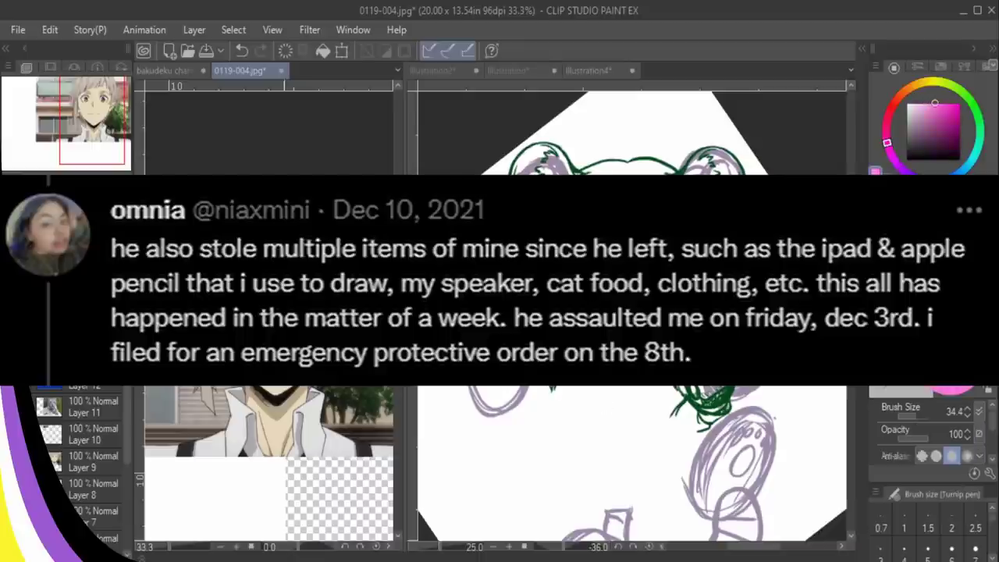
left_click_drag(284, 281, 306, 270)
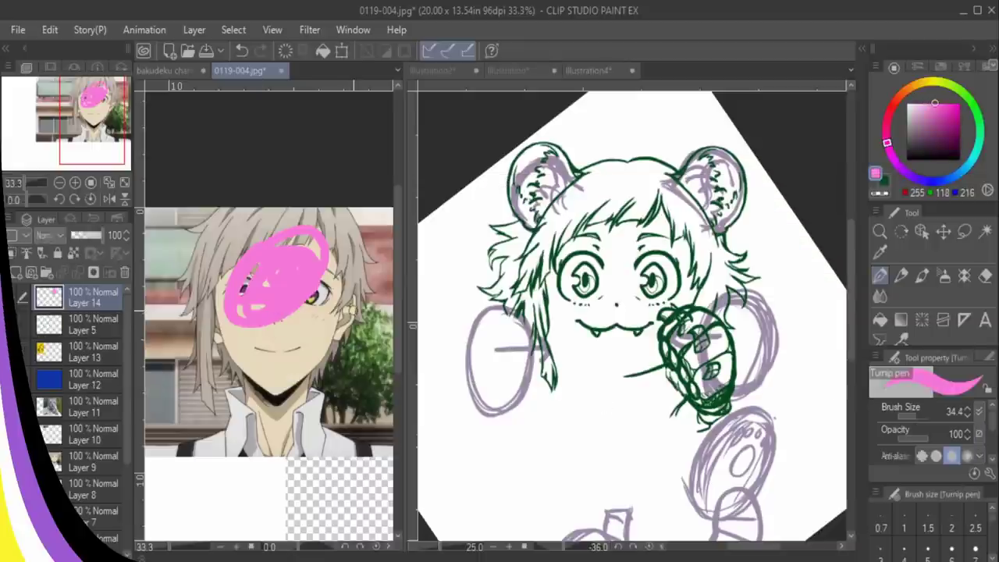
- Return to Illustration4, show the Layer 3 body sketch and switch back to the dark green colour
left_click(589, 71)
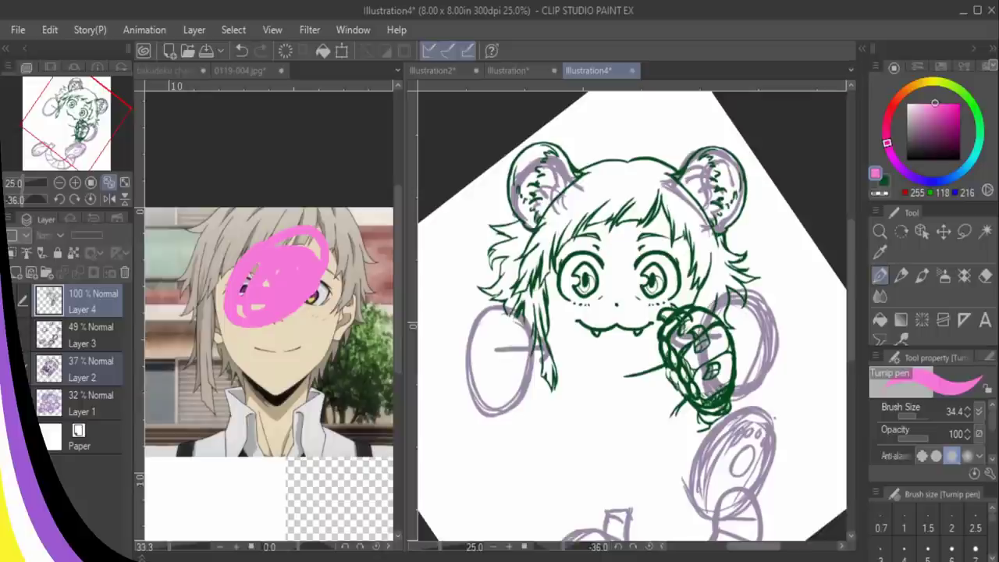
left_click(10, 336)
left_click(885, 180)
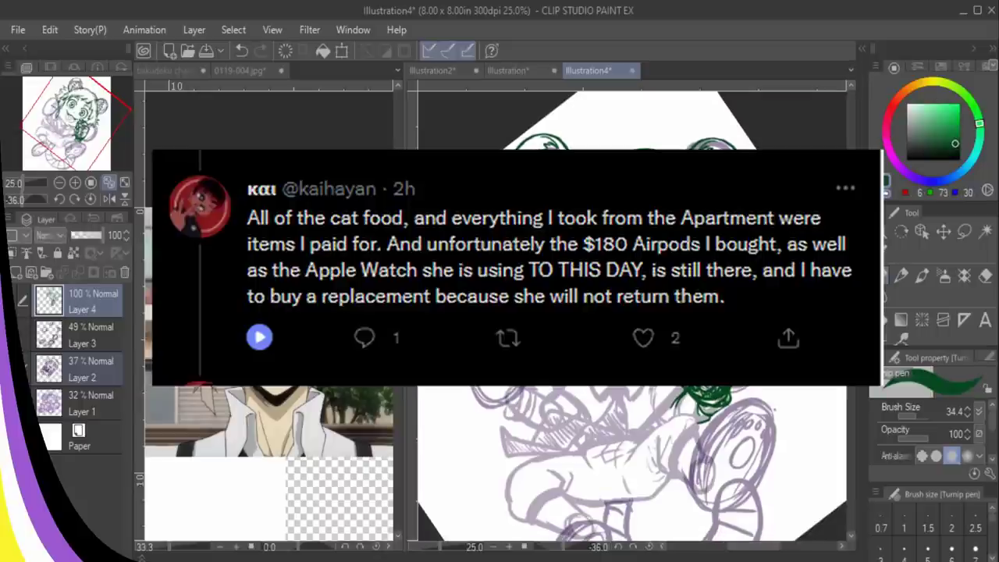
- Ink the first collar edge below the chin and the sleeve lines under the raised paw, redoing strokes that miss
left_click(75, 183)
left_click(75, 183)
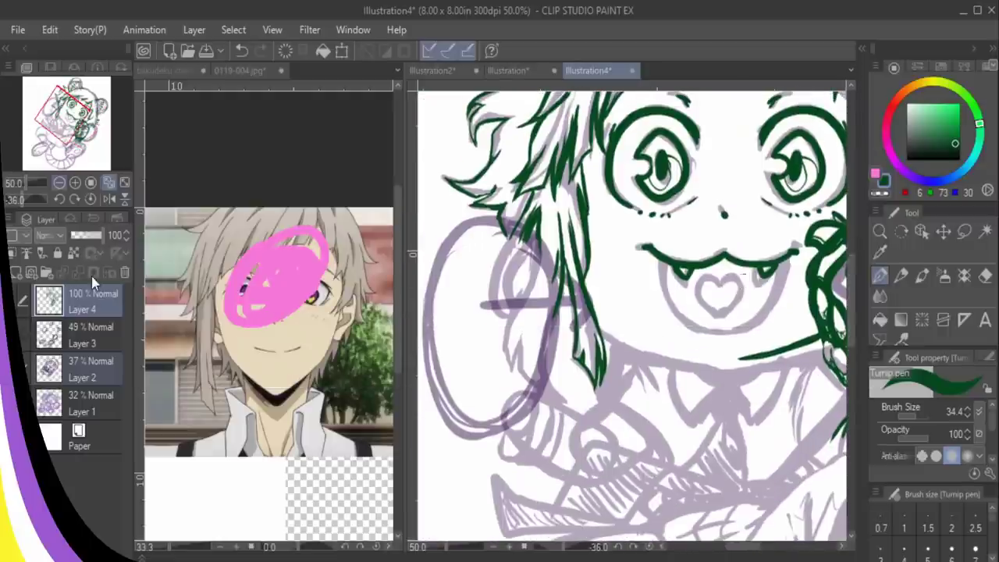
left_click(60, 182)
left_click_drag(746, 547, 754, 547)
left_click_drag(650, 242, 699, 211)
key("ctrl+z")
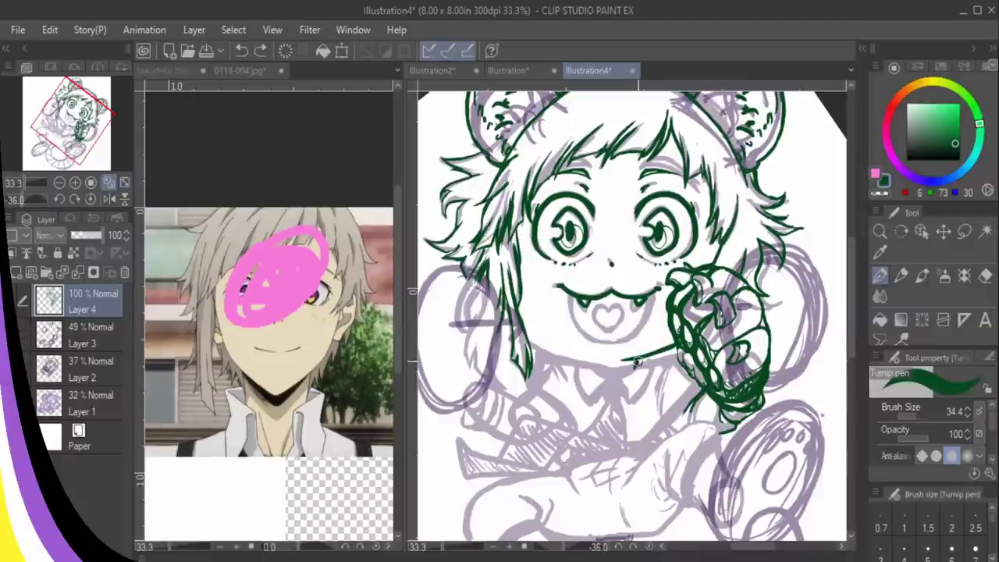
left_click_drag(656, 354, 678, 344)
key("ctrl+z")
mouse_move(699, 392)
left_mouse_down()
mouse_move(689, 385)
mouse_move(679, 397)
left_mouse_up()
key("ctrl+z")
left_click_drag(679, 397, 687, 414)
key("ctrl+z")
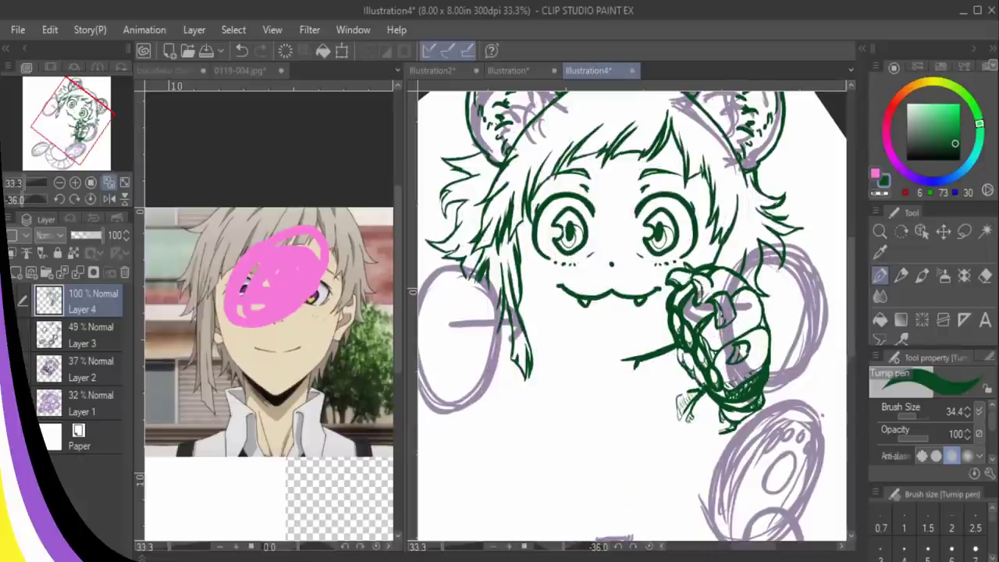
left_click(8, 336)
left_click_drag(725, 402, 755, 394)
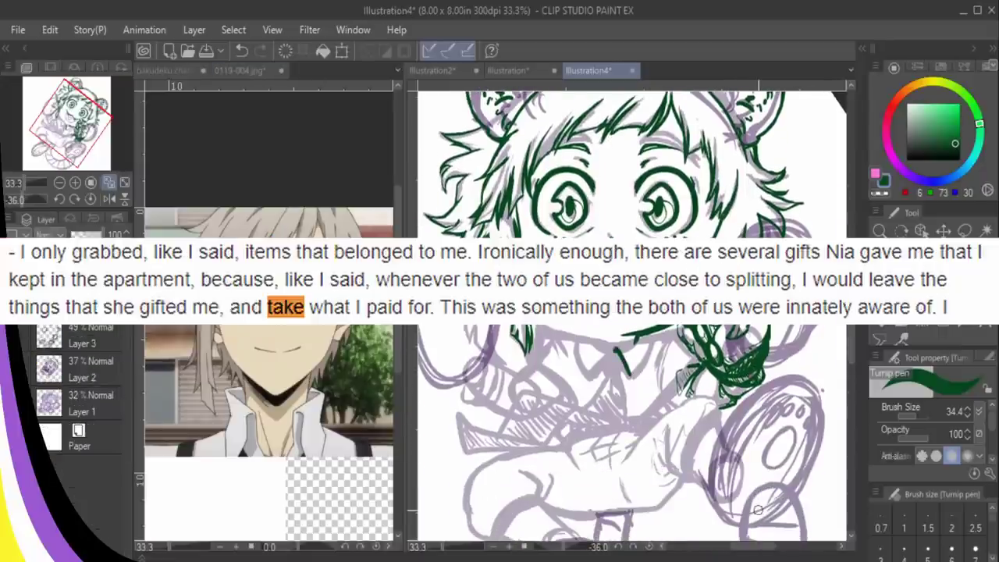
- Hide Layer 9 in the 0119-004.jpg reference and bring the full-body character sheet into close view
left_click(241, 71)
left_click(10, 462)
left_click(72, 95)
left_click(75, 183)
left_click(75, 182)
left_click_drag(72, 96, 48, 95)
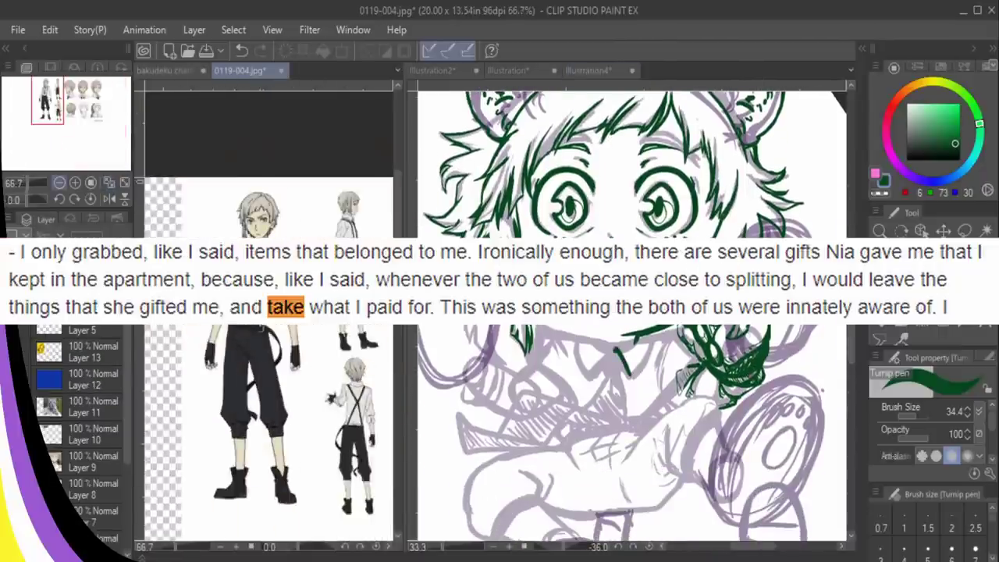
- Ink the pointed shirt collar flap below the chin in Illustration4 and extend the collar toward the raised paw
left_click(625, 357)
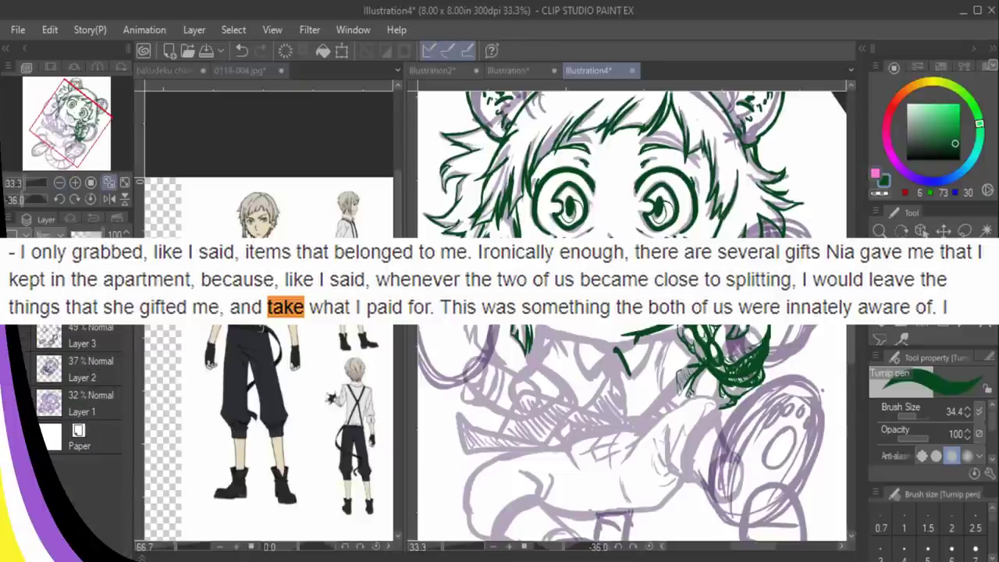
mouse_move(615, 351)
left_mouse_down()
mouse_move(648, 341)
mouse_move(615, 348)
mouse_move(646, 338)
mouse_move(633, 381)
left_mouse_up()
key("ctrl+z")
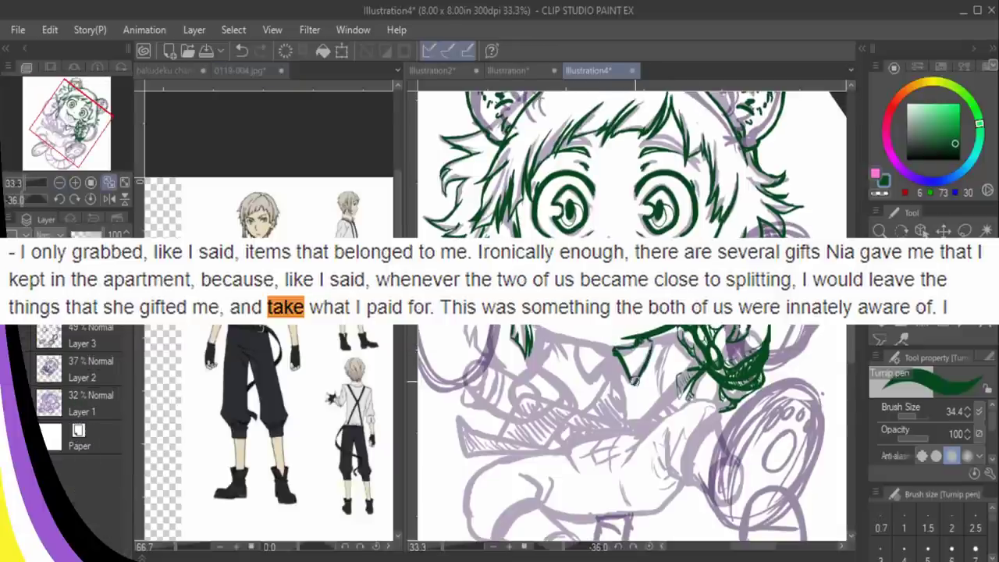
left_click_drag(650, 345, 676, 341)
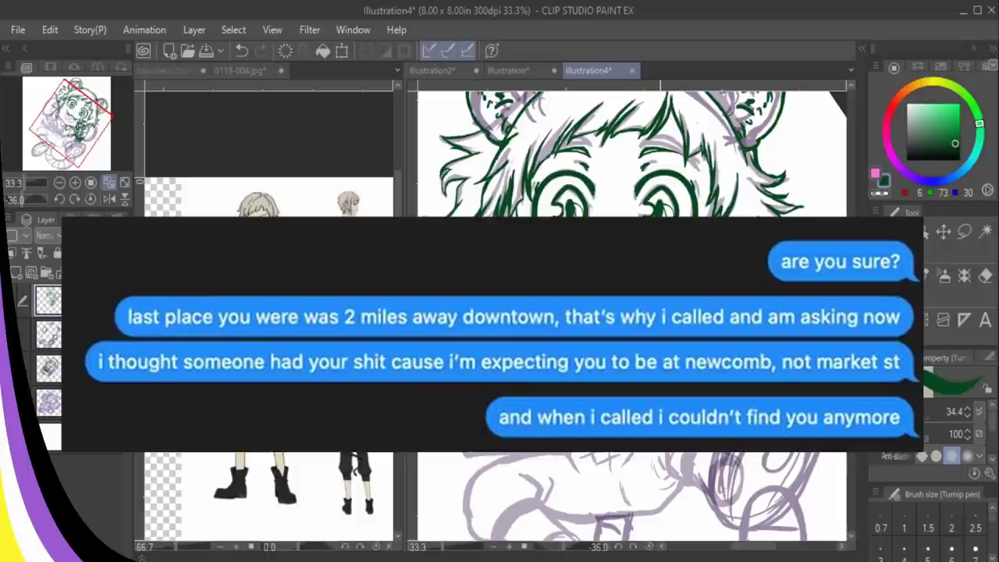
left_click_drag(660, 312, 654, 359)
- On a new layer, ink the rounded outline of the lower paw below the mouth and erase its excess upper edge
left_click(16, 273)
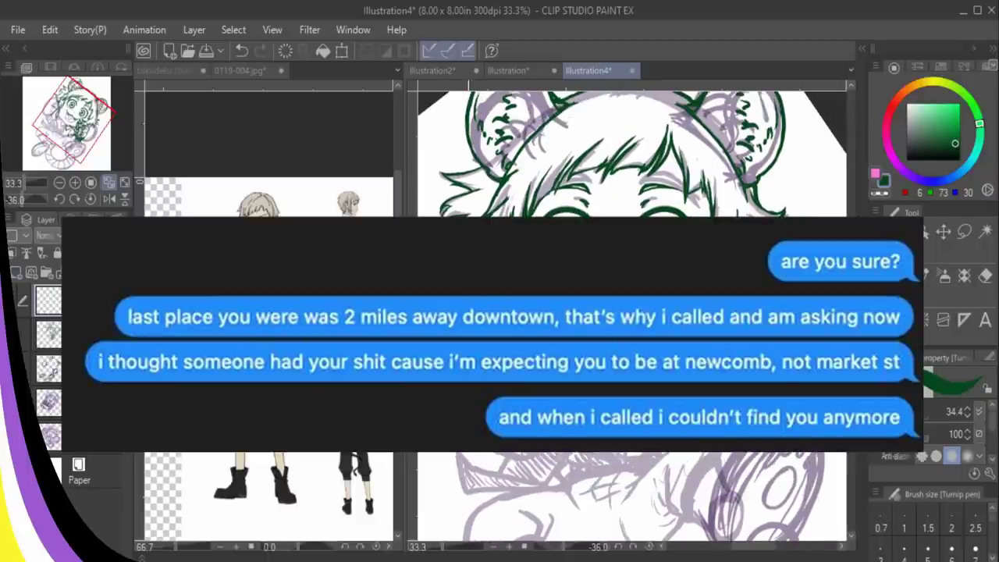
left_click_drag(540, 352, 614, 344)
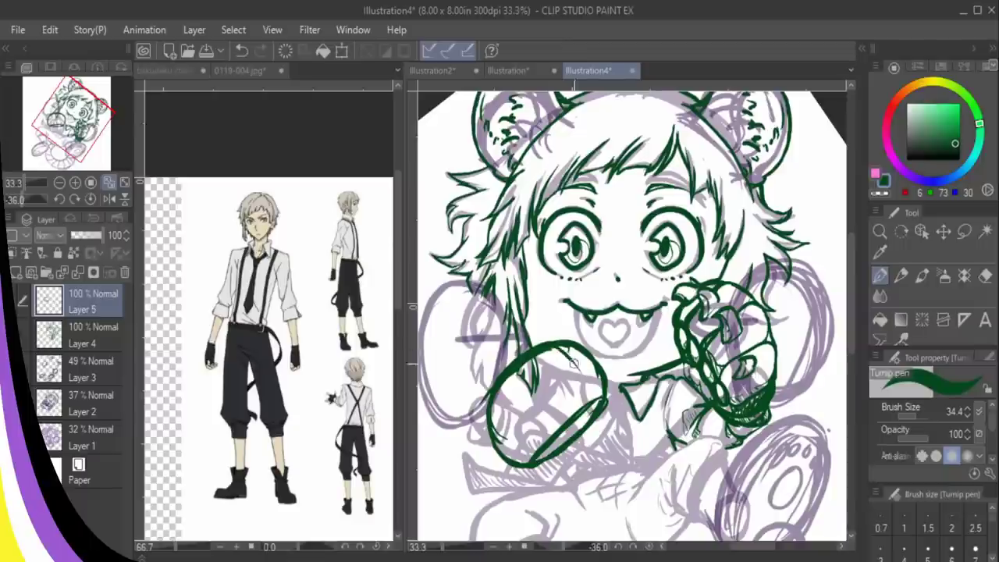
key("e")
mouse_move(564, 341)
left_mouse_down()
mouse_move(601, 382)
mouse_move(564, 345)
mouse_move(583, 353)
left_mouse_up()
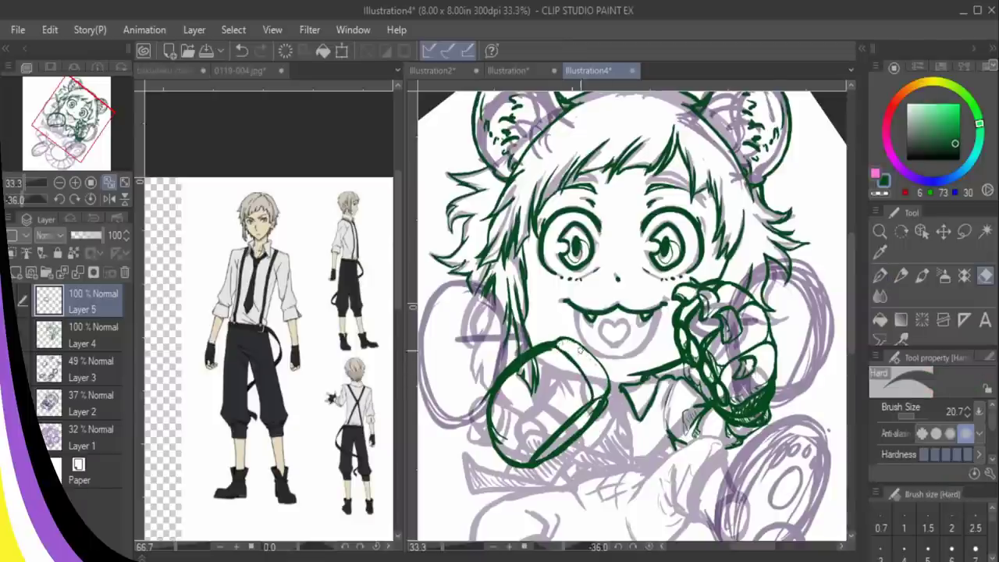
- Ink the finger divisions and braided wrist edge of the lower paw, rounding the fingertips and erasing the old outline
key("p")
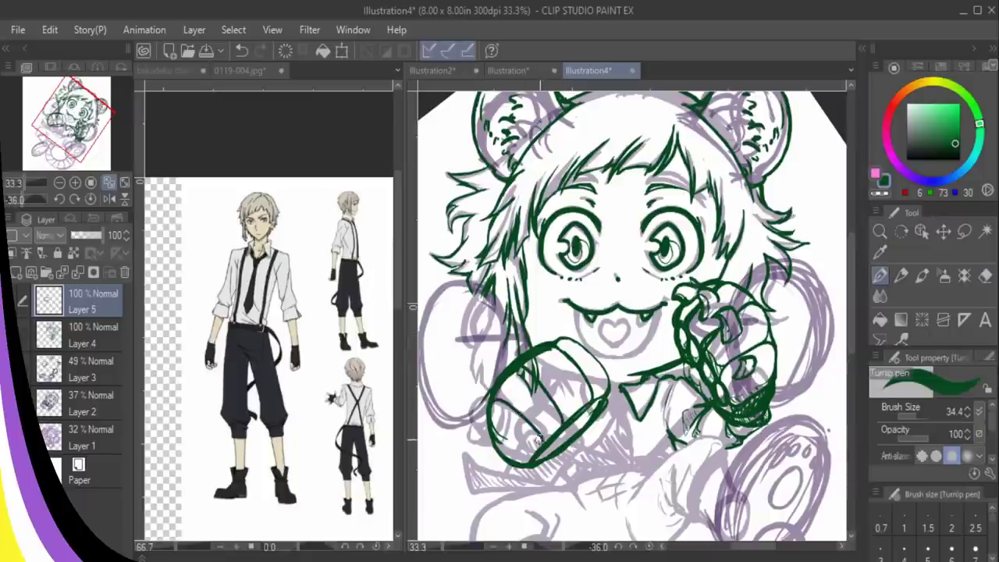
left_click_drag(509, 380, 553, 436)
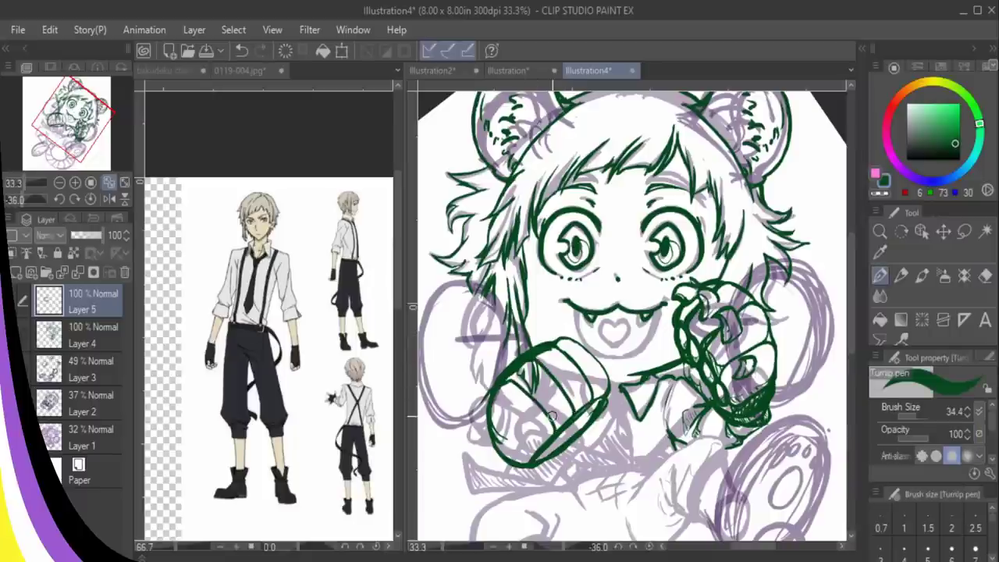
mouse_move(495, 426)
left_mouse_down()
mouse_move(528, 458)
mouse_move(578, 416)
left_mouse_up()
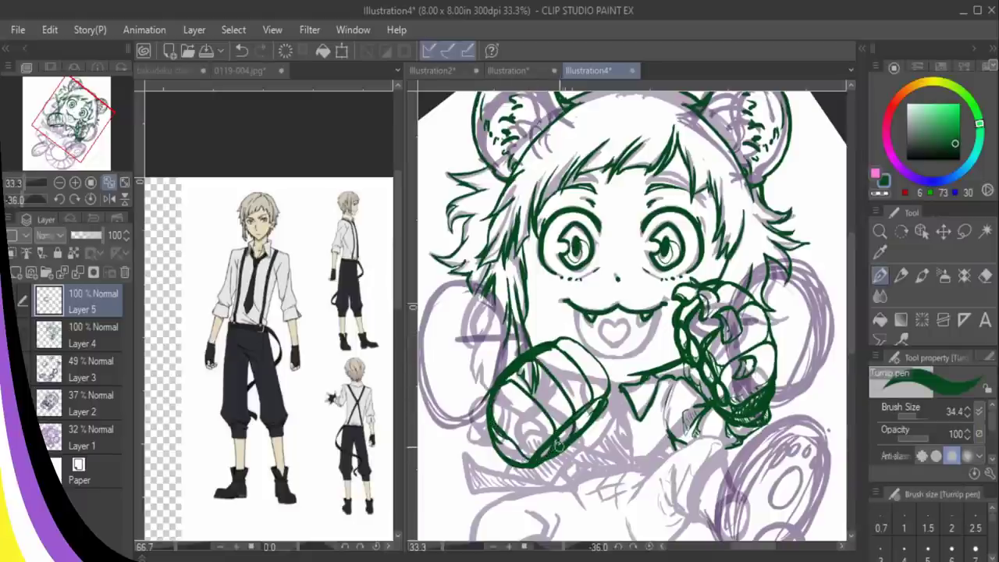
mouse_move(556, 450)
left_mouse_down()
mouse_move(576, 418)
mouse_move(606, 429)
mouse_move(565, 451)
mouse_move(571, 445)
mouse_move(556, 443)
mouse_move(540, 465)
left_mouse_up()
key("ctrl+z")
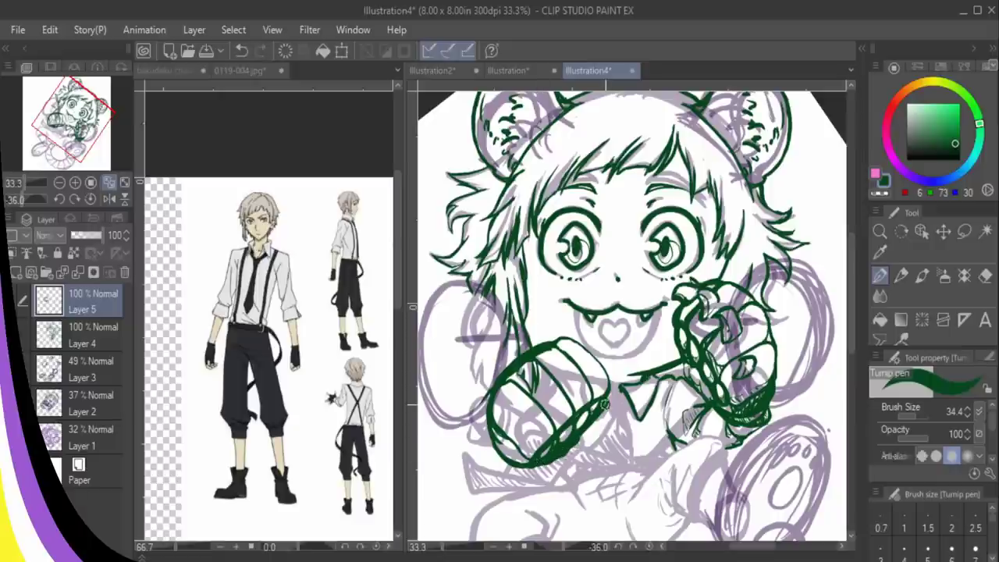
key("e")
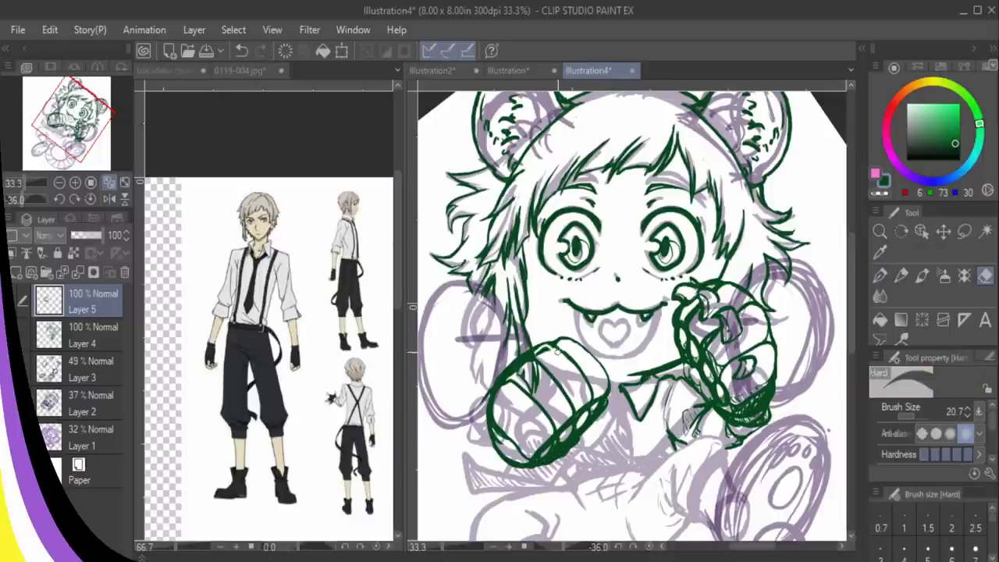
key("p")
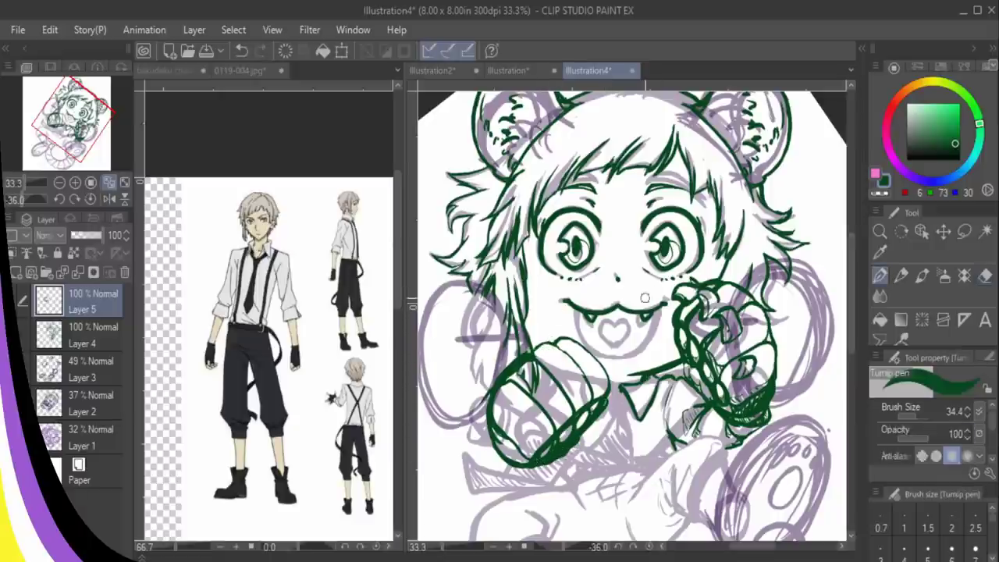
key("e")
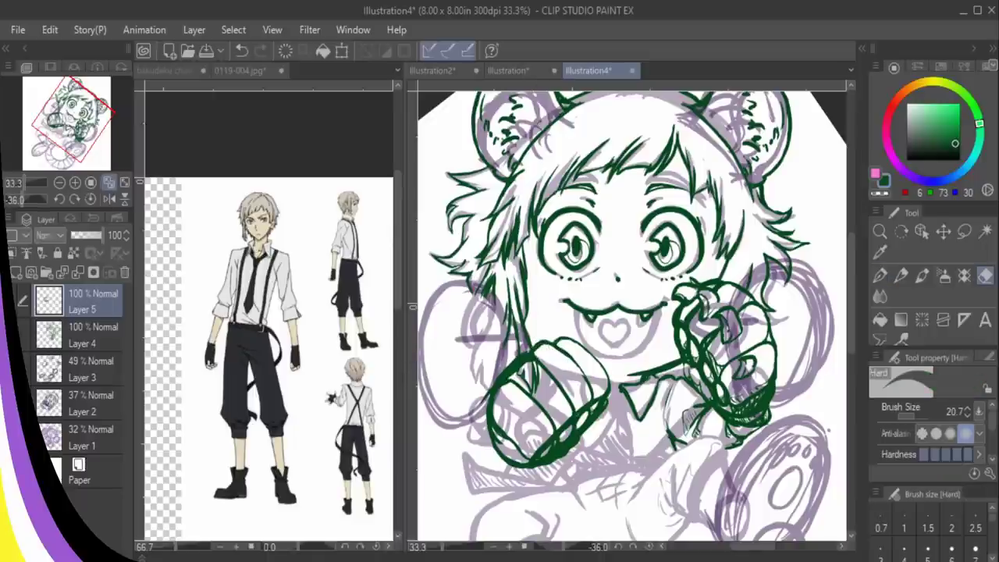
mouse_move(519, 372)
left_mouse_down()
mouse_move(531, 360)
mouse_move(498, 380)
left_mouse_up()
- Ink small ovals on the lower paw's fingers and curved claws on the uppermost fingers, erasing overlapping lines
key("p")
key("p")
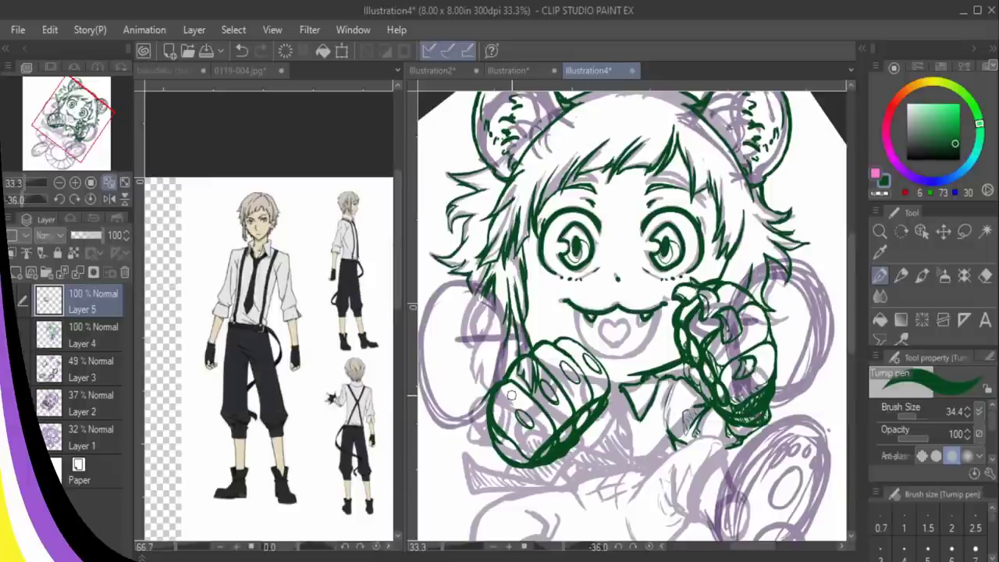
left_click_drag(587, 357, 614, 364)
key("ctrl+z")
mouse_move(591, 354)
left_mouse_down()
mouse_move(597, 364)
mouse_move(576, 368)
mouse_move(602, 383)
left_mouse_up()
key("p")
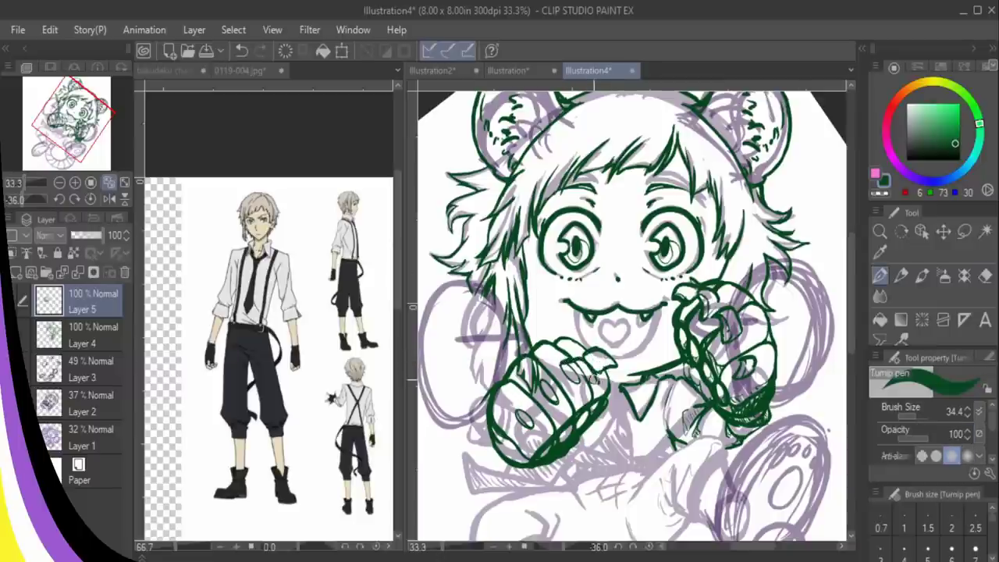
mouse_move(555, 359)
left_mouse_down()
mouse_move(598, 386)
mouse_move(573, 369)
mouse_move(594, 374)
mouse_move(612, 362)
left_mouse_up()
key("e")
key("p")
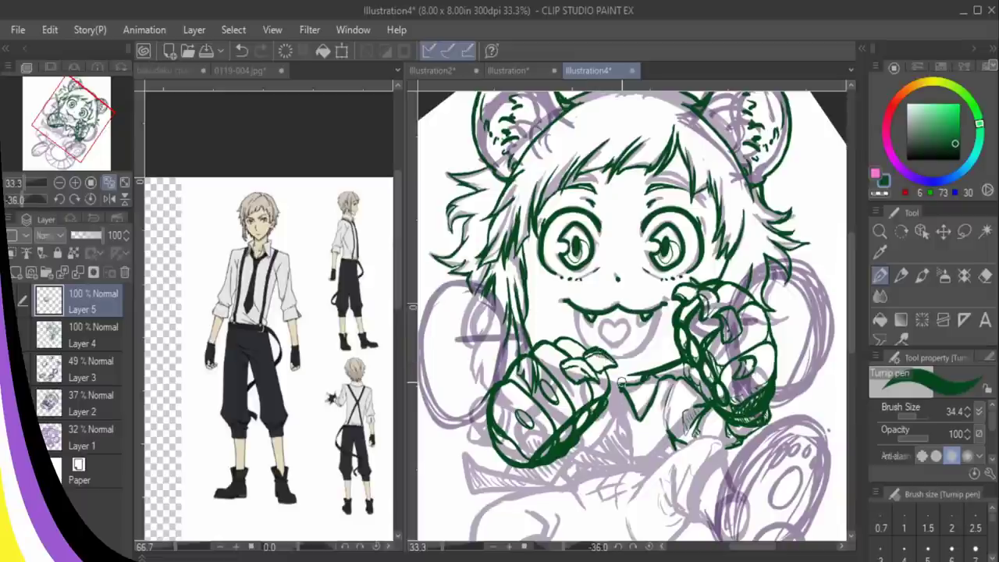
key("e")
left_click_drag(592, 350, 598, 346)
key("p")
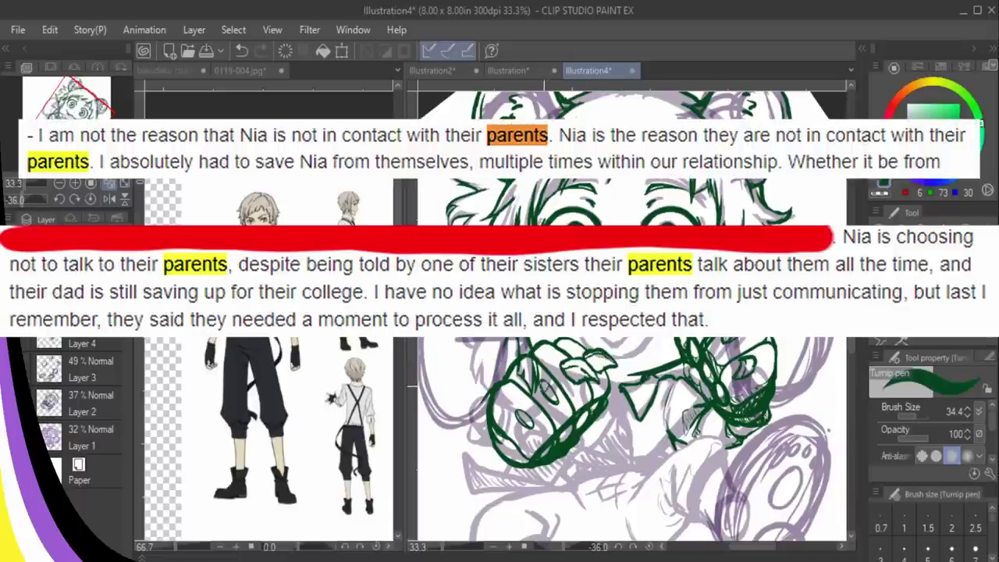
- Ink the claws on the lower paw's remaining fingers, redoing strokes that miss and cleaning up overlaps
key("ctrl+z")
mouse_move(544, 381)
left_mouse_down()
mouse_move(565, 369)
mouse_move(560, 398)
mouse_move(544, 377)
mouse_move(562, 397)
mouse_move(581, 395)
left_mouse_up()
key("ctrl+z")
key("e")
key("p")
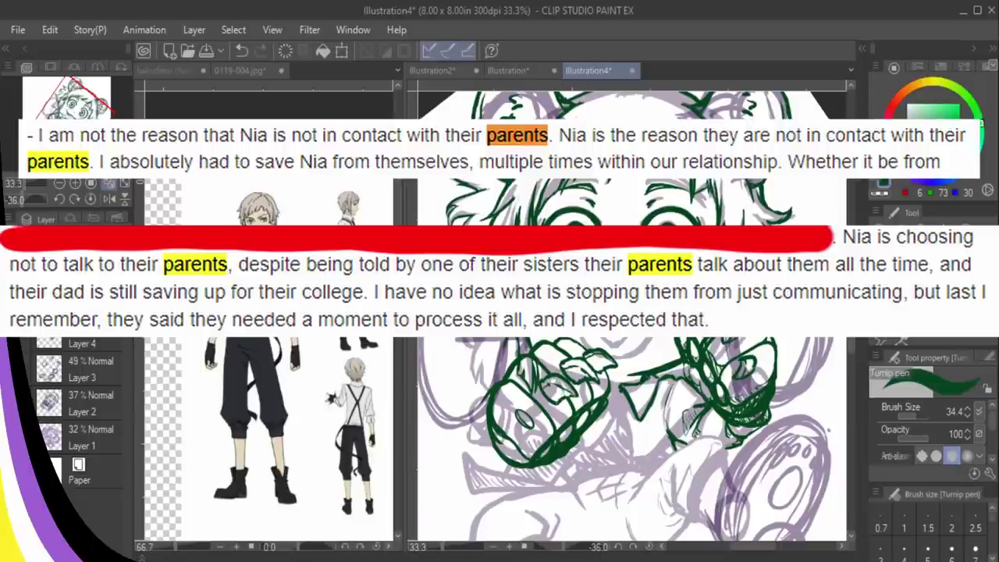
mouse_move(516, 406)
left_mouse_down()
mouse_move(540, 421)
mouse_move(521, 428)
left_mouse_up()
key("e")
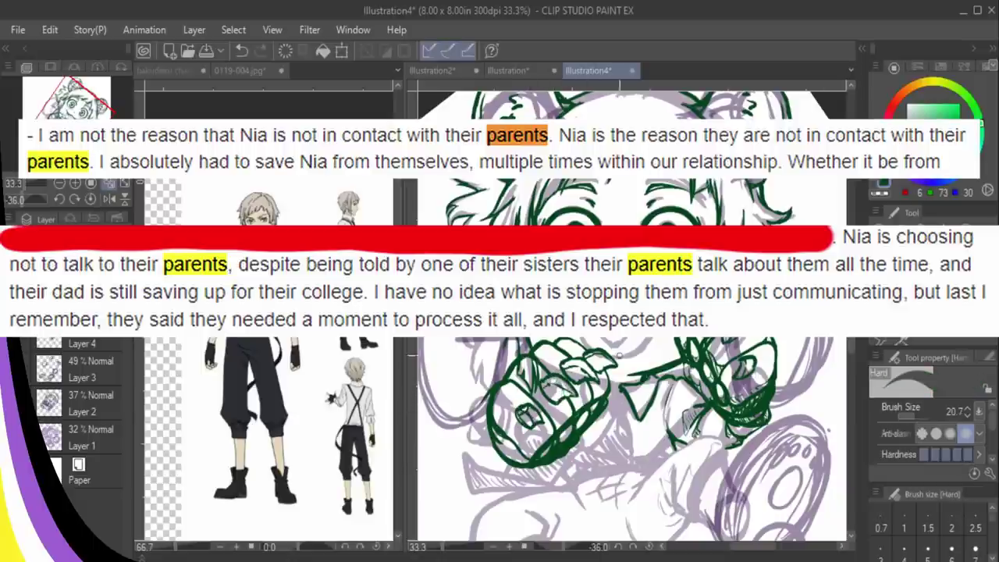
key("p")
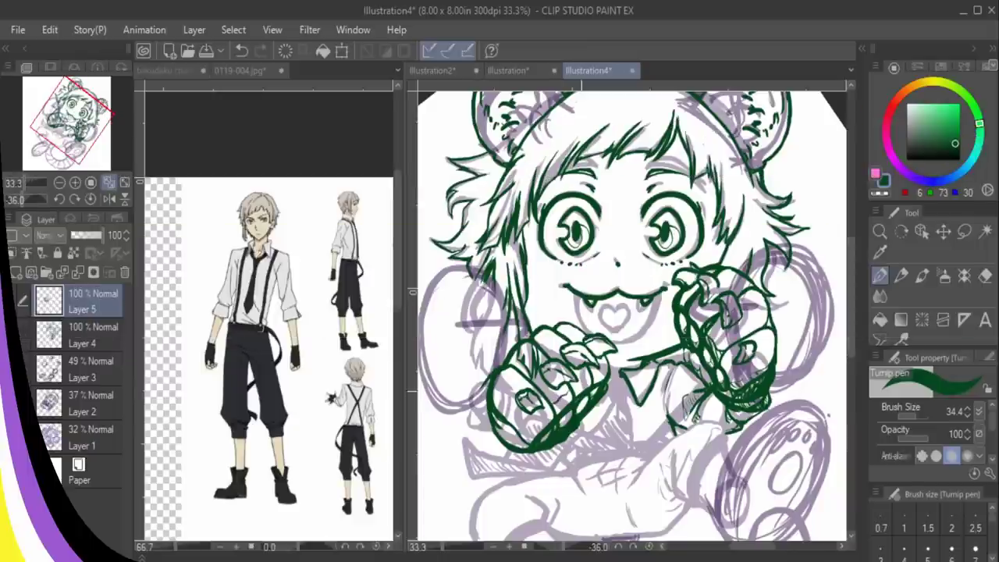
- Thicken the braided wrist edge of the lower paw and clean its outer contour with the eraser
mouse_move(585, 378)
left_mouse_down()
mouse_move(552, 414)
mouse_move(515, 432)
mouse_move(529, 430)
mouse_move(512, 414)
mouse_move(501, 421)
mouse_move(523, 449)
left_mouse_up()
key("e")
left_click_drag(490, 413, 504, 447)
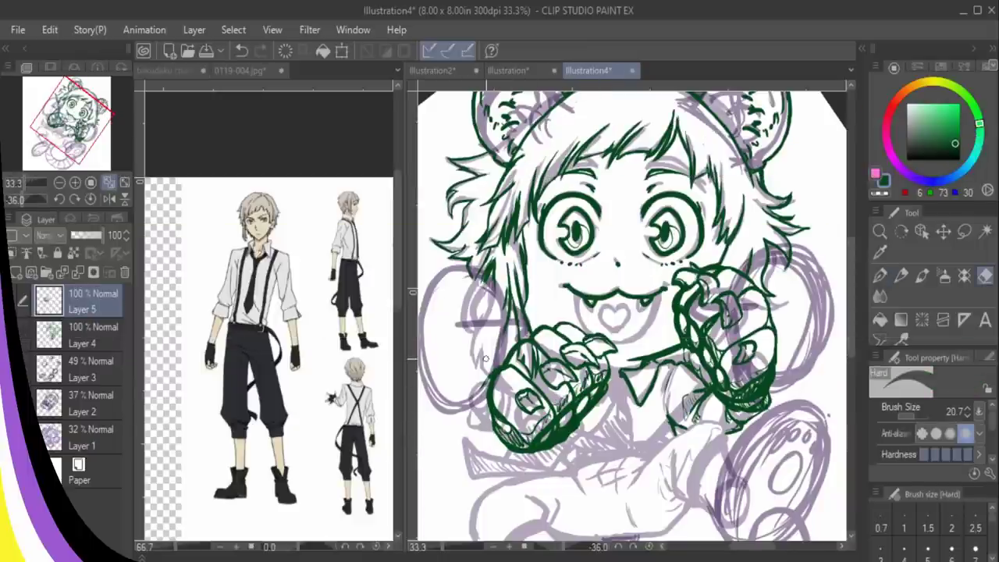
- Ink the suspender curving beside the lower paw and outline the trailing belt end beneath it, redoing one stroke and tidying the tip
scroll(484, 358, "down", 3)
key("p")
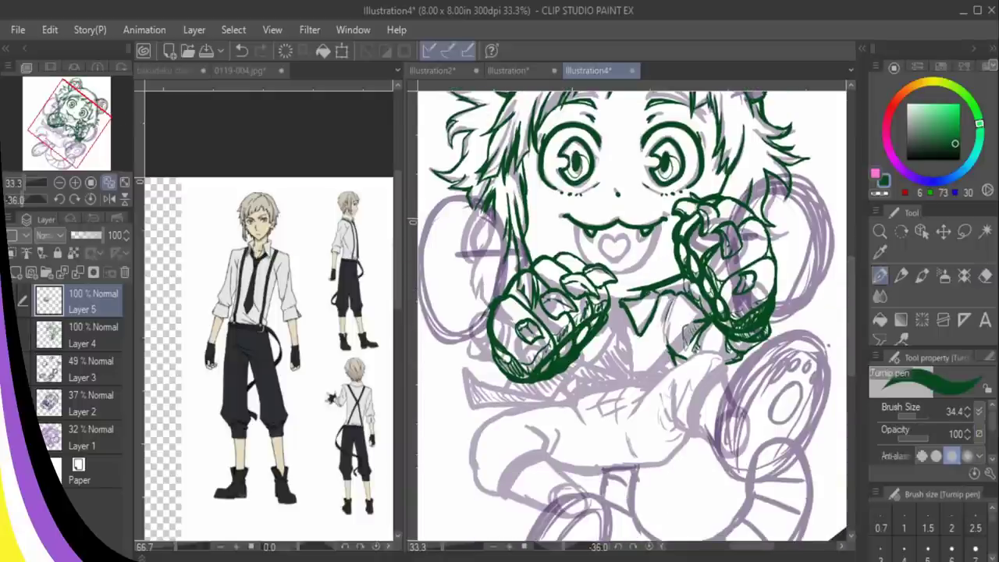
left_click_drag(614, 310, 624, 307)
mouse_move(612, 312)
left_mouse_down()
mouse_move(615, 326)
mouse_move(626, 325)
left_mouse_up()
mouse_move(622, 326)
left_mouse_down()
mouse_move(630, 351)
mouse_move(626, 331)
mouse_move(625, 343)
mouse_move(615, 328)
mouse_move(601, 354)
mouse_move(617, 364)
mouse_move(584, 380)
mouse_move(603, 343)
mouse_move(558, 404)
mouse_move(506, 408)
left_mouse_up()
key("ctrl+z")
mouse_move(562, 387)
left_mouse_down()
mouse_move(473, 399)
mouse_move(511, 405)
left_mouse_up()
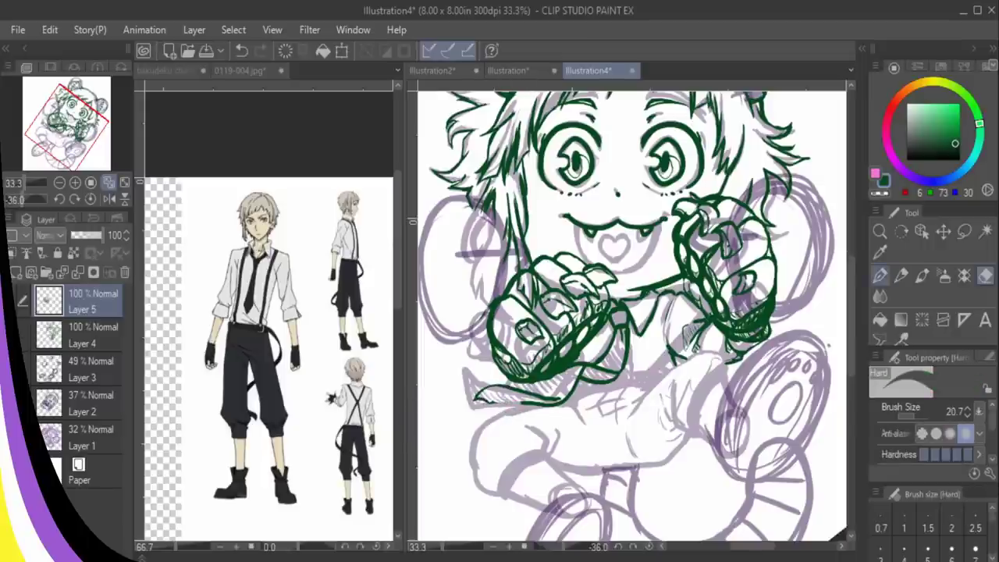
key("e")
mouse_move(498, 409)
left_mouse_down()
mouse_move(545, 399)
mouse_move(498, 403)
left_mouse_up()
key("p")
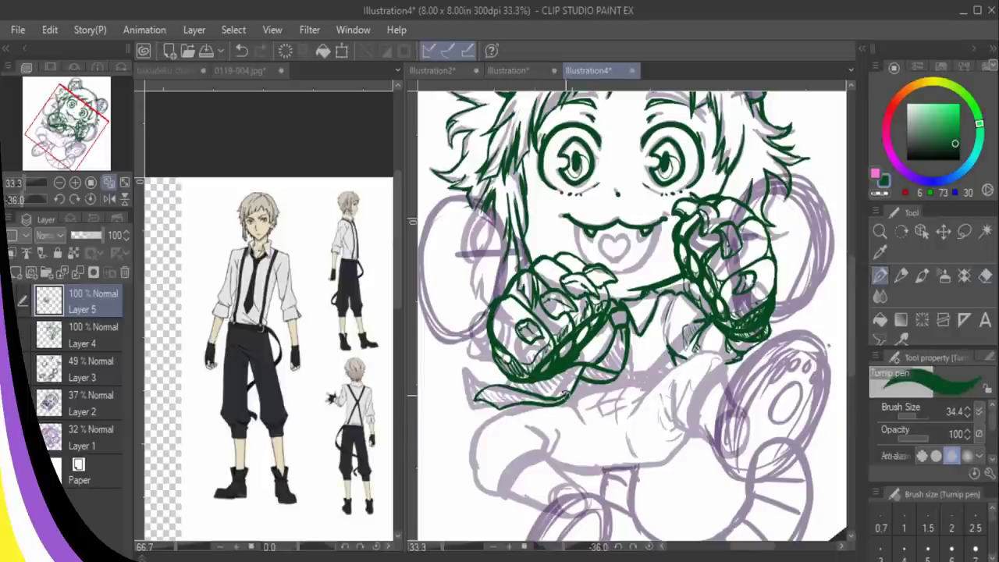
- Fill the trailing belt end below the lower paw with hatching and darken its edges
left_click_drag(560, 375, 541, 397)
key("ctrl+z")
left_click_drag(605, 366, 587, 379)
mouse_move(483, 393)
left_mouse_down()
mouse_move(498, 403)
mouse_move(577, 385)
left_mouse_up()
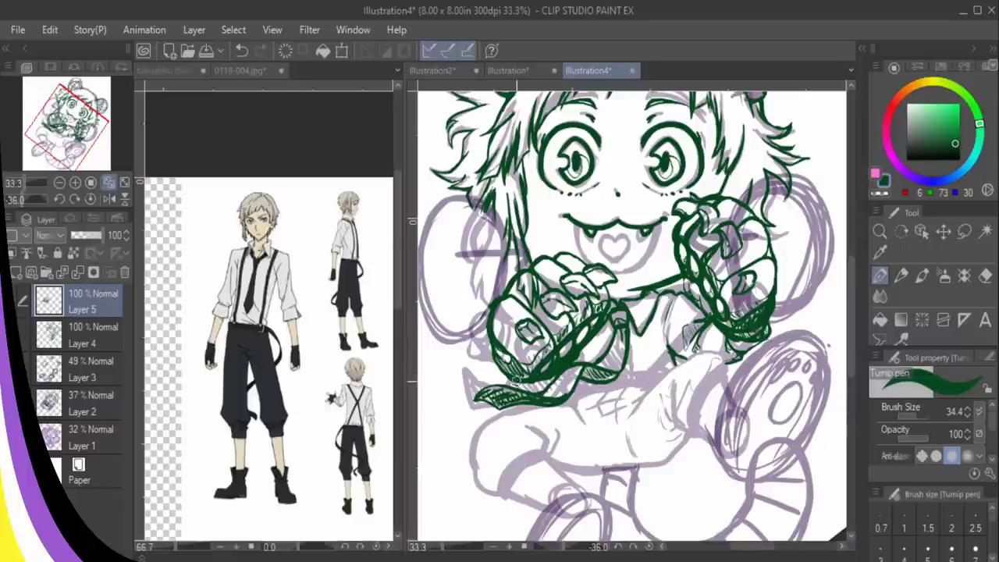
left_click_drag(506, 387, 559, 373)
scroll(551, 376, "down", 1)
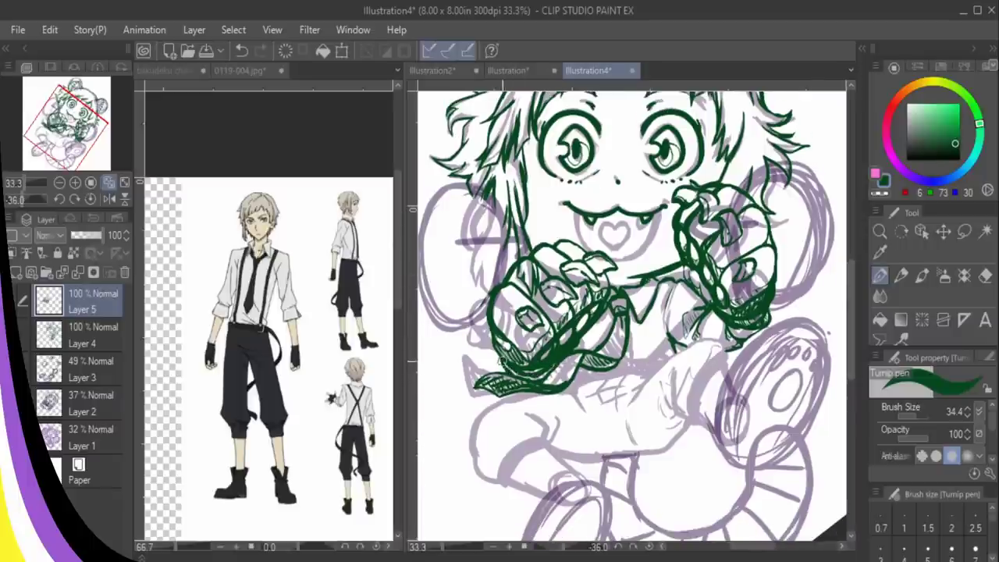
- Ink the belt and its small buckle across the waist beside the lower paw, redoing the first stroke
left_click_drag(617, 361, 654, 364)
key("ctrl+z")
left_click_drag(600, 377, 649, 374)
mouse_move(577, 382)
left_mouse_down()
mouse_move(619, 375)
mouse_move(580, 376)
left_mouse_up()
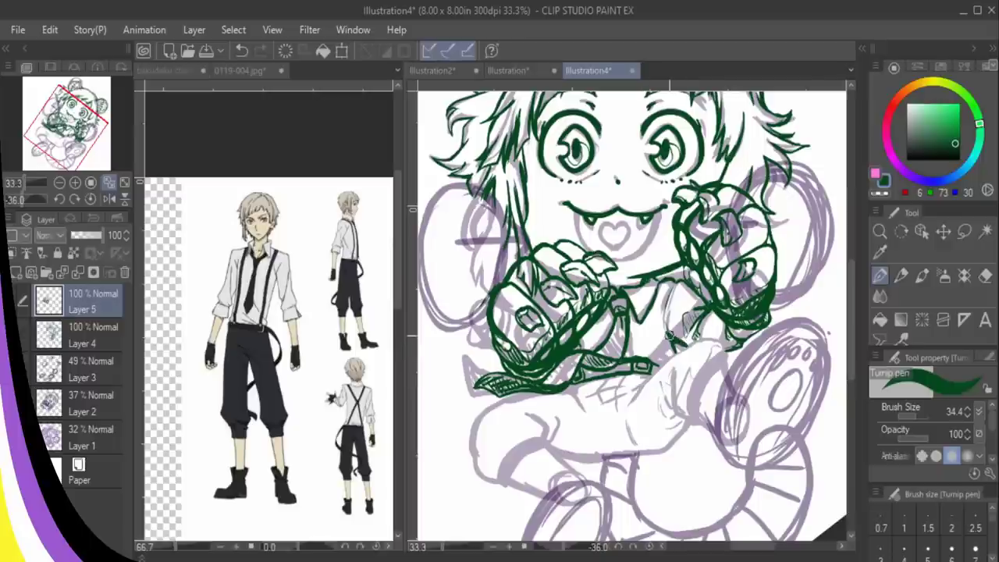
- Merge Layer 5 into Layer 4 and erase the hair lines overlapping the top of the lower paw
key("e")
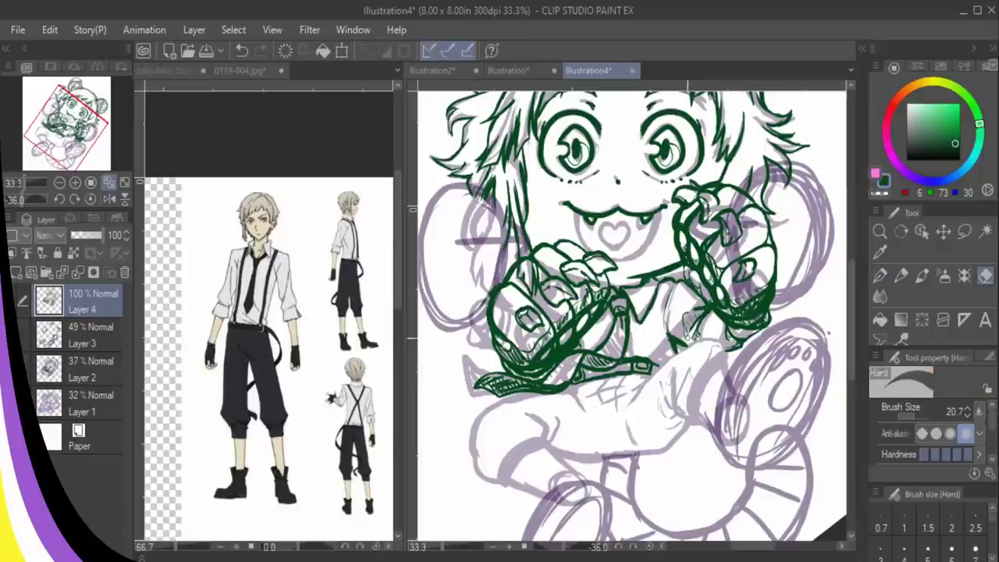
key("ctrl+z")
mouse_move(522, 270)
left_mouse_down()
mouse_move(523, 299)
mouse_move(538, 273)
left_mouse_up()
left_click(90, 301)
key("ctrl+e")
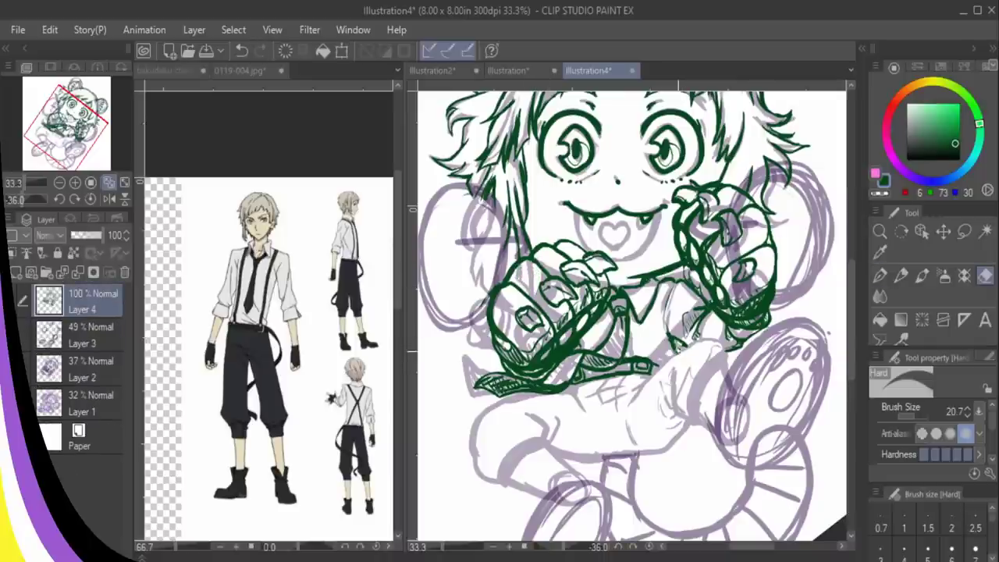
key("p")
key("e")
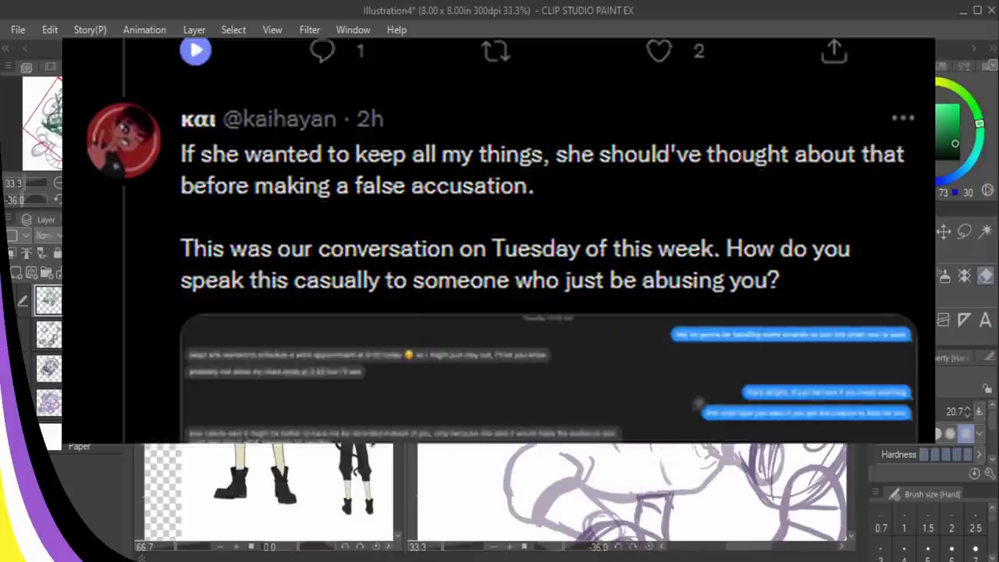
- Ink extra strands in the long side lock of hair hanging beside the lower paw
key("p")
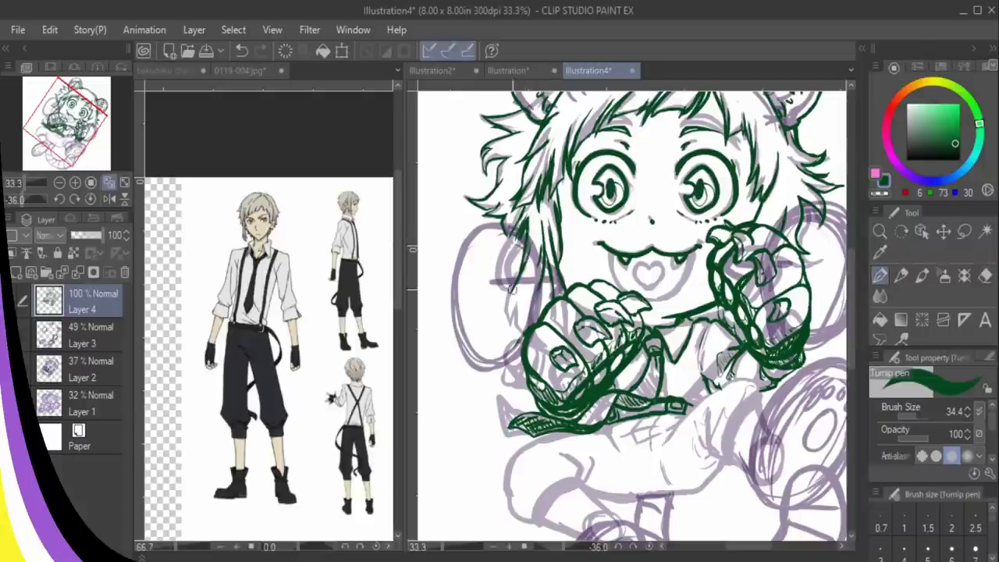
left_click_drag(513, 290, 515, 331)
mouse_move(544, 283)
left_mouse_down()
mouse_move(525, 330)
mouse_move(544, 257)
left_mouse_up()
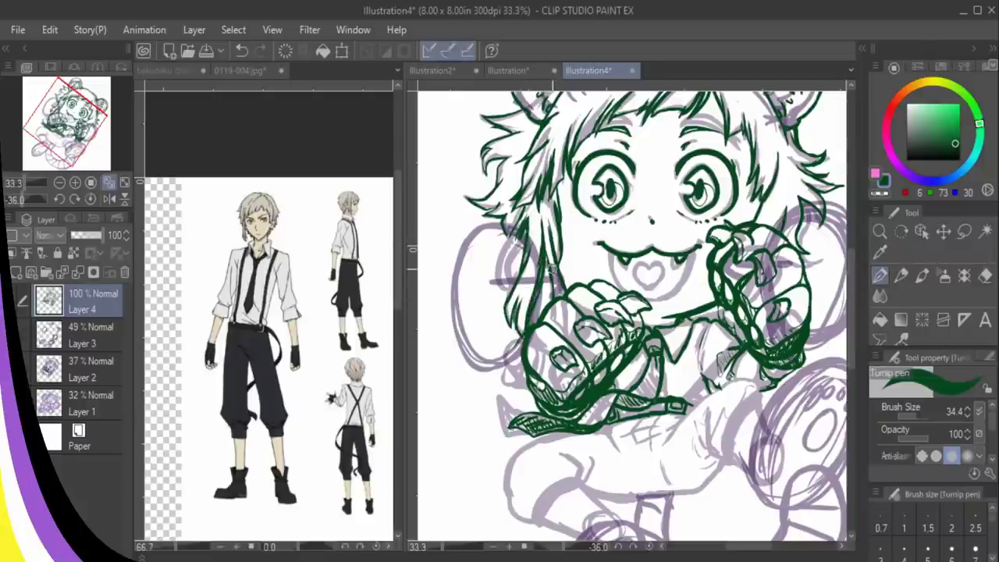
key("e")
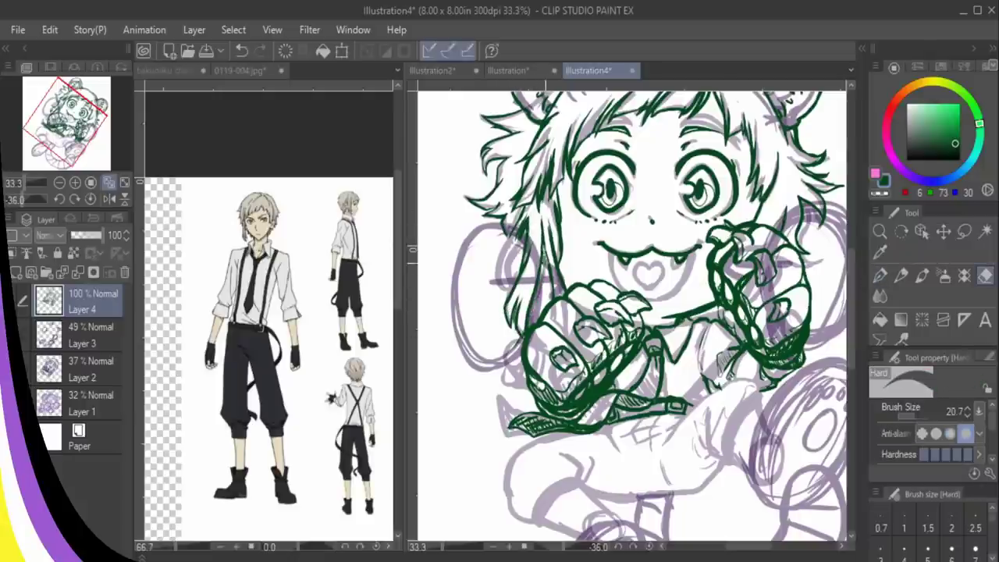
key("p")
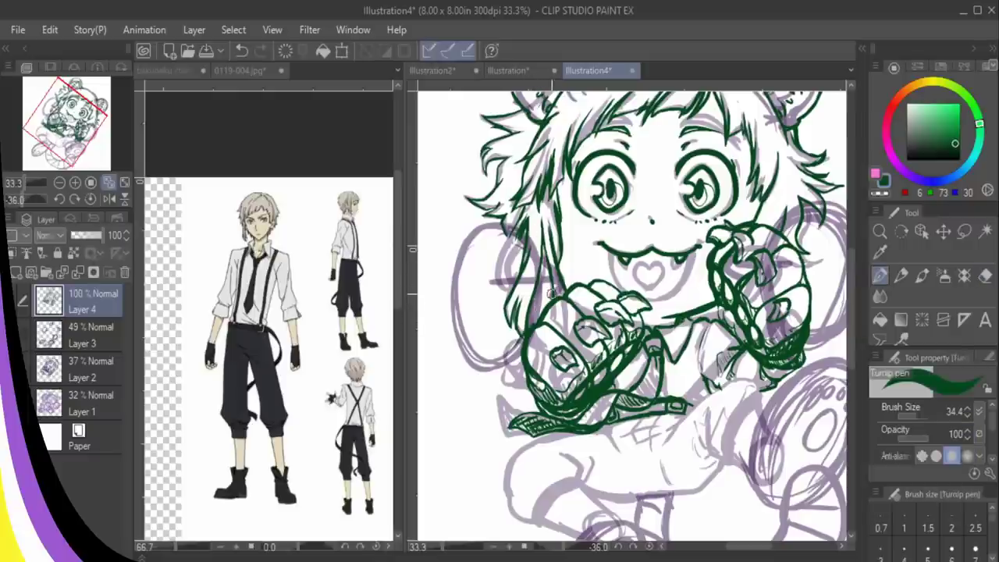
- Refine the side lock with outer and inner strands, undoing one stroke and erasing the excess near the lower paw
left_click_drag(519, 233, 507, 278)
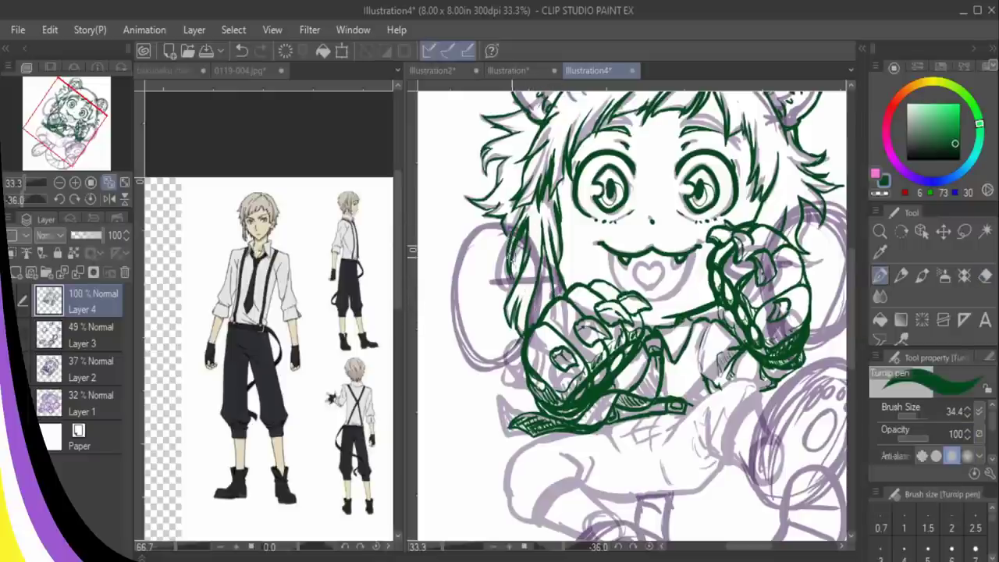
key("e")
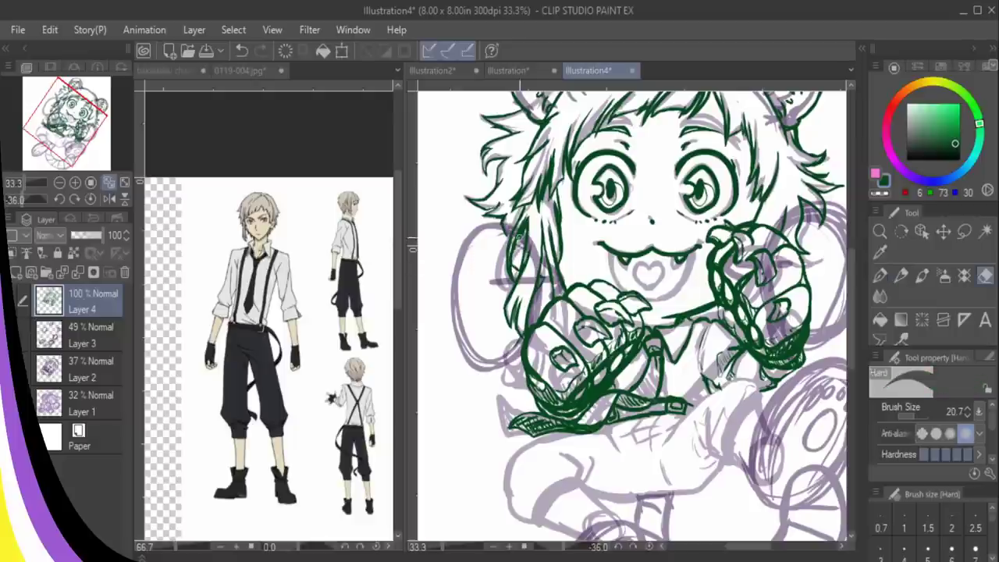
key("p")
key("ctrl+z")
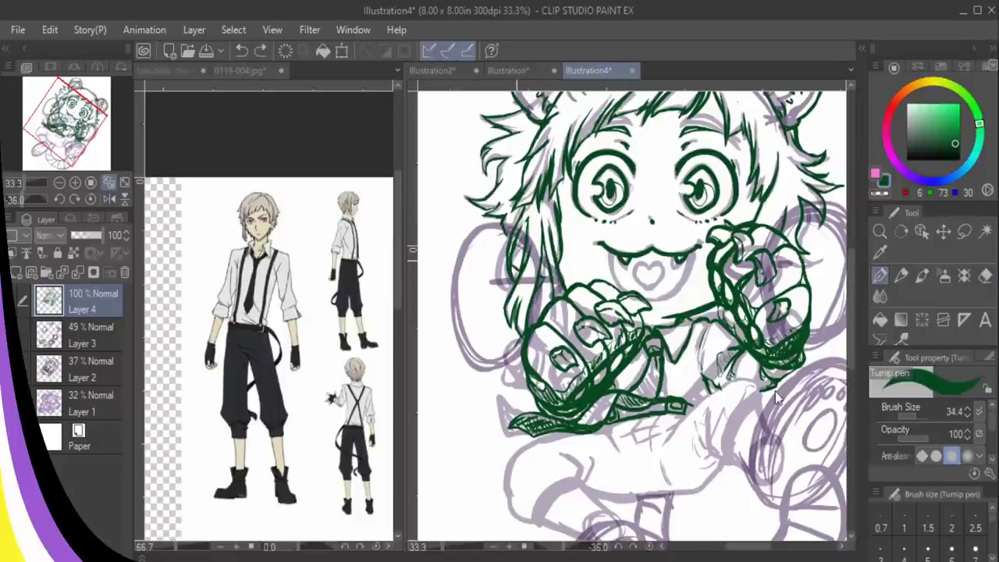
mouse_move(534, 201)
left_mouse_down()
mouse_move(512, 253)
mouse_move(521, 235)
mouse_move(506, 241)
mouse_move(522, 252)
left_mouse_up()
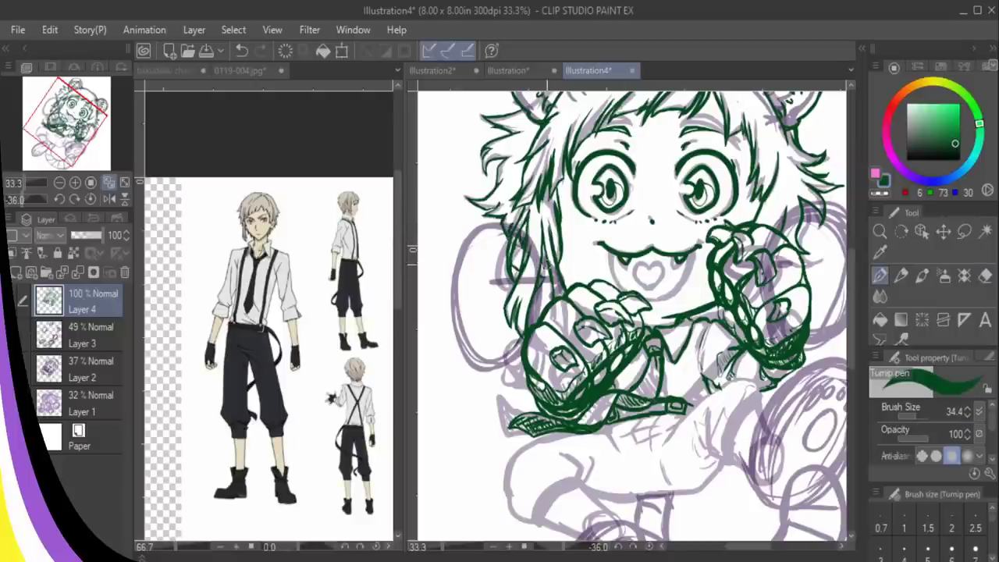
key("e")
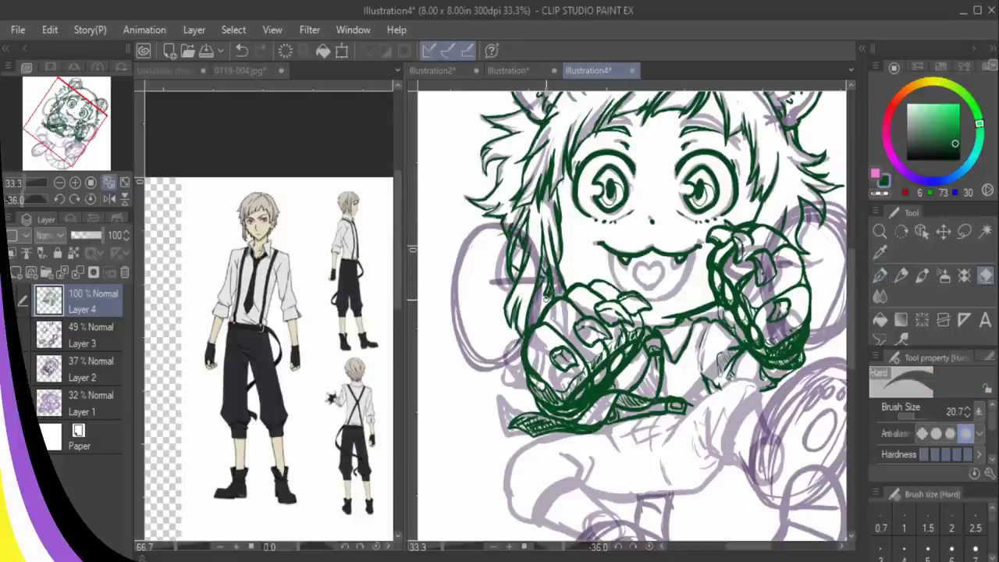
left_click_drag(549, 299, 548, 286)
key("p")
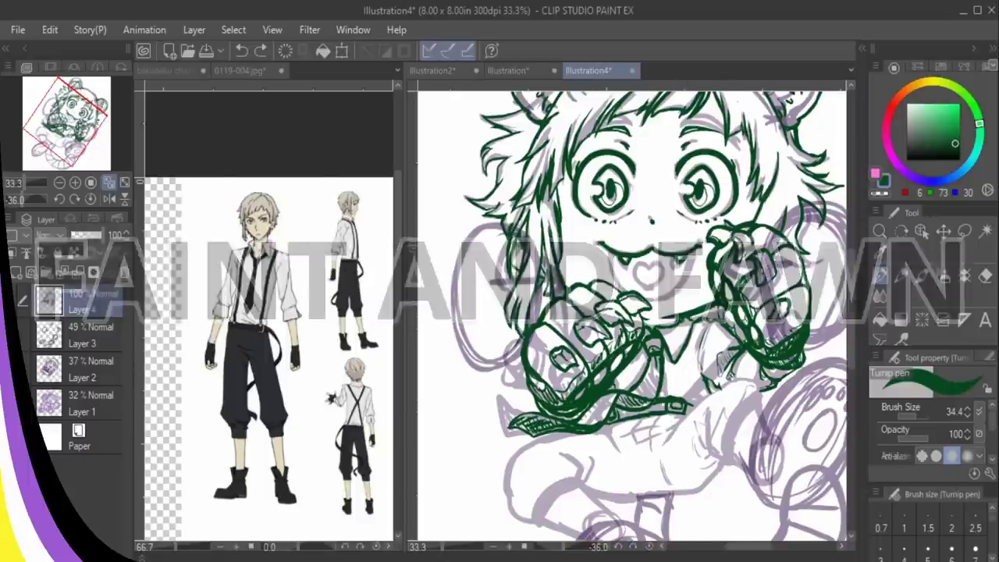
- Ink short blush lines on the cheek, undo a stray stroke below the mouth, and show the Layer 3 sketch again
left_click(60, 183)
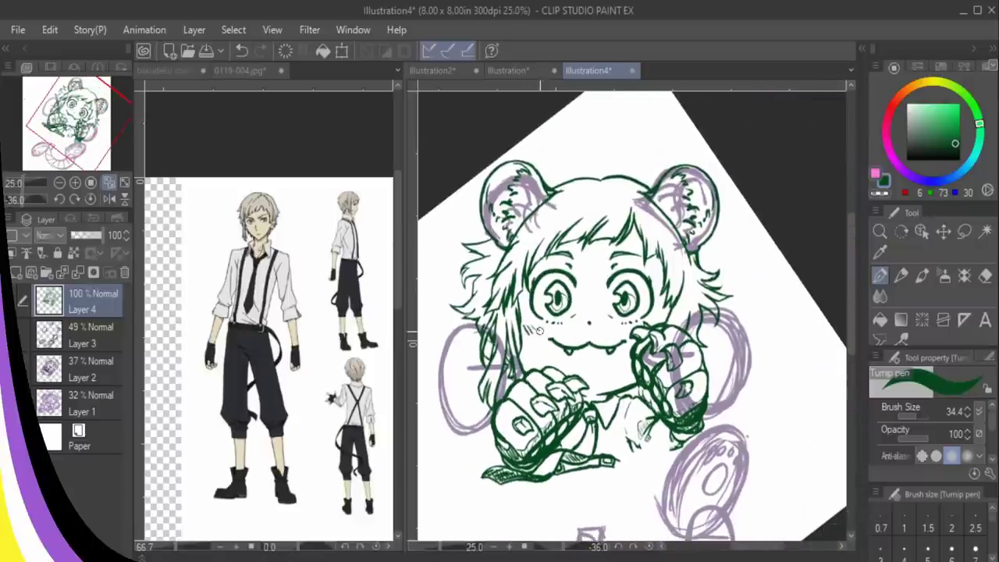
left_click_drag(587, 358, 601, 367)
key("ctrl+z")
left_click(7, 335)
left_click_drag(78, 123, 64, 126)
left_click(75, 182)
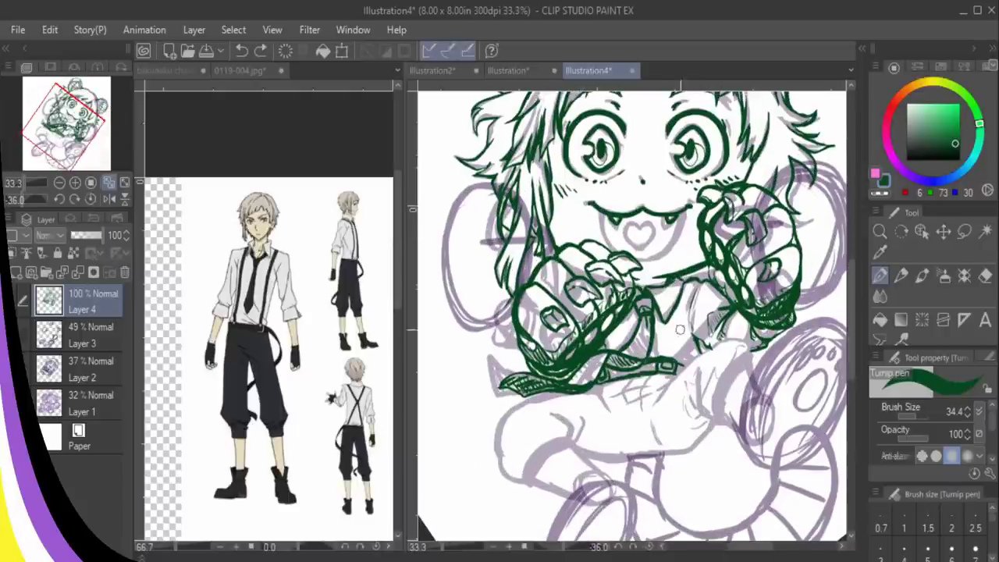
- Ink the shirt folds beside the raised paw and the second suspender running from the collar to the belt
mouse_move(690, 321)
left_mouse_down()
mouse_move(674, 349)
mouse_move(723, 290)
mouse_move(714, 314)
left_mouse_up()
mouse_move(699, 268)
left_mouse_down()
mouse_move(719, 293)
mouse_move(693, 322)
left_mouse_up()
left_click_drag(723, 297, 677, 358)
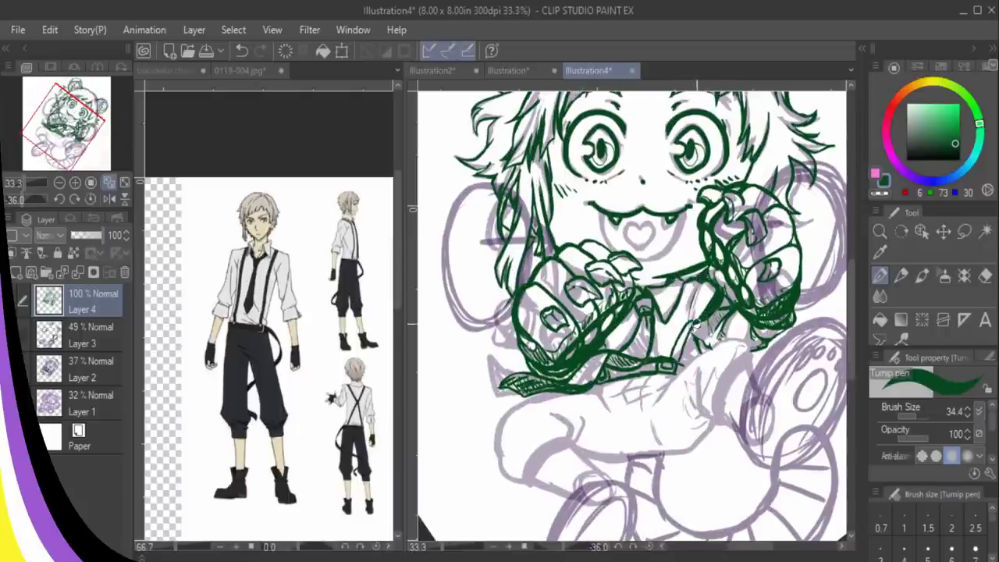
key("ctrl+z")
left_click_drag(694, 319, 676, 359)
left_click_drag(689, 329, 681, 342)
- Ink short crease lines on the trousers just below the belt, after undoing a stray stroke on the shirt
left_click_drag(615, 336, 597, 355)
key("ctrl+z")
left_click_drag(611, 396, 639, 386)
left_click_drag(622, 405, 649, 393)
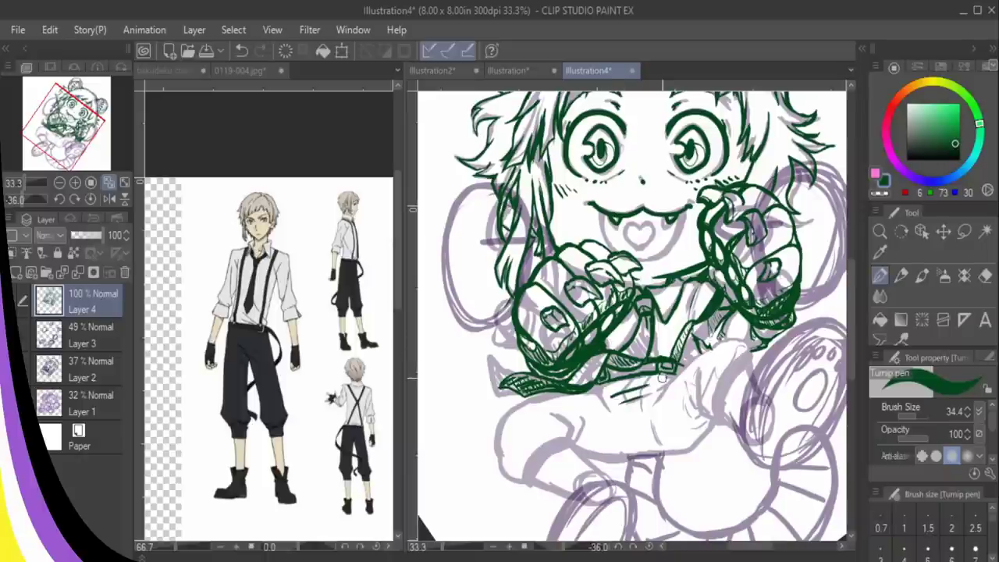
- Ink the raised knee's outline and the edge of its trouser cuff, redoing the inner fold stroke
scroll(661, 379, "down", 3)
scroll(662, 363, "up", 2)
scroll(662, 364, "down", 1)
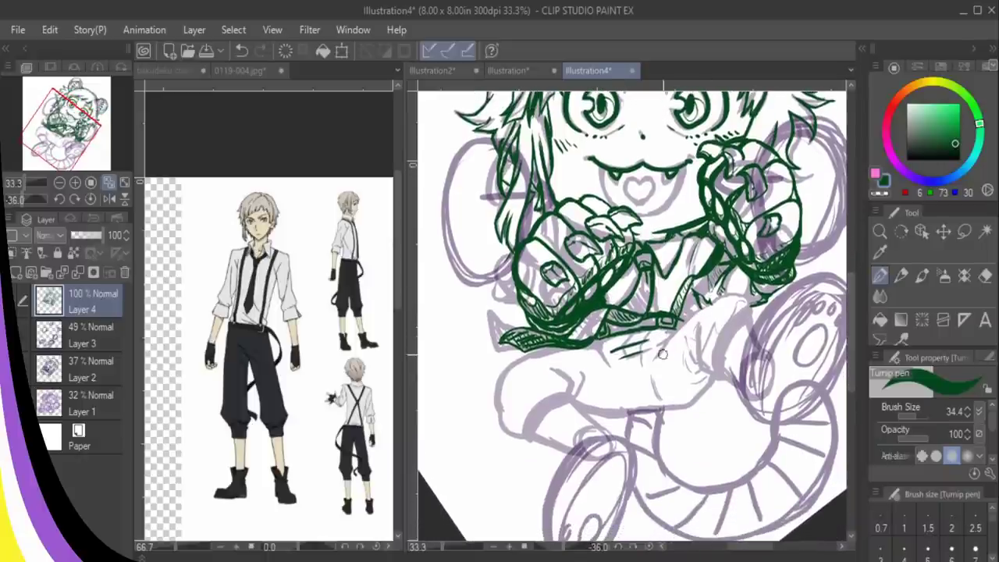
mouse_move(682, 321)
left_mouse_down()
mouse_move(668, 359)
mouse_move(665, 348)
mouse_move(699, 308)
mouse_move(742, 292)
mouse_move(754, 326)
left_mouse_up()
mouse_move(715, 297)
left_mouse_down()
mouse_move(693, 337)
mouse_move(710, 375)
left_mouse_up()
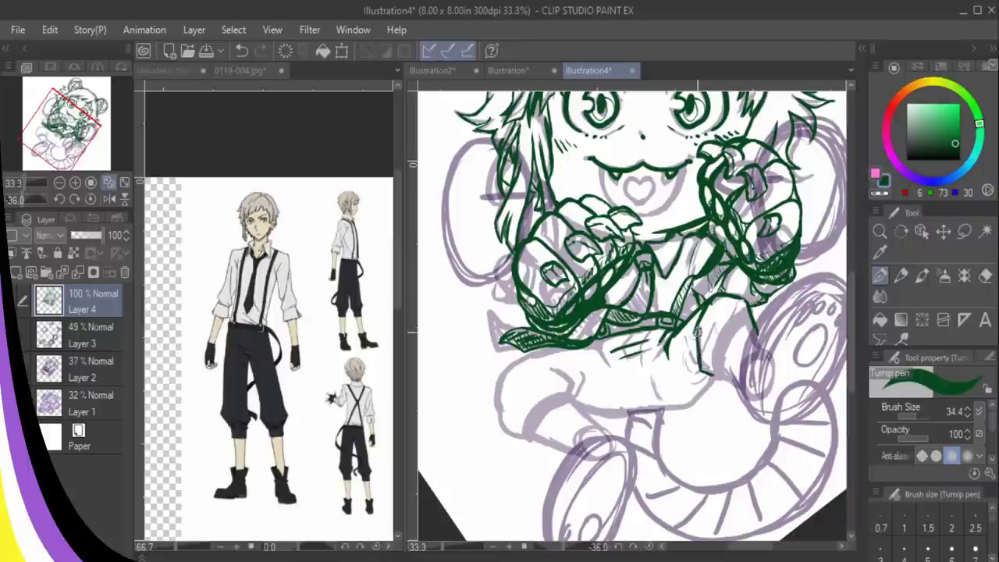
mouse_move(703, 328)
left_mouse_down()
mouse_move(687, 364)
mouse_move(718, 355)
mouse_move(706, 347)
mouse_move(738, 308)
mouse_move(712, 372)
left_mouse_up()
key("ctrl+z")
left_click_drag(755, 326, 723, 381)
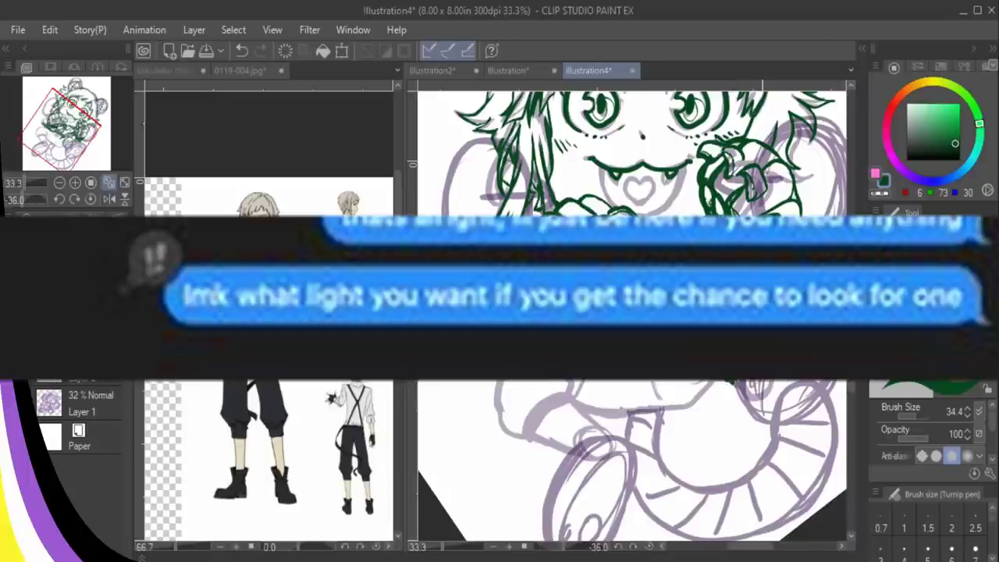
- Ink the raised leg's folds and the trousers' lower contour, erasing excess lines around the knee and cuff
key("e")
mouse_move(708, 307)
left_mouse_down()
mouse_move(692, 370)
mouse_move(693, 361)
left_mouse_up()
key("p")
mouse_move(688, 337)
left_mouse_down()
mouse_move(680, 361)
mouse_move(687, 375)
left_mouse_up()
mouse_move(687, 364)
left_mouse_down()
mouse_move(718, 385)
mouse_move(687, 407)
left_mouse_up()
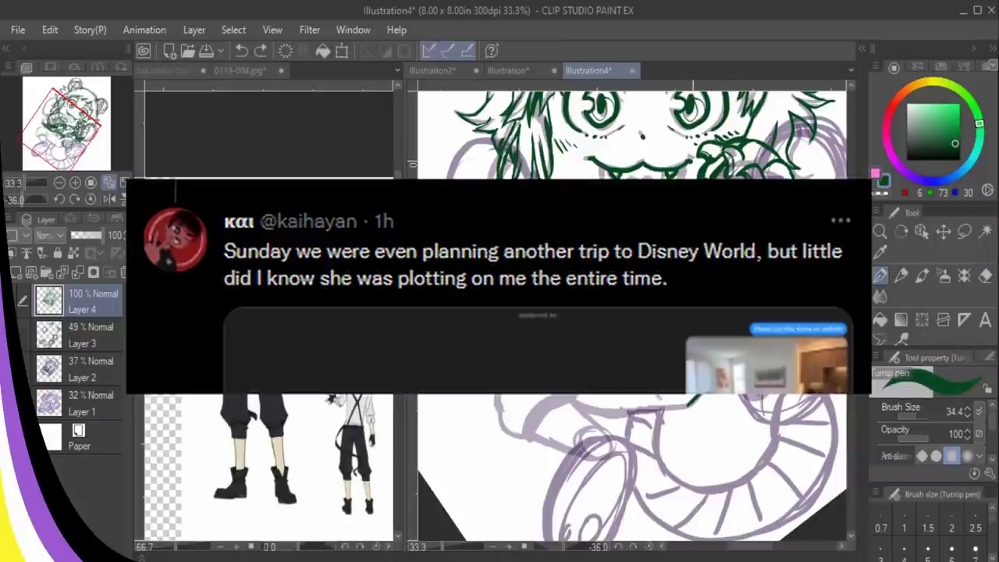
key("e")
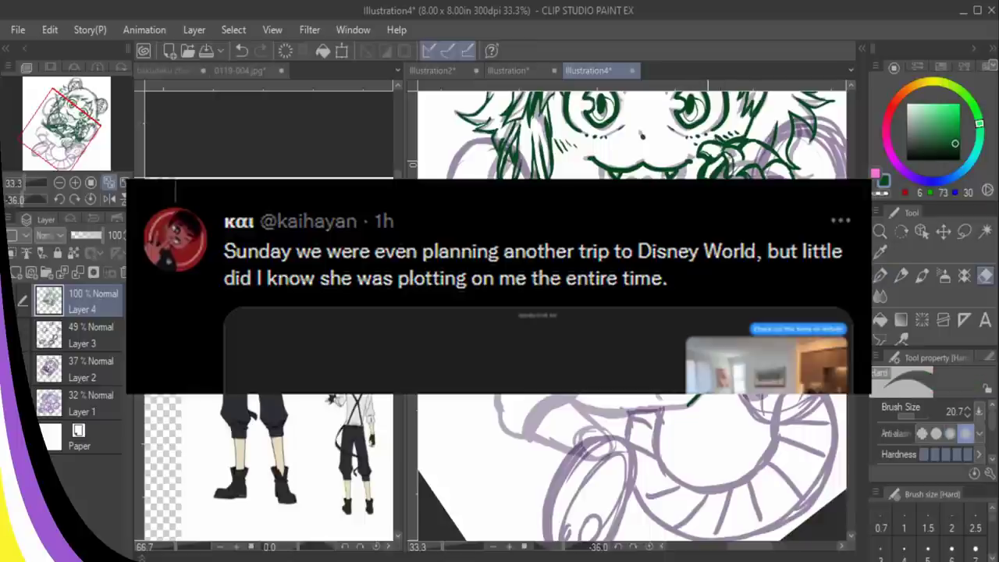
key("m")
key("ctrl+d")
mouse_move(708, 383)
left_mouse_down()
mouse_move(624, 417)
mouse_move(578, 405)
mouse_move(629, 415)
mouse_move(687, 406)
left_mouse_up()
key("p")
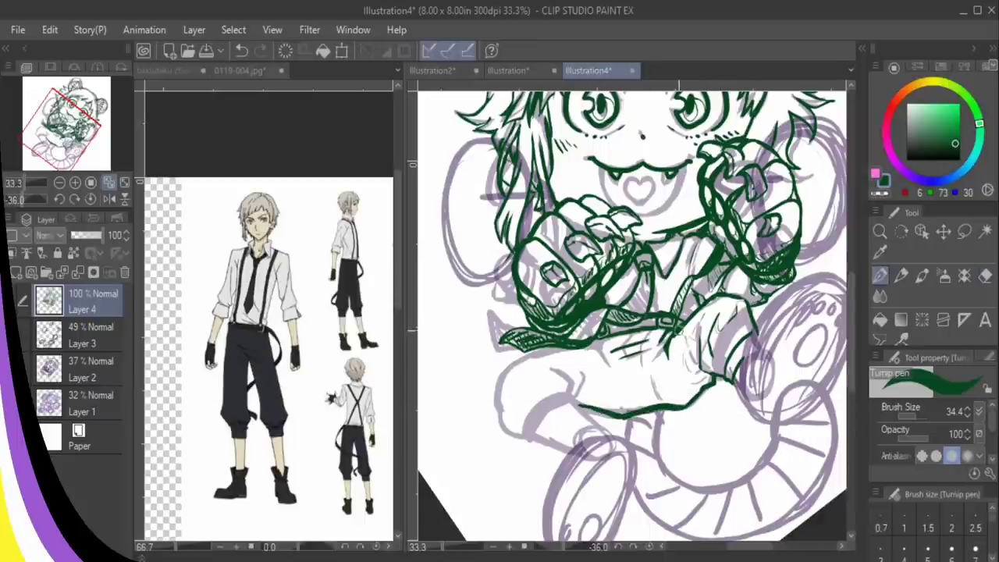
- Add crease lines to the trousers below the belt and fold details around the raised leg's cuff, cleaning up between strokes
left_click_drag(668, 335, 623, 356)
key("e")
key("p")
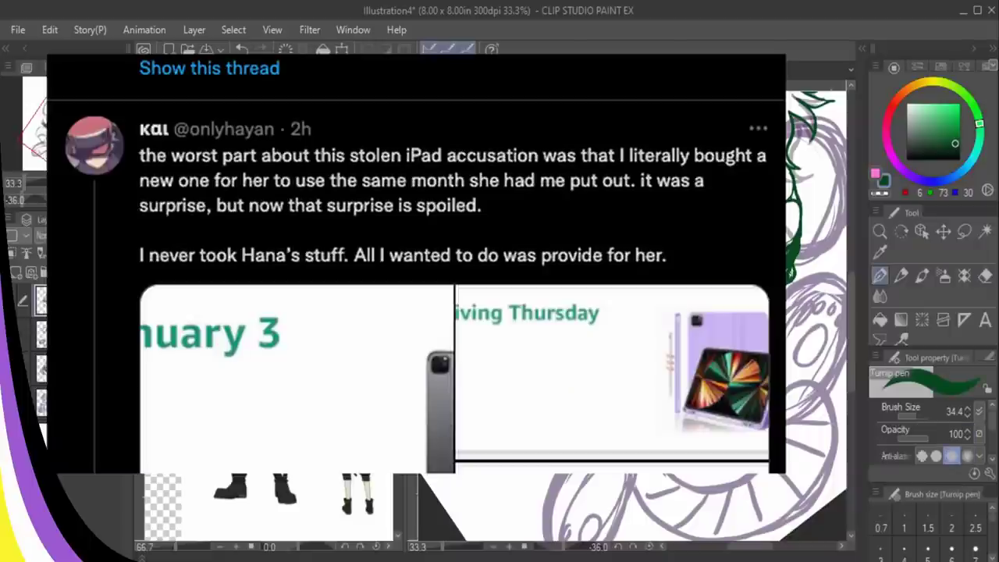
key("e")
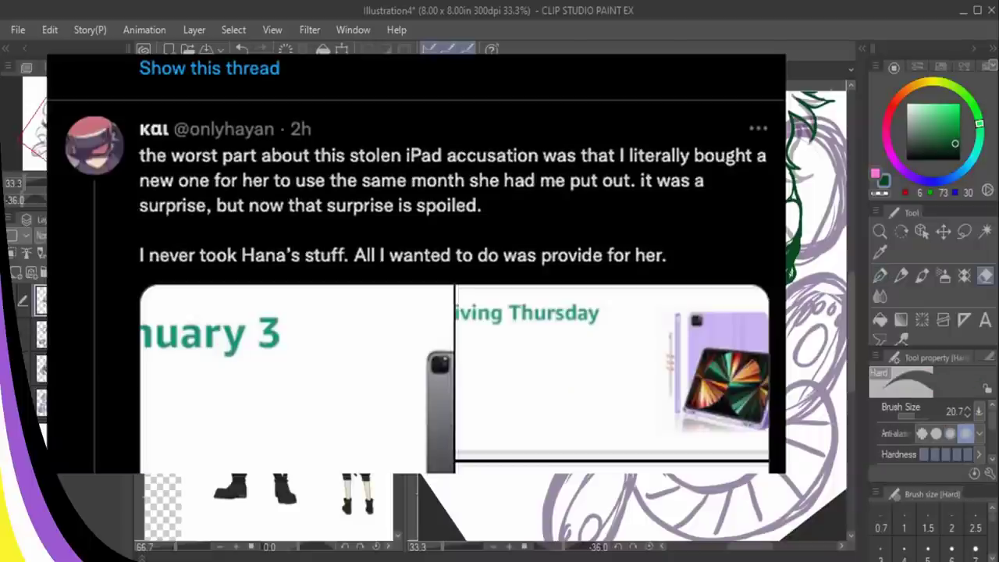
key("p")
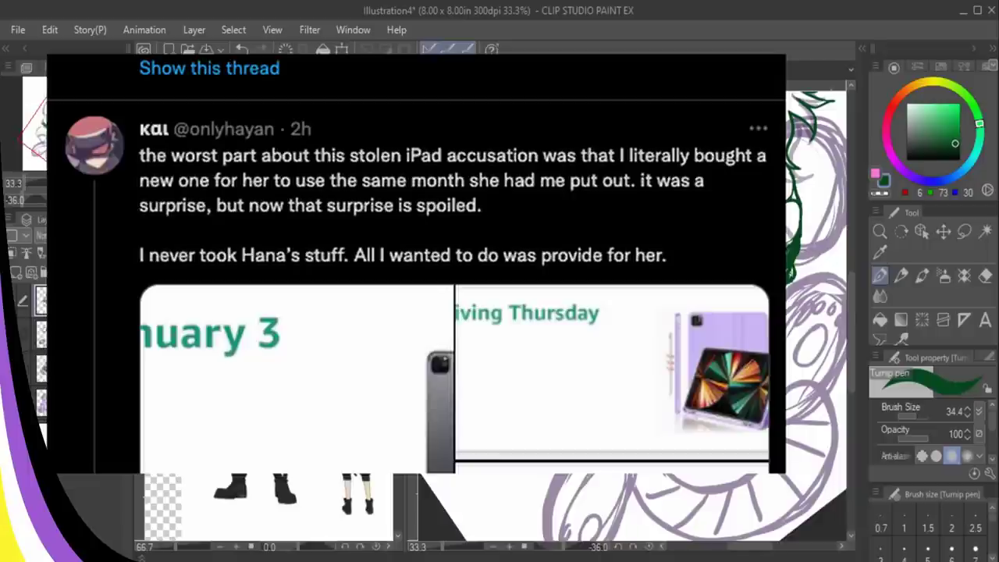
key("e")
key("p")
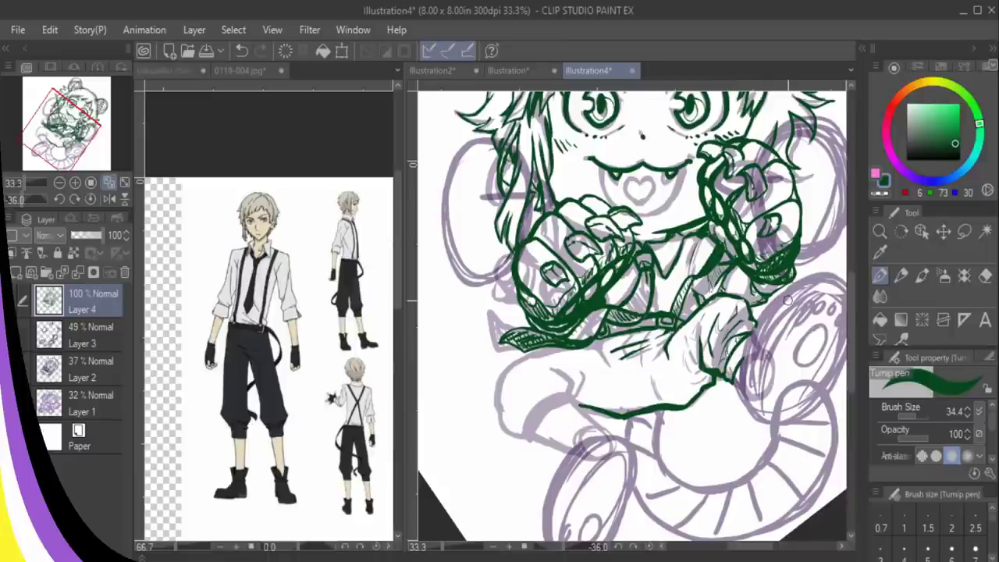
- Erase stray line ends along the raised leg's trouser cuff and undo the last change
key("e")
left_click_drag(745, 356, 738, 376)
key("p")
key("ctrl+z")
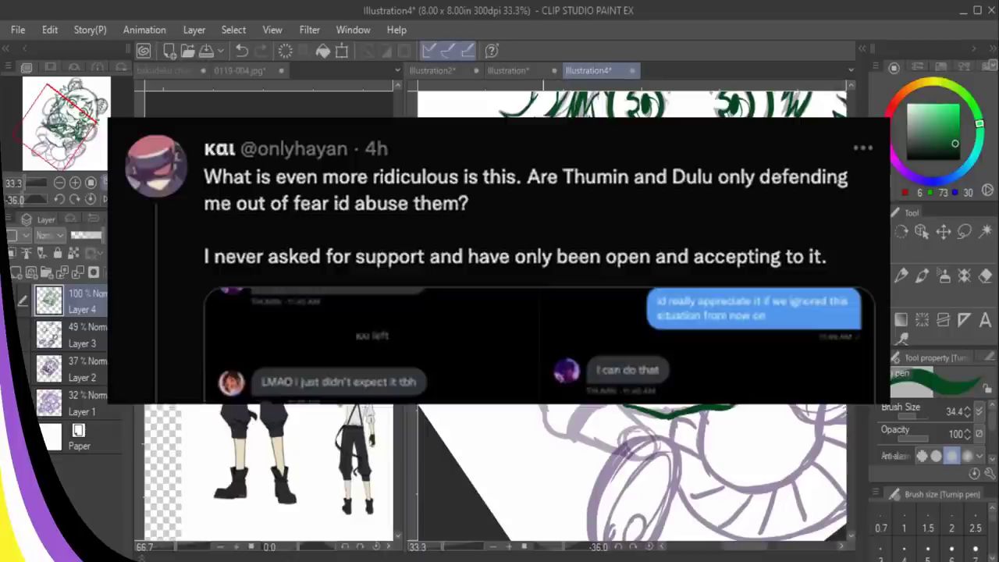
- Ink the outline and inner edge of the left leg's trouser cuff, undoing the latest fold strokes beside it
left_click_drag(544, 405, 569, 439)
key("e")
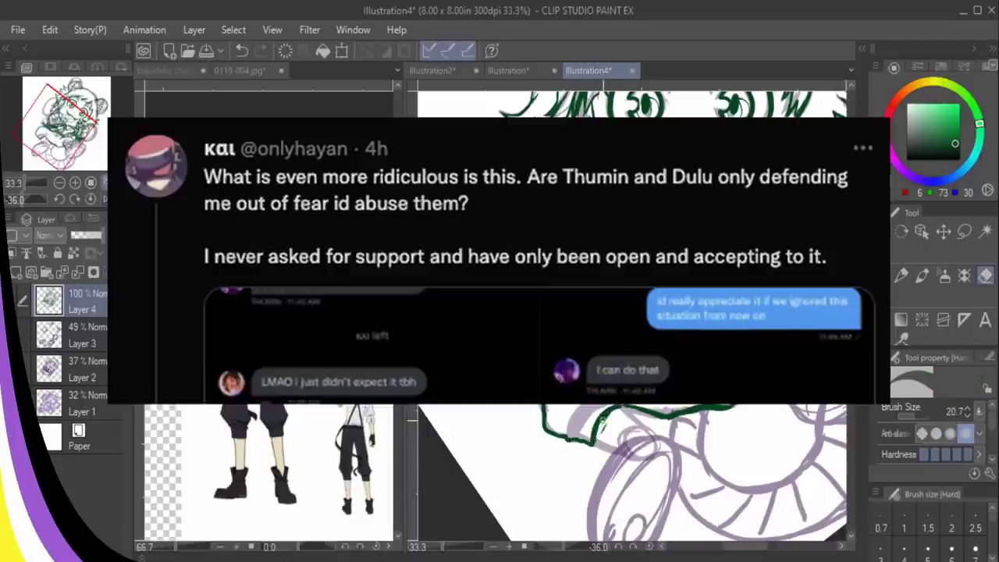
key("p")
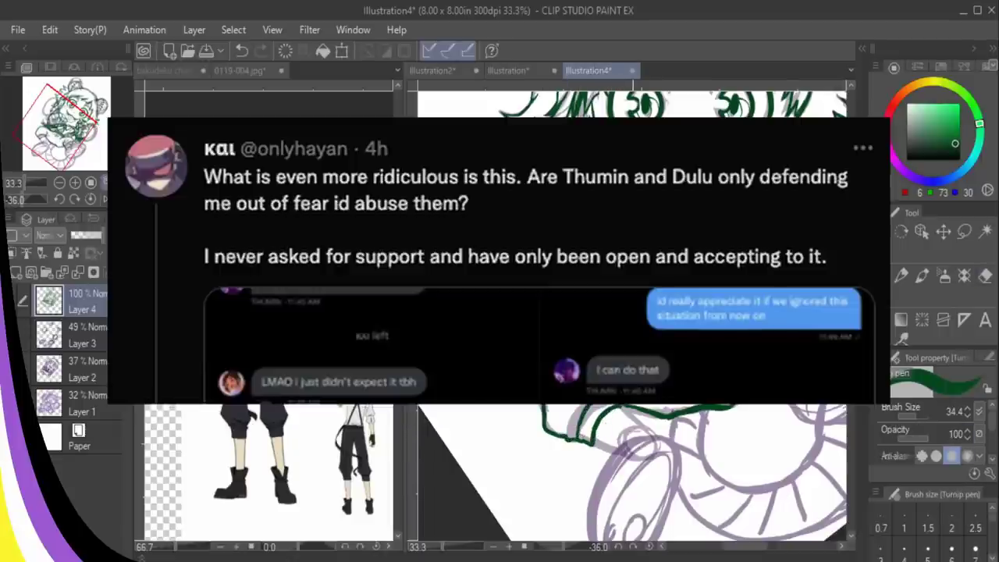
key("ctrl+z")
mouse_move(622, 392)
left_mouse_down()
mouse_move(611, 373)
mouse_move(622, 396)
mouse_move(642, 382)
mouse_move(622, 392)
left_mouse_up()
key("ctrl+z")
key("ctrl+z")
key("ctrl+z")
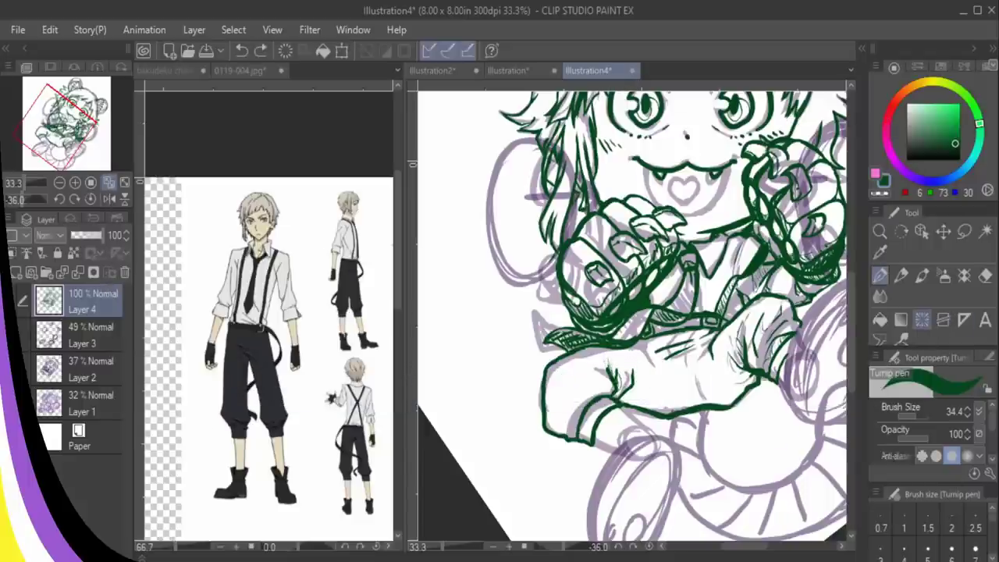
- Add crease lines around the left leg's knee bend and cuff, trimming the line ends
left_click_drag(617, 396, 628, 383)
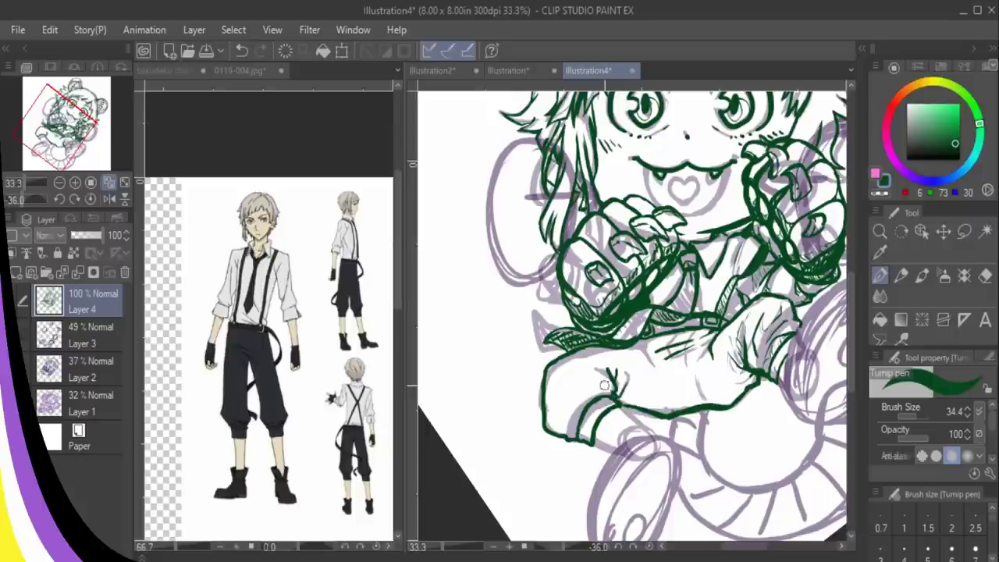
left_click_drag(576, 430, 585, 403)
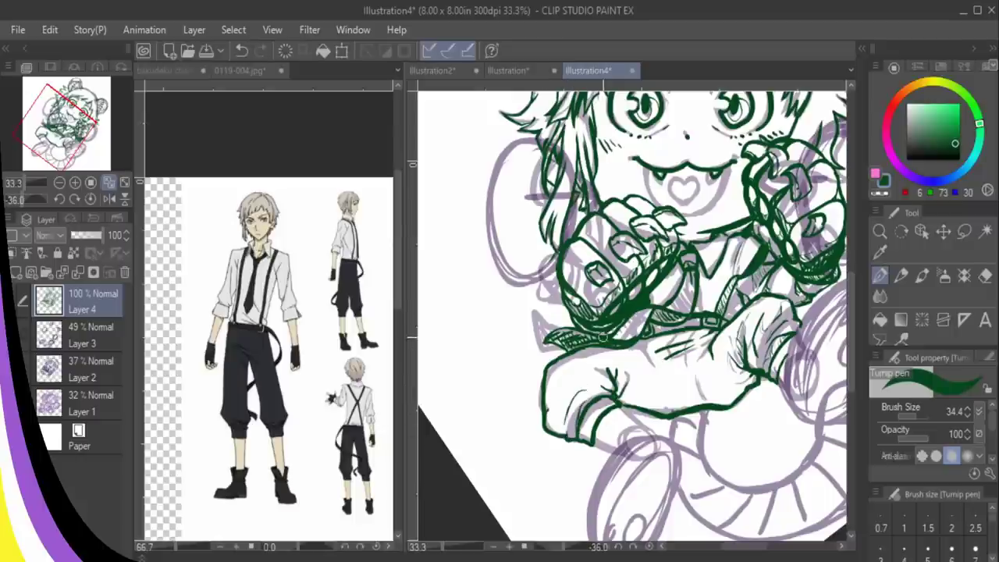
key("e")
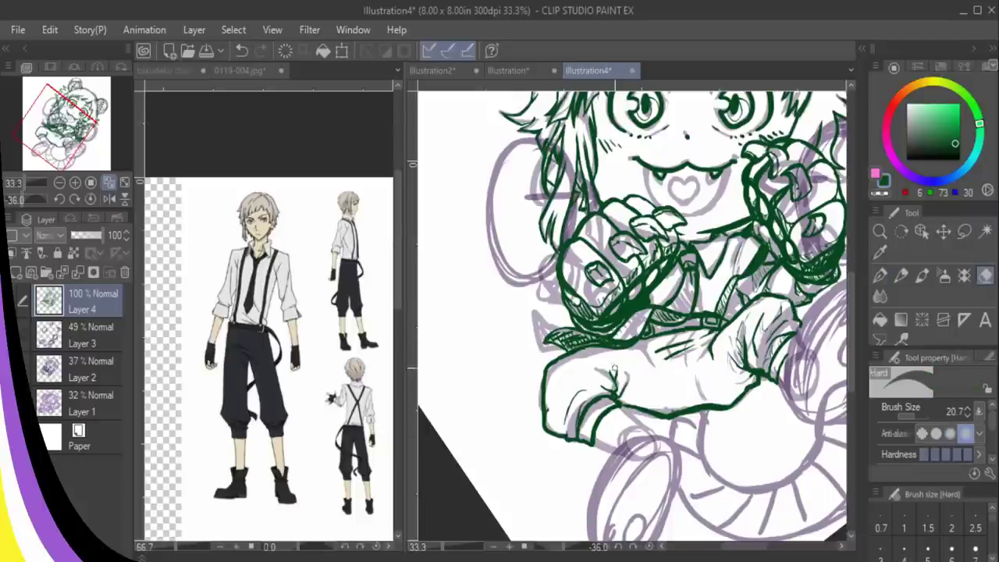
key("p")
mouse_move(616, 401)
left_mouse_down()
mouse_move(627, 379)
mouse_move(647, 376)
mouse_move(616, 397)
mouse_move(654, 387)
mouse_move(618, 406)
left_mouse_up()
key("e")
key("p")
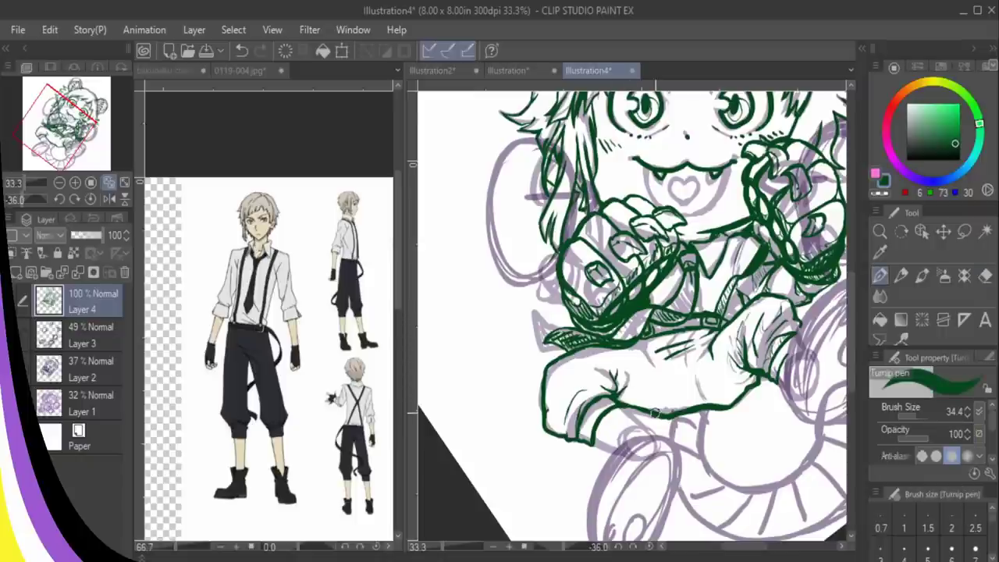
- Create a new layer above Layer 3 and sketch rough leg guides over the trousers in muted magenta (126, 58, 107)
left_click_drag(745, 546, 750, 547)
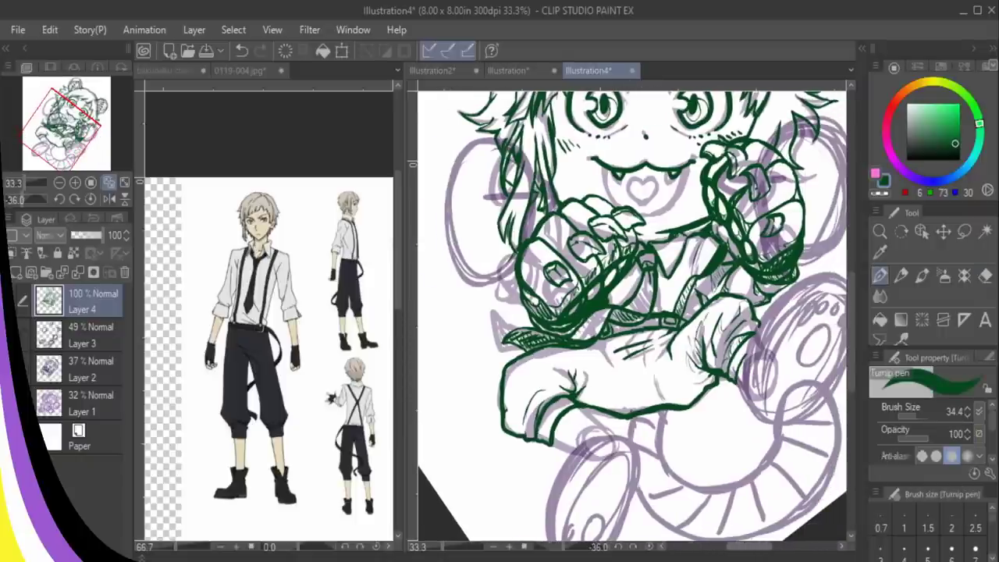
left_click(92, 336)
left_click(17, 273)
left_click(875, 173)
left_click(935, 132)
mouse_move(599, 343)
left_mouse_down()
mouse_move(623, 381)
mouse_move(620, 410)
left_mouse_up()
mouse_move(666, 350)
left_mouse_down()
mouse_move(697, 401)
mouse_move(663, 382)
left_mouse_up()
- Copy and paste the selected leg guide, transform it into place over the left leg, and clear the selection
key("m")
key("ctrl+c")
key("ctrl+v")
key("ctrl+t")
left_click(915, 411)
left_click_drag(692, 460, 730, 476)
mouse_move(726, 390)
left_mouse_down()
mouse_move(548, 375)
mouse_move(545, 415)
left_mouse_up()
key("Return")
key("ctrl+d")
key("e")
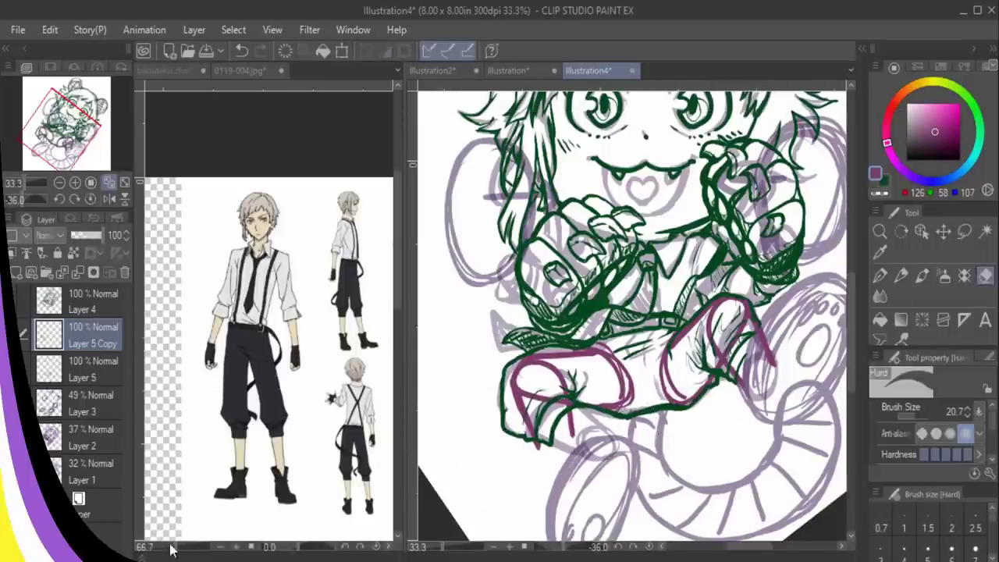
- Rework the left leg's knee and cuff in dark green on Layer 4 following the guide, erasing the old lines
key("m")
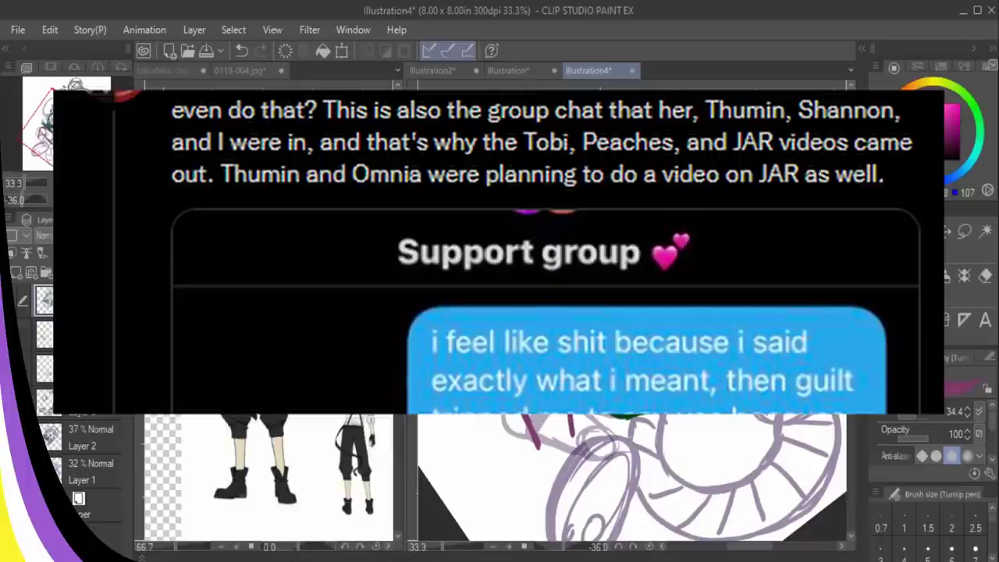
key("ctrl+z")
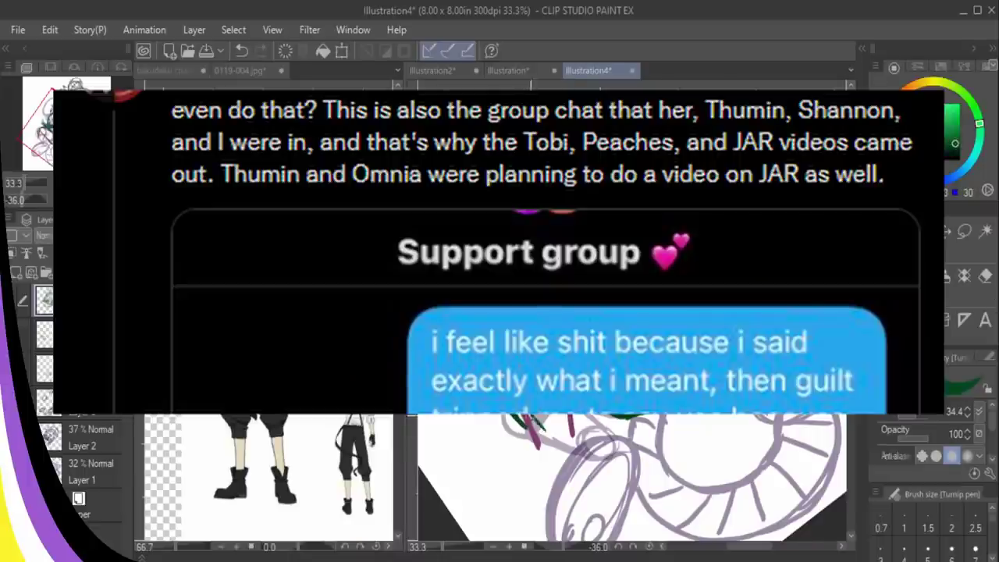
mouse_move(590, 422)
left_mouse_down()
mouse_move(537, 452)
mouse_move(572, 455)
mouse_move(568, 402)
left_mouse_up()
mouse_move(557, 439)
left_mouse_down()
mouse_move(580, 417)
mouse_move(574, 369)
mouse_move(576, 402)
left_mouse_up()
key("ctrl+z")
key("e")
mouse_move(519, 367)
left_mouse_down()
mouse_move(549, 366)
mouse_move(533, 365)
mouse_move(547, 364)
mouse_move(545, 415)
mouse_move(519, 376)
mouse_move(549, 435)
mouse_move(572, 394)
mouse_move(544, 435)
mouse_move(576, 398)
mouse_move(588, 412)
mouse_move(581, 386)
left_mouse_up()
key("p")
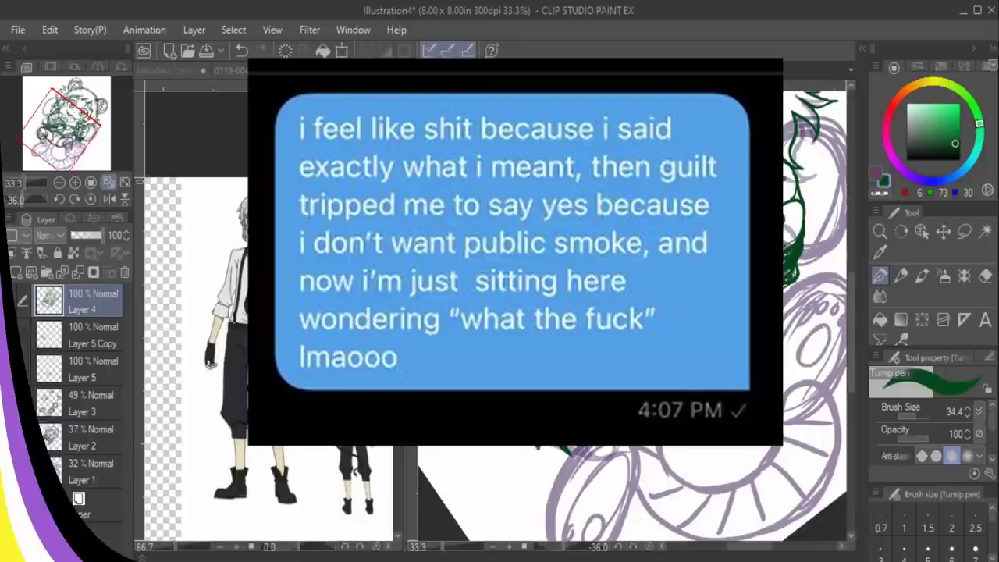
- Delete both magenta guide layers, Layer 5 Copy and Layer 5, and make Layer 4 active again
left_click(94, 335)
left_click(125, 272)
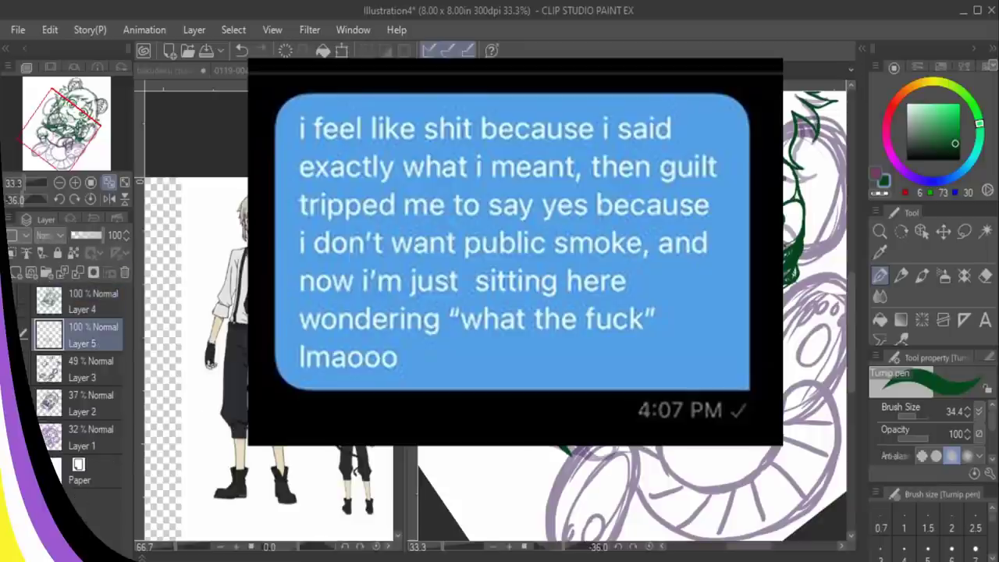
key("ctrl+z")
left_click(125, 271)
left_click(125, 271)
left_click(94, 302)
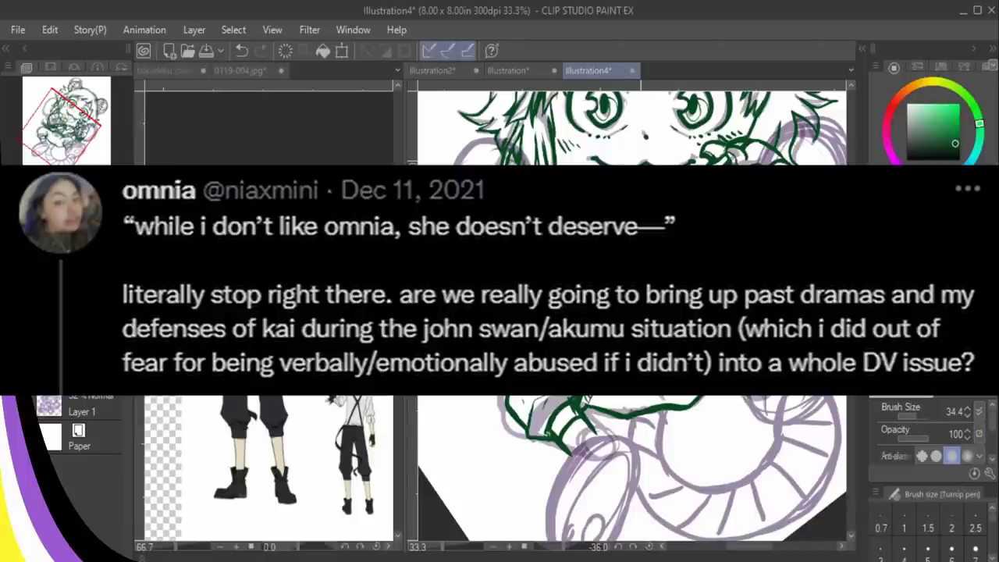
- Clean up the left cuff, add crease strokes to the middle of the trousers, and hide the Layer 2 sketch
key("e")
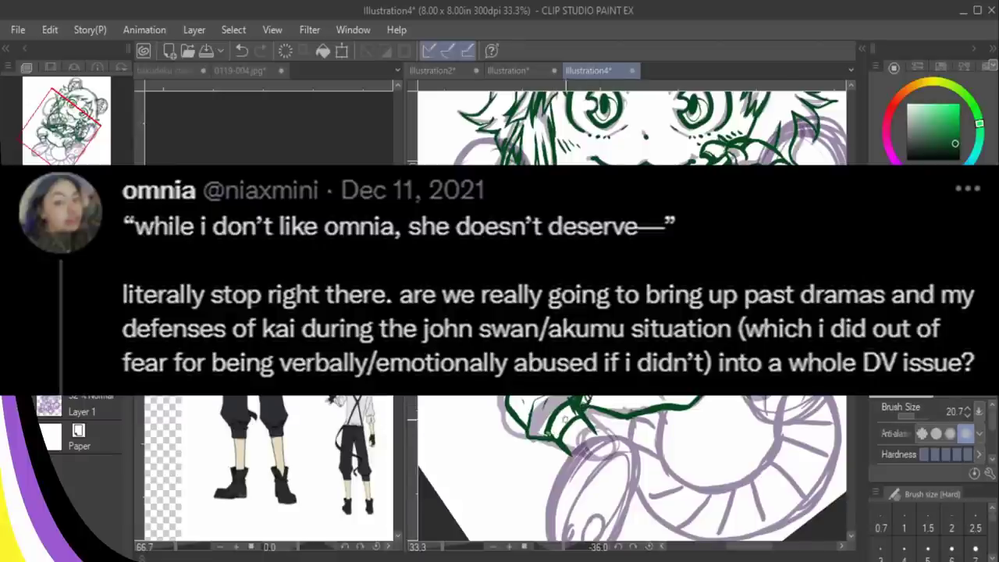
key("p")
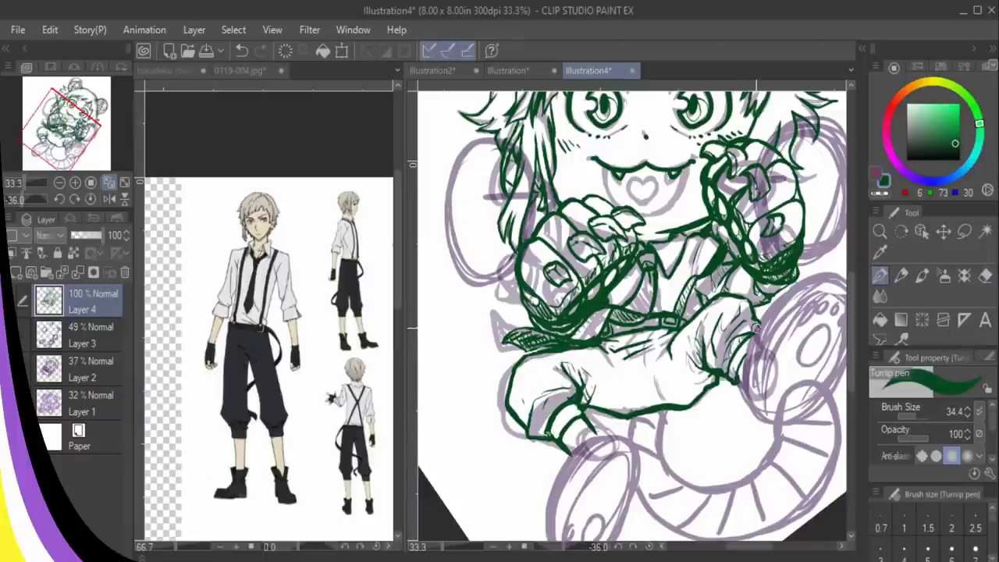
left_click_drag(852, 333, 852, 328)
mouse_move(630, 362)
left_mouse_down()
mouse_move(628, 401)
mouse_move(688, 426)
mouse_move(676, 428)
mouse_move(702, 413)
mouse_move(641, 431)
left_mouse_up()
left_click(10, 369)
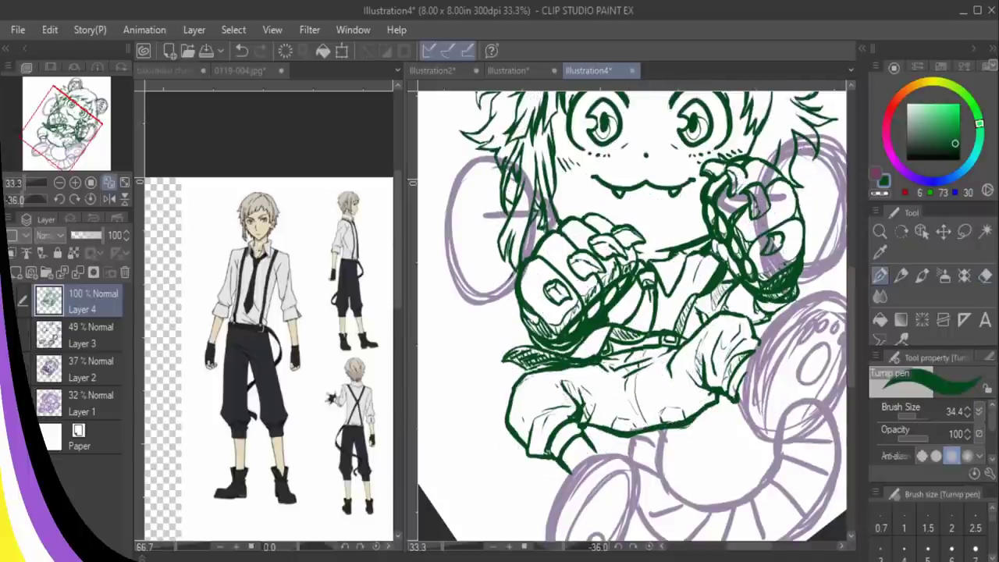
- Examine the whole inked figure with the Layer 1 sketch temporarily hidden
key("ctrl+minus")
key("ctrl+minus")
key("ctrl+minus")
left_click_drag(623, 343, 594, 365)
left_click(10, 403)
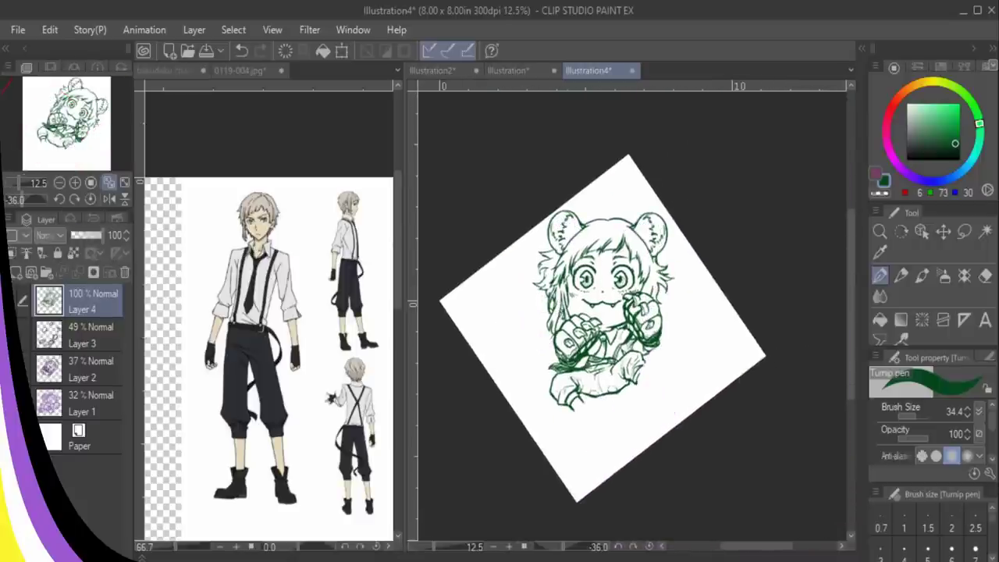
key("ctrl+plus")
key("ctrl+plus")
key("ctrl+plus")
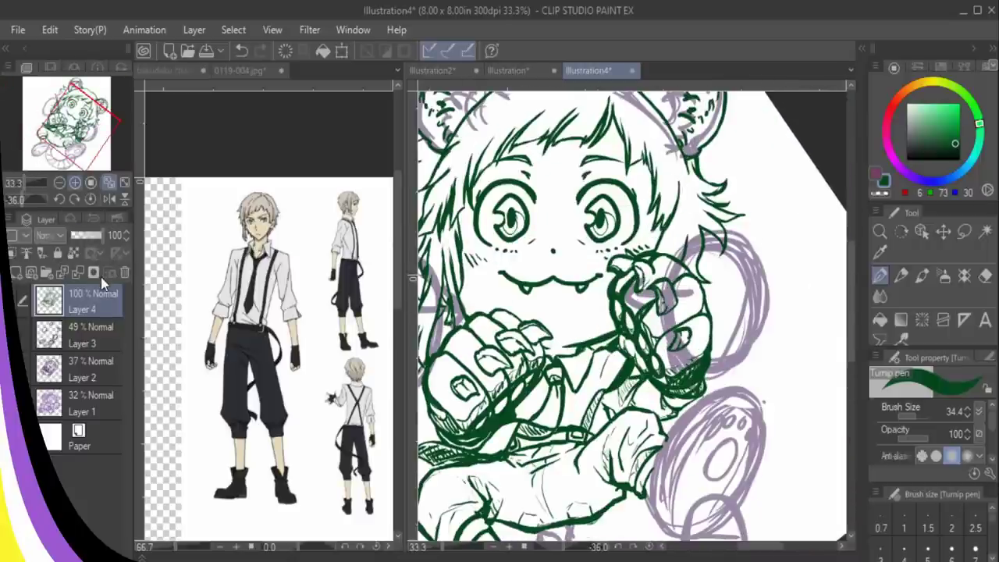
- Ink the outline of the right foot's paw with a curved line separating the toes from the sole
scroll(624, 312, "down", 3)
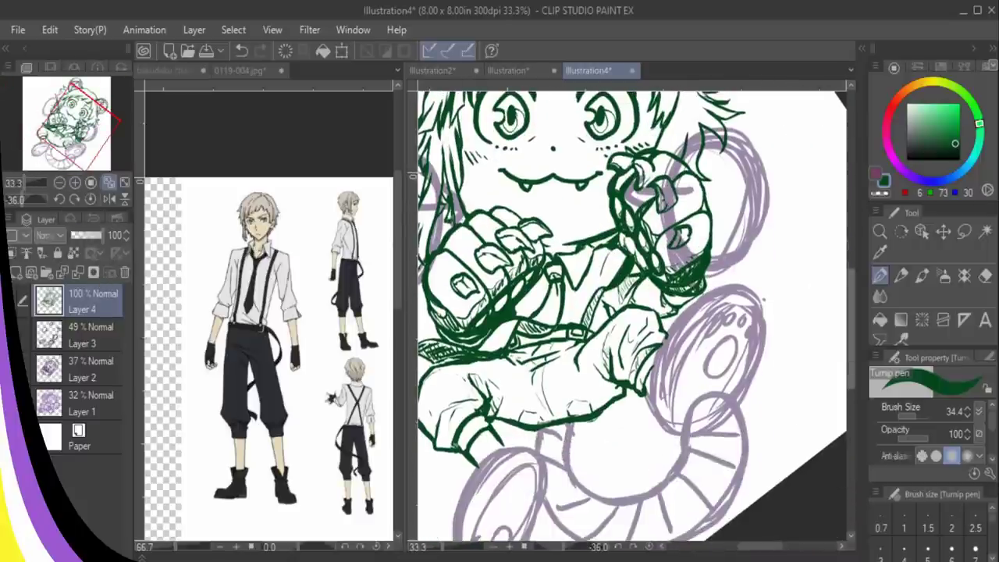
mouse_move(690, 307)
left_mouse_down()
mouse_move(706, 297)
mouse_move(773, 320)
mouse_move(673, 355)
mouse_move(728, 333)
mouse_move(759, 386)
mouse_move(671, 429)
mouse_move(644, 391)
mouse_move(699, 300)
mouse_move(726, 332)
mouse_move(715, 285)
mouse_move(751, 291)
mouse_move(783, 344)
left_mouse_up()
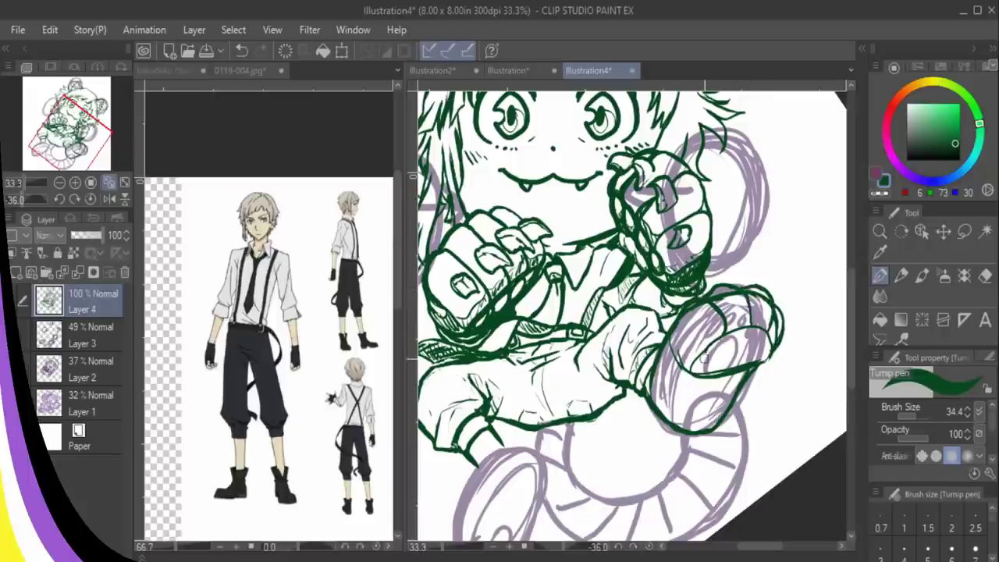
mouse_move(704, 356)
left_mouse_down()
mouse_move(765, 336)
mouse_move(773, 344)
mouse_move(707, 394)
mouse_move(726, 398)
mouse_move(722, 366)
mouse_move(714, 395)
mouse_move(765, 355)
left_mouse_up()
key("e")
key("p")
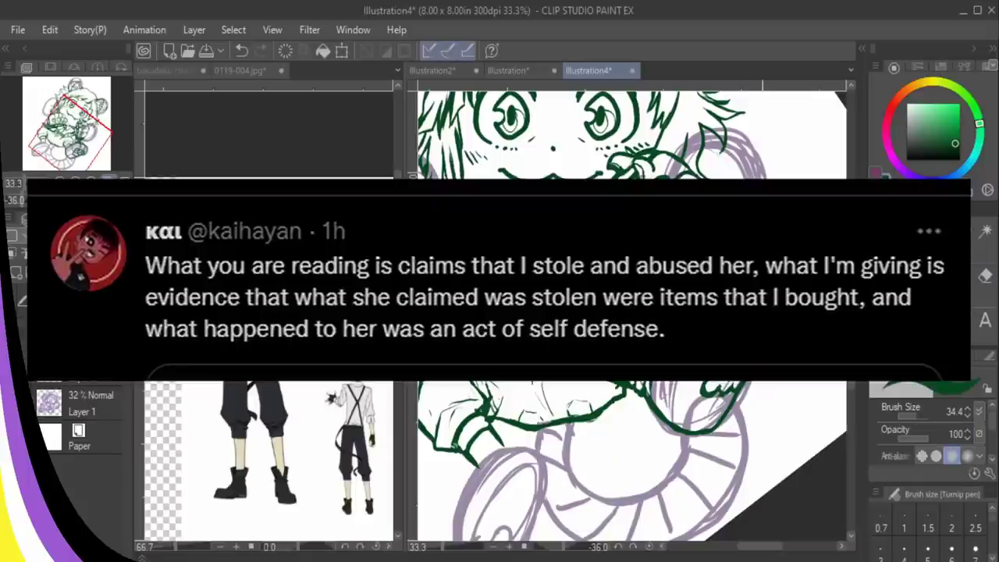
key("e")
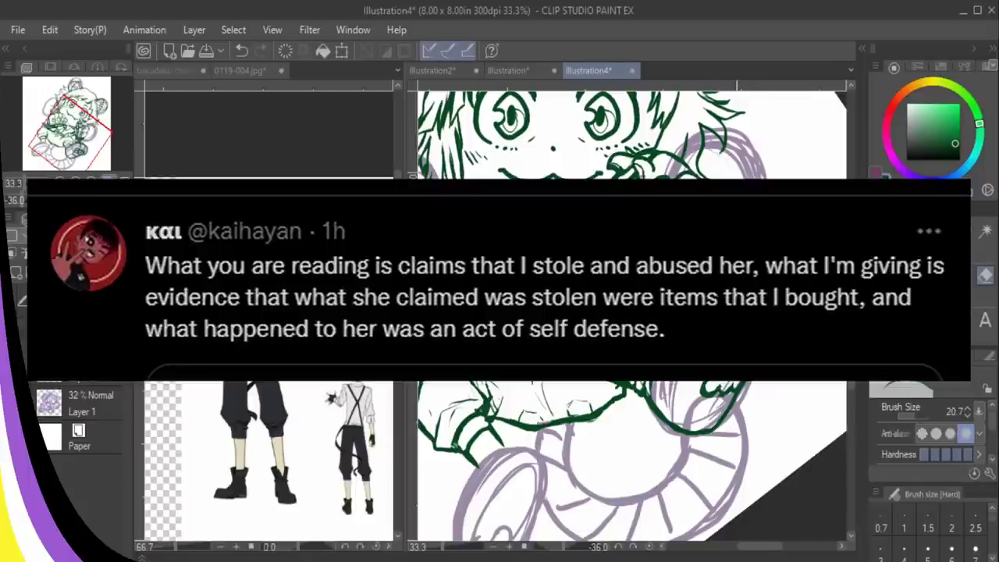
key("p")
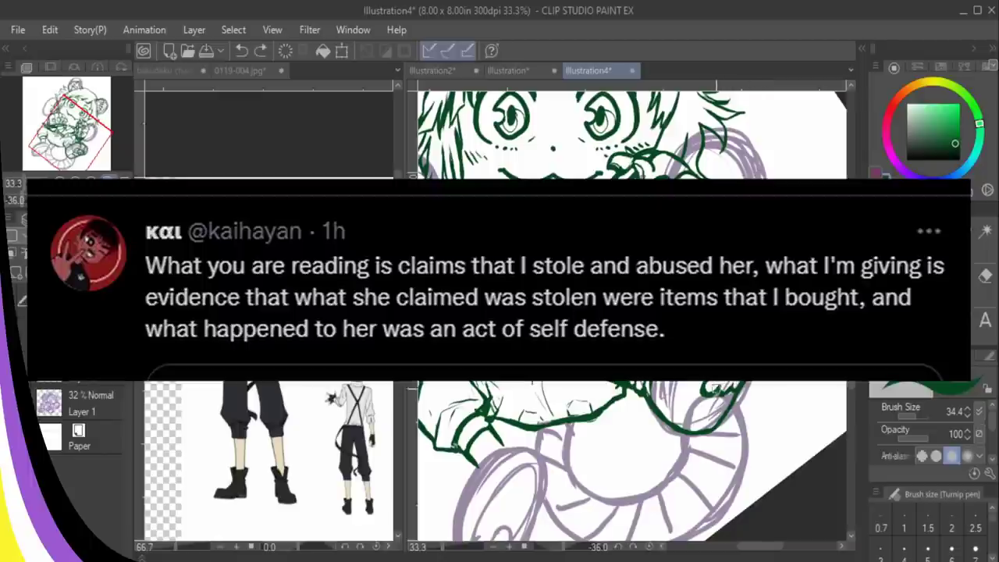
left_click_drag(717, 389, 738, 388)
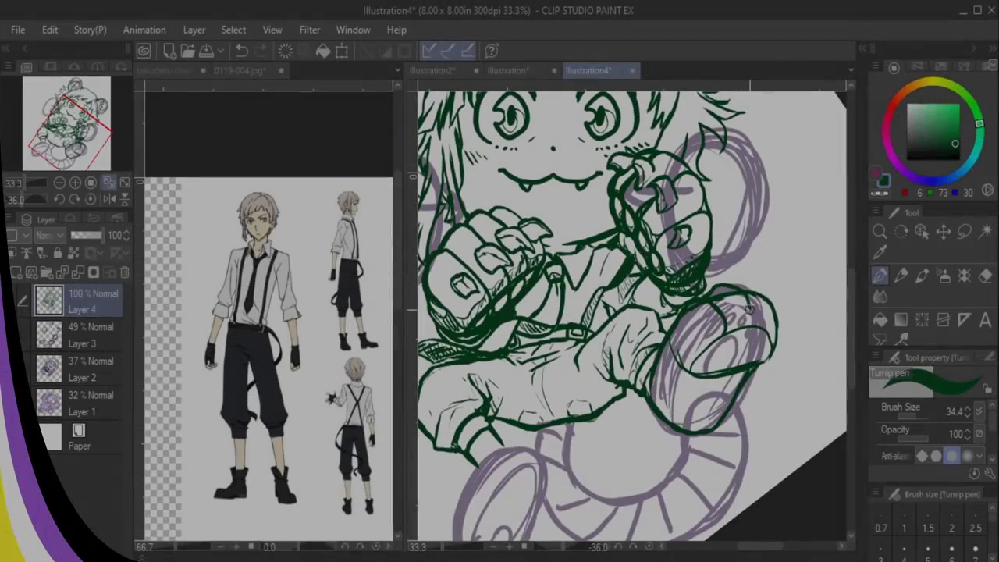
mouse_move(749, 309)
left_mouse_down()
mouse_move(753, 331)
mouse_move(782, 341)
mouse_move(765, 360)
mouse_move(704, 364)
mouse_move(774, 337)
left_mouse_up()
key("ctrl+z")
- Ink the first pad shapes on the sole of the right foot, erasing rough bits between strokes
mouse_move(705, 381)
left_mouse_down()
mouse_move(721, 393)
mouse_move(734, 387)
mouse_move(714, 389)
mouse_move(763, 362)
mouse_move(734, 360)
left_mouse_up()
left_click(985, 274)
key("p")
key("e")
key("p")
left_click_drag(722, 353, 702, 370)
- Erase overlapping lines around the right foot's toe pads, redraw the rounded pads, and shade the main sole pad
key("e")
mouse_move(745, 337)
left_mouse_down()
mouse_move(757, 363)
mouse_move(746, 360)
left_mouse_up()
mouse_move(722, 348)
left_mouse_down()
mouse_move(703, 370)
mouse_move(756, 331)
mouse_move(764, 338)
left_mouse_up()
key("p")
left_click_drag(746, 344, 753, 364)
mouse_move(768, 343)
left_mouse_down()
mouse_move(757, 362)
mouse_move(705, 365)
left_mouse_up()
mouse_move(706, 387)
left_mouse_down()
mouse_move(736, 379)
mouse_move(732, 392)
left_mouse_up()
mouse_move(719, 380)
left_mouse_down()
mouse_move(710, 389)
mouse_move(720, 390)
left_mouse_up()
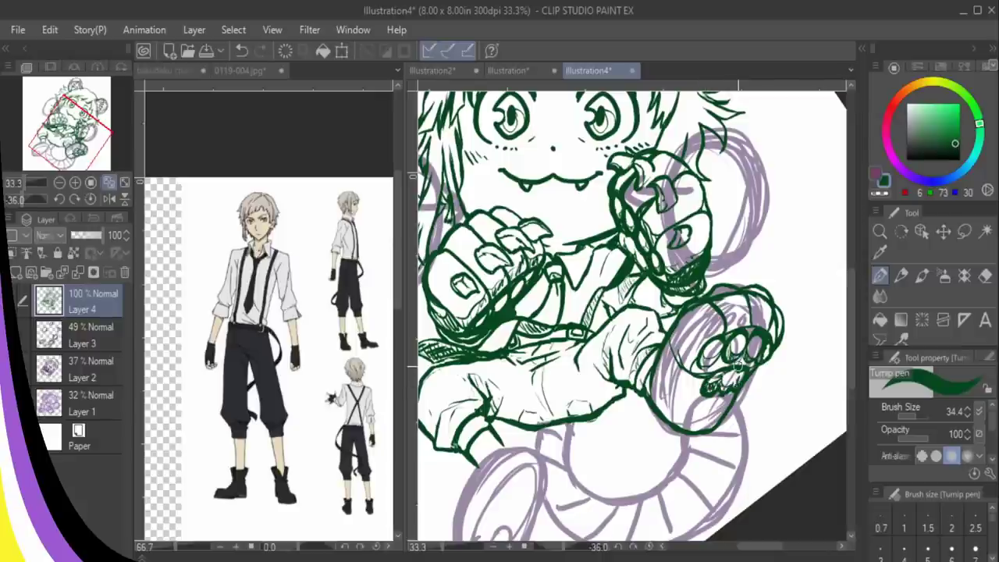
- Ink the first claw and a toe division on the right foot, and erase the doubled outline around the toes
left_click_drag(701, 307, 713, 321)
key("ctrl+z")
key("ctrl+z")
mouse_move(725, 288)
left_mouse_down()
mouse_move(741, 301)
mouse_move(717, 290)
mouse_move(715, 326)
left_mouse_up()
key("e")
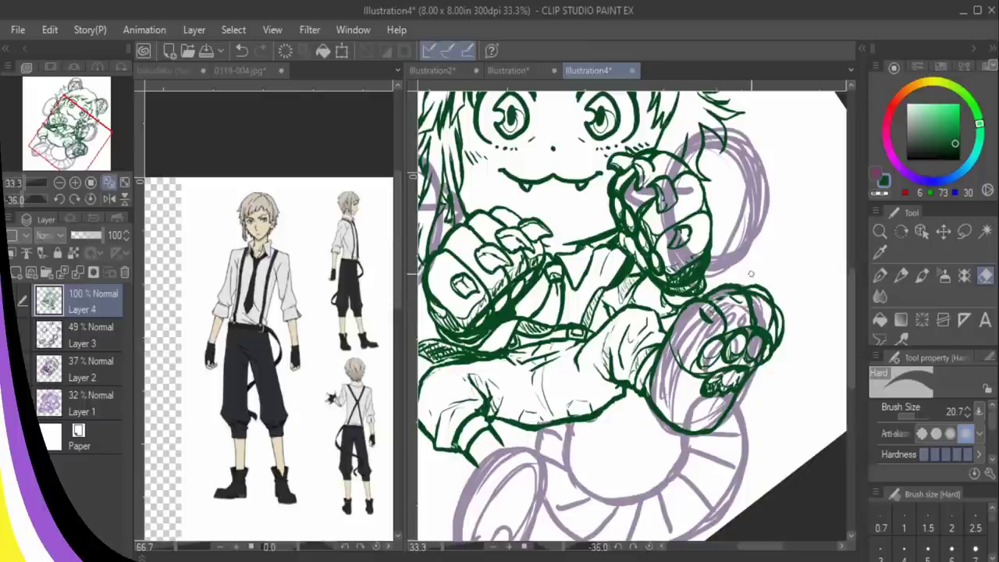
mouse_move(734, 290)
left_mouse_down()
mouse_move(752, 321)
mouse_move(771, 314)
mouse_move(778, 339)
left_mouse_up()
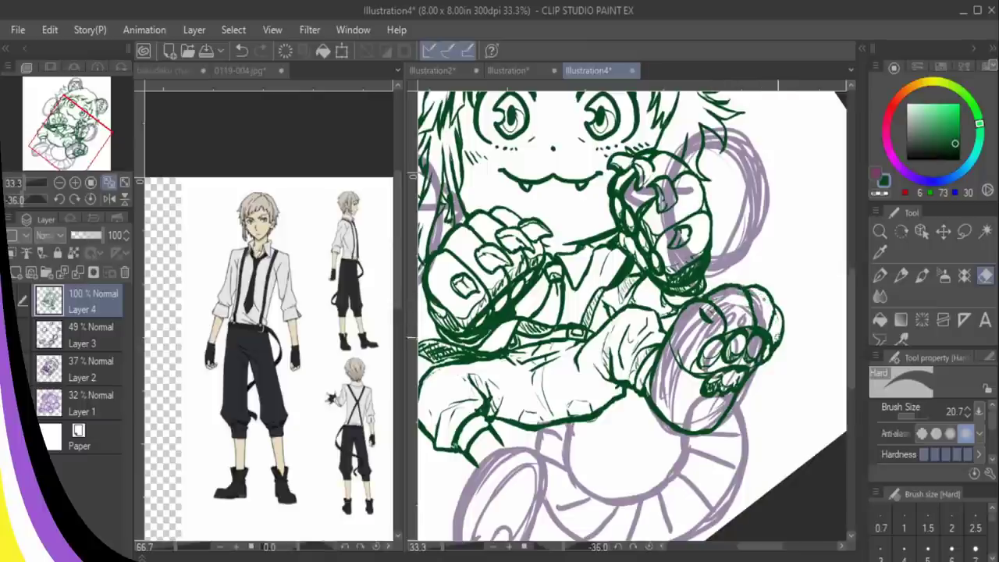
key("p")
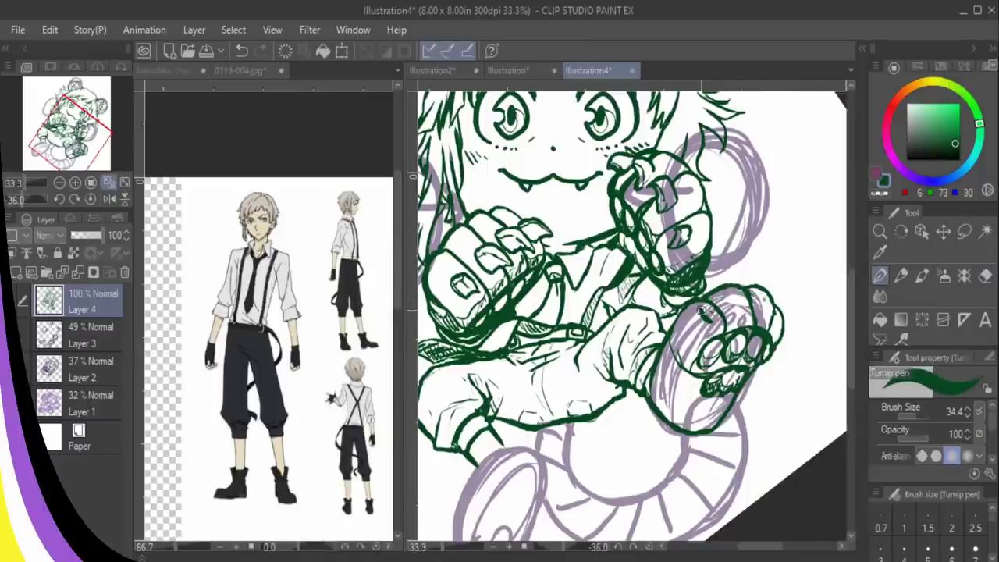
- Ink claws on the right foot's outer toes, undoing one stroke and erasing the overlaps
mouse_move(701, 311)
left_mouse_down()
mouse_move(745, 306)
mouse_move(772, 332)
mouse_move(785, 323)
left_mouse_up()
mouse_move(763, 300)
left_mouse_down()
mouse_move(776, 296)
mouse_move(772, 314)
mouse_move(740, 289)
mouse_move(738, 315)
left_mouse_up()
key("e")
key("p")
key("ctrl+z")
key("e")
key("p")
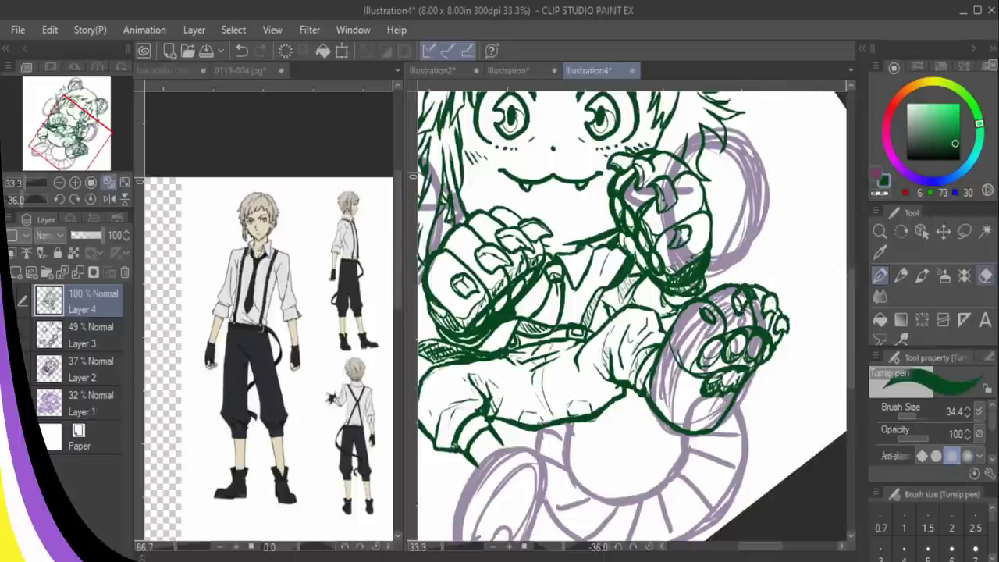
- Refine the right foot's outer claws and sharpen the inner toe claws, erasing leftover lines around them
key("e")
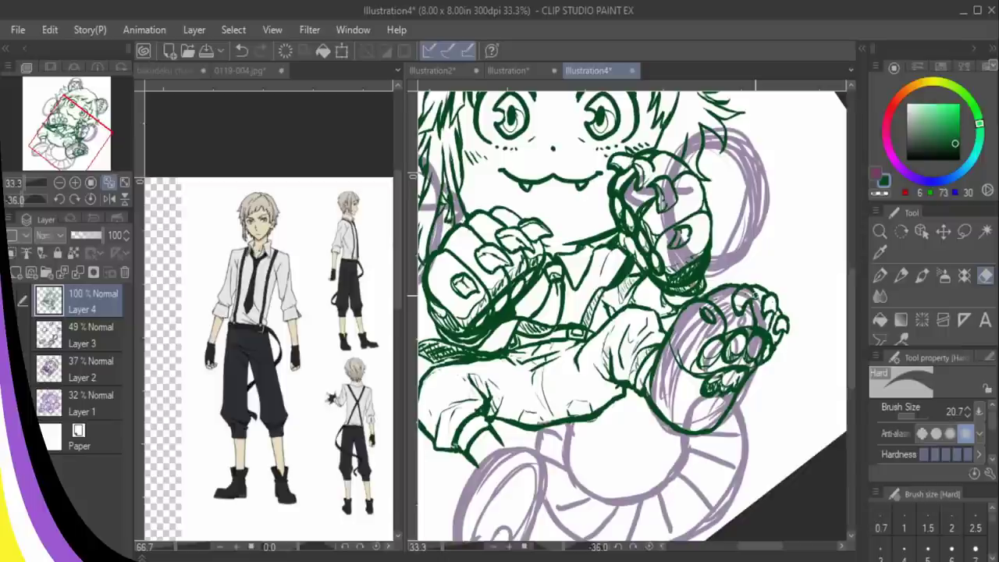
key("p")
left_click_drag(762, 307, 783, 333)
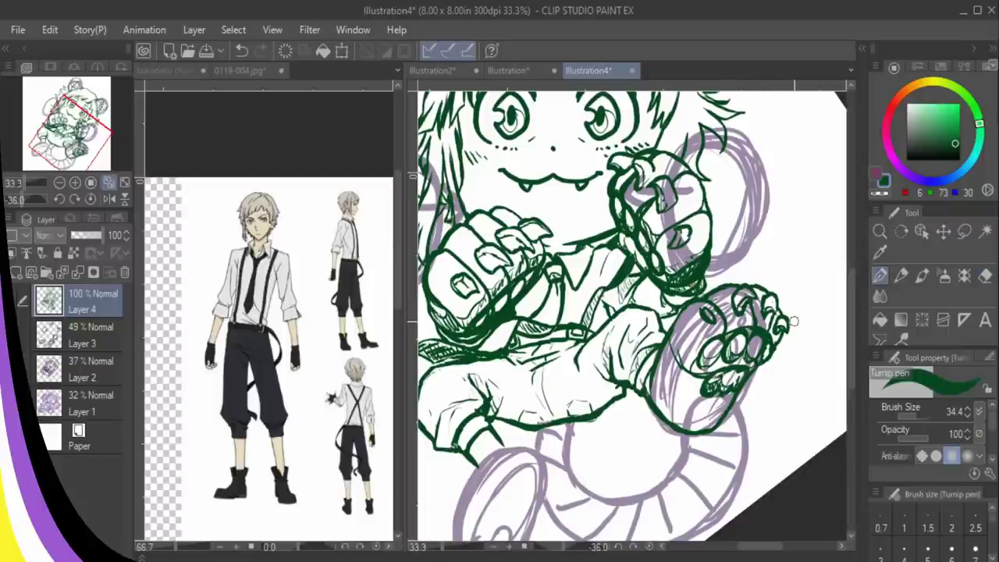
mouse_move(701, 314)
left_mouse_down()
mouse_move(716, 295)
mouse_move(714, 314)
left_mouse_up()
key("e")
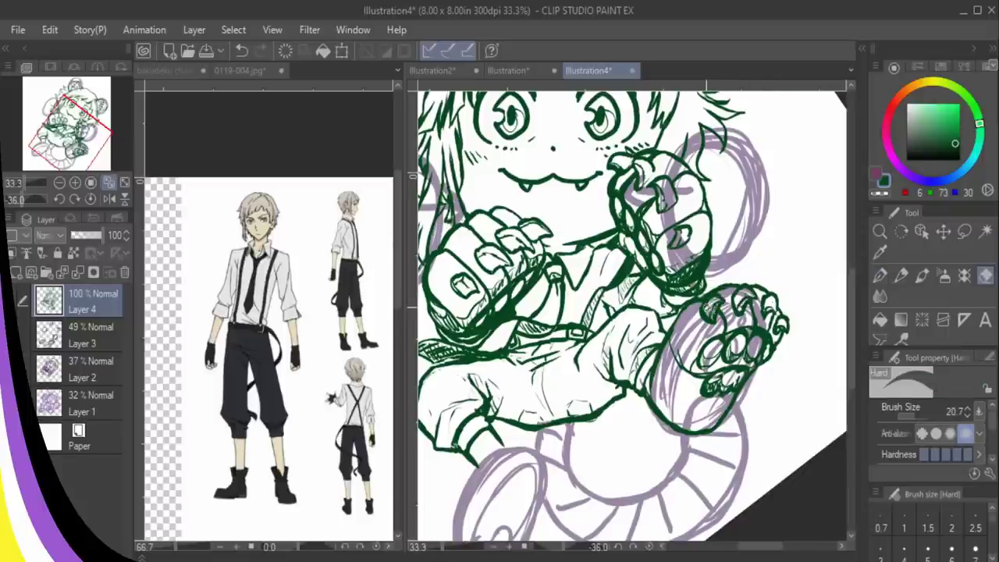
key("p")
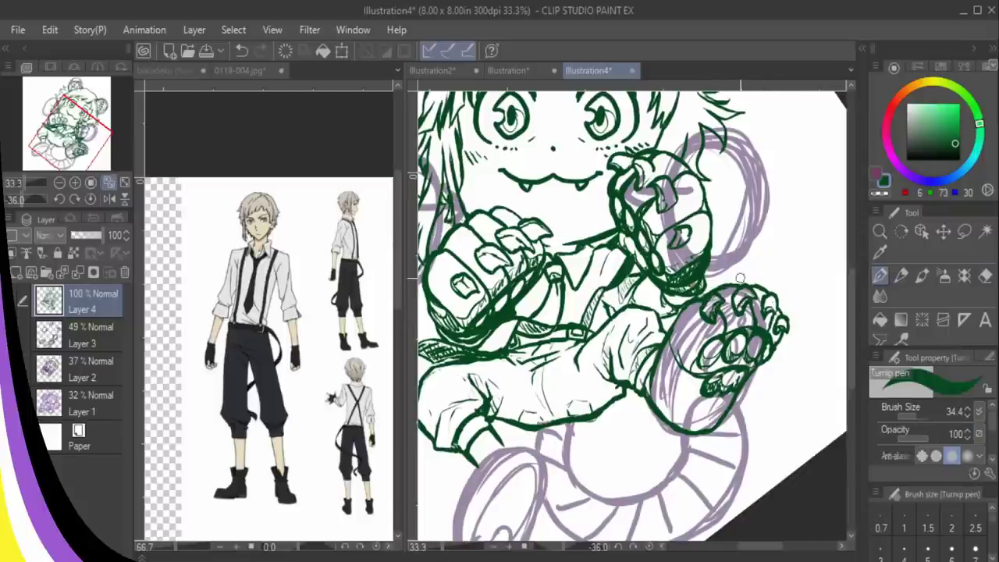
key("e")
left_click(707, 314)
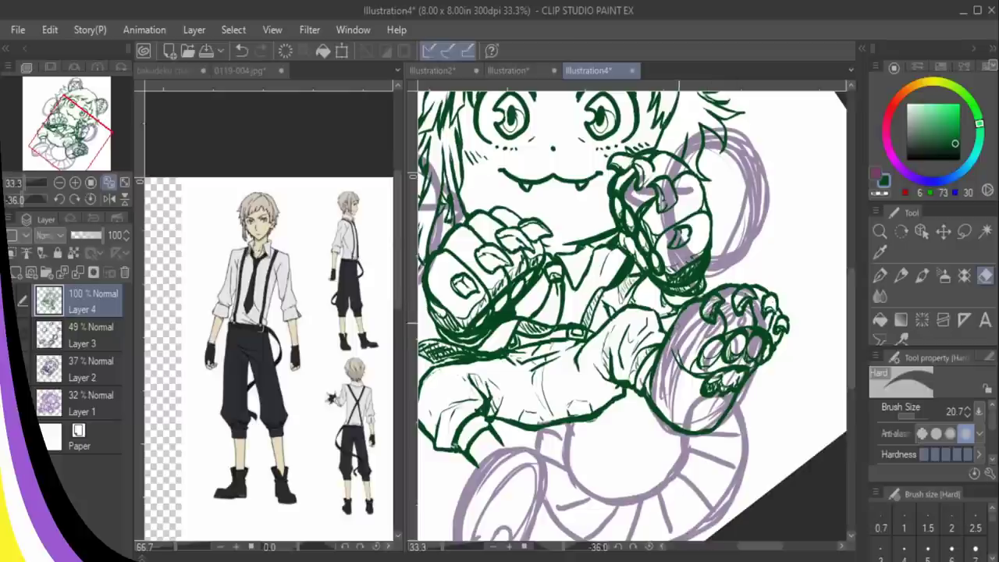
- Erase the leftover lines beside the right foot's sole pad, then touch up the toes and hatch shading along the sole and heel
left_click_drag(687, 370, 703, 382)
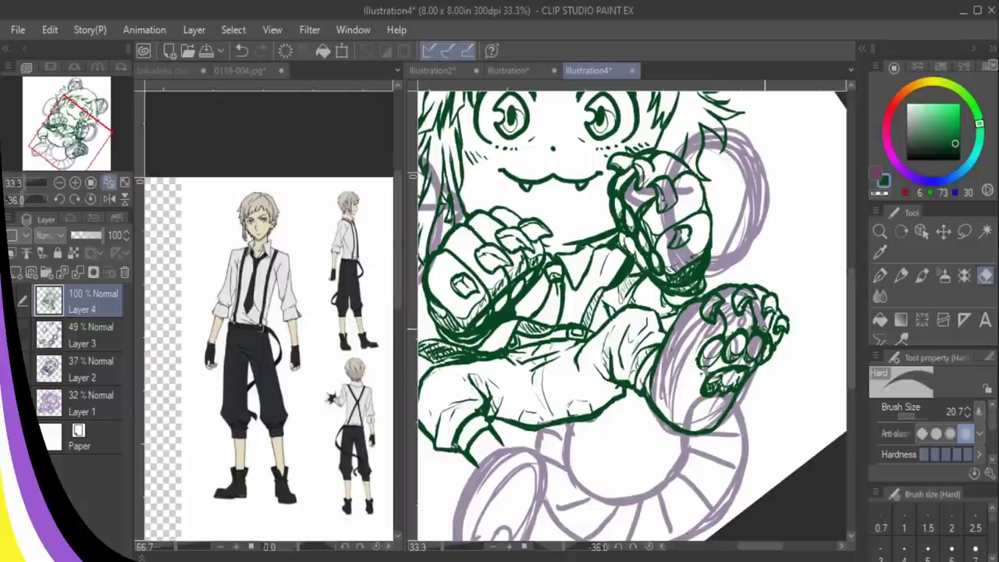
key("p")
mouse_move(775, 311)
left_mouse_down()
mouse_move(772, 339)
mouse_move(754, 315)
mouse_move(764, 325)
mouse_move(707, 327)
mouse_move(687, 362)
mouse_move(673, 421)
left_mouse_up()
left_click_drag(698, 393, 686, 428)
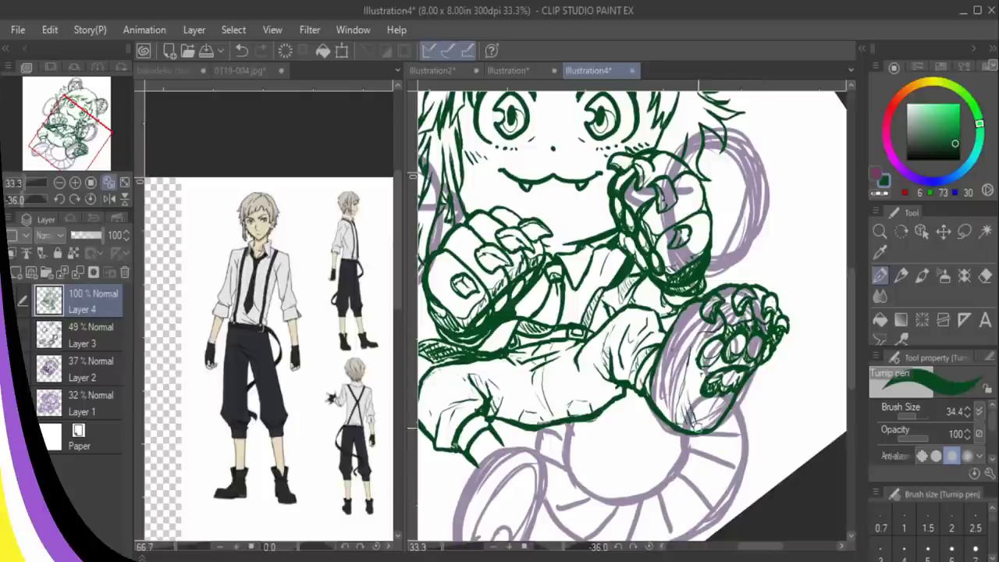
mouse_move(707, 337)
left_mouse_down()
mouse_move(690, 391)
mouse_move(697, 428)
left_mouse_up()
left_click_drag(727, 398, 715, 412)
- Check the line art with the sketch hidden, then lasso the finished right foot and paste a copy onto a new layer
left_click(8, 336)
left_click(92, 183)
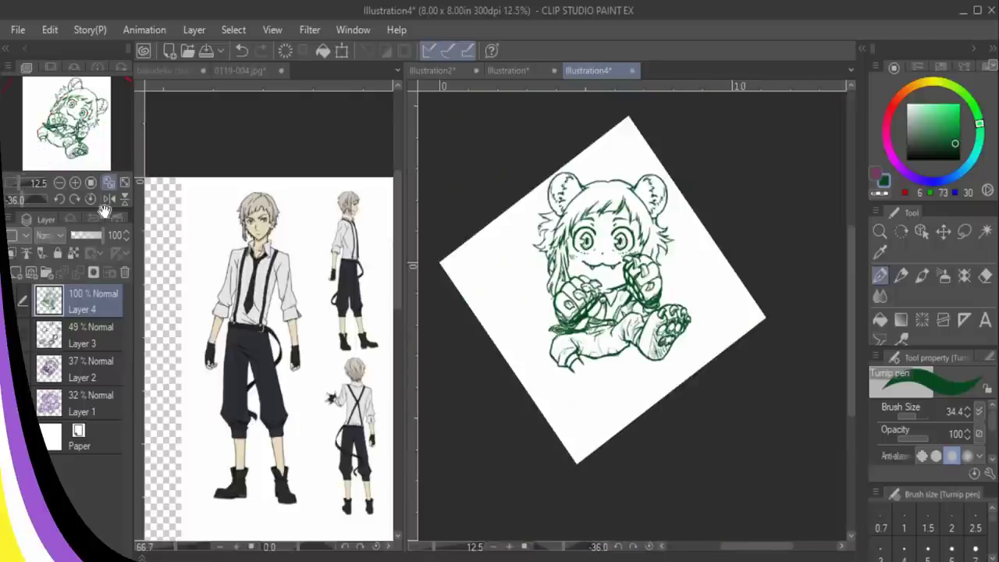
left_click(75, 182)
left_click(75, 183)
left_click(8, 336)
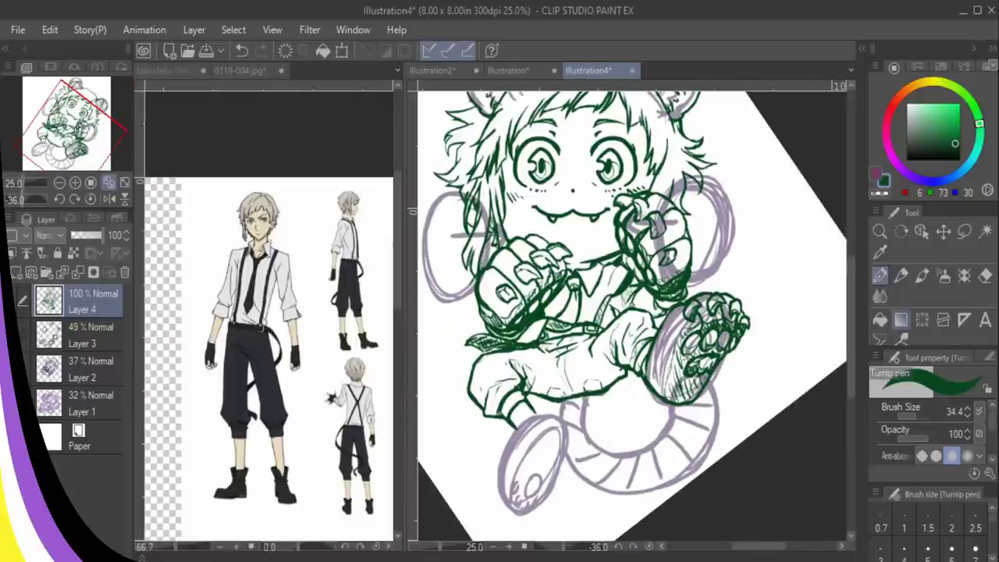
key("m")
mouse_move(670, 306)
left_mouse_down()
mouse_move(645, 375)
mouse_move(732, 267)
left_mouse_up()
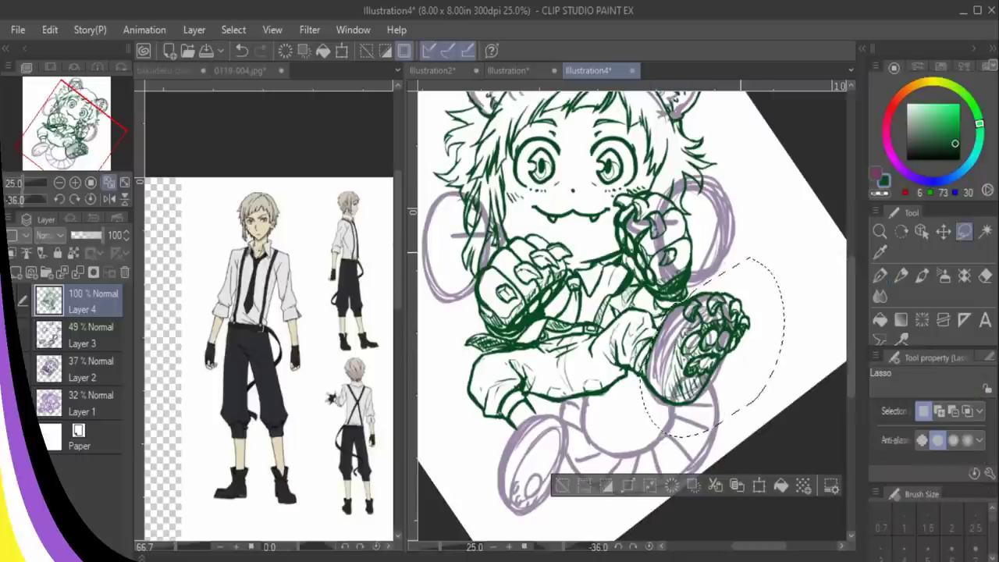
key("ctrl+c")
key("ctrl+v")
- Flip the copied foot horizontally, rotate and fit it over the left foot sketch, and merge it into the line art layer
key("ctrl+t")
left_click(915, 411)
mouse_move(824, 308)
left_mouse_down()
mouse_move(746, 310)
mouse_move(568, 456)
left_mouse_up()
left_click_drag(648, 454, 641, 437)
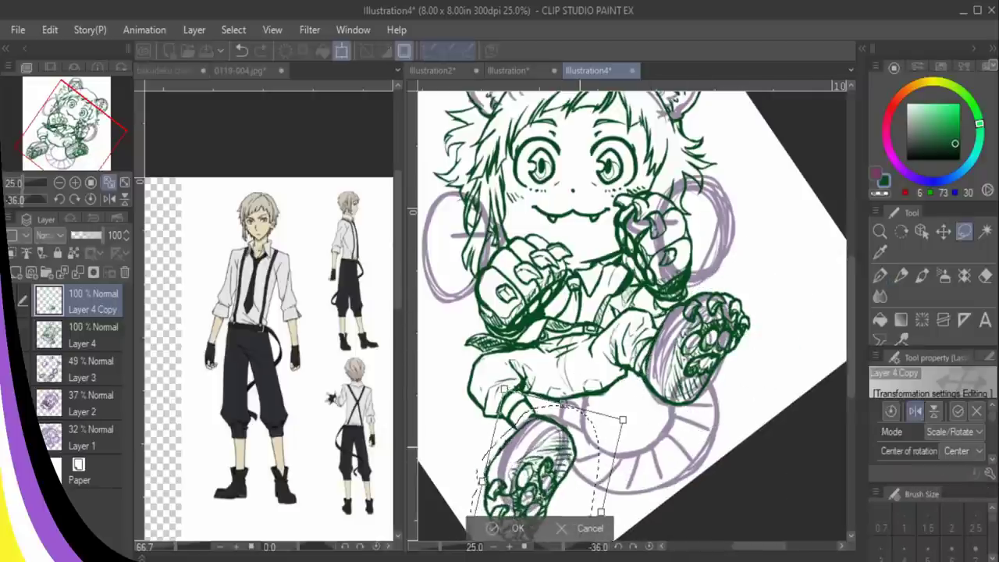
left_click_drag(548, 530, 550, 509)
scroll(550, 508, "down", 1)
key("Return")
key("e")
key("ctrl+e")
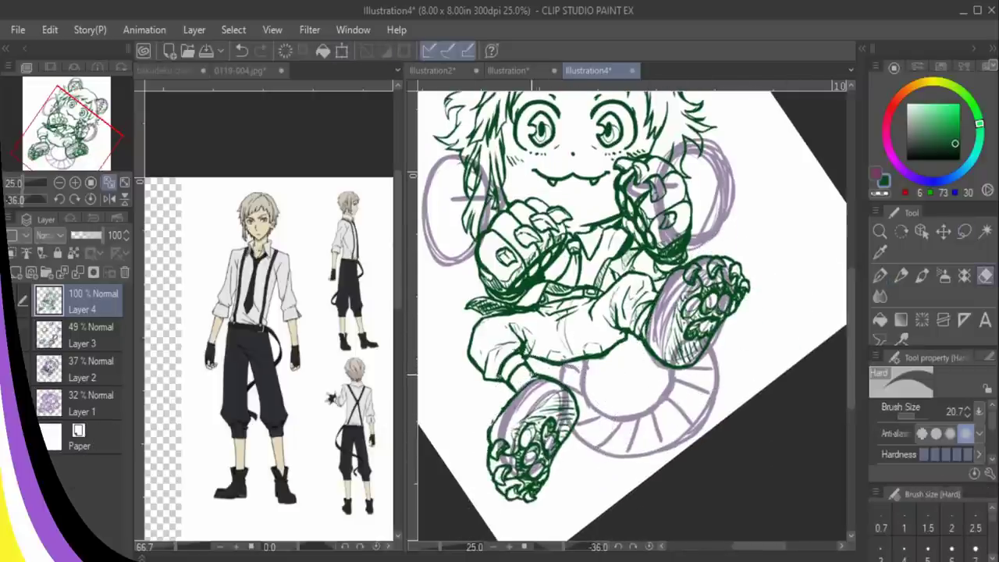
- Connect the left ankle to the mirrored foot and erase the overlapping lines where they meet
key("p")
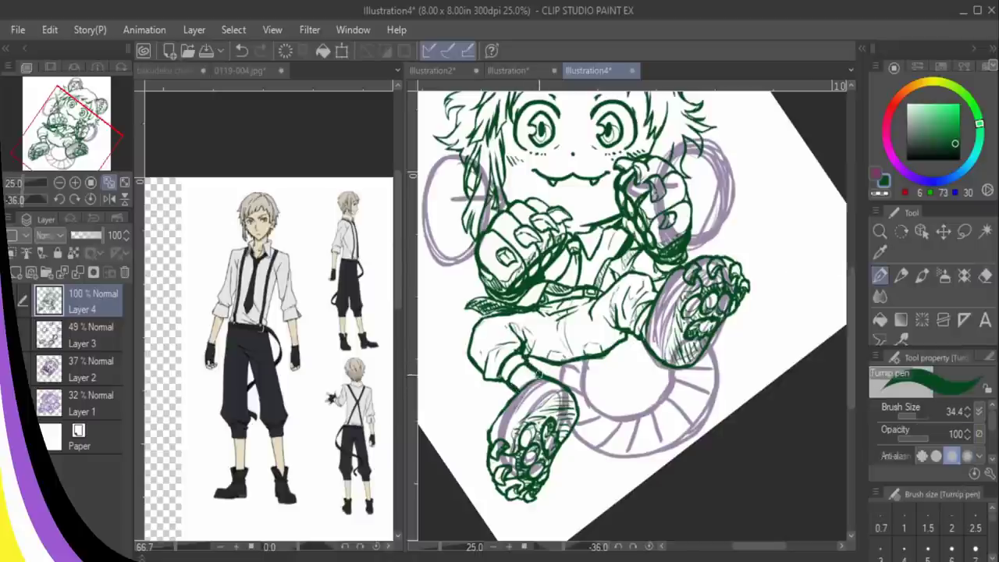
key("e")
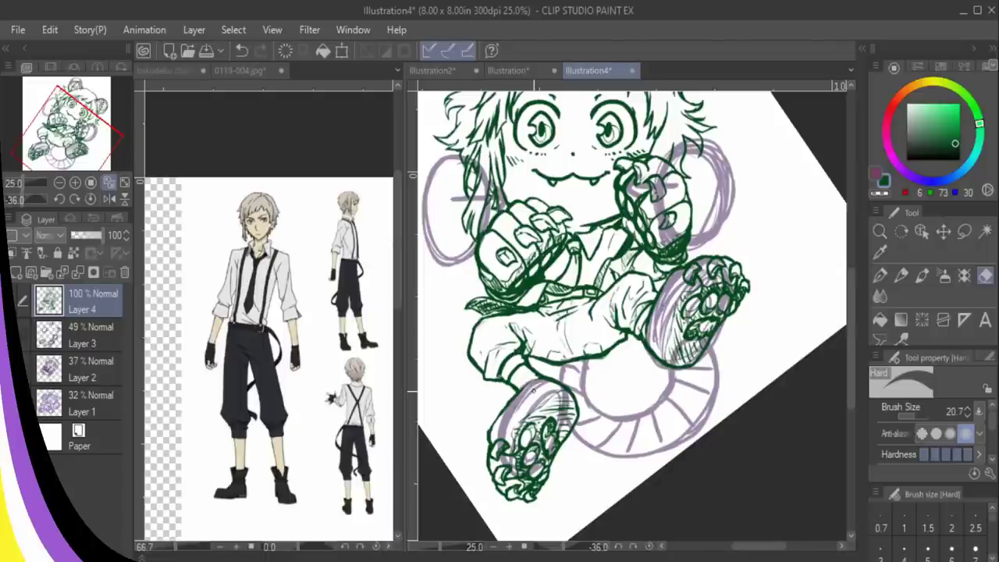
left_click_drag(850, 322, 850, 320)
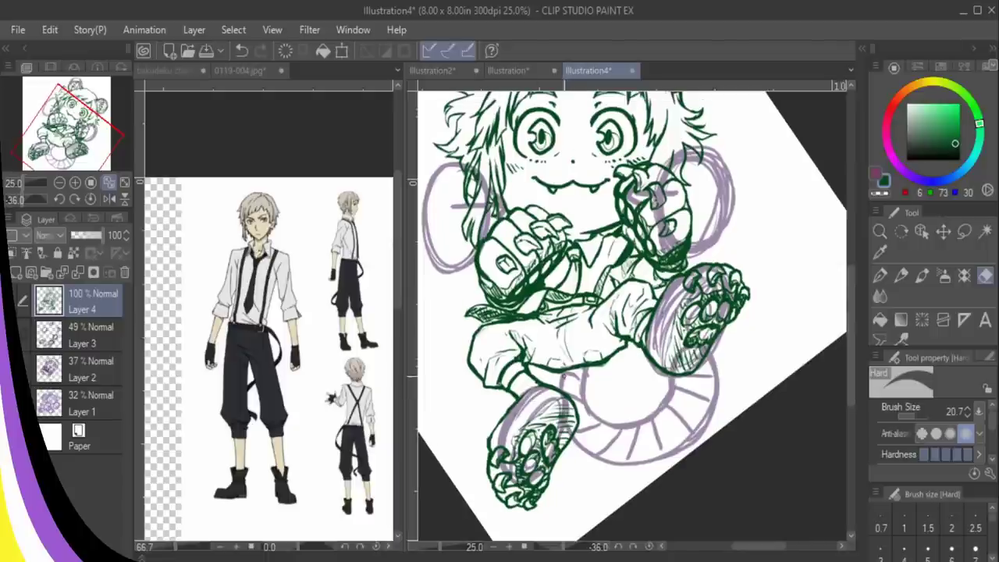
- Ink the inner and outer outlines of the curled tail and erase the part crossing the right foot
key("p")
mouse_move(564, 370)
left_mouse_down()
mouse_move(563, 393)
mouse_move(623, 428)
mouse_move(671, 400)
mouse_move(708, 351)
mouse_move(720, 389)
left_mouse_up()
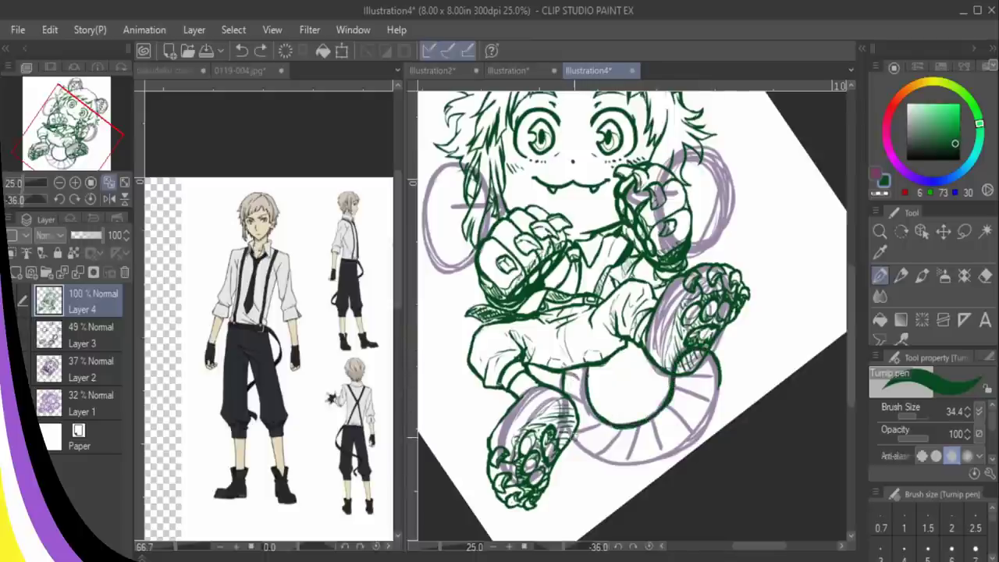
mouse_move(575, 438)
left_mouse_down()
mouse_move(618, 464)
mouse_move(667, 459)
mouse_move(701, 431)
mouse_move(723, 369)
mouse_move(685, 441)
left_mouse_up()
key("e")
mouse_move(693, 355)
left_mouse_down()
mouse_move(680, 371)
mouse_move(707, 356)
left_mouse_up()
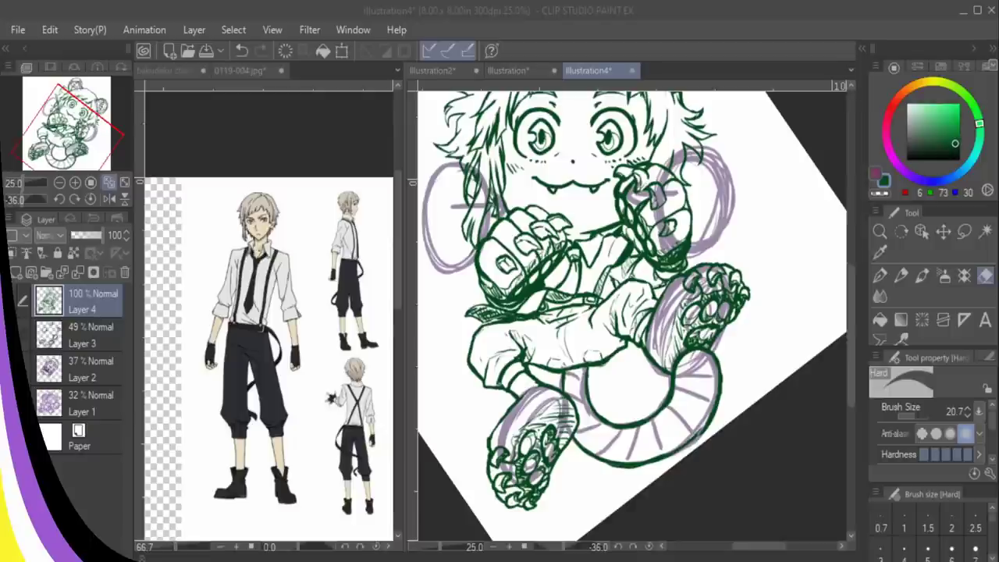
- Undo the long contour stroke on the tail and add short fur hatching along its lower edge
left_click(880, 276)
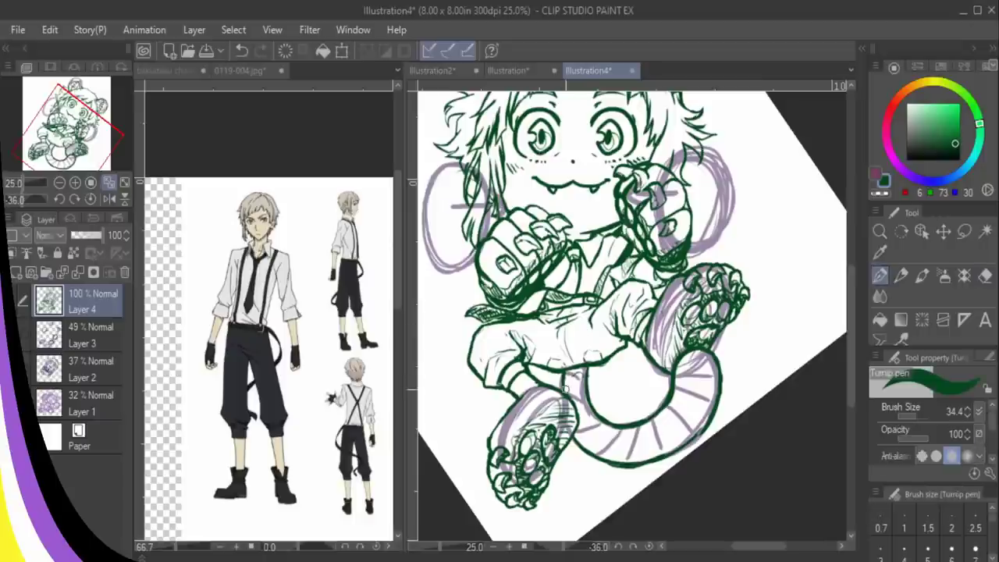
mouse_move(576, 424)
left_mouse_down()
mouse_move(590, 438)
mouse_move(641, 447)
mouse_move(697, 413)
left_mouse_up()
key("ctrl+z")
left_click_drag(586, 441, 591, 448)
left_click_drag(596, 445, 611, 456)
left_click_drag(623, 450, 625, 458)
left_click_drag(636, 449, 635, 459)
mouse_move(656, 449)
left_mouse_down()
mouse_move(651, 458)
mouse_move(686, 445)
left_mouse_up()
- Hide the sketch layers and ink a long loose strap hanging from the trousers across the tail, ending in a pointed tip
left_click_drag(8, 335, 8, 402)
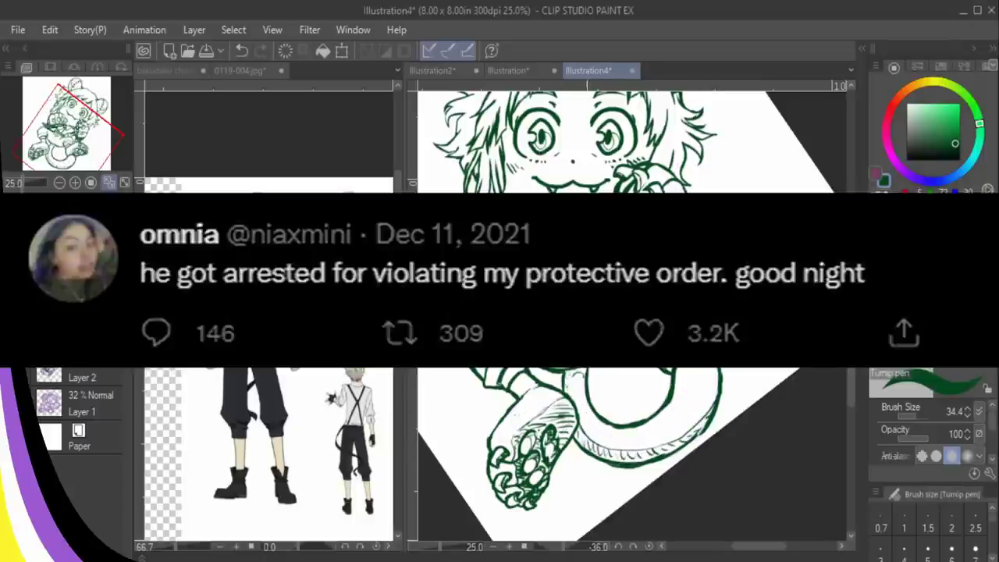
mouse_move(646, 368)
left_mouse_down()
mouse_move(612, 404)
mouse_move(611, 422)
left_mouse_up()
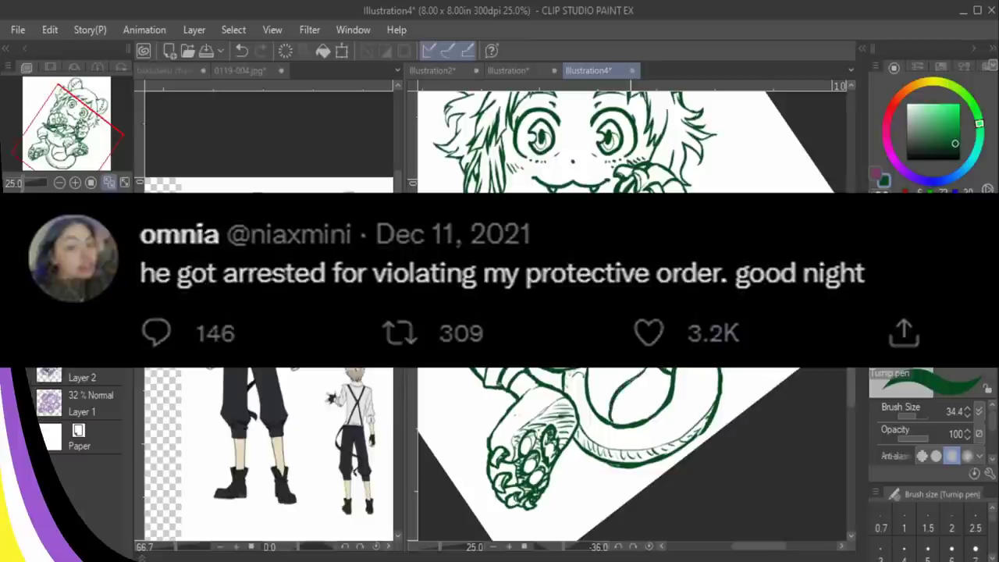
mouse_move(633, 370)
left_mouse_down()
mouse_move(609, 408)
mouse_move(610, 430)
mouse_move(641, 474)
mouse_move(619, 472)
mouse_move(643, 466)
left_mouse_up()
left_click_drag(612, 417, 629, 445)
left_click_drag(612, 418, 642, 461)
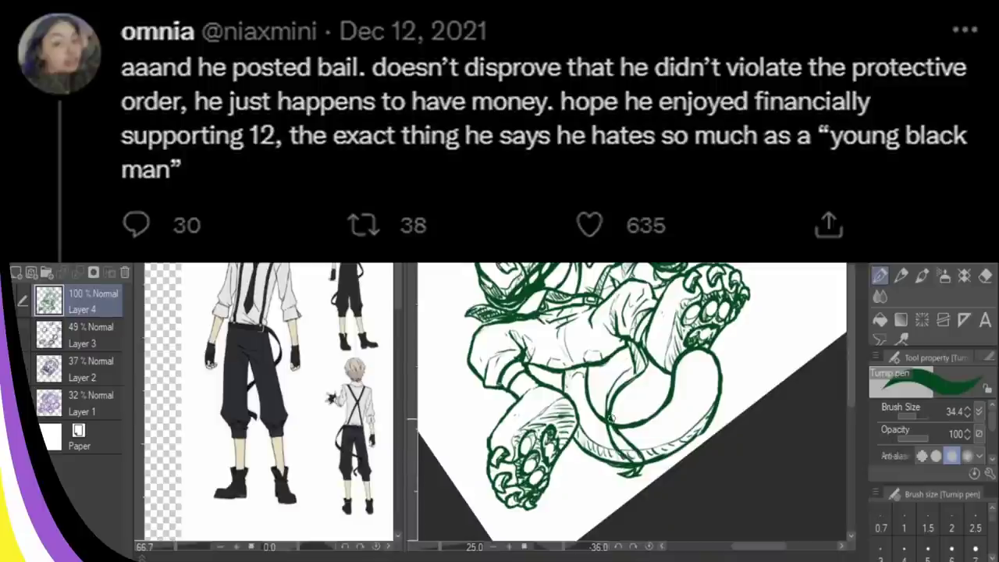
left_click_drag(612, 410, 643, 359)
- Erase the tail outline and stray lines showing through the hanging strap and its tip
key("e")
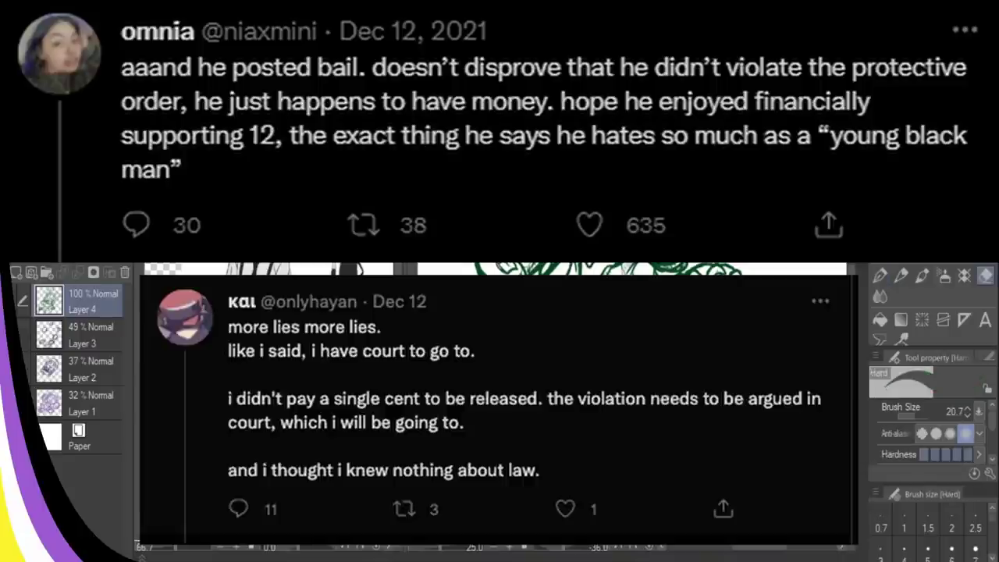
key("p")
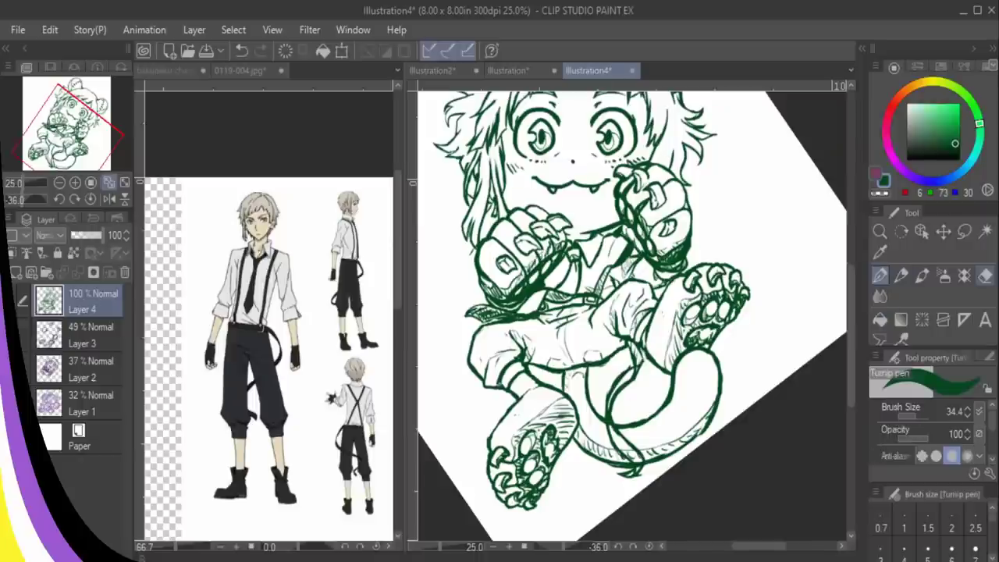
key("e")
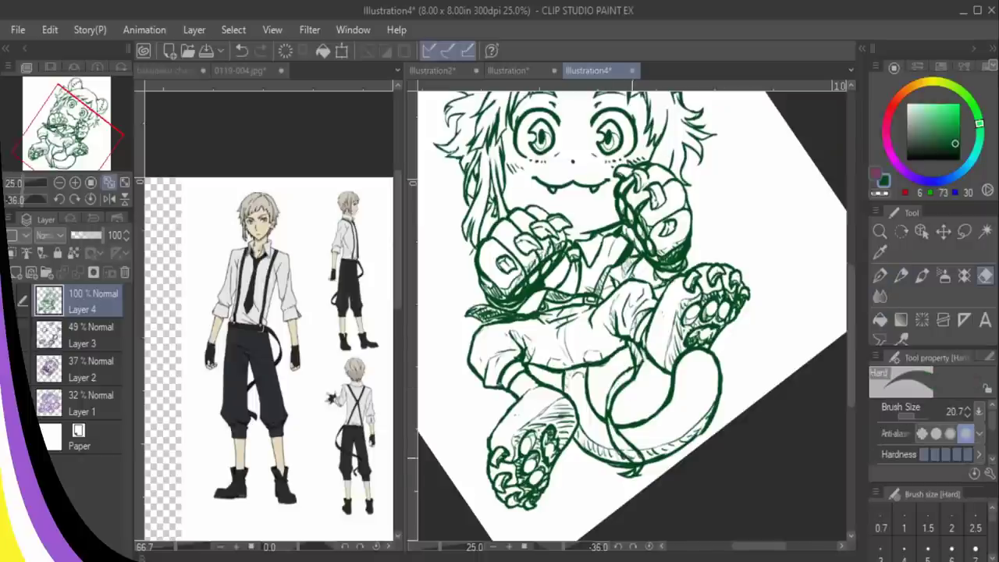
left_click_drag(639, 467, 629, 451)
- Add a colour layer beneath the line art at 66% opacity and paint the waist cloth dark grey (47, 47, 47)
mouse_move(851, 335)
left_mouse_down()
mouse_move(851, 298)
mouse_move(850, 321)
left_mouse_up()
left_click(907, 160)
left_click(906, 149)
left_click(881, 275)
left_click(88, 334)
left_click(15, 272)
mouse_move(469, 362)
left_mouse_down()
mouse_move(504, 365)
mouse_move(570, 334)
left_mouse_up()
left_click(92, 235)
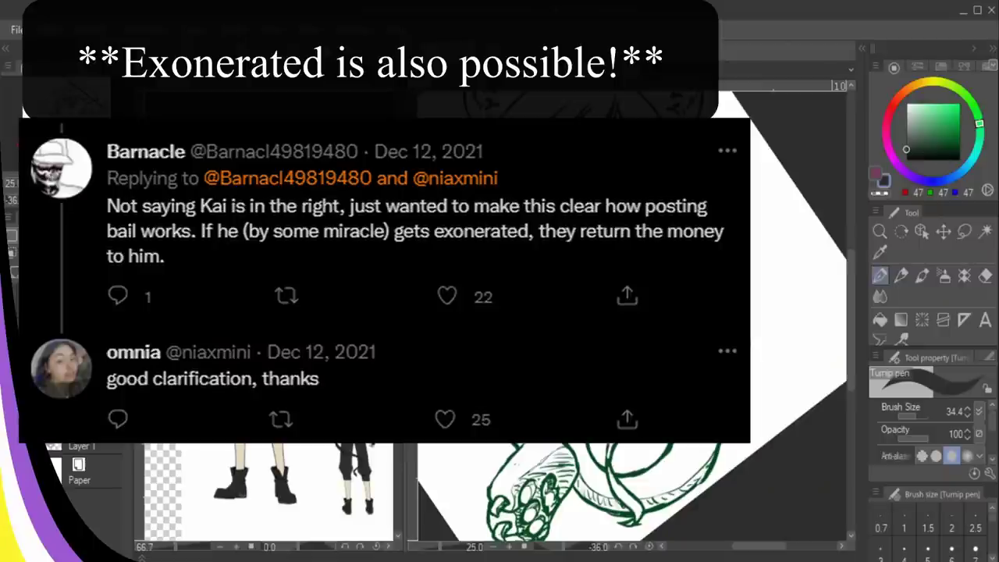
- Fill the hanging strap with the dark grey and paint the trousers in a lighter grey
mouse_move(611, 471)
left_mouse_down()
mouse_move(634, 507)
mouse_move(626, 497)
left_mouse_up()
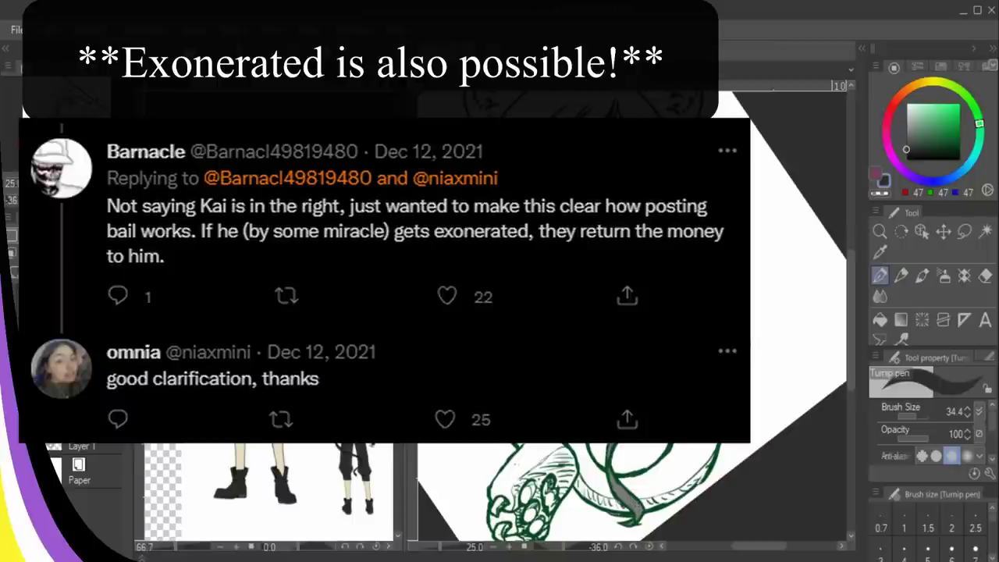
left_click(906, 142)
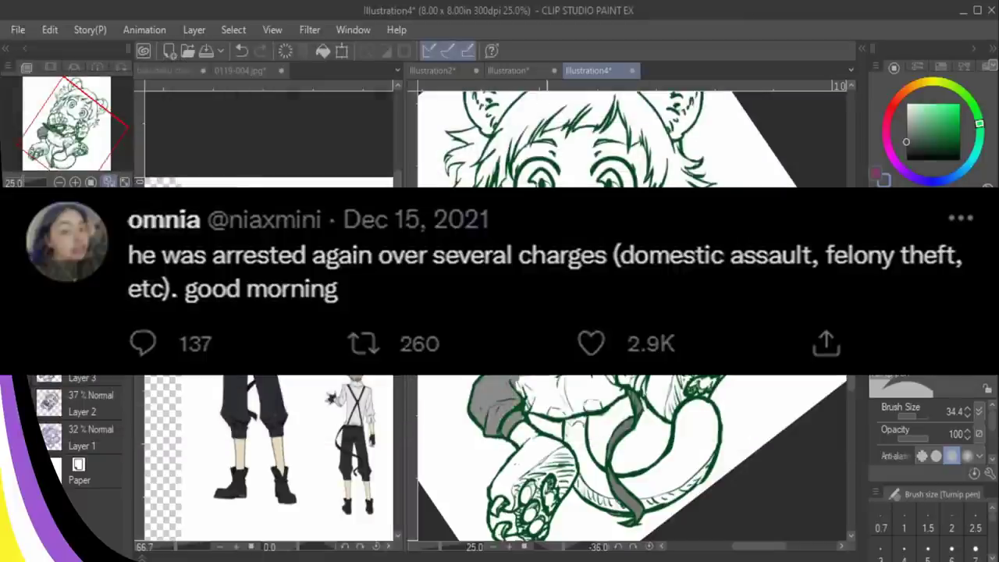
mouse_move(517, 381)
left_mouse_down()
mouse_move(542, 409)
mouse_move(605, 407)
mouse_move(643, 378)
mouse_move(631, 361)
mouse_move(578, 398)
mouse_move(591, 382)
mouse_move(578, 375)
left_mouse_up()
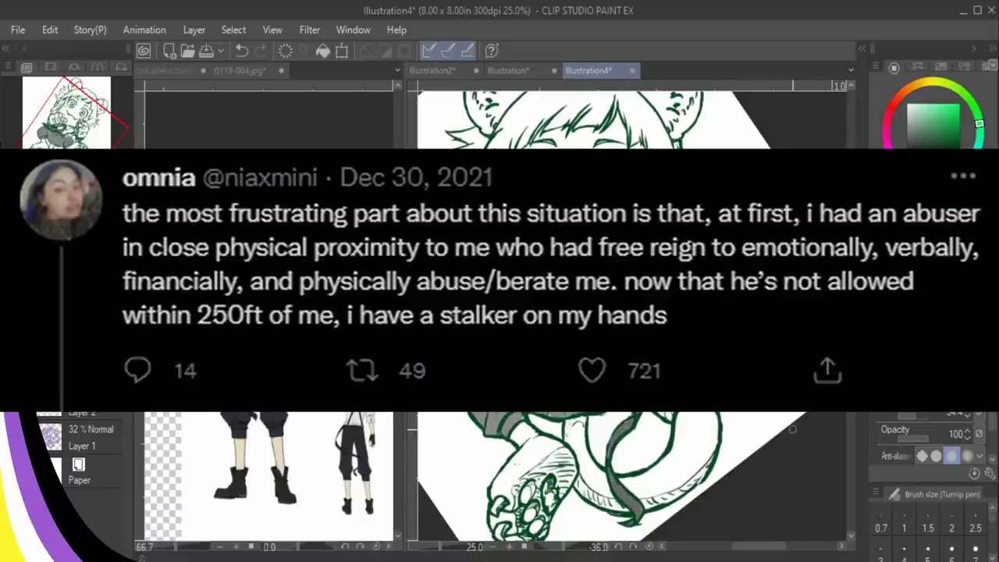
- Paint the toe and sole pads of the feet pink, then sample the strap's dark grey for the claws
left_click(888, 142)
left_click_drag(935, 132, 936, 118)
scroll(716, 312, "down", 1)
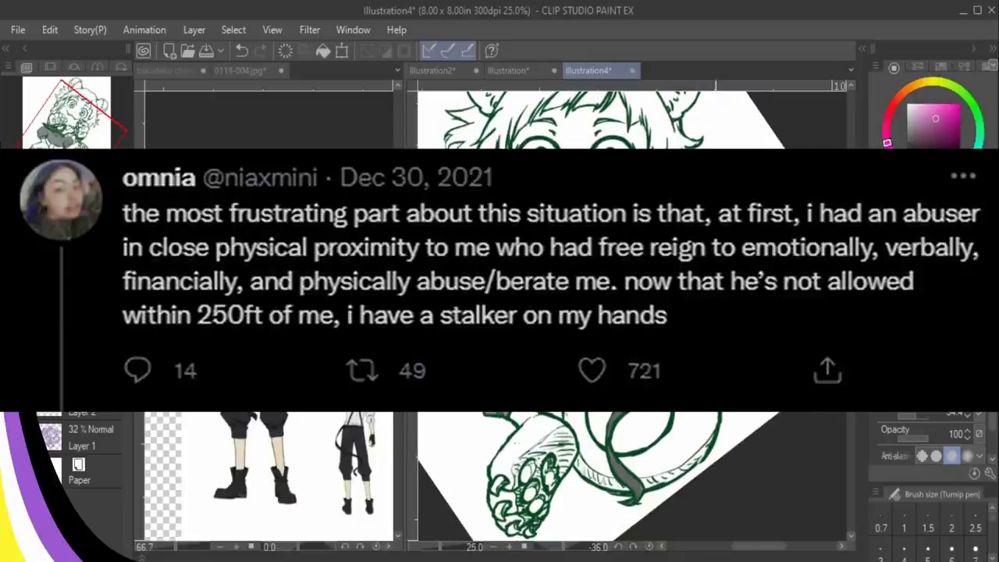
left_click_drag(529, 466, 529, 498)
left_click_drag(539, 502, 535, 512)
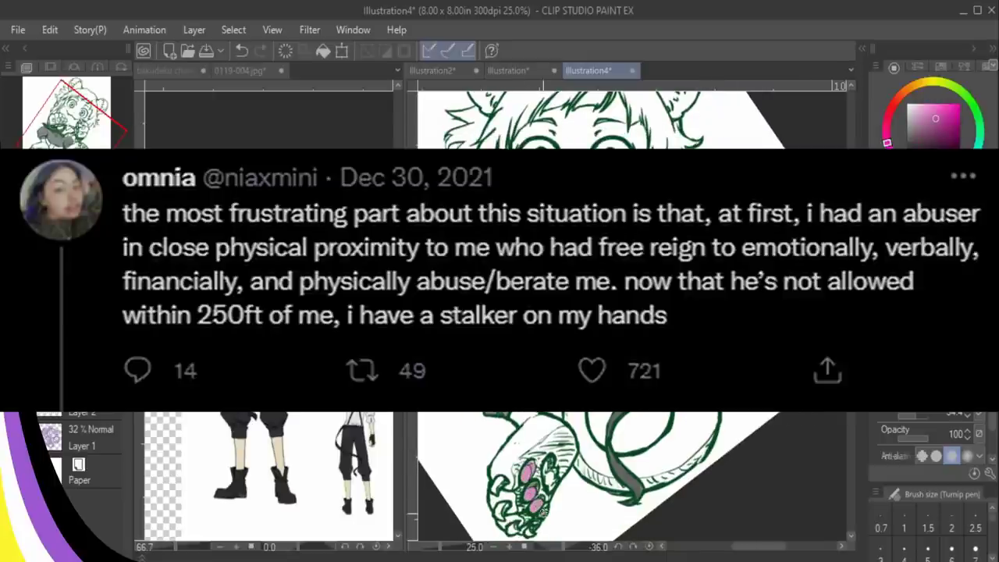
mouse_move(550, 463)
left_mouse_down()
mouse_move(551, 481)
mouse_move(503, 479)
mouse_move(500, 516)
mouse_move(528, 534)
left_mouse_up()
left_click(626, 477, "alt")
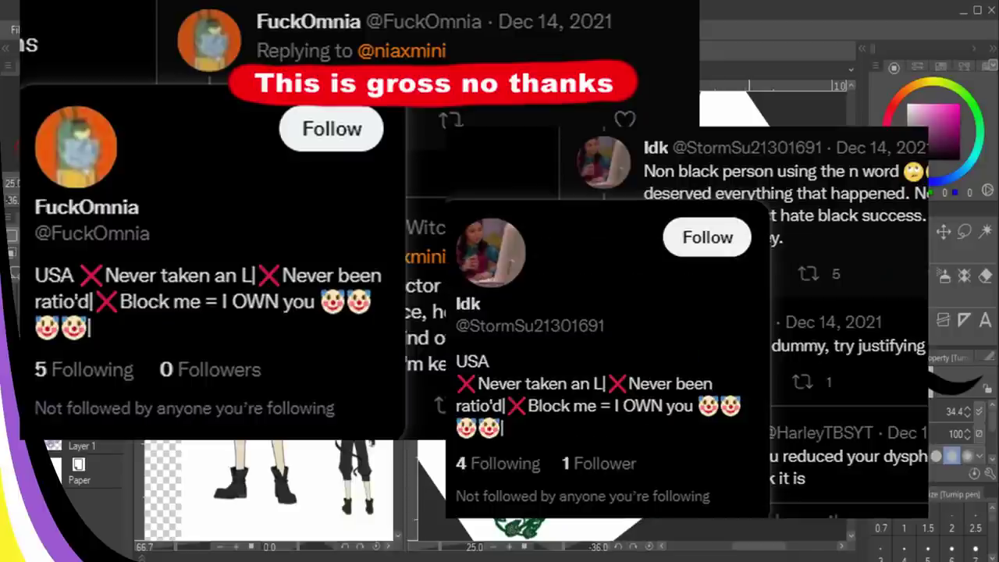
- Colour both irises with orange in the upper part and purple (124, 48, 174) in the lower part
scroll(632, 312, "up", 3)
left_click(914, 86)
left_click(939, 110)
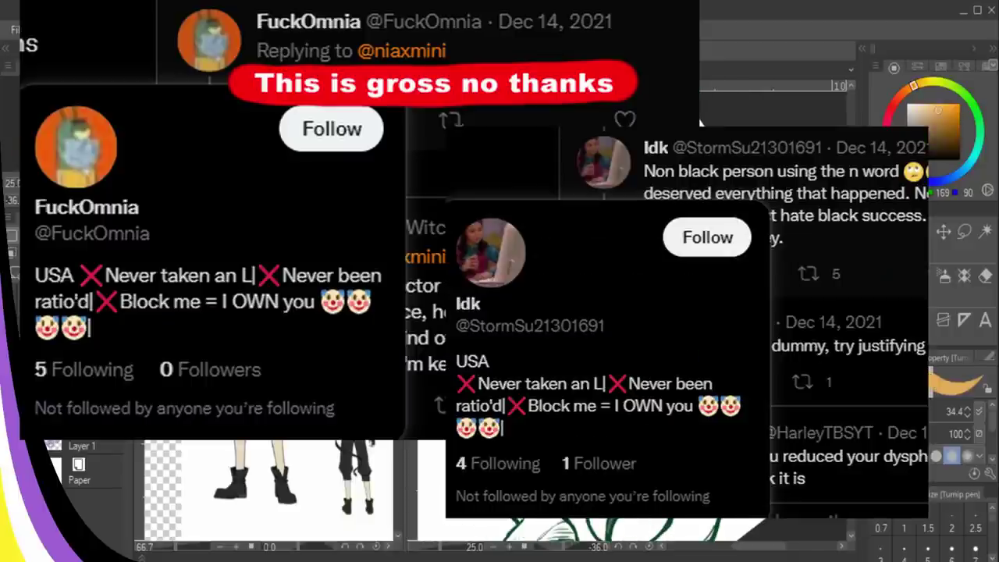
left_click(905, 171)
left_click(945, 121)
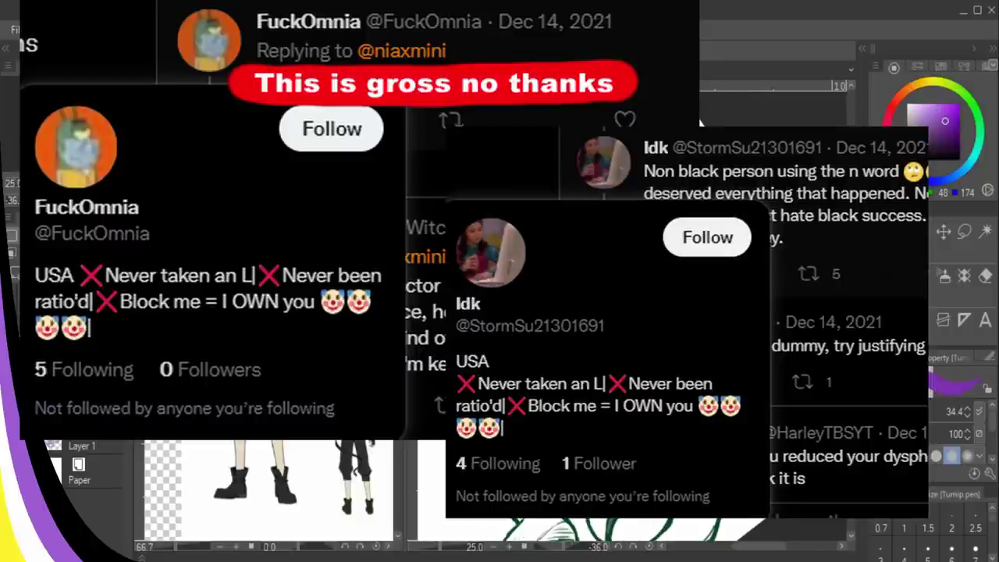
left_click_drag(535, 235, 618, 236)
scroll(632, 312, "down", 3)
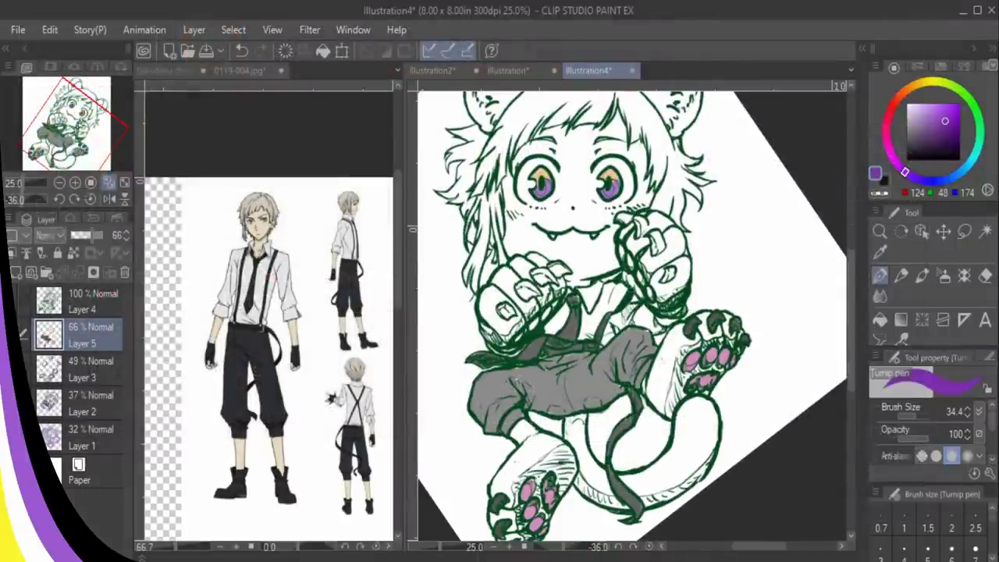
- Choose a pinkish purple and hatch blush marks on both cheeks
left_click(894, 160)
left_click(936, 108)
left_click_drag(509, 212, 532, 218)
left_click_drag(626, 210, 641, 207)
- Paint the claws and knuckle patches of both hand paws near-black and their palm pads magenta (197, 80, 204)
left_click(907, 159)
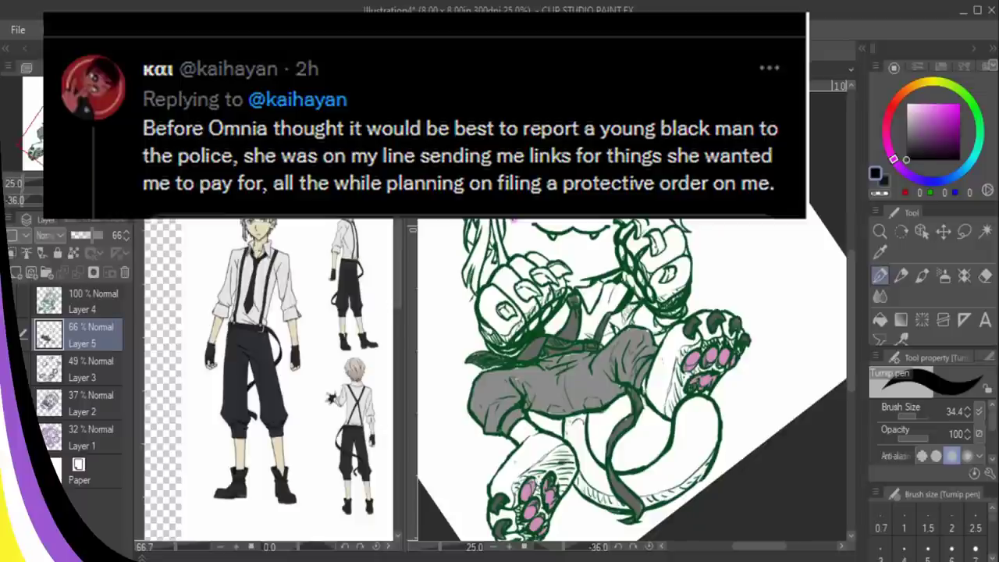
left_click_drag(502, 314, 561, 270)
mouse_move(626, 229)
left_mouse_down()
mouse_move(642, 225)
mouse_move(662, 240)
left_mouse_up()
left_click(939, 115)
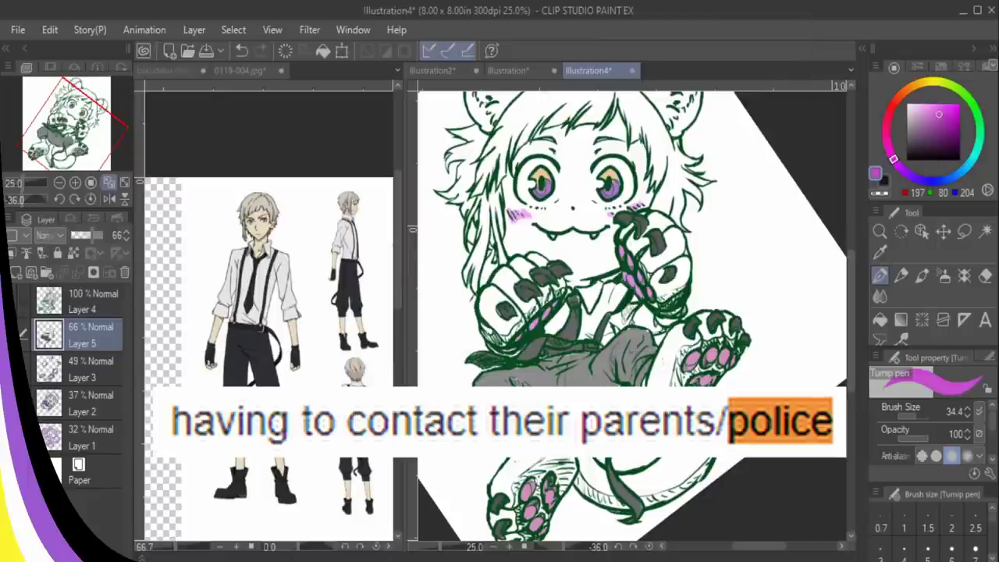
- Fill the face with a peach skin tone (238, 200, 159), covering the gaps around the eyes, mouth and hairline
left_click(915, 85)
left_click(925, 107)
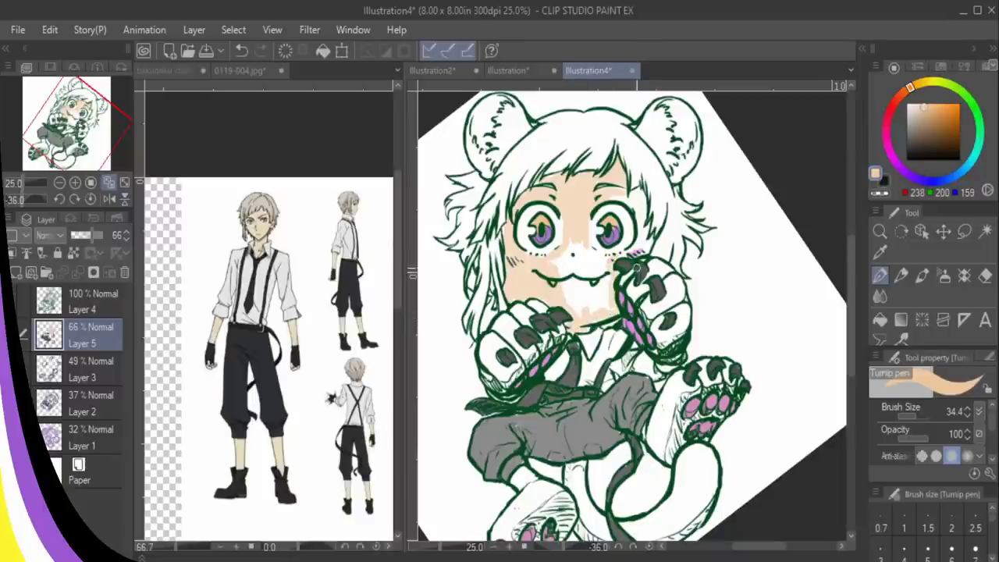
mouse_move(636, 265)
left_mouse_down()
mouse_move(569, 297)
mouse_move(607, 265)
mouse_move(631, 202)
mouse_move(642, 252)
left_mouse_up()
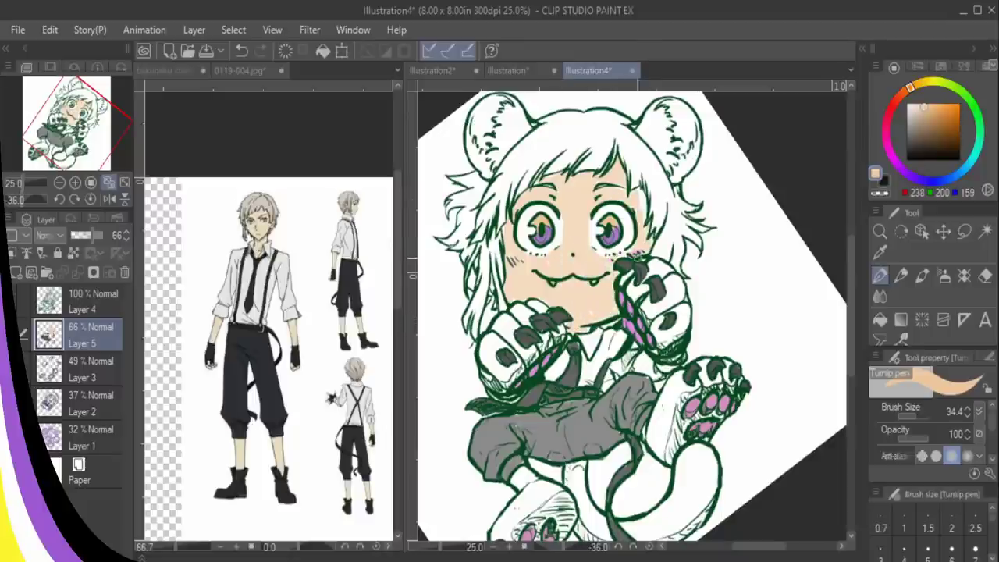
left_click_drag(641, 190, 645, 217)
- Redraw the blush hatching on both cheeks over the skin in light pinkish purple (233, 144, 255)
left_click(898, 164)
left_click(929, 103)
left_click_drag(509, 258, 523, 265)
left_click_drag(618, 254, 618, 261)
left_click_drag(645, 249, 638, 256)
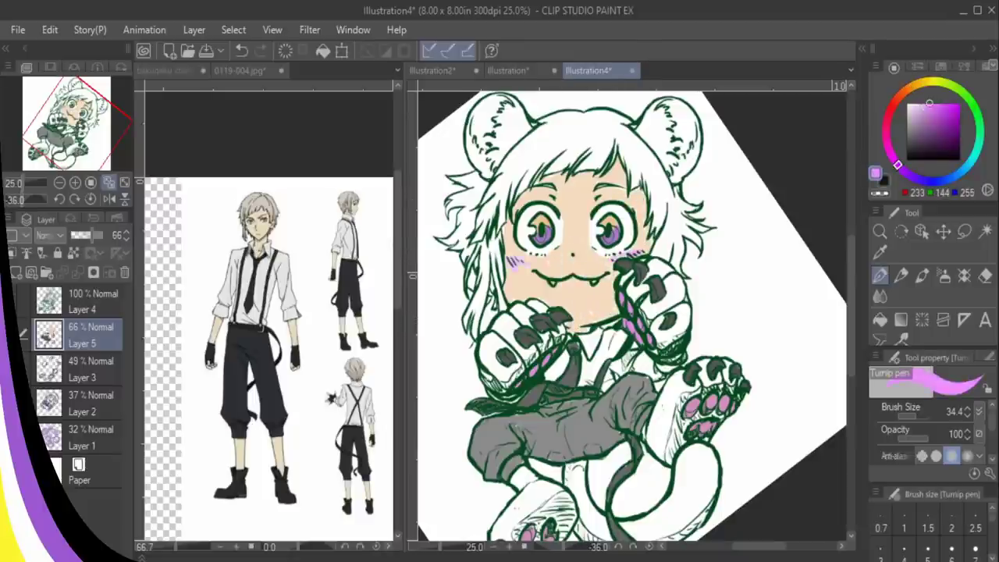
- Sample the greyish beige hair colour (189, 175, 157) from the reference and paint shading down the long side lock
left_click(881, 253)
left_click(256, 206)
left_click(256, 206)
left_click(881, 275)
left_click(480, 238)
left_click_drag(480, 236, 481, 286)
left_click_drag(483, 276, 467, 327)
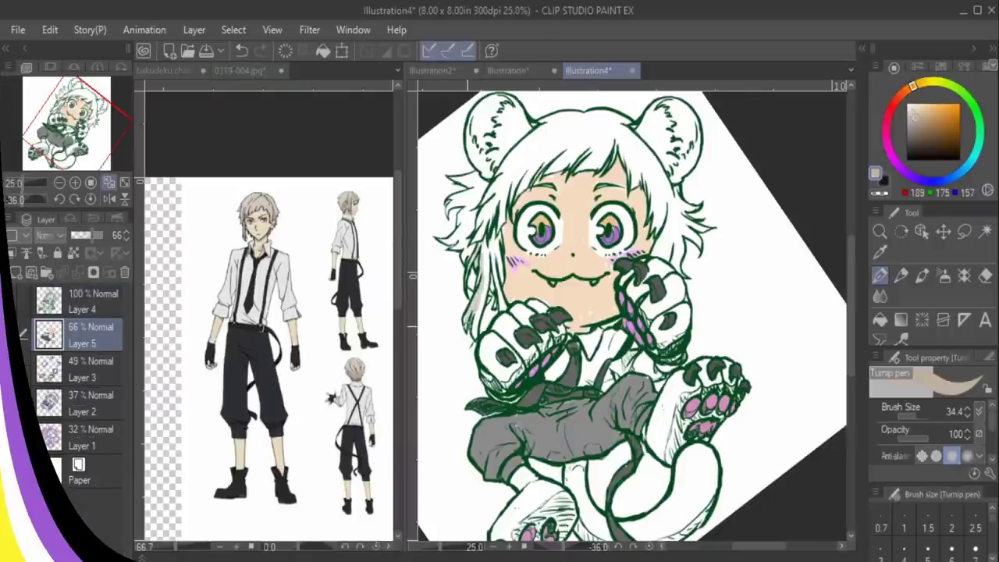
- Fill all of the hair, from the side locks over the fringe and crown, with greyish beige (189, 175, 157)
mouse_move(485, 246)
left_mouse_down()
mouse_move(472, 336)
mouse_move(496, 308)
left_mouse_up()
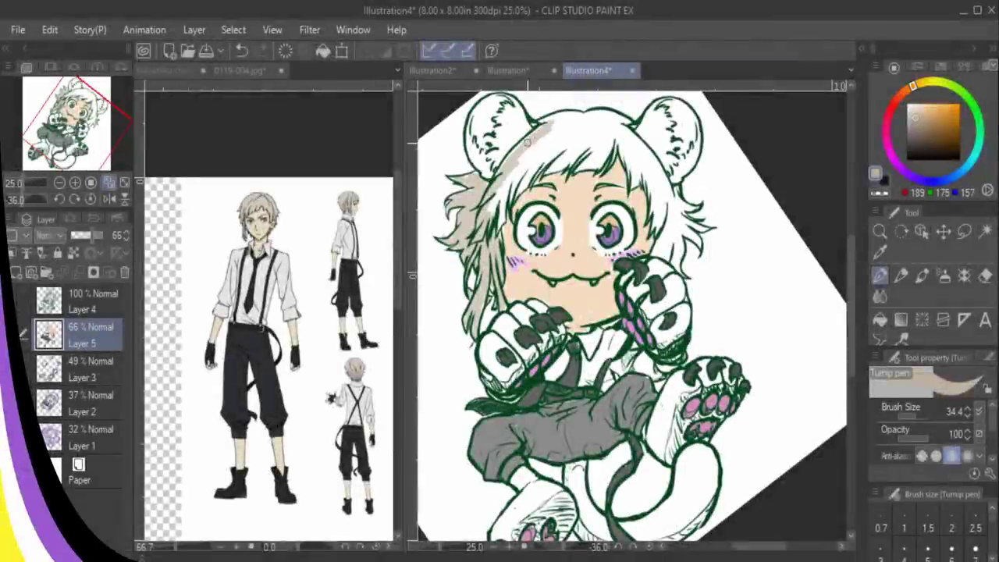
mouse_move(493, 217)
left_mouse_down()
mouse_move(515, 160)
mouse_move(550, 125)
left_mouse_up()
left_click_drag(516, 170, 535, 124)
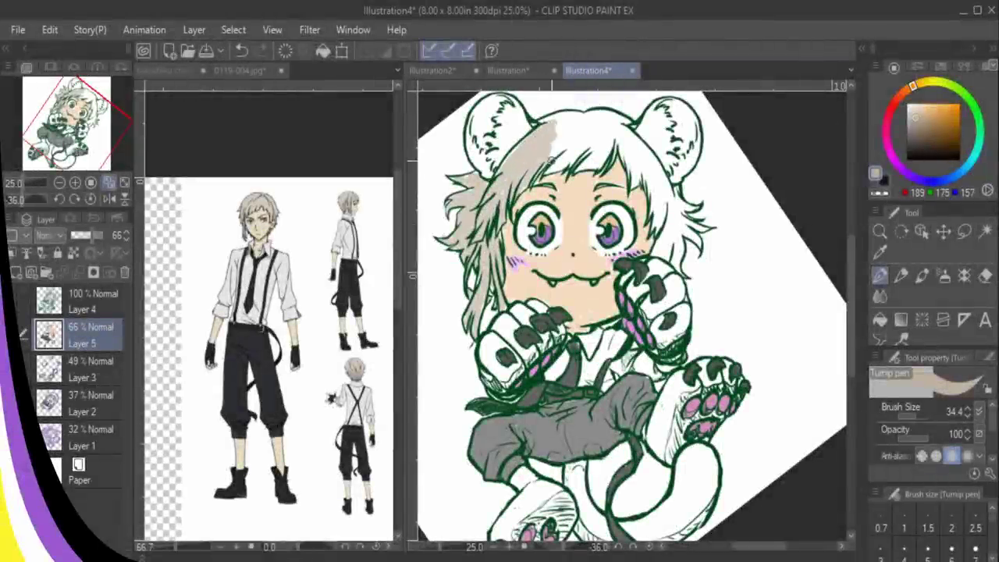
mouse_move(551, 172)
left_mouse_down()
mouse_move(584, 154)
mouse_move(615, 117)
mouse_move(584, 116)
left_mouse_up()
left_click_drag(559, 164, 594, 117)
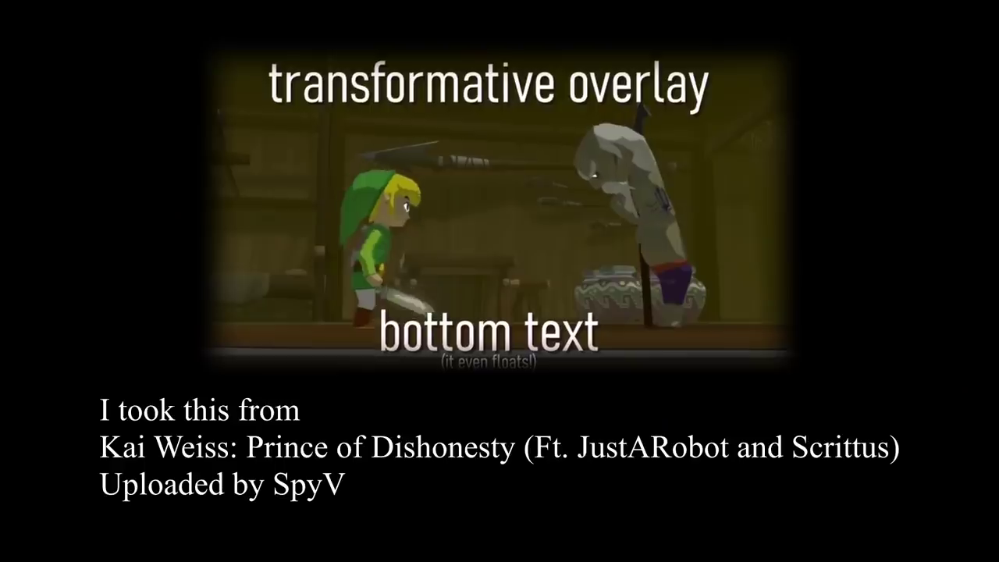
mouse_move(589, 116)
left_mouse_down()
mouse_move(613, 110)
mouse_move(625, 128)
mouse_move(663, 252)
mouse_move(678, 187)
mouse_move(669, 234)
mouse_move(692, 226)
mouse_move(685, 193)
left_mouse_up()
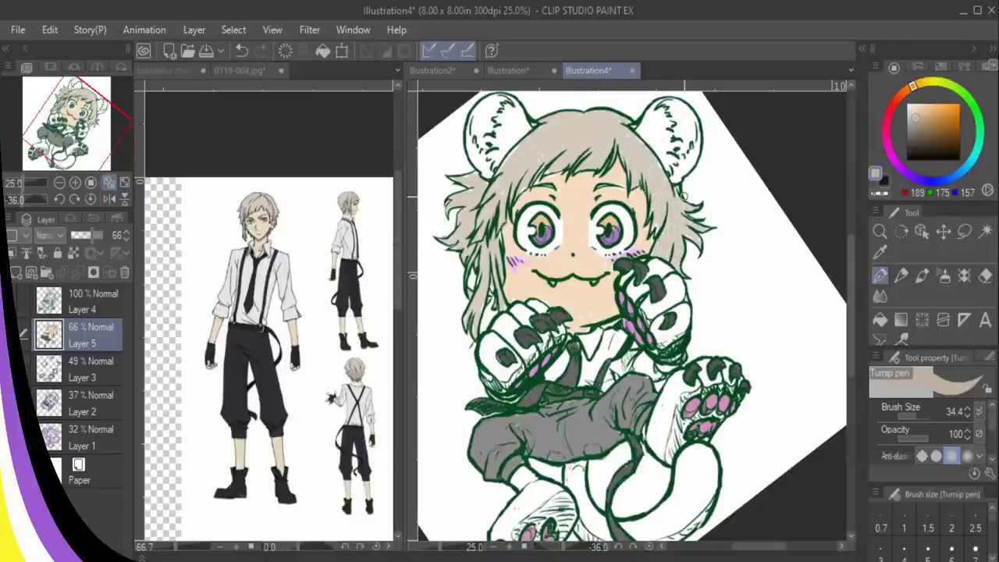
- Sample the light grey of the reference's shirt (228, 228, 228) and paint the character's shirt with it
left_click(360, 396, "alt")
left_click(548, 377)
mouse_move(548, 377)
left_mouse_down()
mouse_move(567, 340)
mouse_move(613, 383)
mouse_move(652, 367)
left_mouse_up()
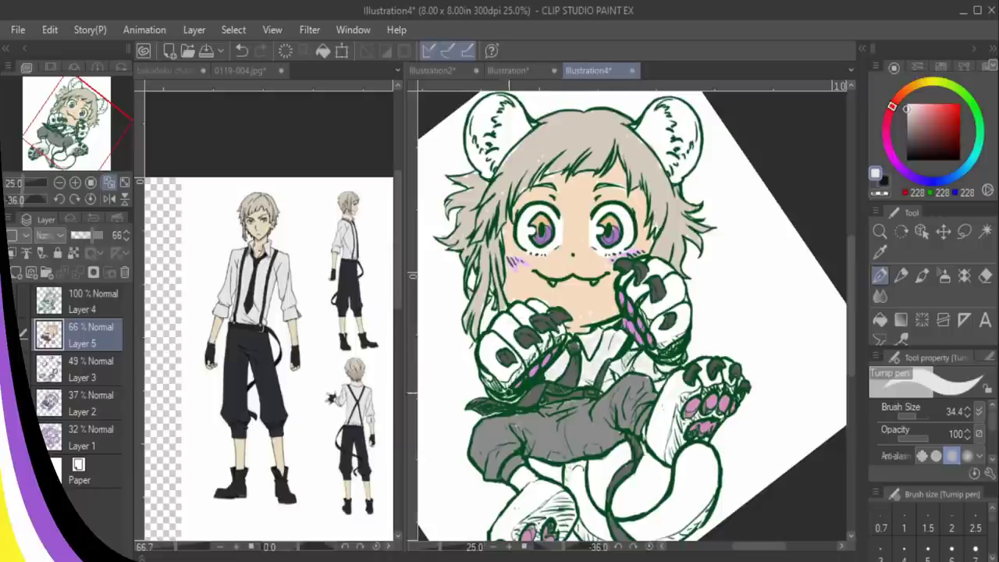
left_click(191, 410)
key("ctrl+z")
key("ctrl+y")
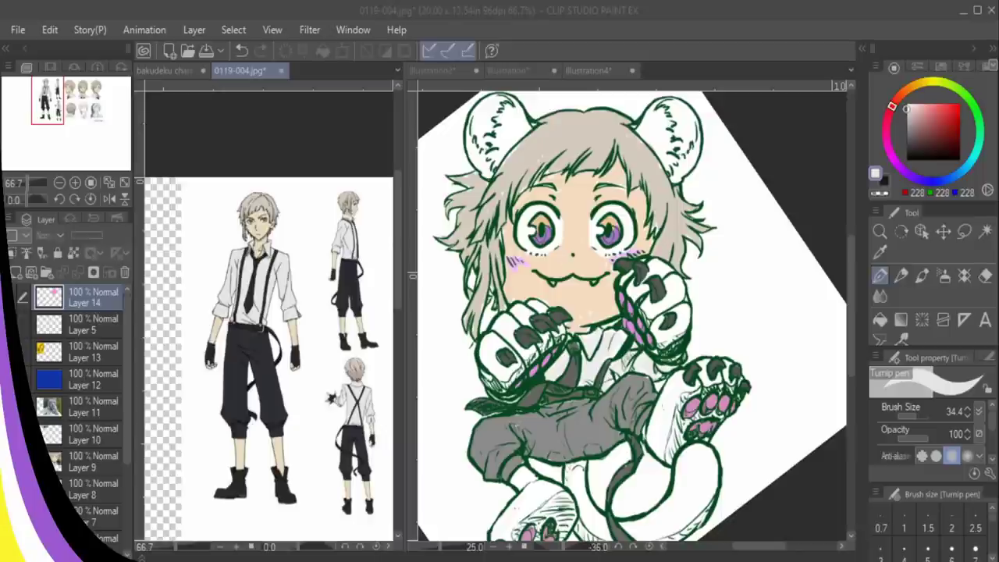
- Paint the tail tip and curved stripes along the whole tail in near-black (21, 21, 21)
key("x")
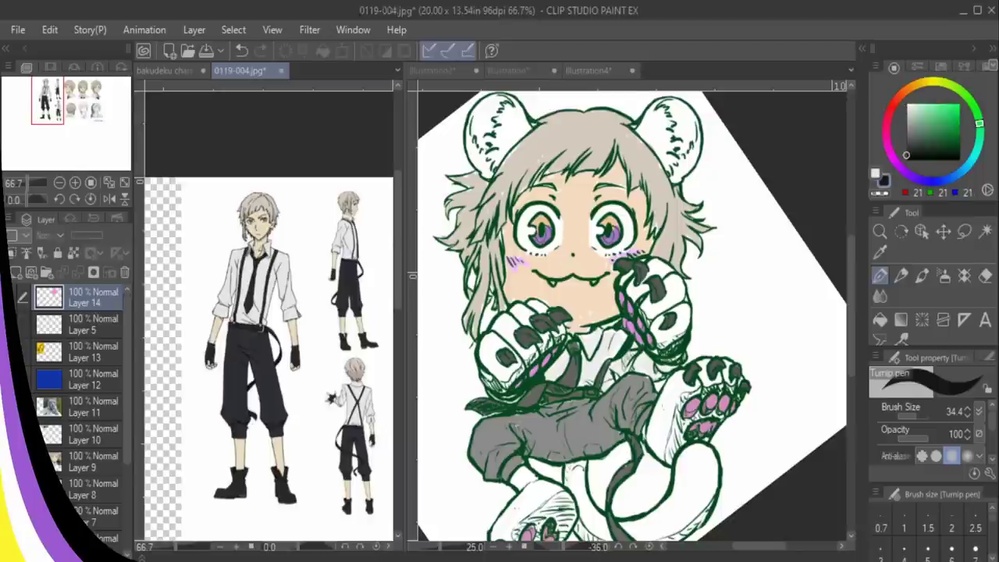
left_click(692, 411)
scroll(693, 411, "down", 2)
mouse_move(681, 405)
left_mouse_down()
mouse_move(681, 422)
mouse_move(709, 414)
mouse_move(690, 470)
mouse_move(704, 470)
left_mouse_up()
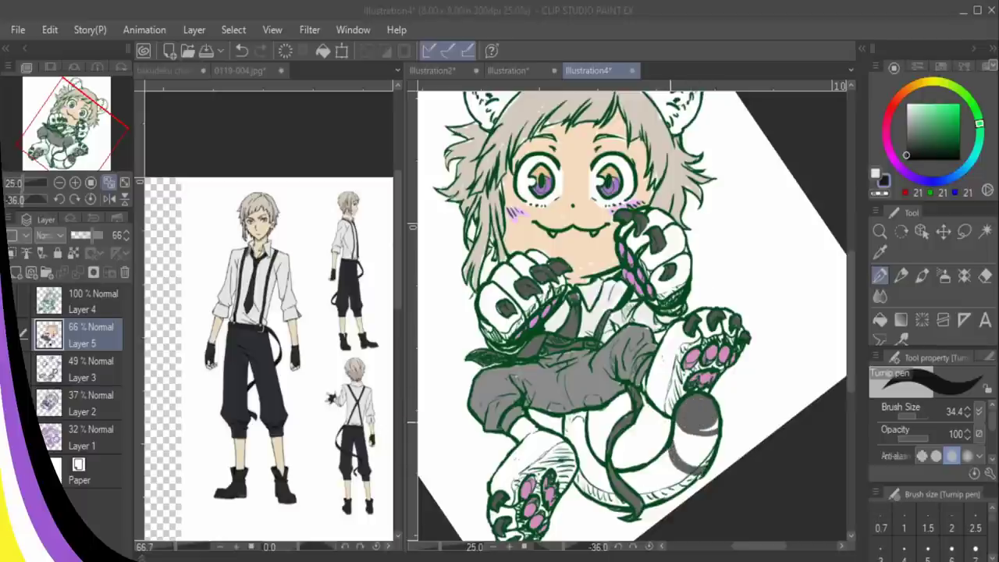
left_click(670, 448)
left_click_drag(665, 445, 690, 489)
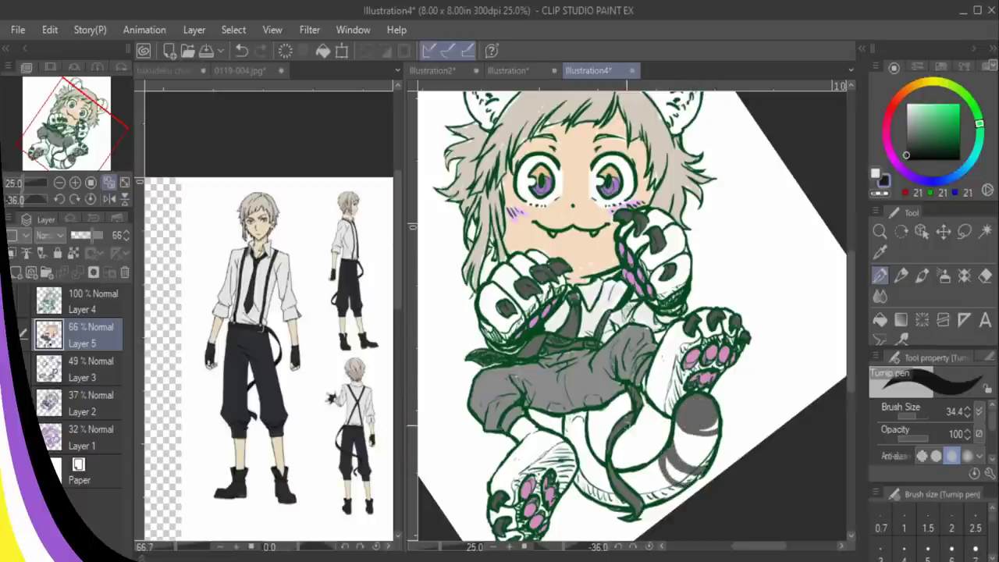
mouse_move(641, 469)
left_mouse_down()
mouse_move(648, 500)
mouse_move(630, 492)
mouse_move(657, 500)
left_mouse_up()
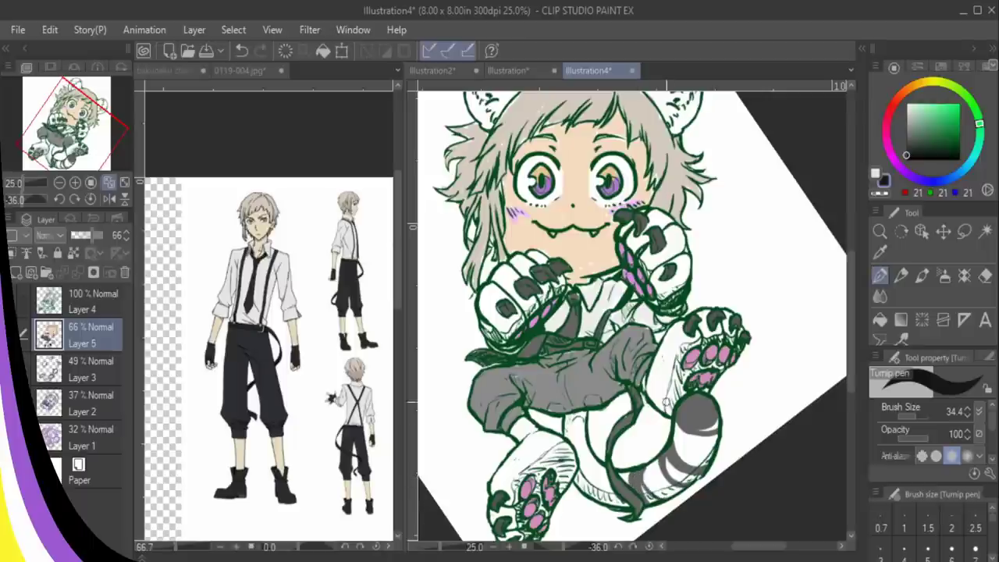
mouse_move(591, 465)
left_mouse_down()
mouse_move(601, 475)
mouse_move(597, 499)
mouse_move(625, 437)
mouse_move(589, 477)
mouse_move(587, 440)
mouse_move(576, 444)
mouse_move(605, 417)
mouse_move(573, 421)
left_mouse_up()
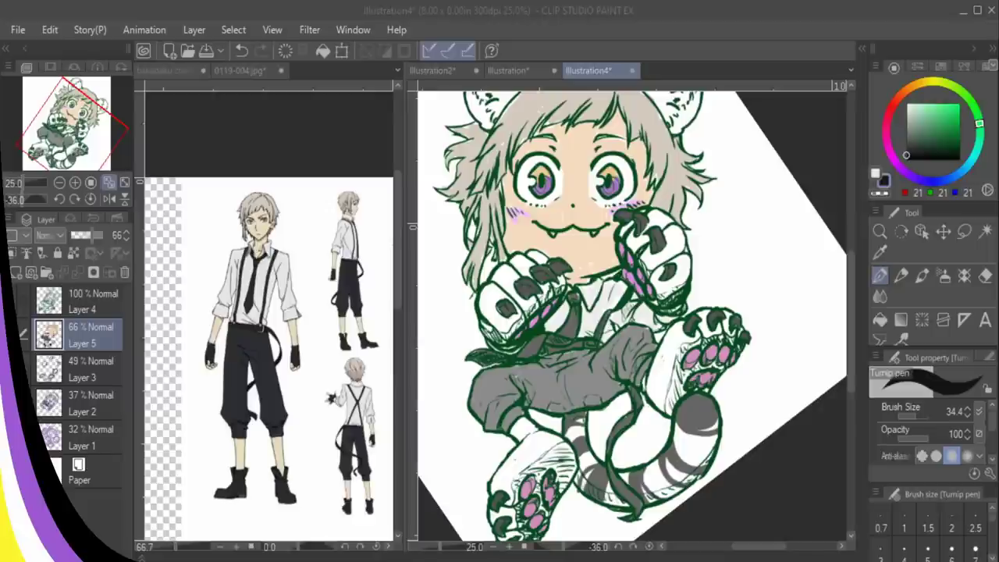
- Try painting near-black stripes on both legs and undo the last stroke
left_click(654, 363)
left_click_drag(654, 364, 652, 404)
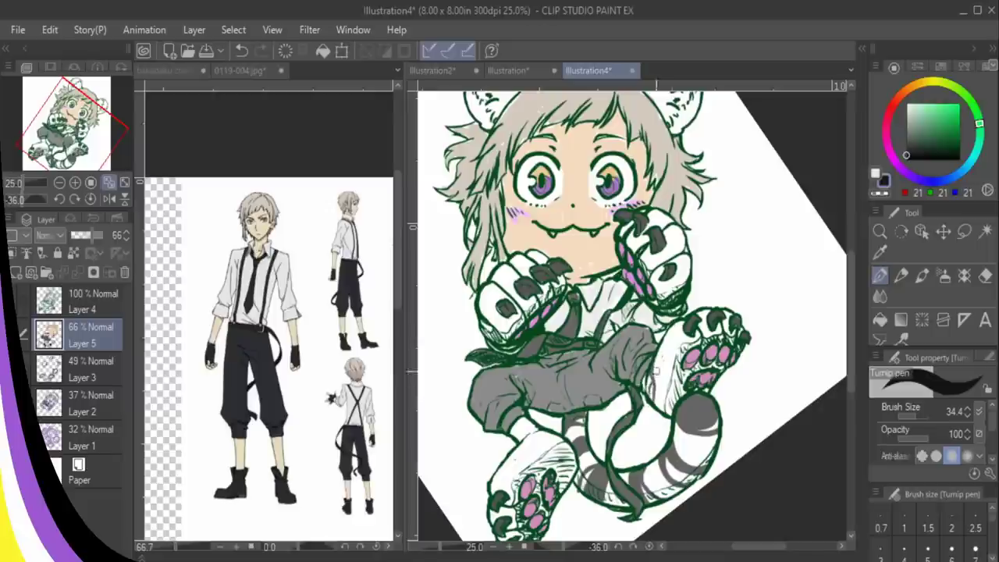
mouse_move(511, 453)
left_mouse_down()
mouse_move(544, 429)
mouse_move(523, 443)
left_mouse_up()
key("ctrl+z")
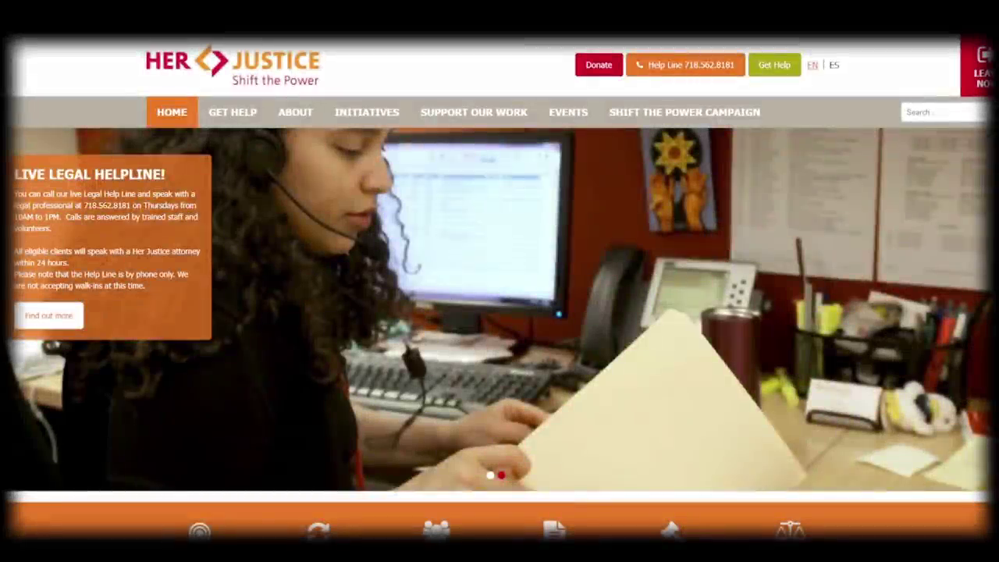
- Switch to the Her Justice website and read through the client statistics on its Who We Serve page
scroll(133, 187, "down", 3)
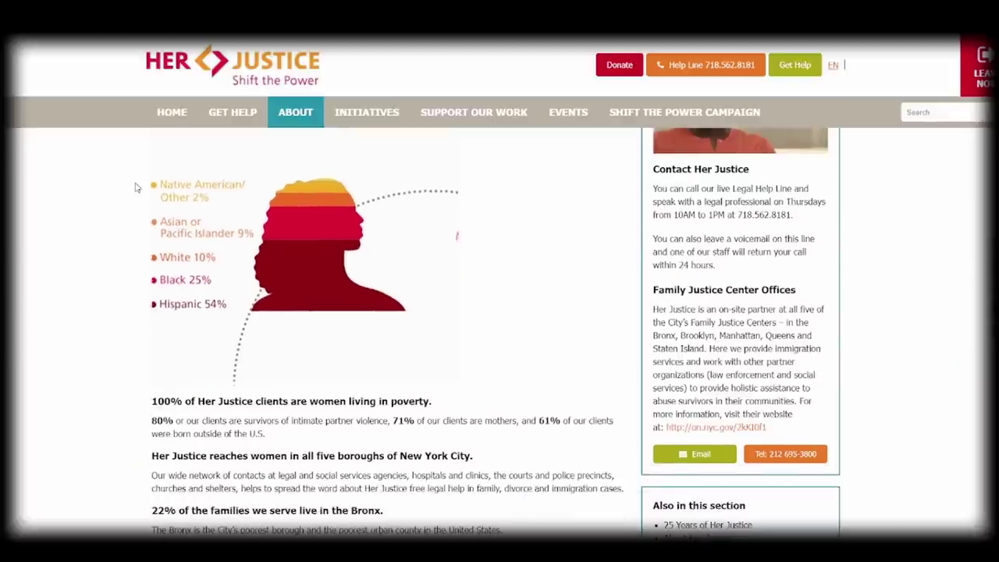
scroll(135, 188, "down", 2)
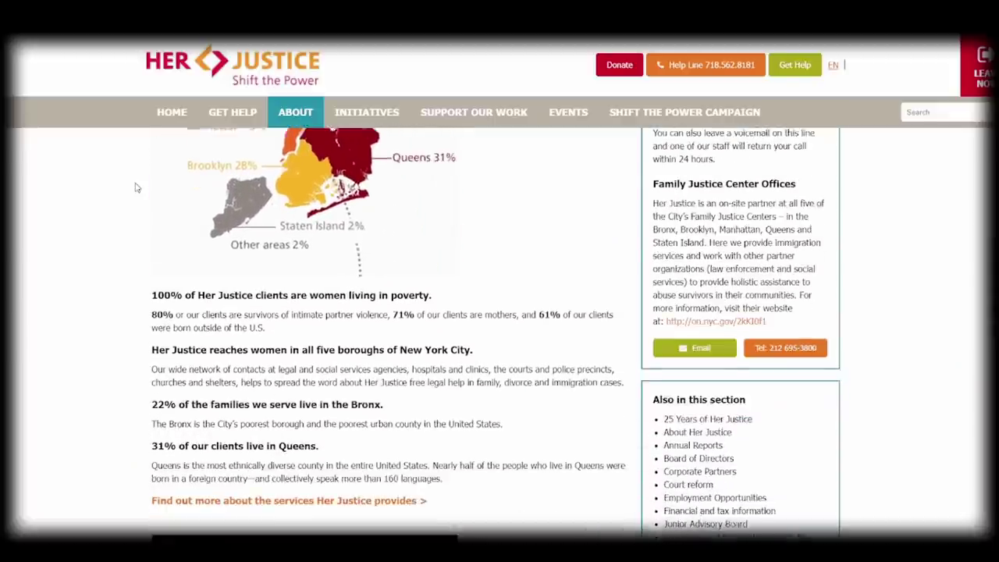
scroll(135, 187, "down", 2)
scroll(135, 187, "down", 1)
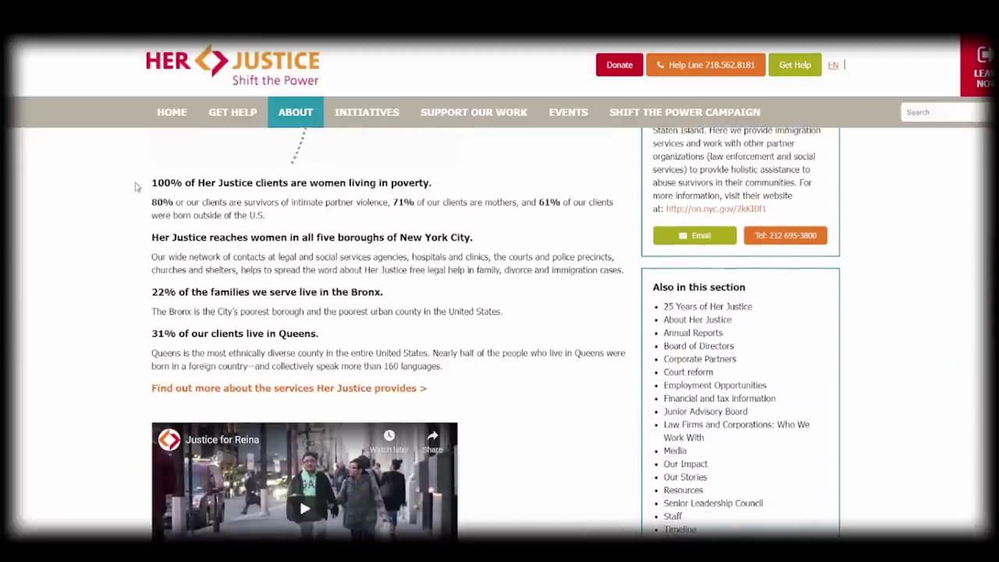
scroll(135, 188, "down", 1)
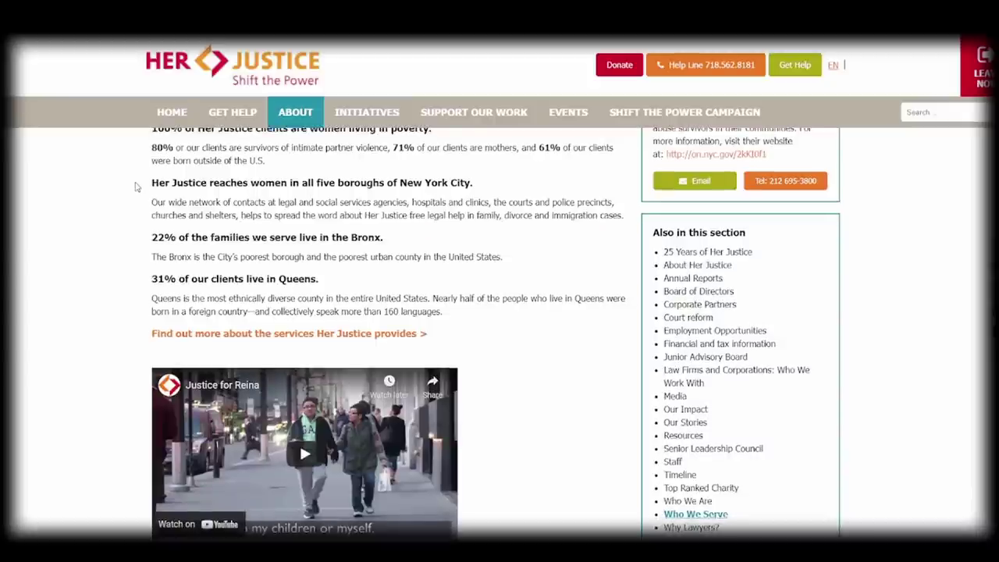